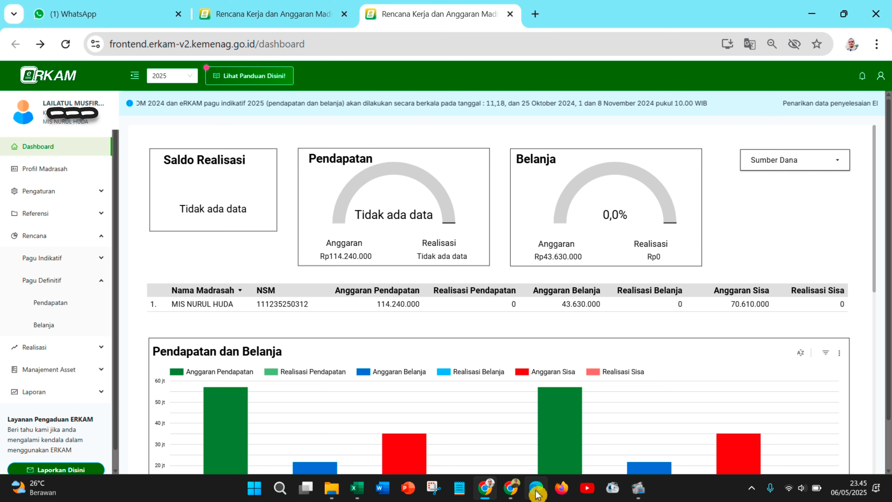
# Open the Pendapatan page of the Pagu Definitif plan after checking the second account's browser window.
pyautogui.click(519, 492)
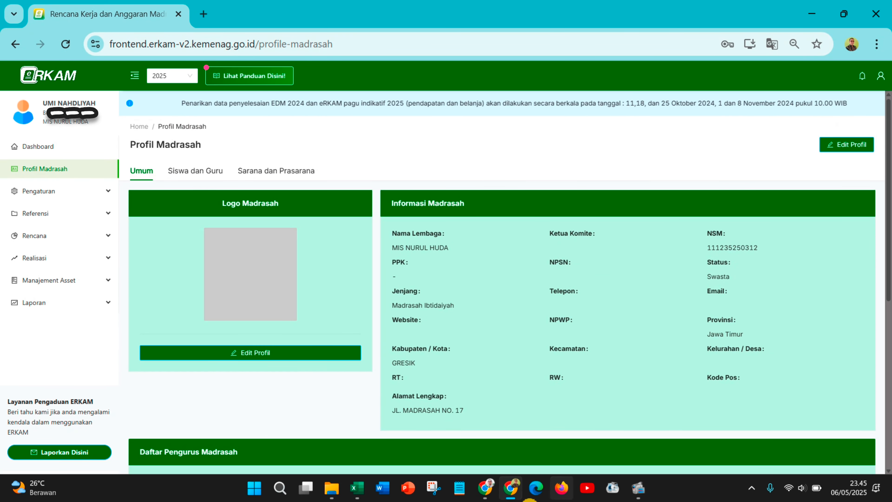
pyautogui.click(485, 488)
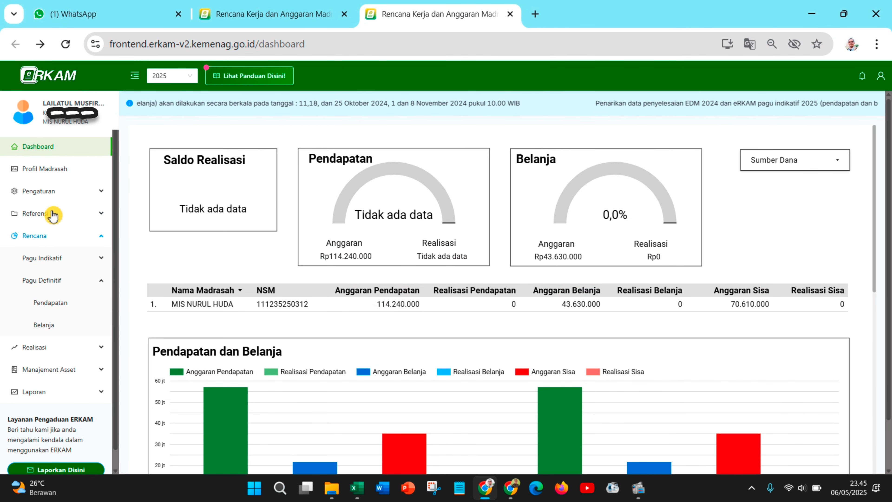
pyautogui.click(35, 235)
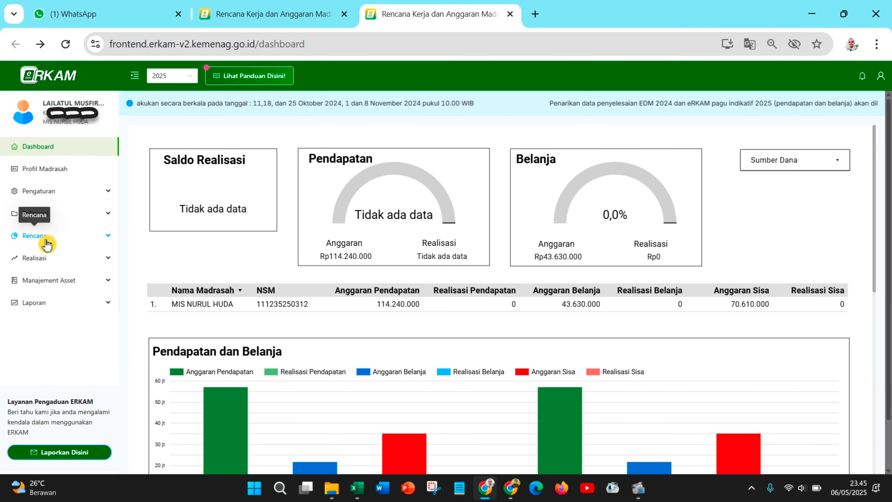
pyautogui.click(46, 243)
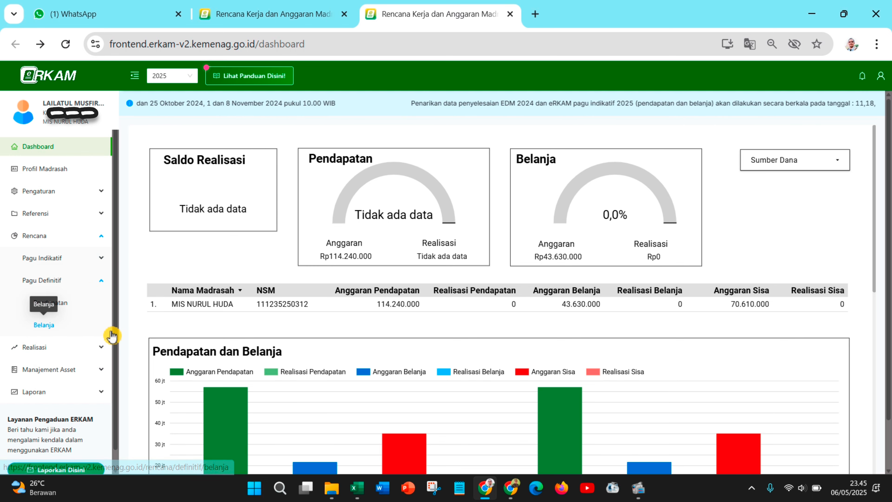
pyautogui.click(29, 286)
pyautogui.click(29, 283)
pyautogui.click(61, 305)
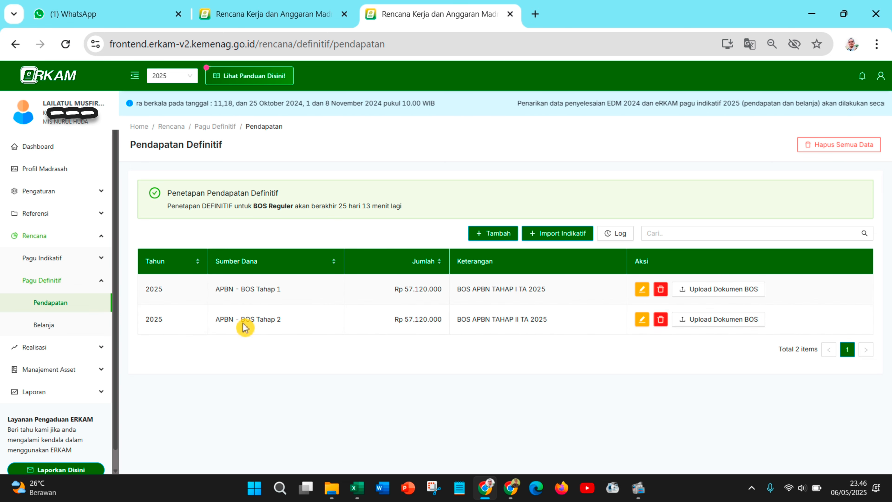
# Examine the activity list on the Belanja page of the Pagu Definitif plan.
pyautogui.click(46, 334)
pyautogui.scroll(-5, 490, 360)
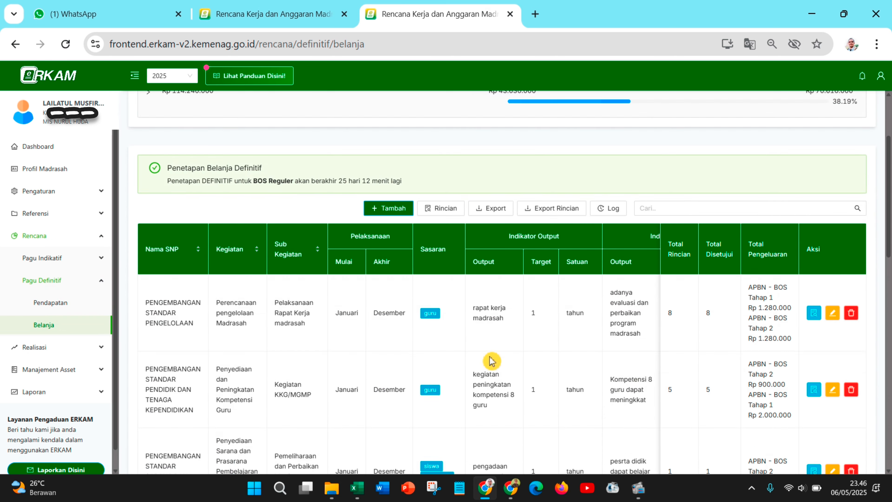
pyautogui.scroll(5, 605, 358)
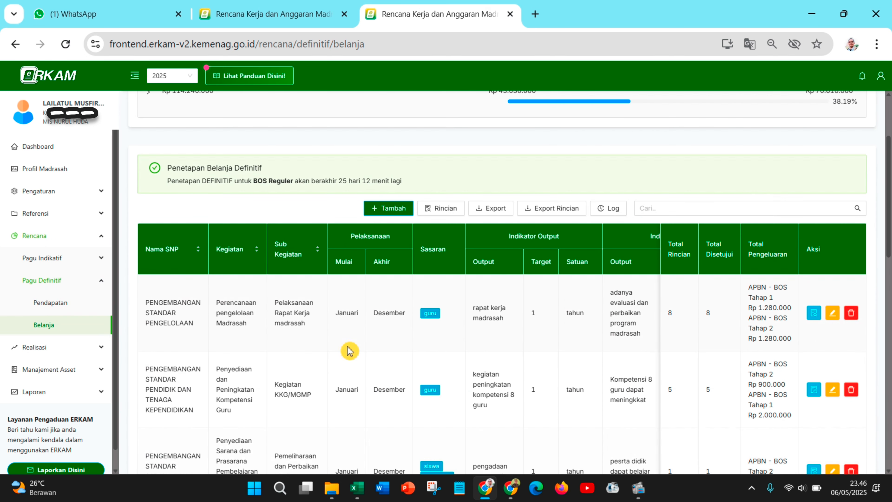
# Try to delete the APBN - BOS Tahap 1 entry from Pendapatan Definitif.
pyautogui.click(66, 310)
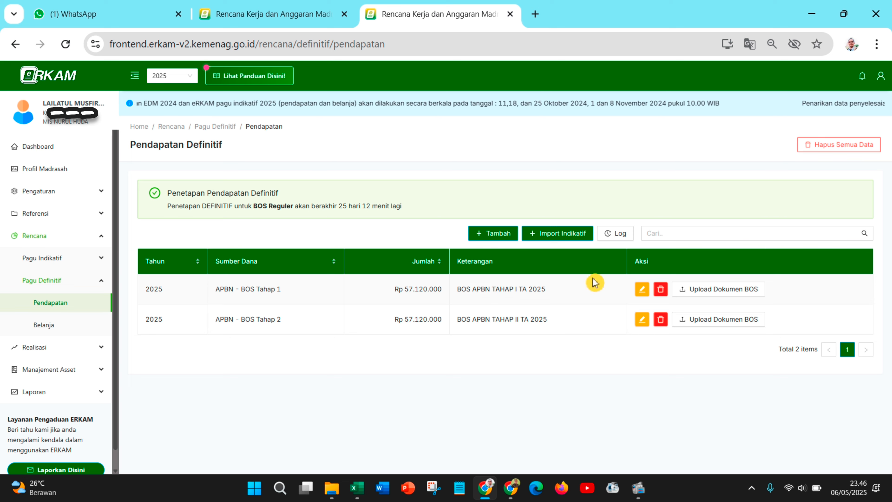
pyautogui.click(660, 290)
pyautogui.click(510, 296)
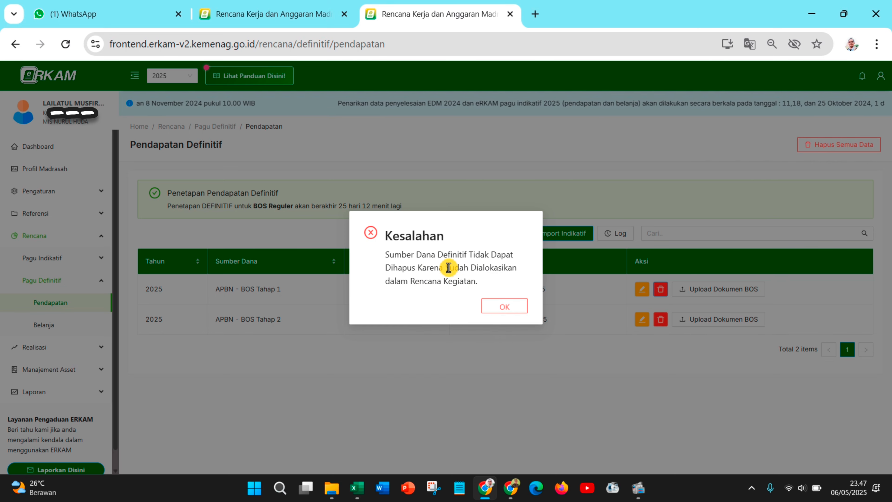
pyautogui.click(507, 305)
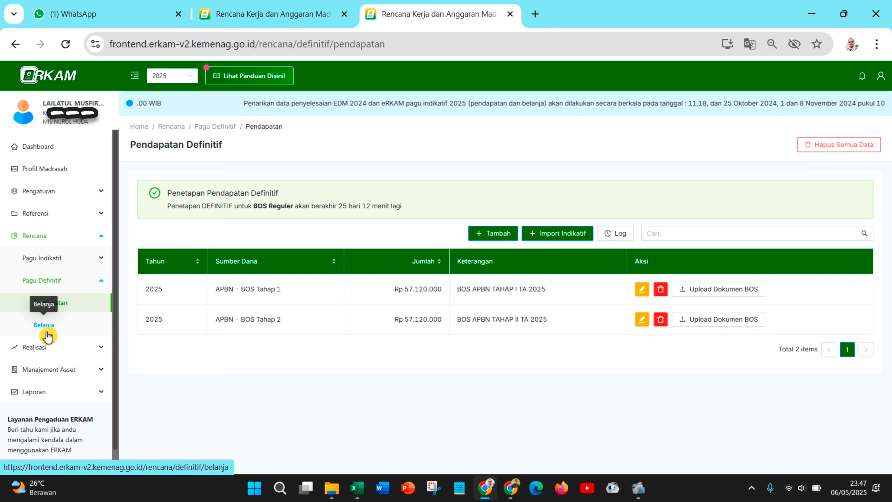
# Try to delete the Pelaksanaan Rapat Kerja madrasah sub-activity from the definitive Belanja plan.
pyautogui.click(39, 334)
pyautogui.scroll(-5, 719, 287)
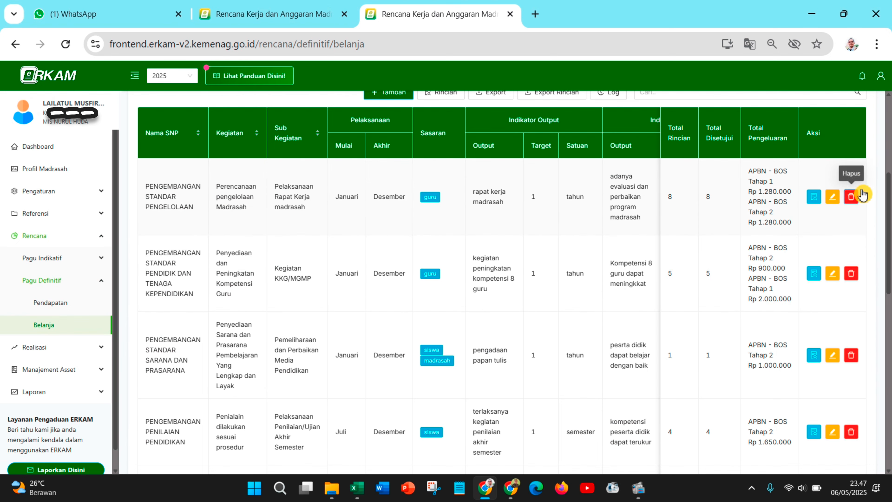
pyautogui.click(852, 198)
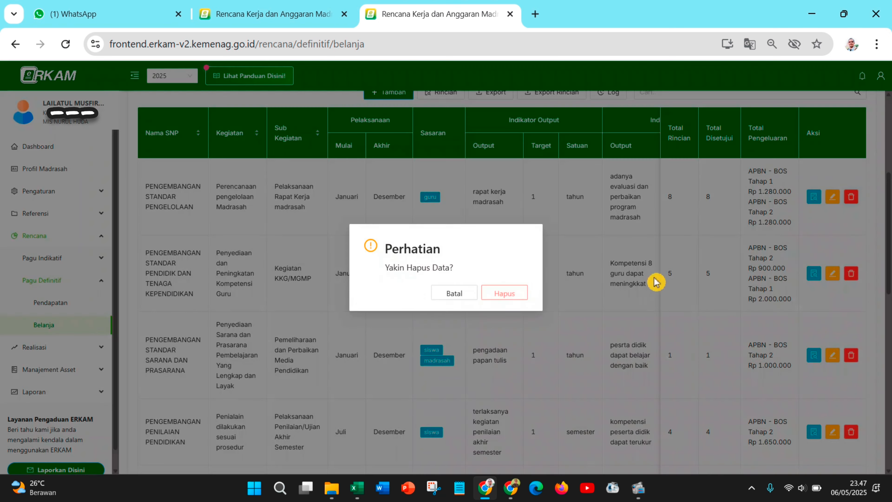
pyautogui.click(513, 297)
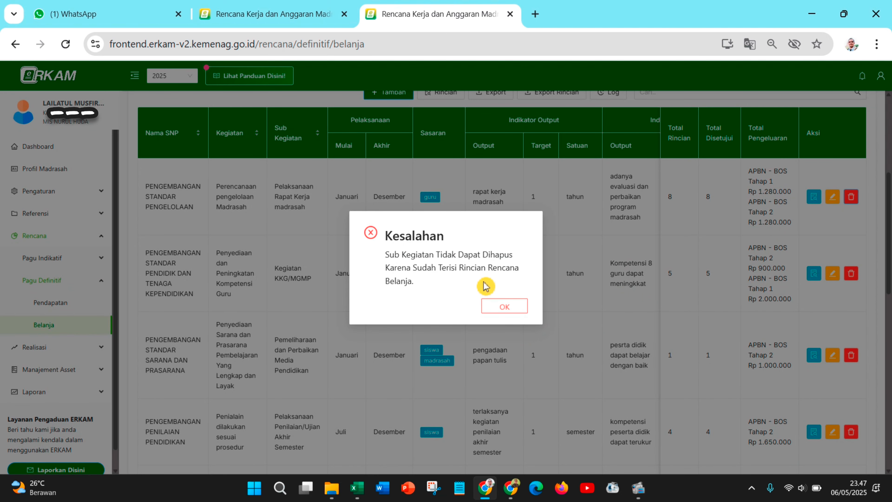
pyautogui.click(504, 307)
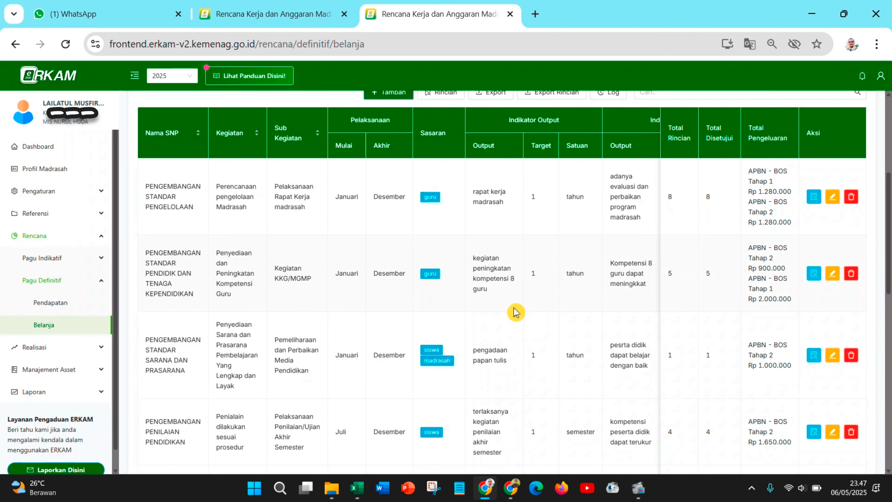
# Open the spending details of Pelaksanaan Rapat Kerja madrasah and check the approval status of its components.
pyautogui.click(814, 197)
pyautogui.scroll(-5, 811, 193)
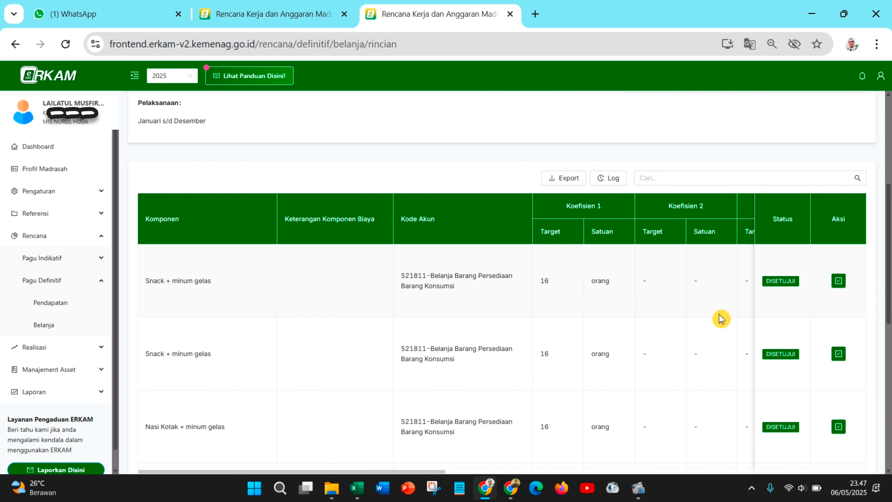
pyautogui.scroll(-3, 720, 319)
pyautogui.scroll(-5, 721, 319)
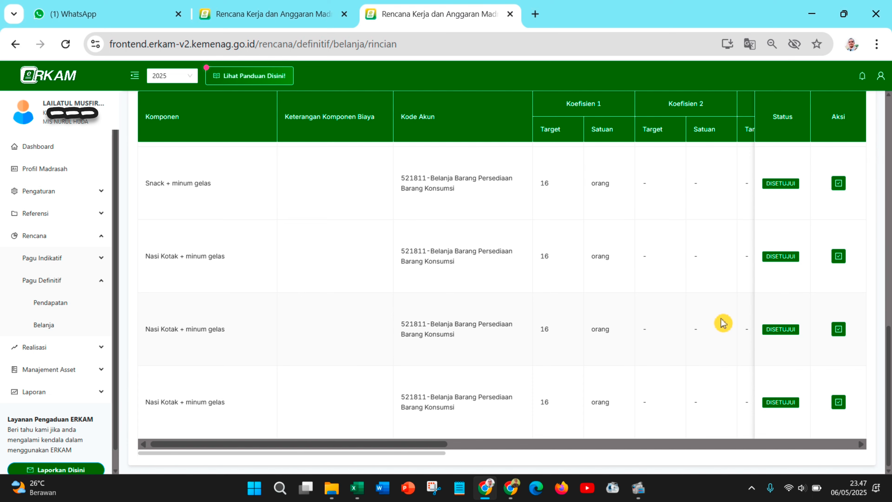
pyautogui.scroll(10, 723, 322)
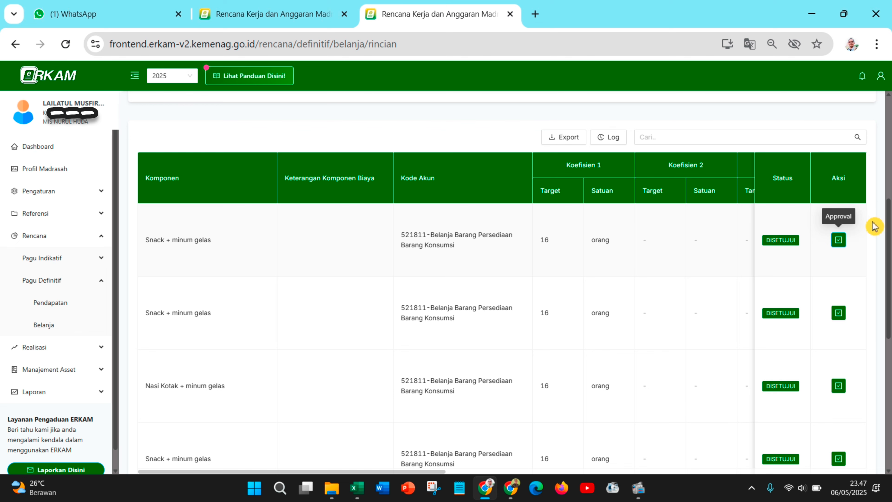
# Reject the first Snack + minum gelas component with "hapus" as the rejection note.
pyautogui.click(839, 240)
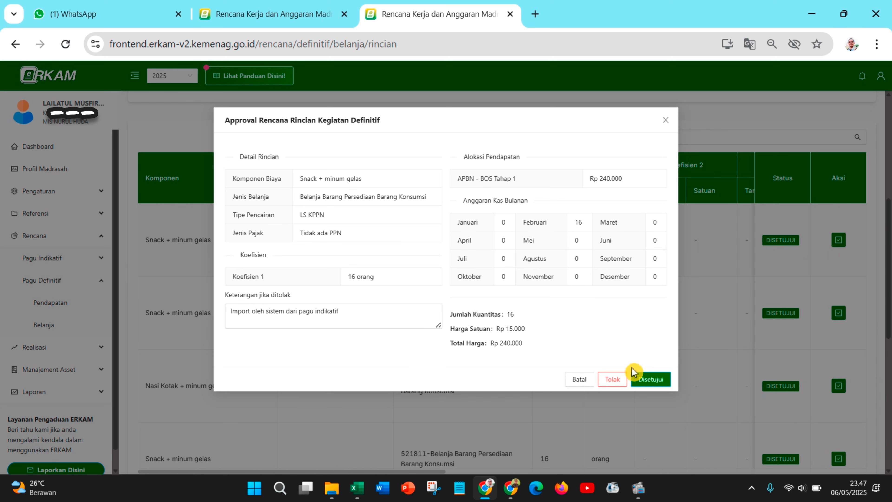
pyautogui.click(332, 315)
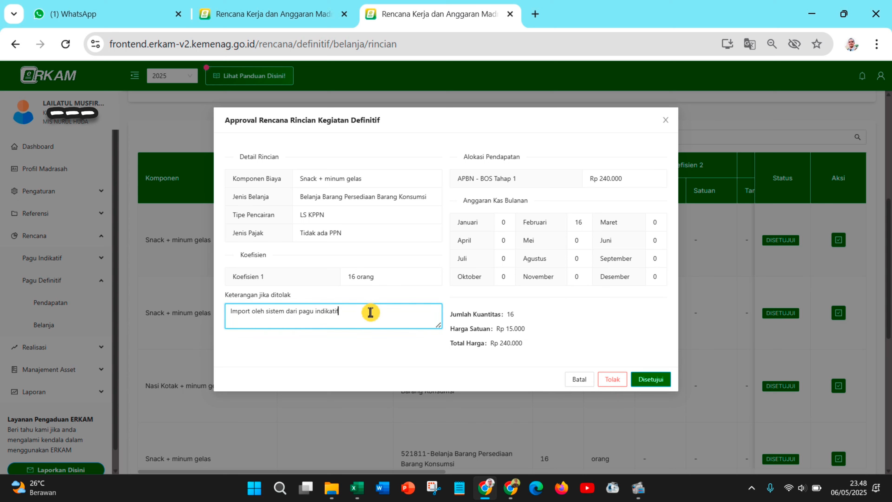
pyautogui.moveTo(370, 310); pyautogui.dragTo(223, 311)
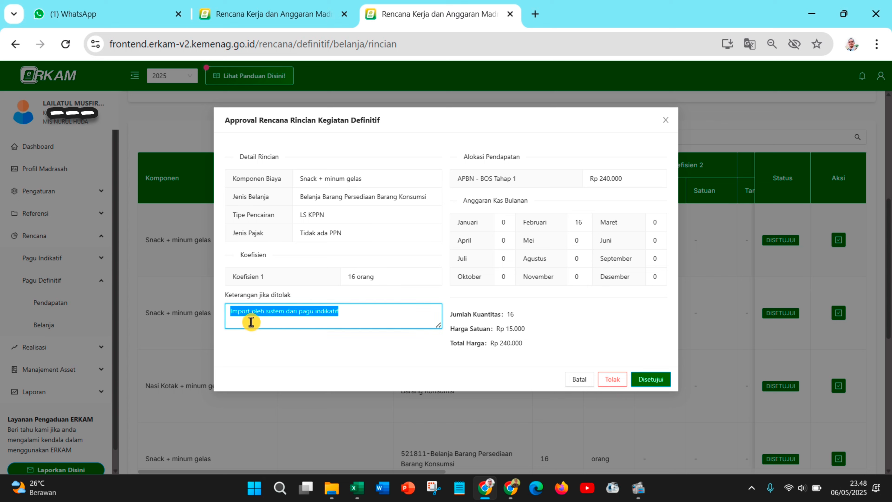
pyautogui.write('hapus')
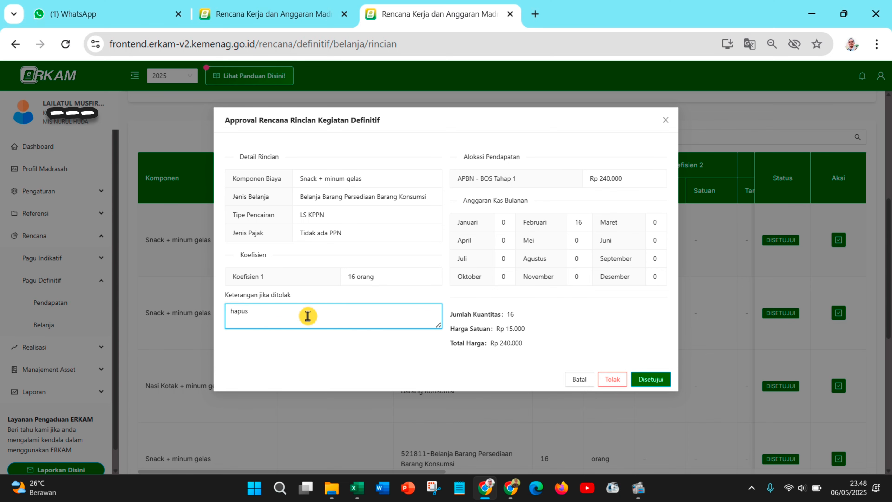
pyautogui.click(618, 384)
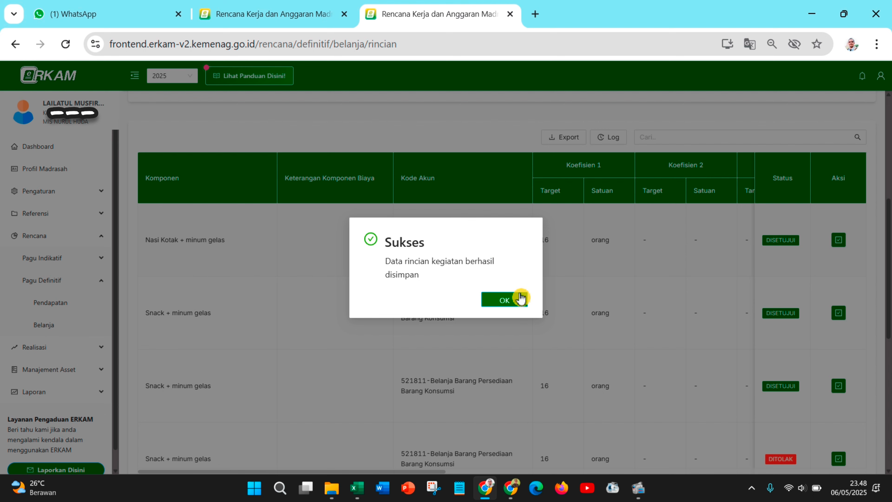
pyautogui.click(514, 302)
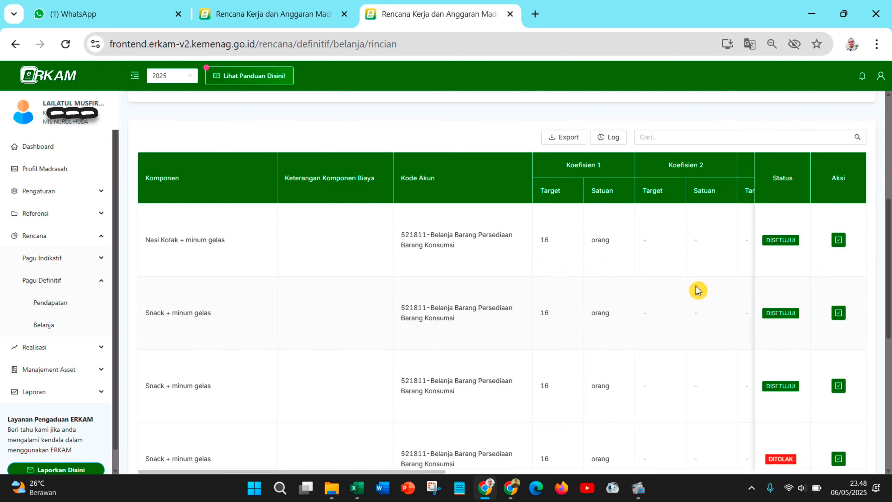
# Check the Status column of the component list for the rejected Snack + minum gelas entries.
pyautogui.scroll(5, 696, 291)
pyautogui.scroll(-2, 697, 291)
pyautogui.scroll(-6, 698, 292)
pyautogui.scroll(3, 721, 325)
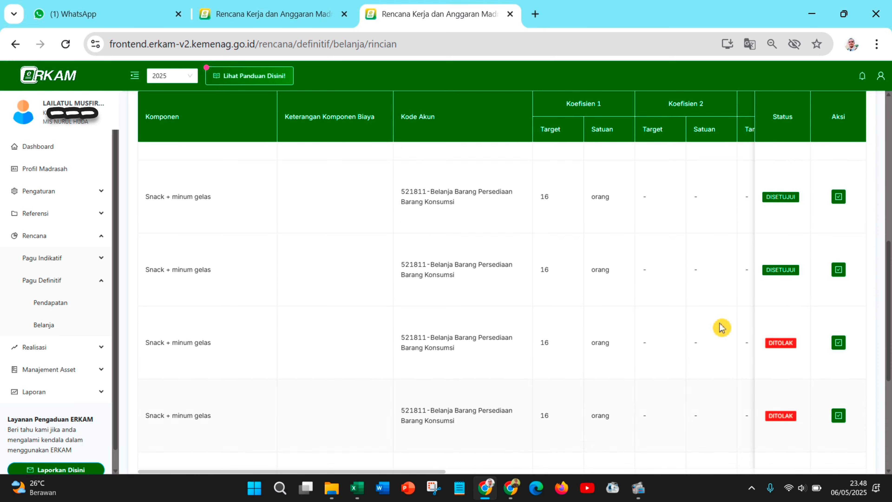
pyautogui.scroll(-5, 722, 328)
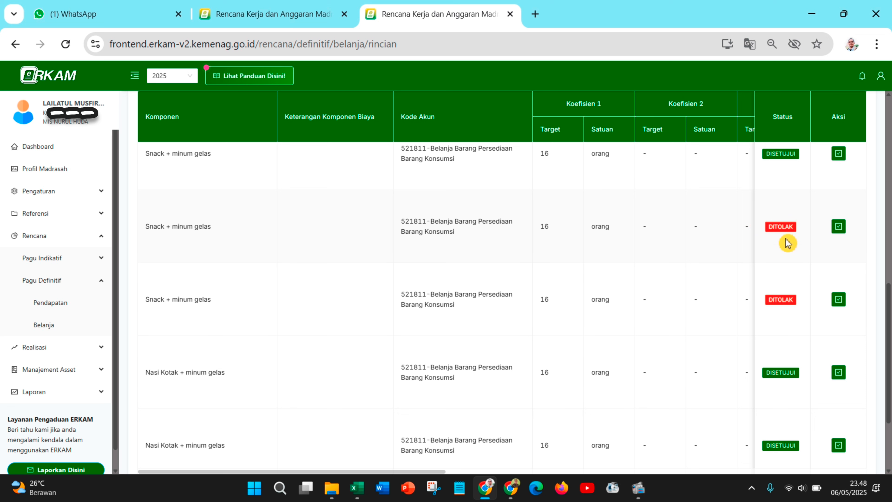
pyautogui.click(838, 228)
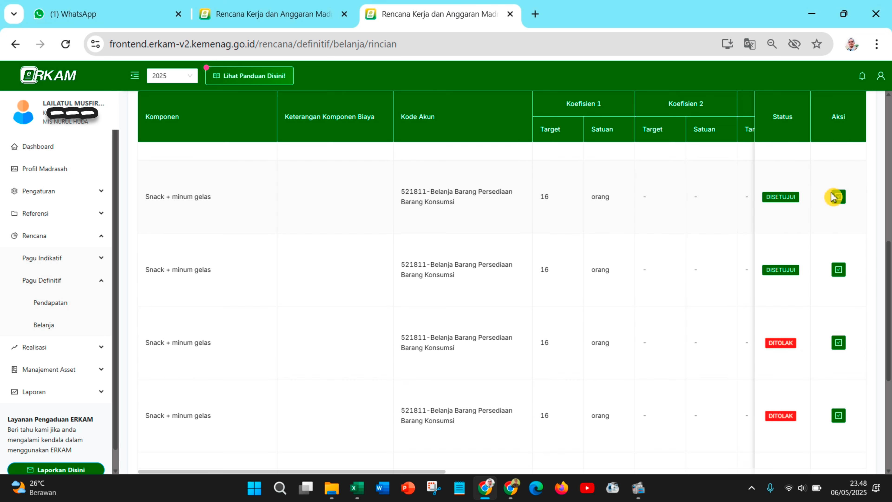
pyautogui.scroll(-3, 838, 248)
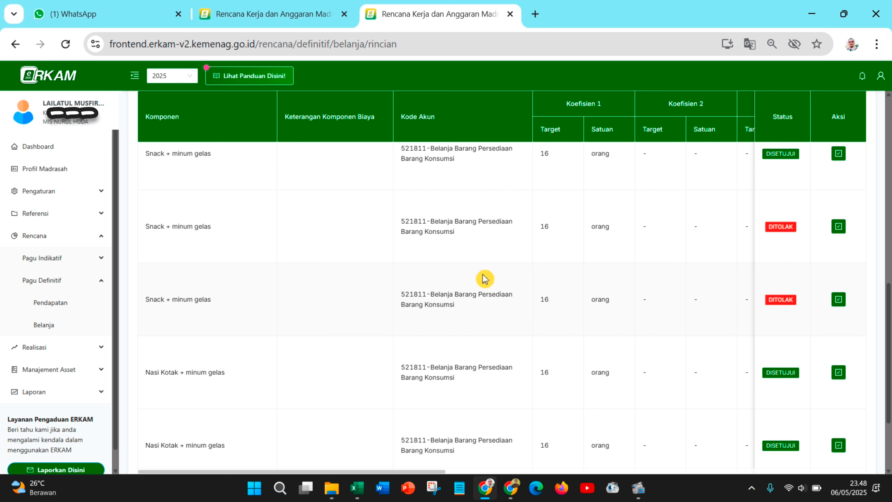
# Switch to the second account's eRKAM window and open the Belanja page of Pagu Definitif.
pyautogui.click(514, 489)
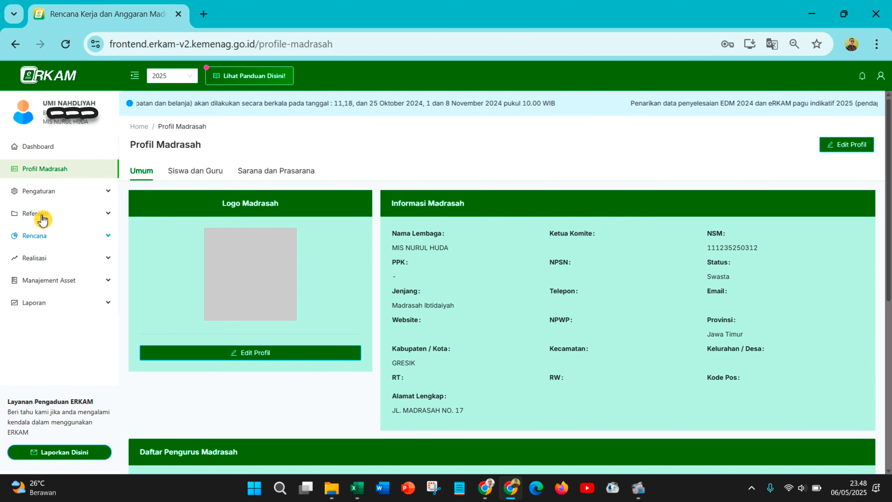
pyautogui.click(49, 241)
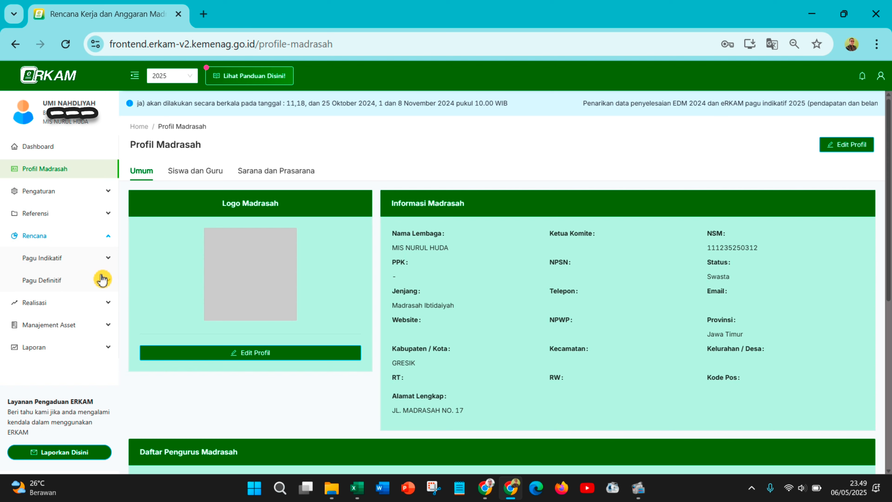
pyautogui.click(88, 279)
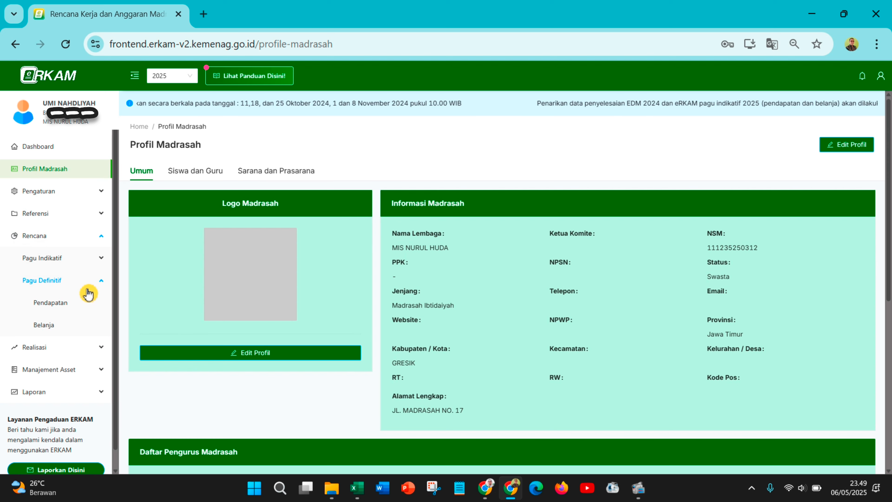
pyautogui.scroll(-1, 86, 330)
pyautogui.click(55, 316)
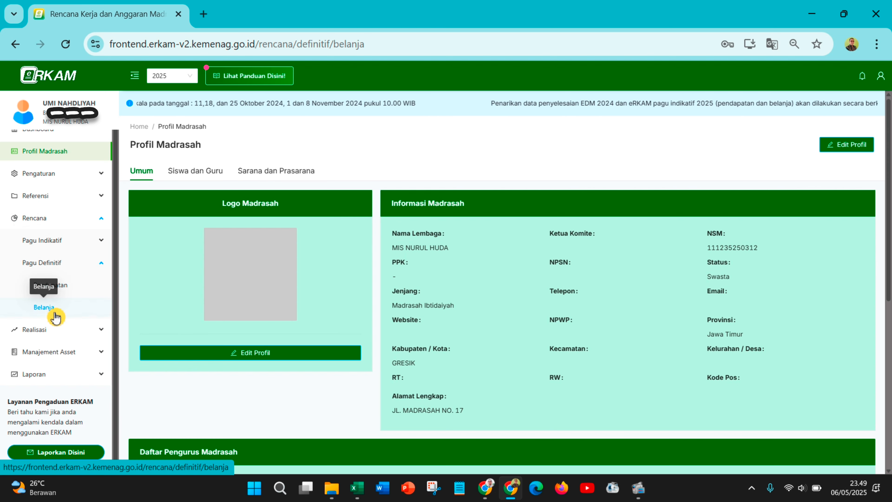
# Examine the definitive spending activities on both pages of the list, and reload the Belanja page.
pyautogui.scroll(-3, 677, 350)
pyautogui.scroll(-3, 676, 350)
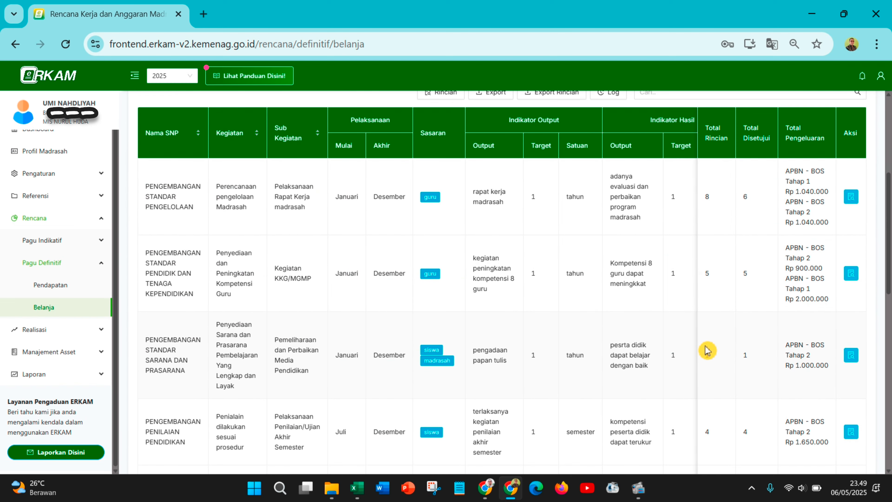
pyautogui.scroll(-9, 707, 350)
pyautogui.scroll(-5, 710, 352)
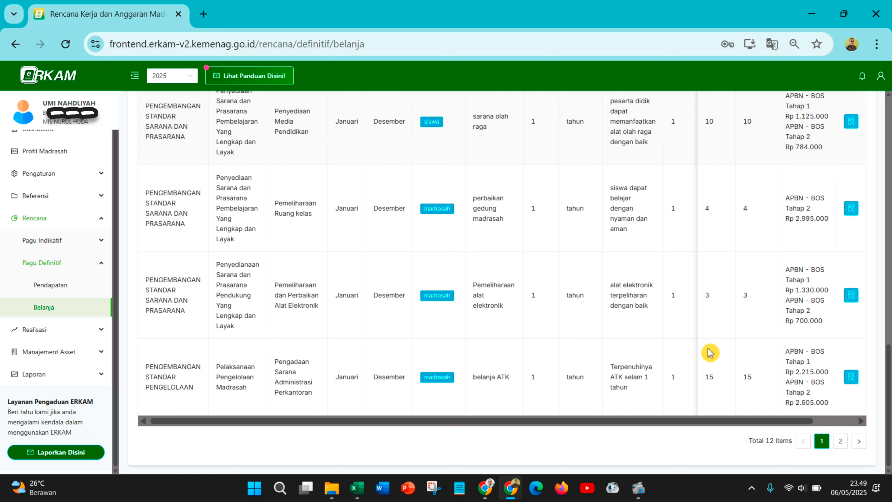
pyautogui.click(841, 441)
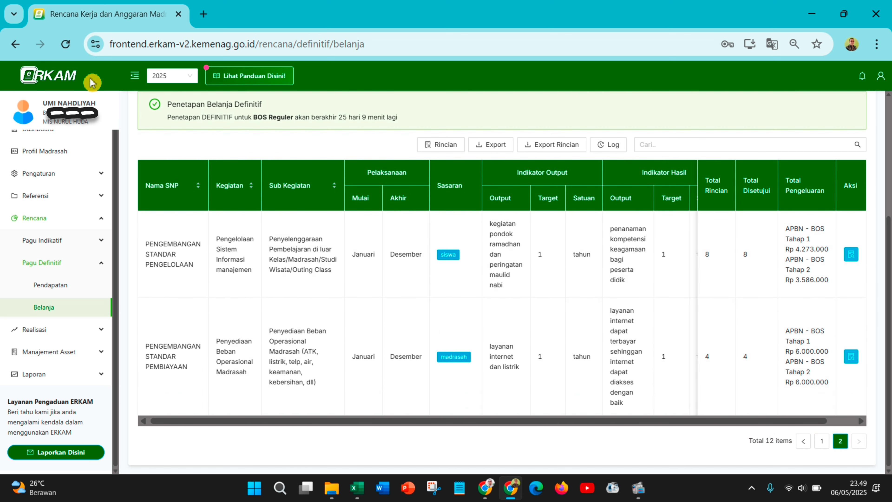
pyautogui.click(65, 44)
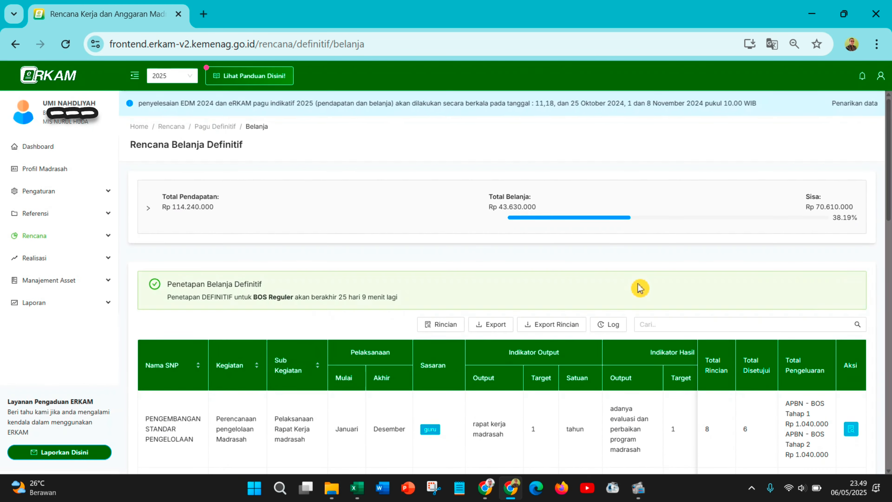
# Open the spending details of the Pelaksanaan Rapat Kerja madrasah activity.
pyautogui.scroll(-10, 639, 290)
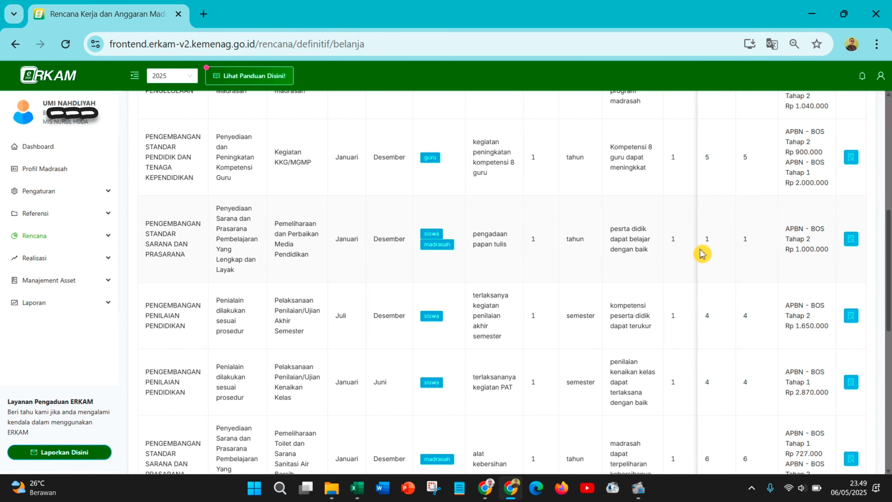
pyautogui.scroll(3, 757, 200)
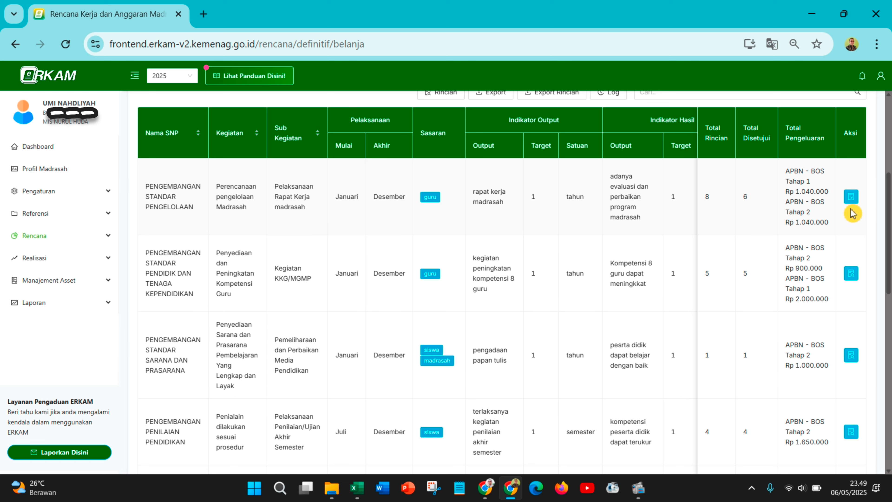
pyautogui.click(854, 199)
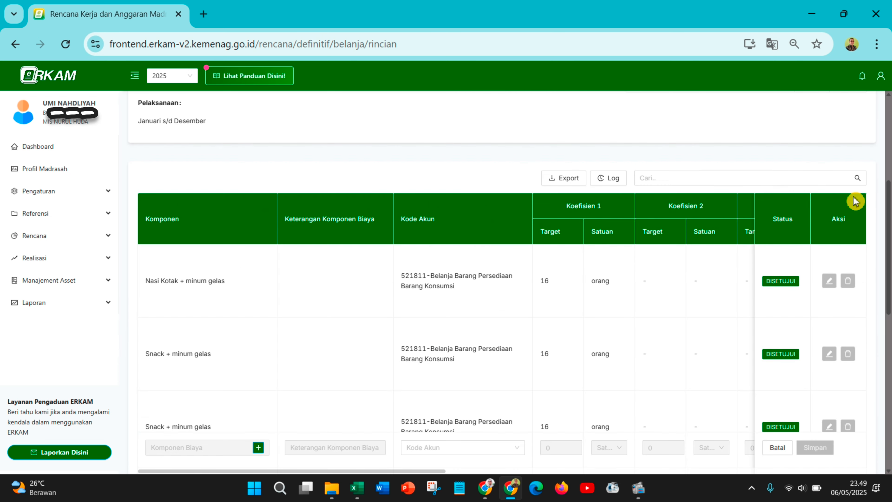
# Delete the first rejected Snack + minum gelas component from the activity's spending details.
pyautogui.scroll(-3, 808, 246)
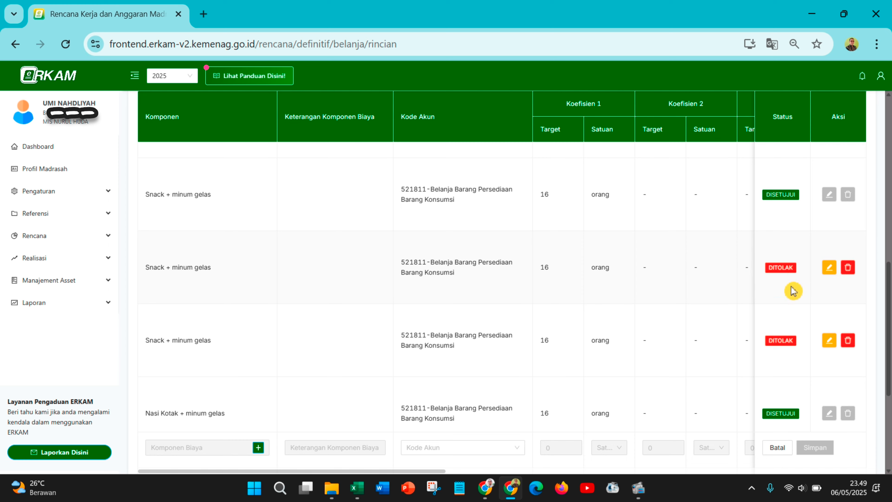
pyautogui.scroll(-5, 793, 292)
pyautogui.scroll(5, 804, 306)
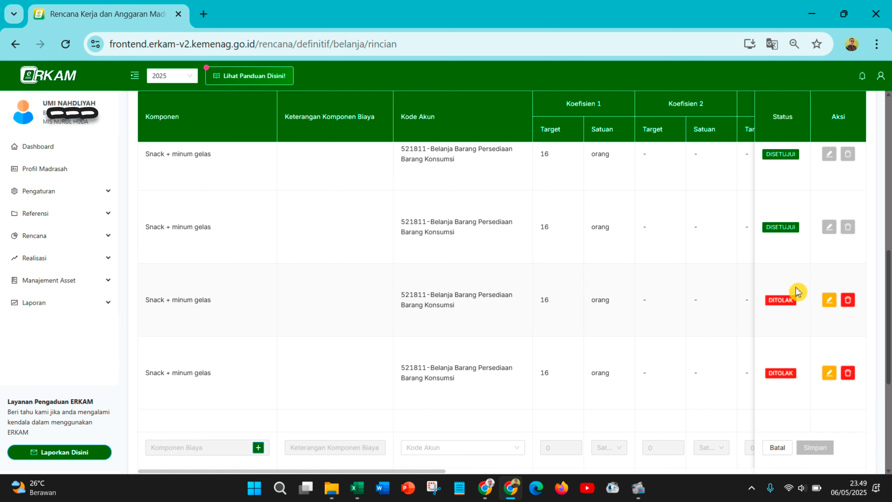
pyautogui.click(848, 301)
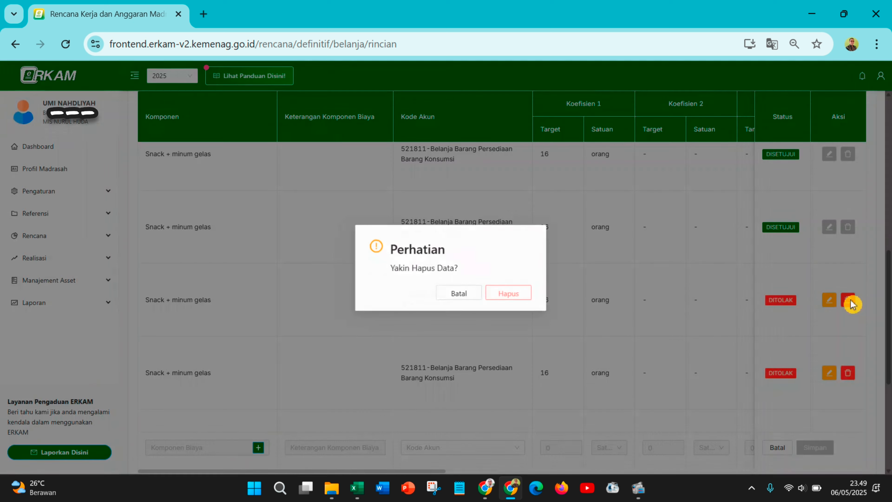
pyautogui.click(504, 296)
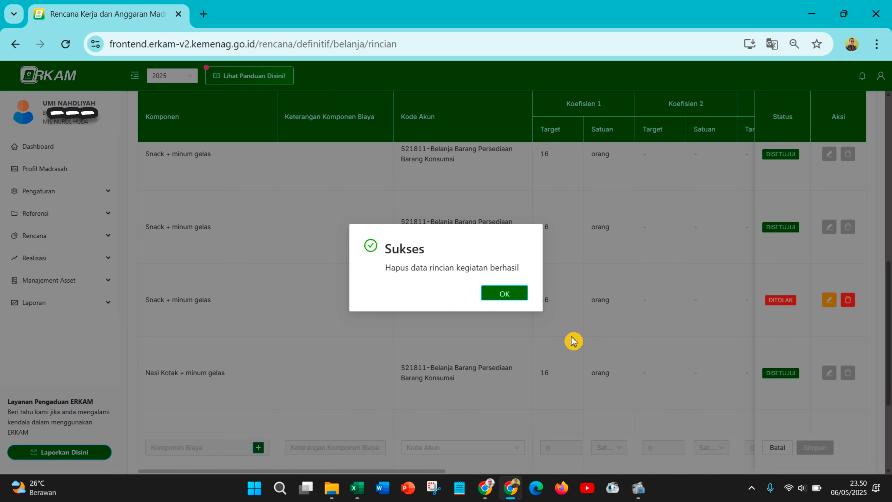
pyautogui.click(513, 294)
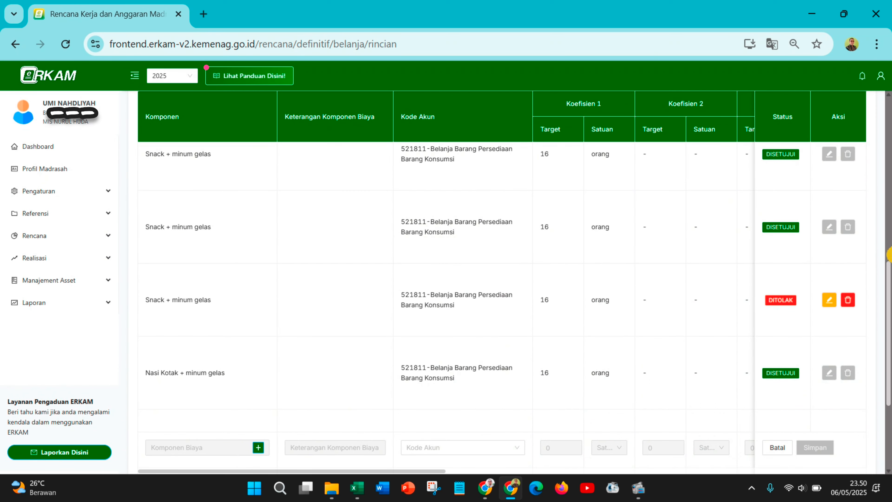
# Delete the remaining rejected Snack + minum gelas component from the activity's spending details.
pyautogui.scroll(-5, 730, 305)
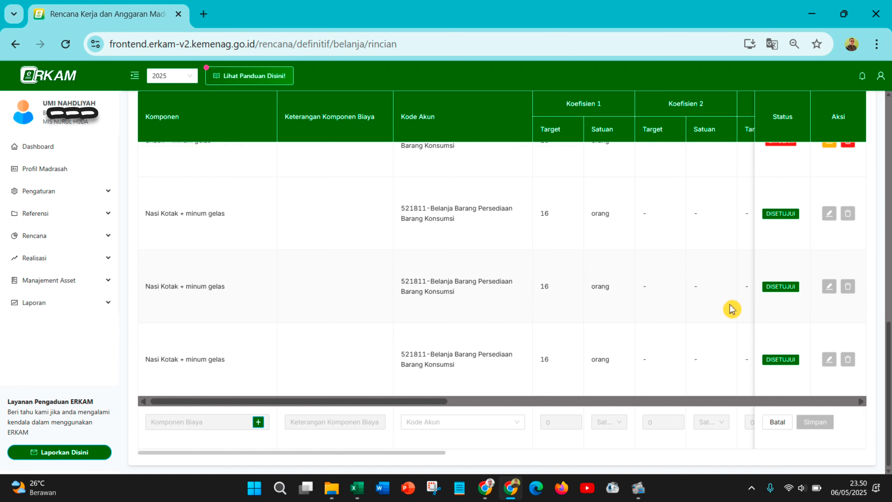
pyautogui.scroll(5, 732, 309)
pyautogui.scroll(-2, 731, 308)
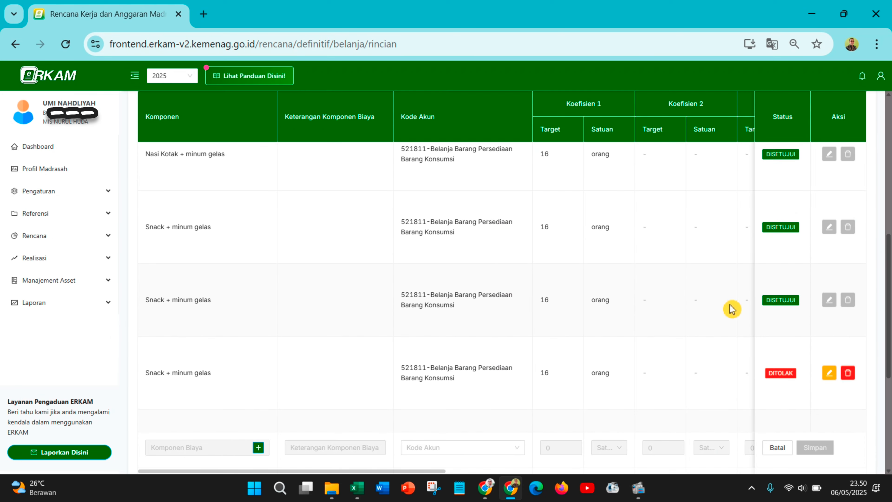
pyautogui.scroll(2, 741, 313)
pyautogui.scroll(3, 751, 316)
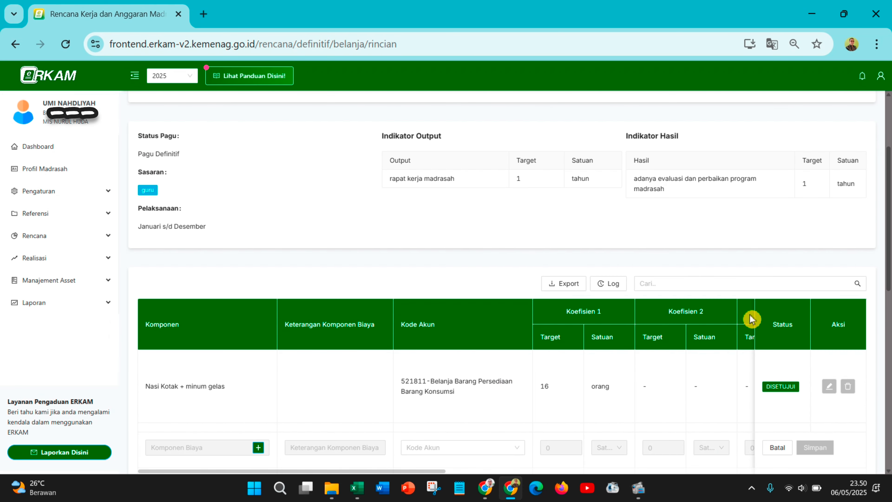
pyautogui.scroll(-5, 751, 319)
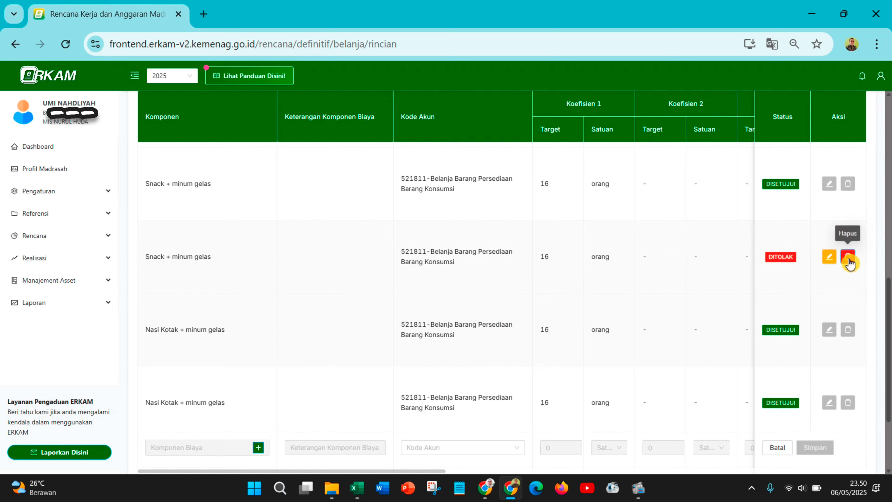
pyautogui.click(847, 260)
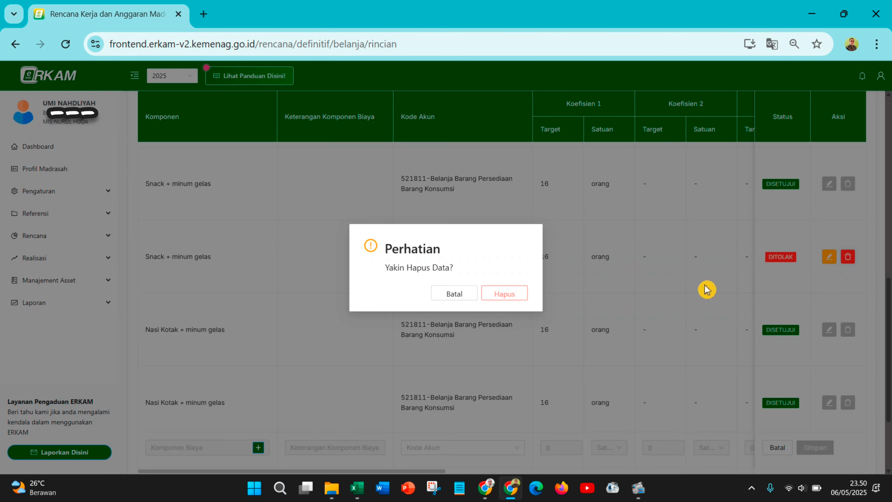
pyautogui.click(513, 295)
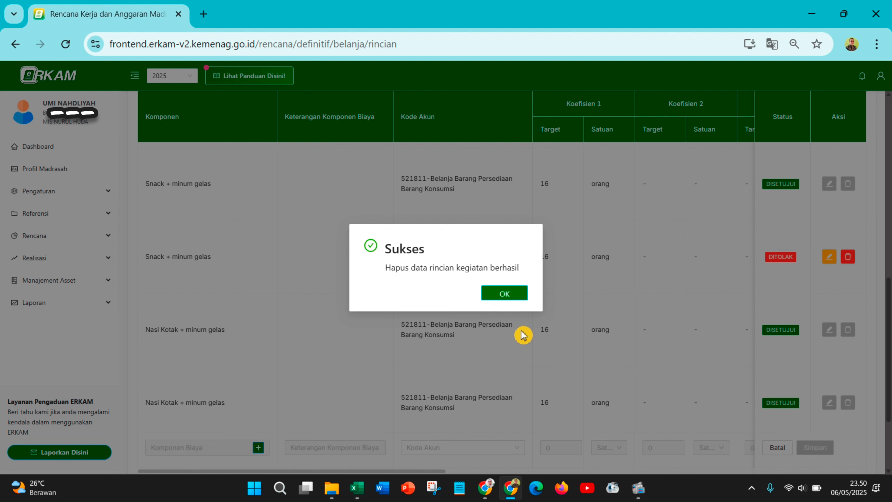
pyautogui.click(517, 293)
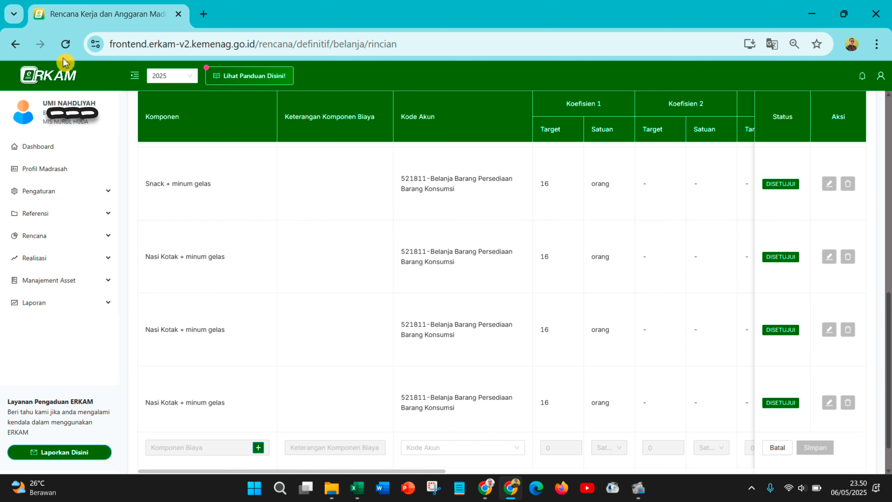
# Reload the spending details page and check the component list for remaining rejected entries.
pyautogui.click(68, 47)
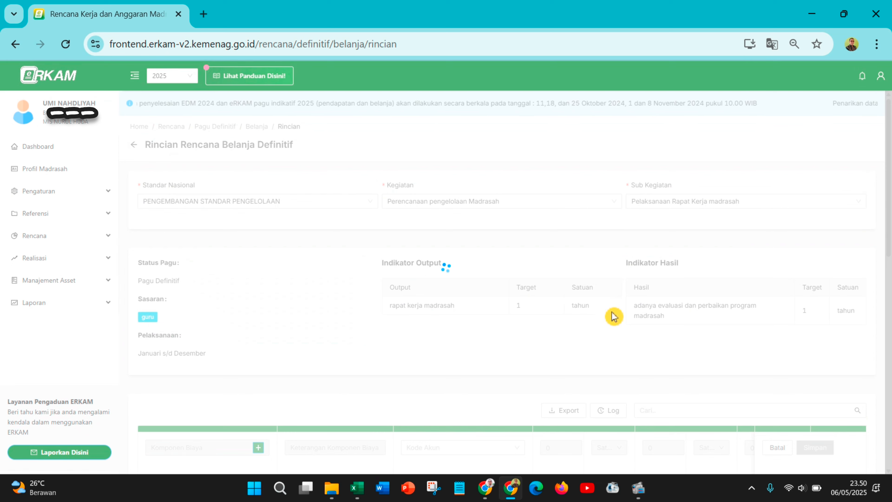
pyautogui.scroll(-5, 557, 325)
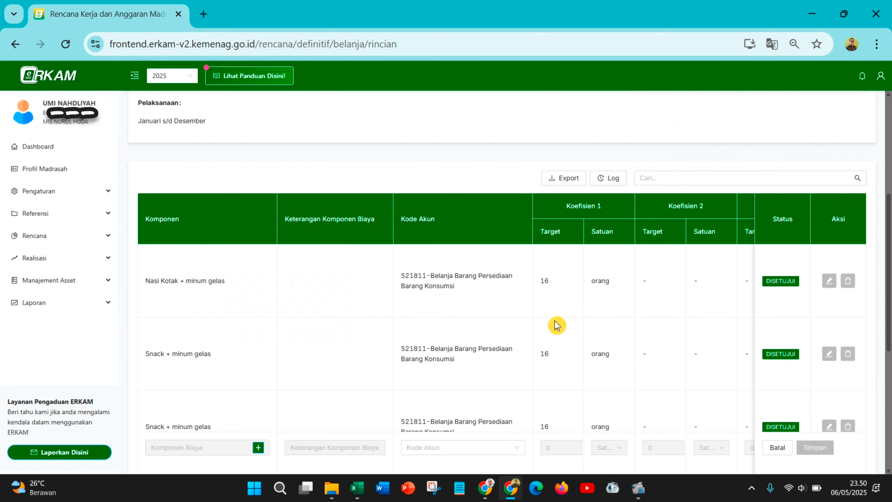
pyautogui.scroll(-5, 556, 324)
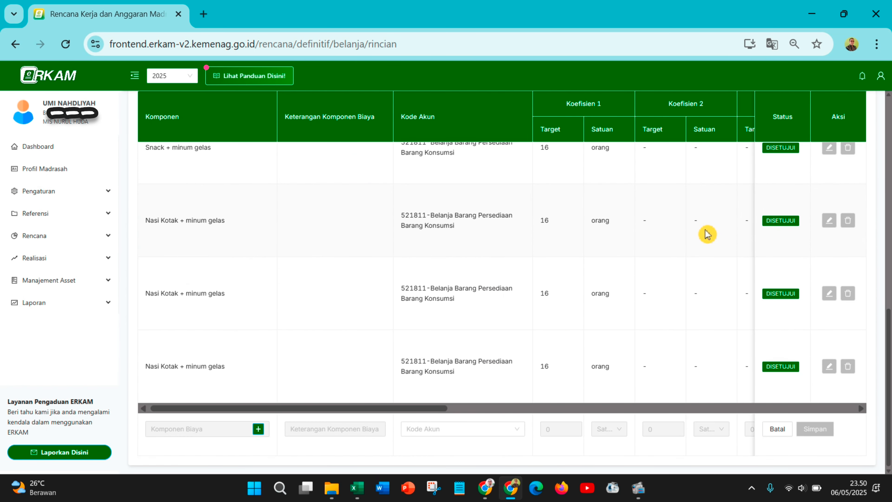
pyautogui.scroll(1, 707, 233)
pyautogui.scroll(3, 707, 234)
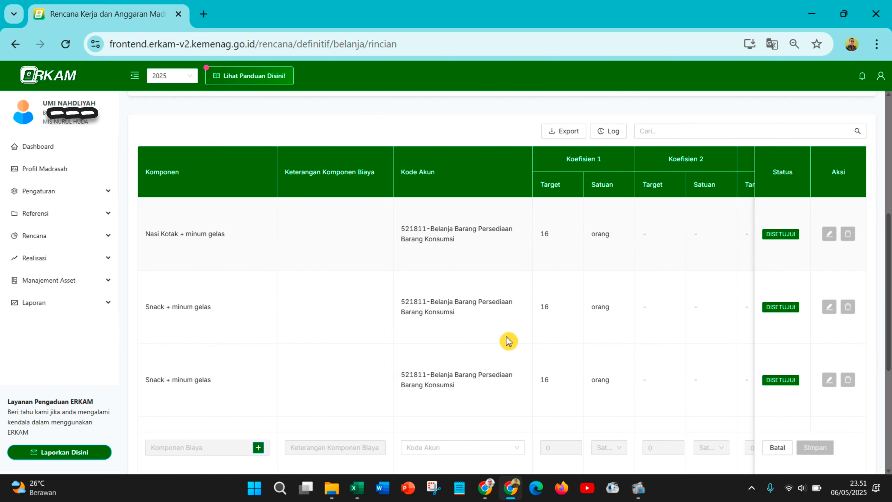
# Switch to the first account's eRKAM window, reload its spending details page, and check the statuses of the listed components.
pyautogui.click(485, 488)
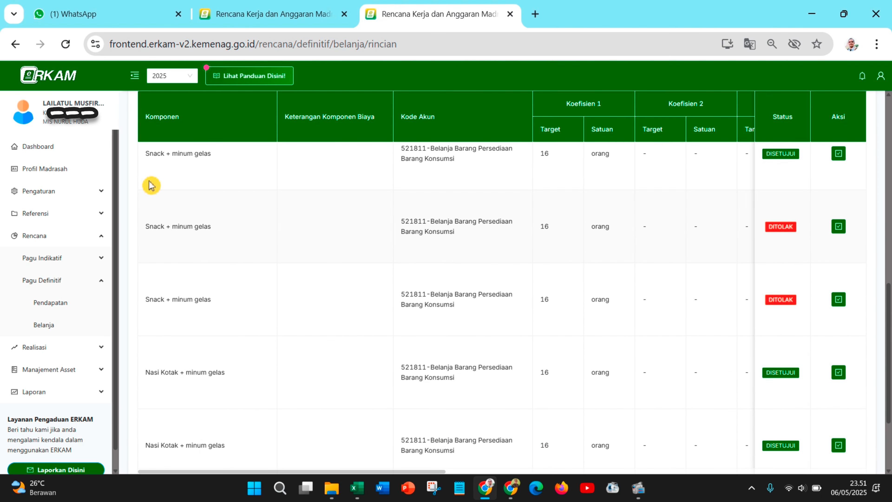
pyautogui.click(65, 44)
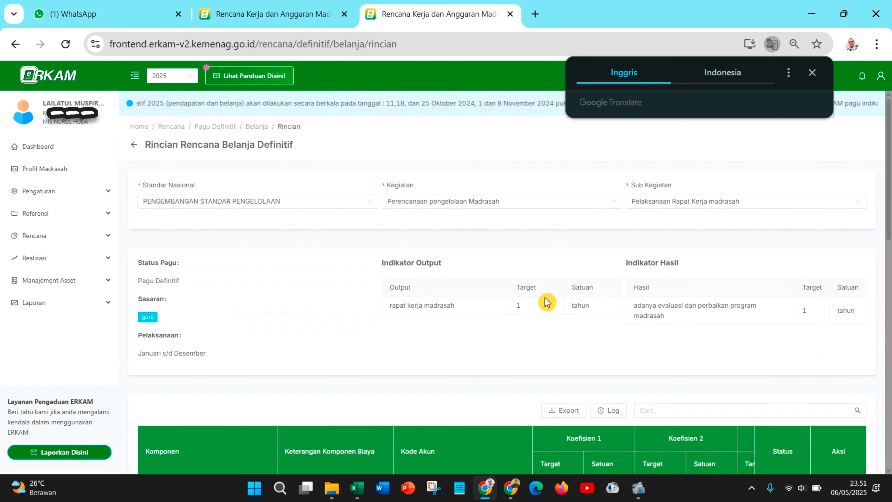
pyautogui.scroll(-3, 546, 302)
pyautogui.scroll(-3, 545, 303)
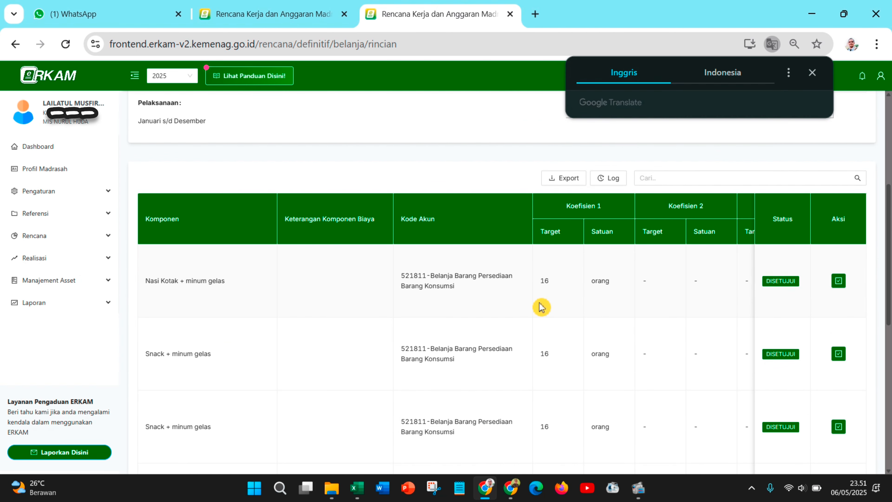
pyautogui.scroll(-3, 660, 305)
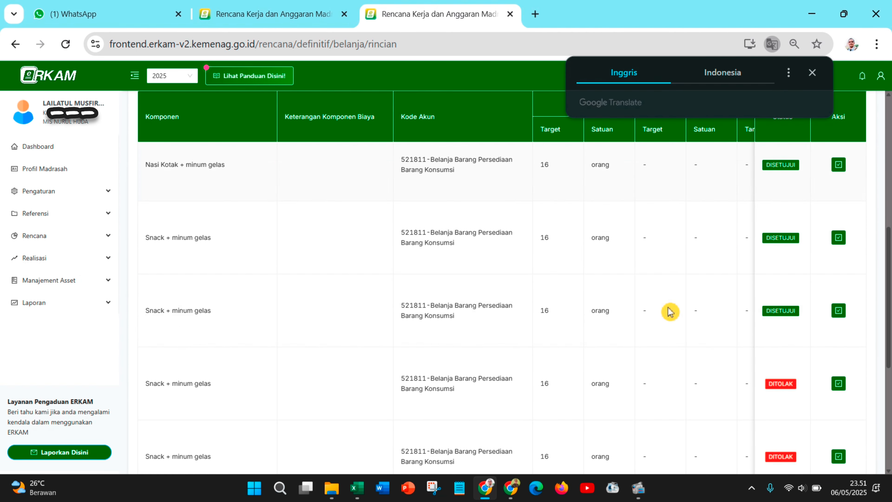
pyautogui.scroll(3, 635, 291)
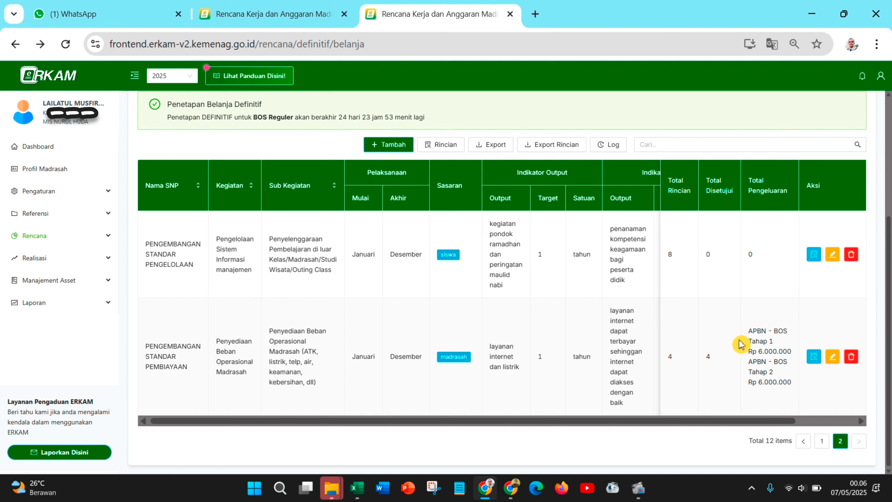
# Examine the Total Rincian and Total Disetujui values of the definitive spending activities on both pages of the list.
pyautogui.scroll(5, 739, 342)
pyautogui.scroll(-5, 736, 340)
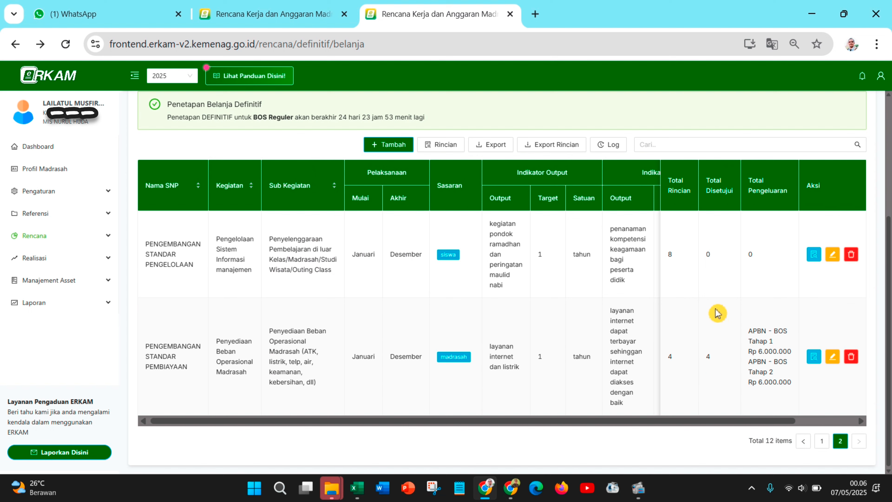
pyautogui.scroll(3, 708, 304)
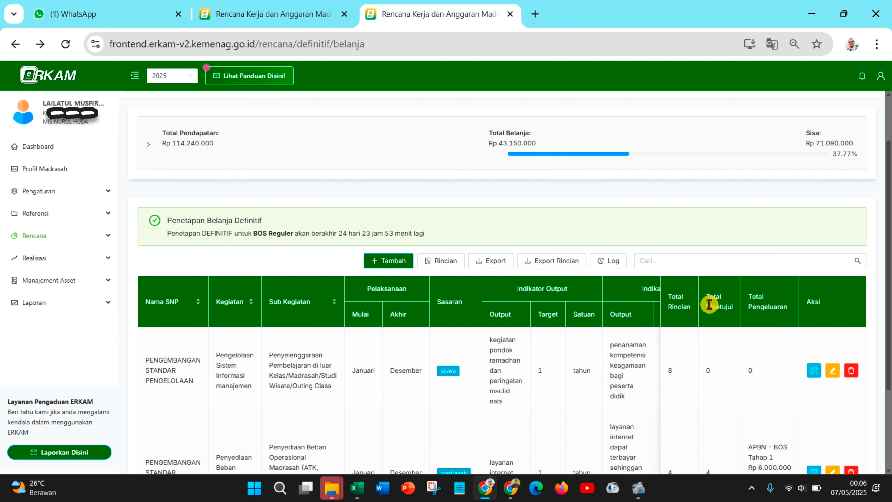
pyautogui.scroll(-3, 748, 352)
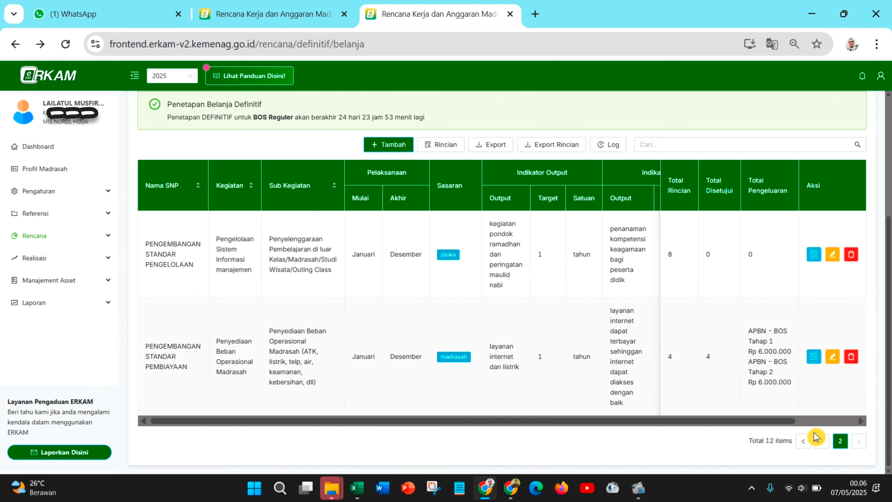
pyautogui.click(822, 441)
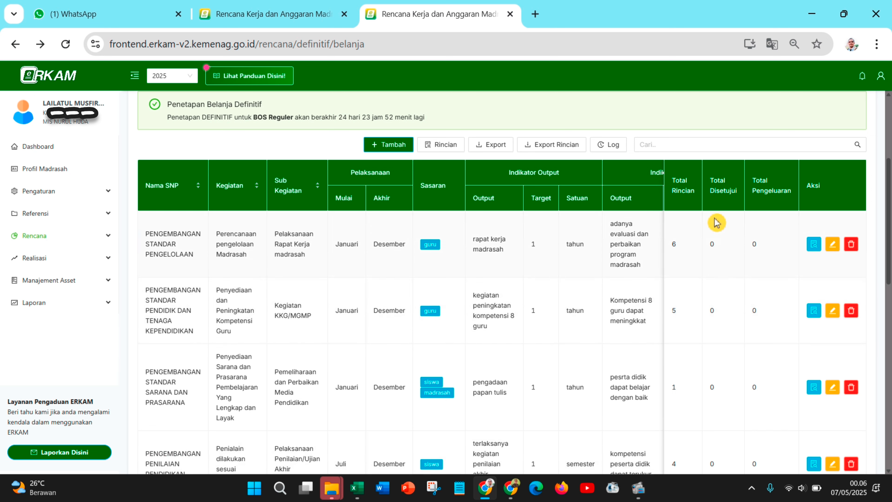
pyautogui.scroll(-10, 714, 333)
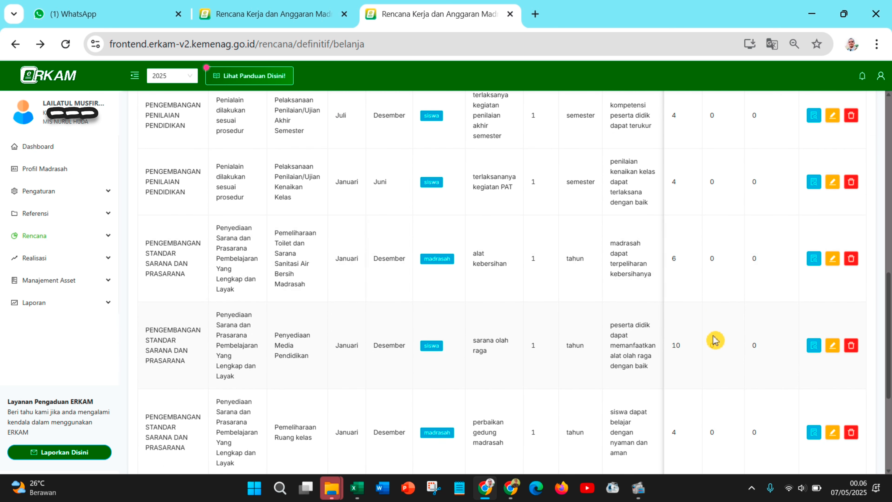
pyautogui.scroll(-6, 715, 345)
pyautogui.scroll(3, 720, 359)
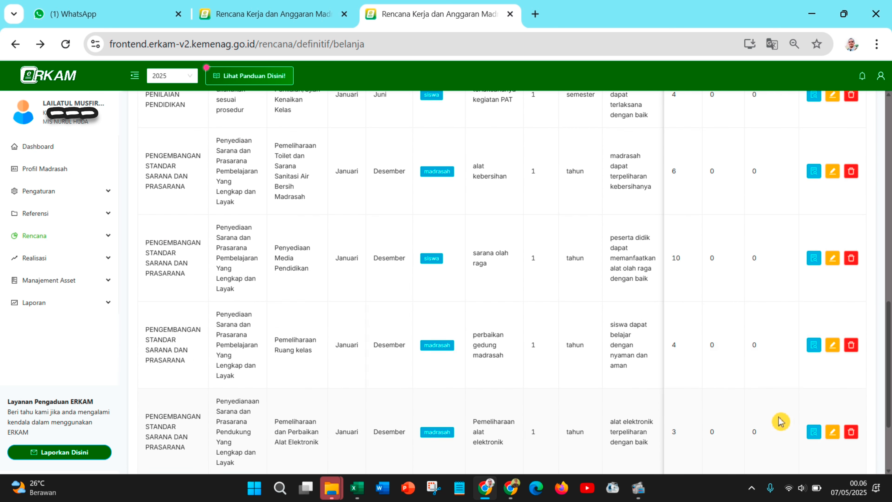
pyautogui.scroll(-3, 780, 420)
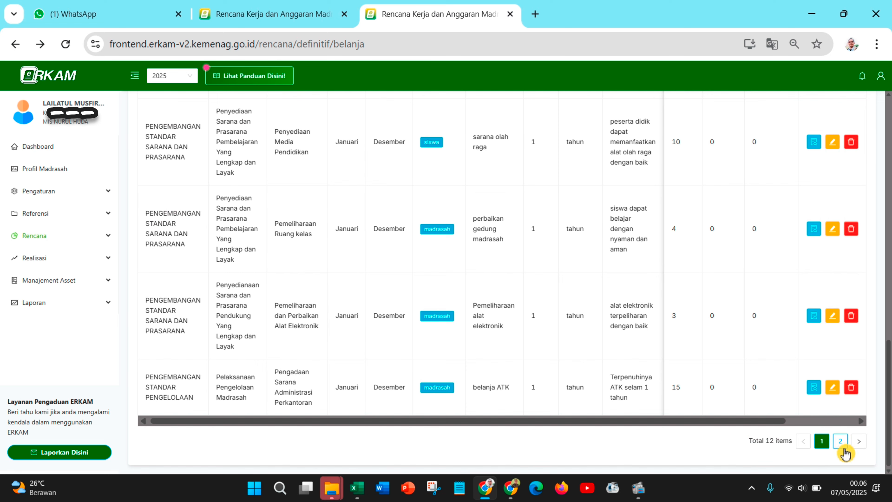
pyautogui.click(840, 441)
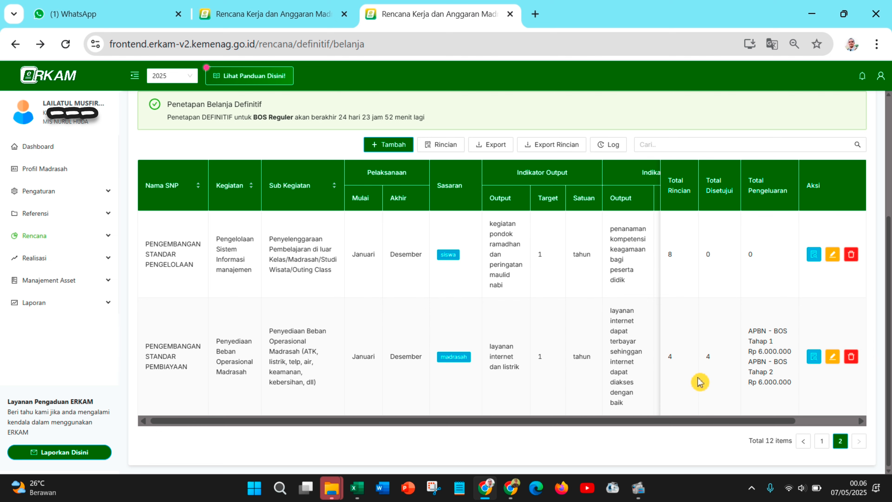
# Open the spending details of the layanan internet dan listrik activity and reject its Listrik Token component funded by APBN - BOS Tahap 1.
pyautogui.click(814, 357)
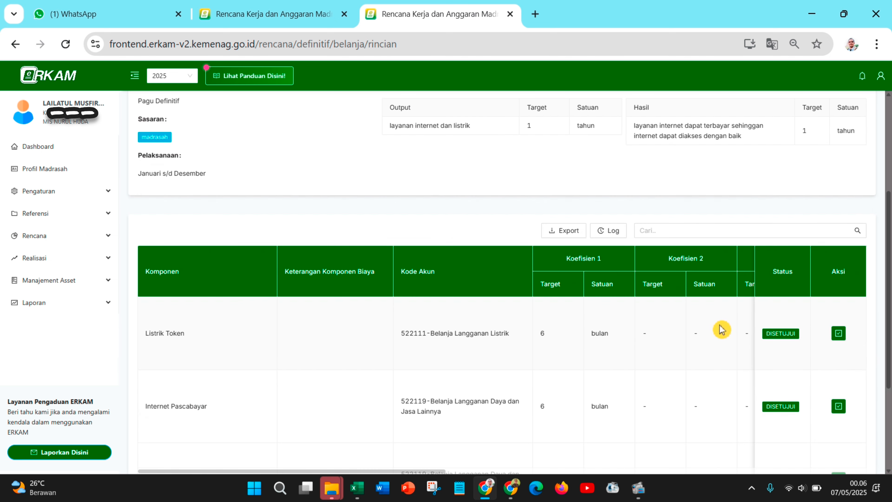
pyautogui.scroll(-3, 719, 331)
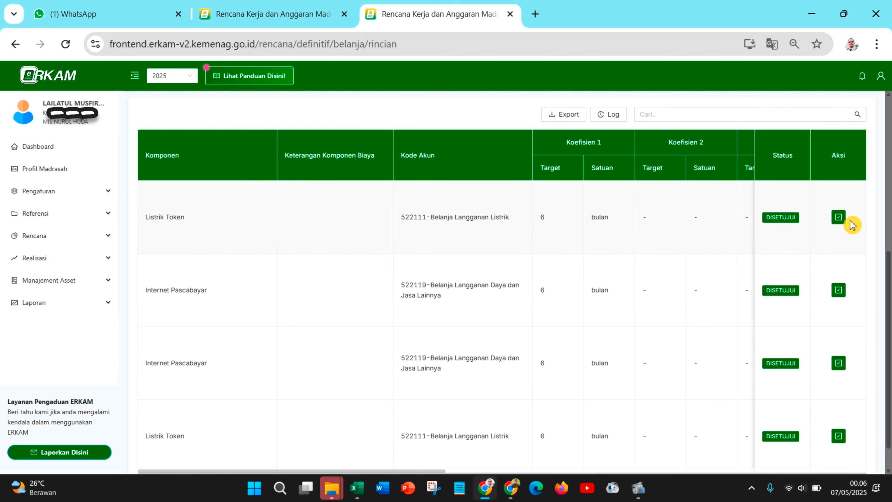
pyautogui.click(843, 220)
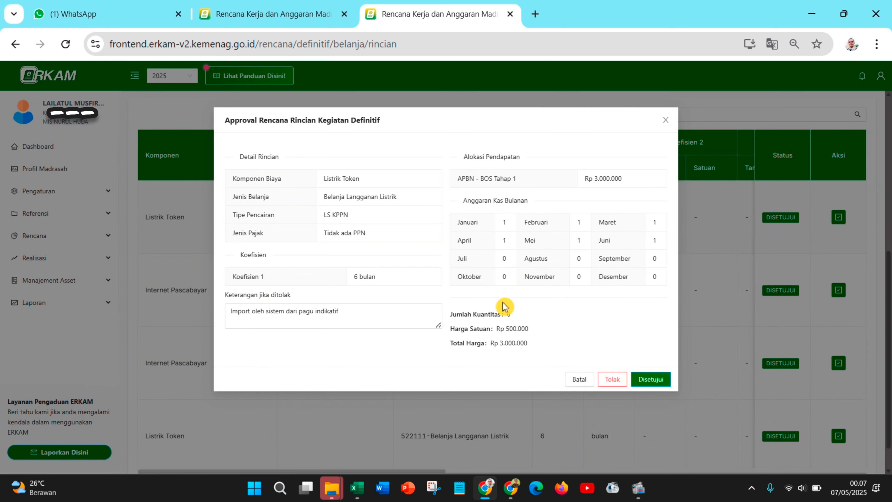
pyautogui.click(286, 309)
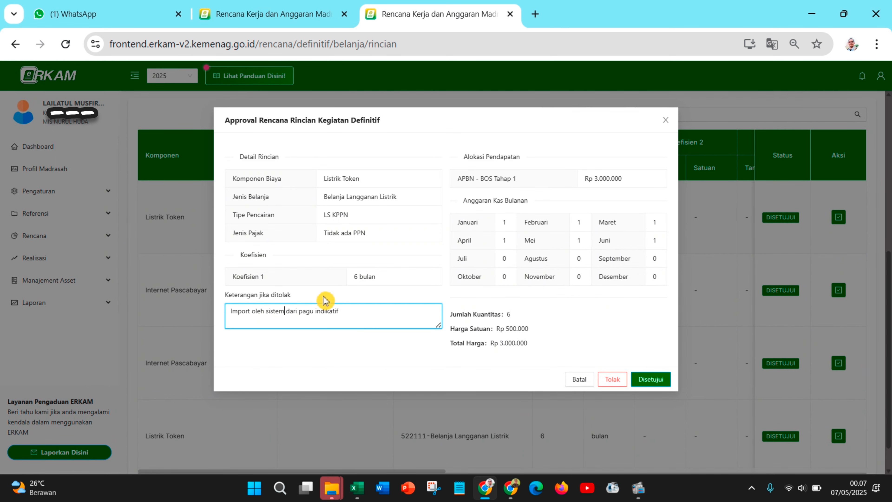
pyautogui.click(621, 381)
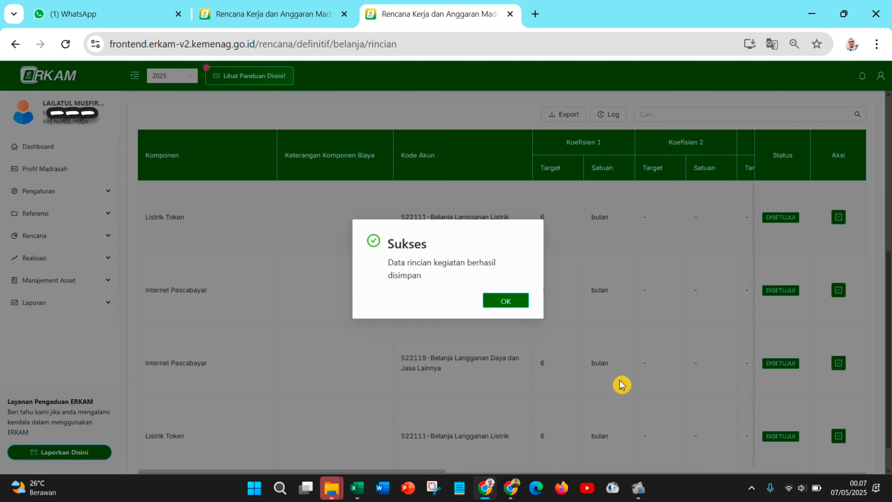
pyautogui.click(519, 301)
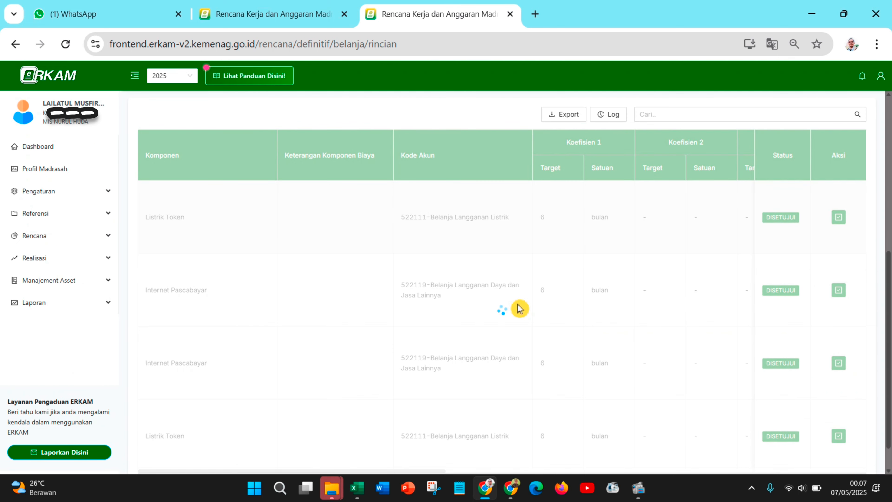
# Reject the approved Internet Pascabayar component funded by APBN - BOS Tahap 2.
pyautogui.scroll(-2, 717, 349)
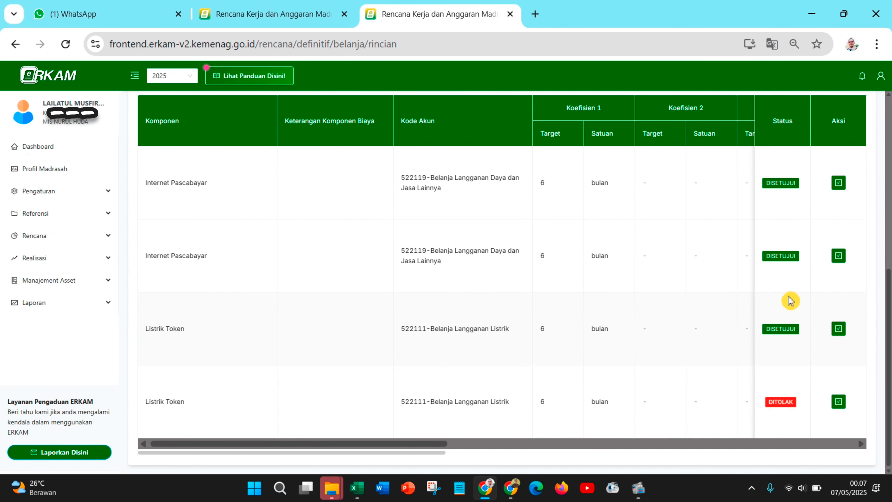
pyautogui.click(839, 183)
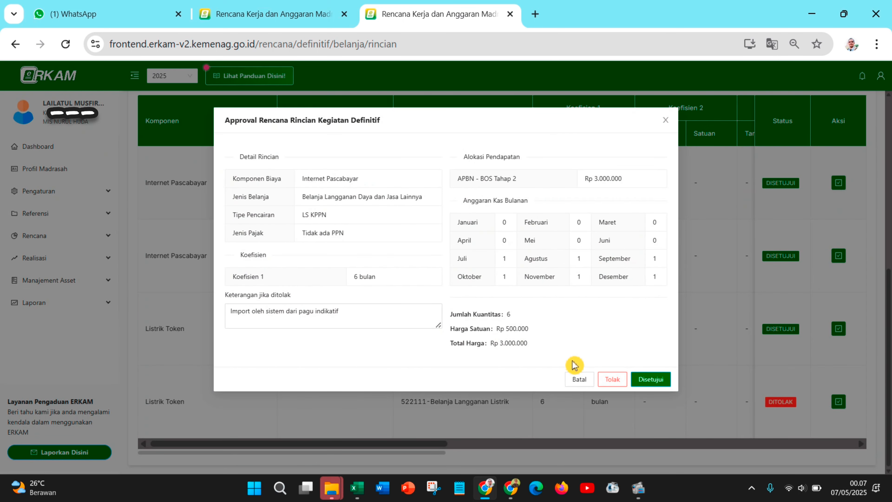
pyautogui.click(275, 311)
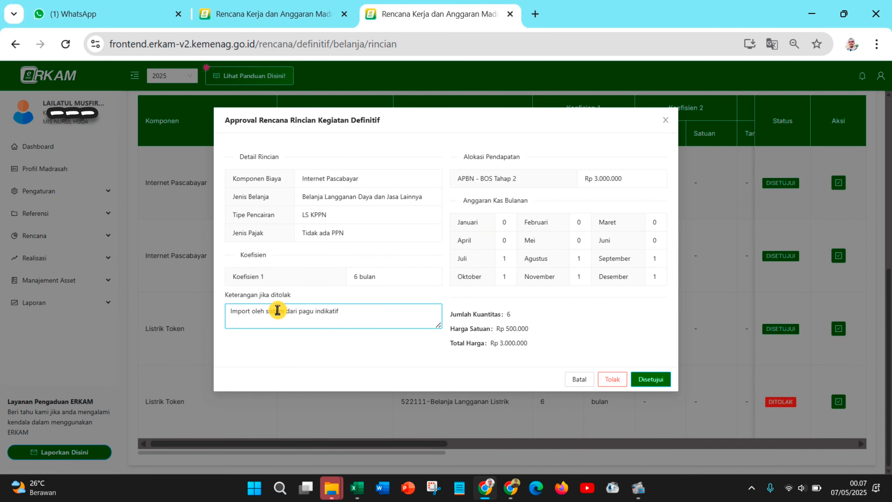
pyautogui.click(616, 381)
pyautogui.click(509, 303)
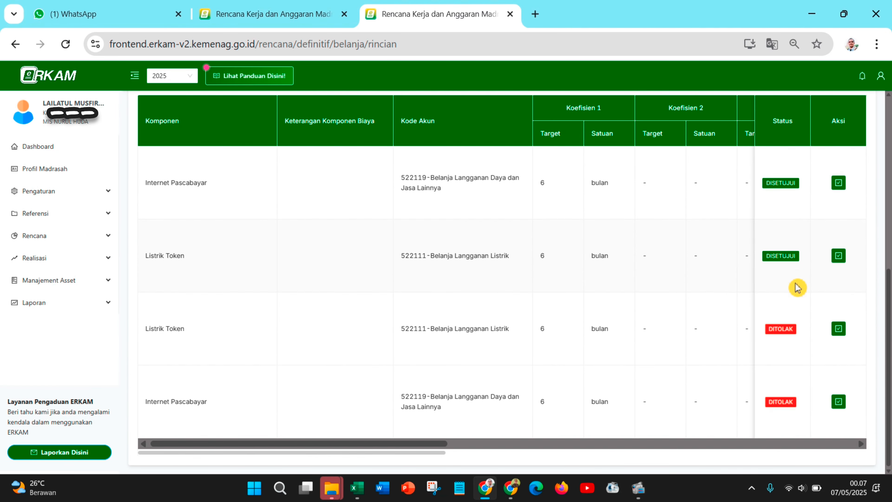
# Reject the remaining approved components: Listrik Token from BOS Tahap 2 and Internet Pascabayar from BOS Tahap 1.
pyautogui.click(839, 255)
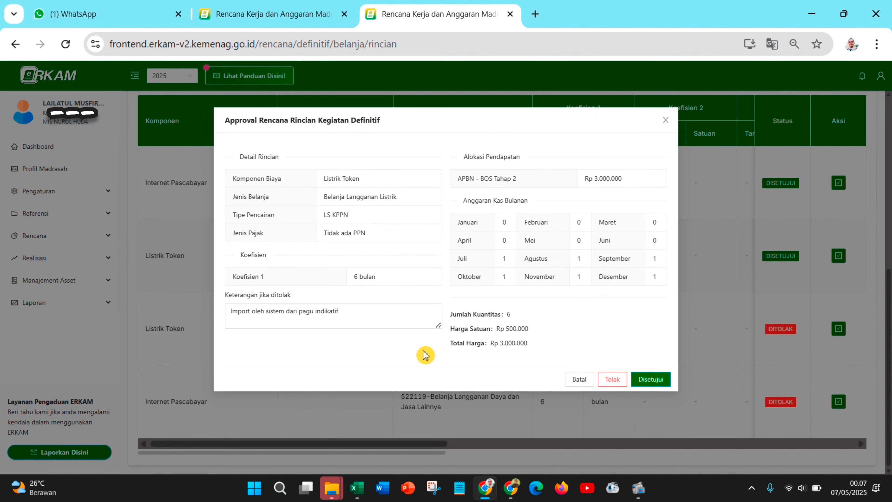
pyautogui.click(625, 380)
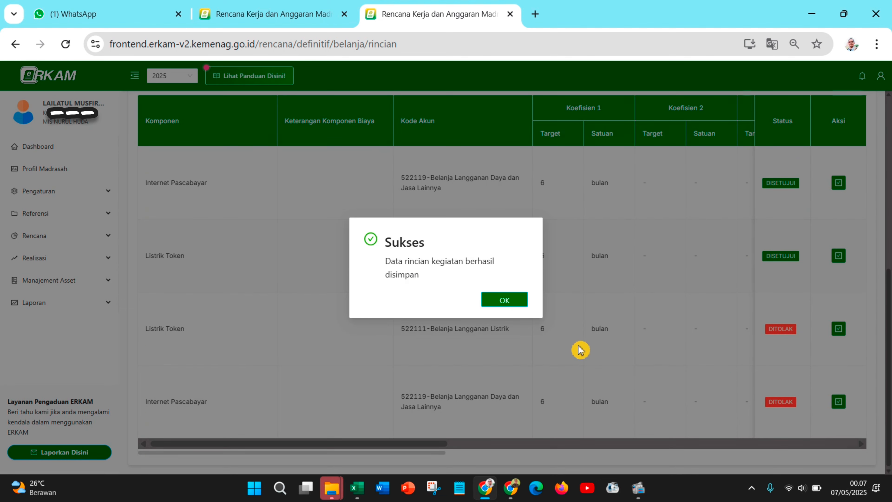
pyautogui.click(514, 304)
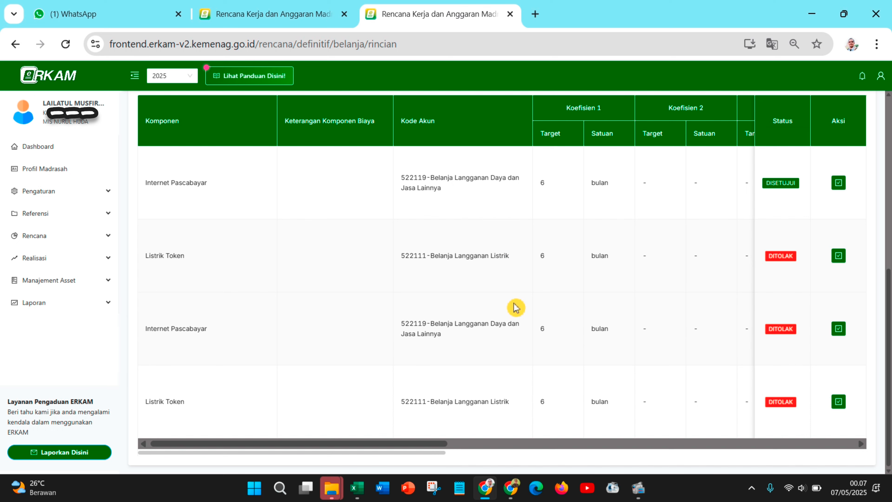
pyautogui.click(839, 188)
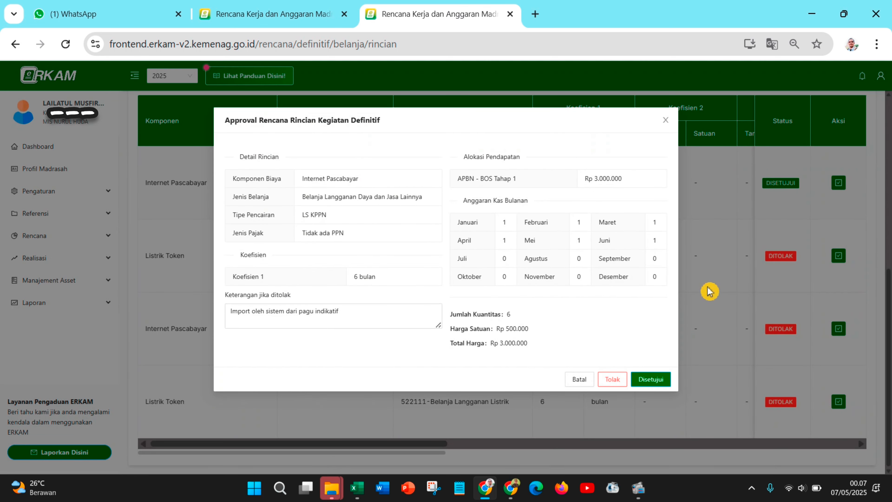
pyautogui.click(614, 380)
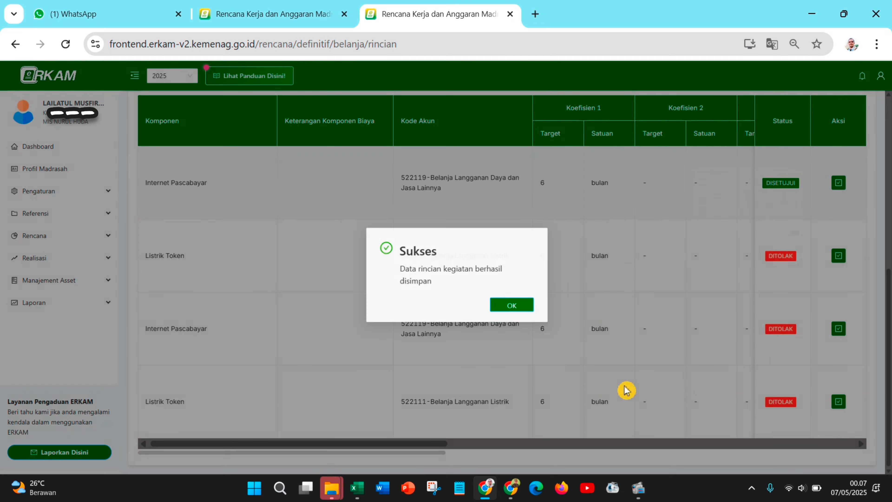
pyautogui.click(517, 306)
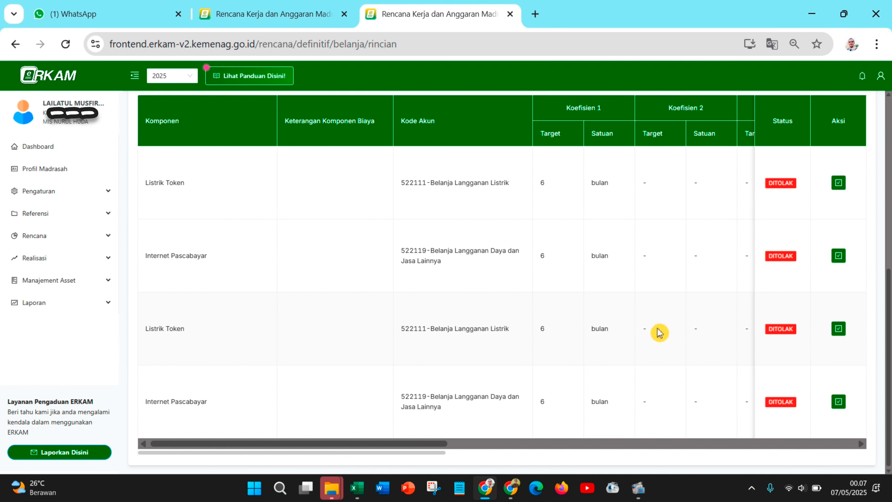
# Examine the status, funding source, AKB and Komentar values of all Listrik Token and Internet Pascabayar components.
pyautogui.scroll(3, 659, 333)
pyautogui.scroll(-3, 651, 325)
pyautogui.scroll(3, 651, 326)
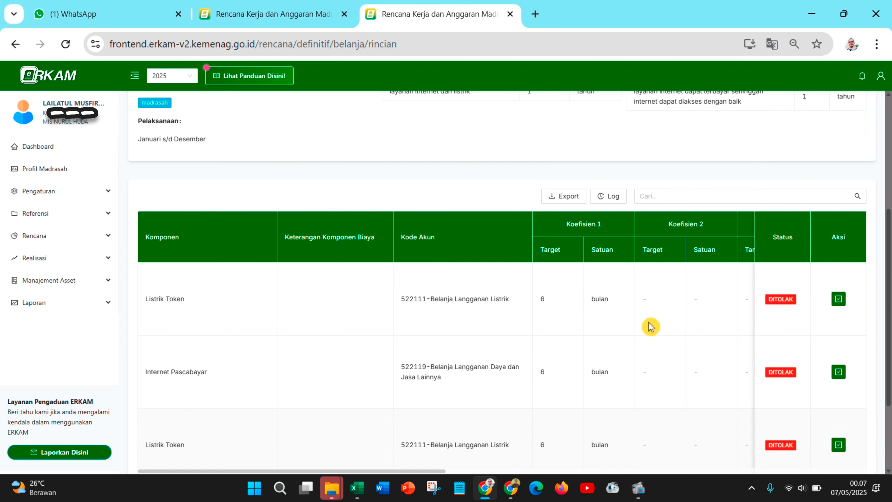
pyautogui.scroll(-3, 650, 326)
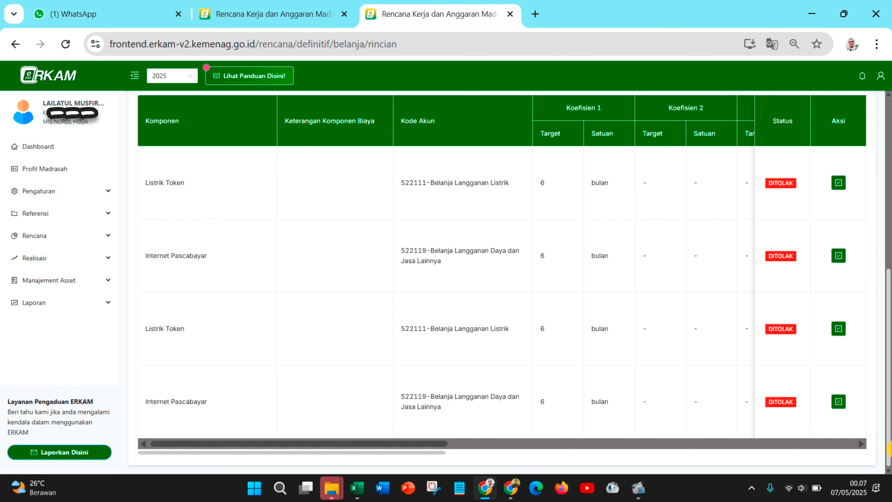
pyautogui.moveTo(890, 334); pyautogui.dragTo(890, 287)
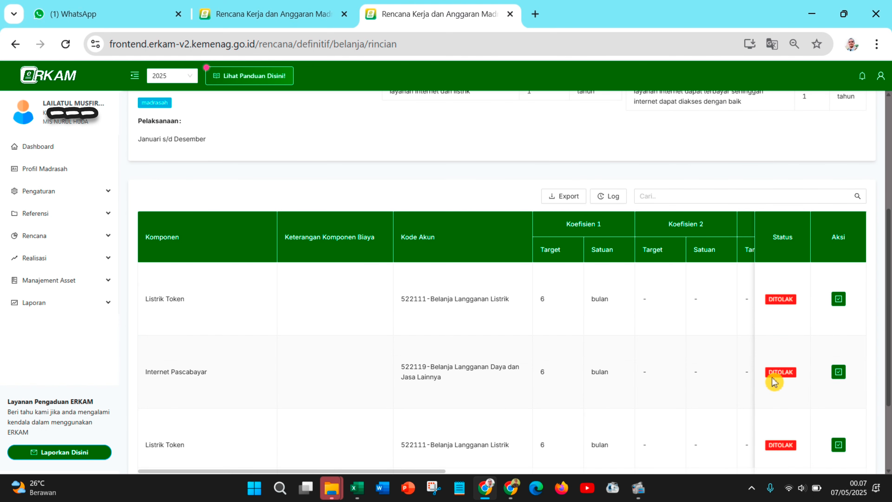
pyautogui.scroll(-3, 773, 378)
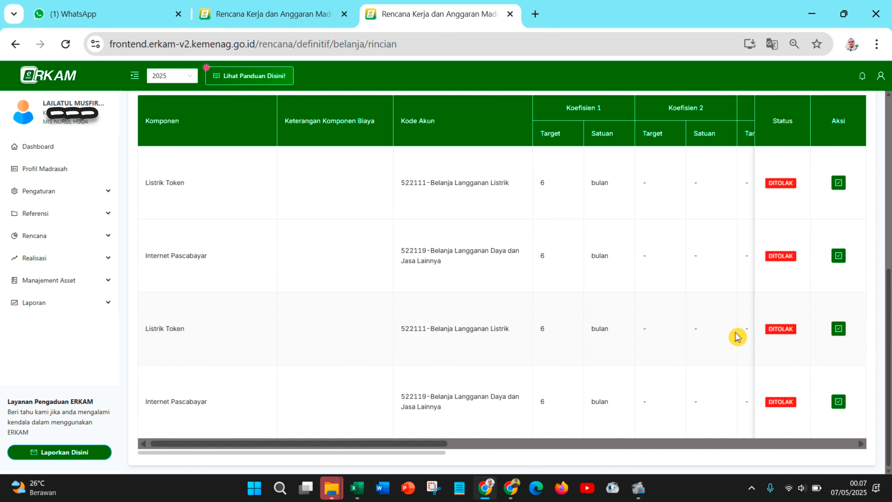
pyautogui.click(813, 452)
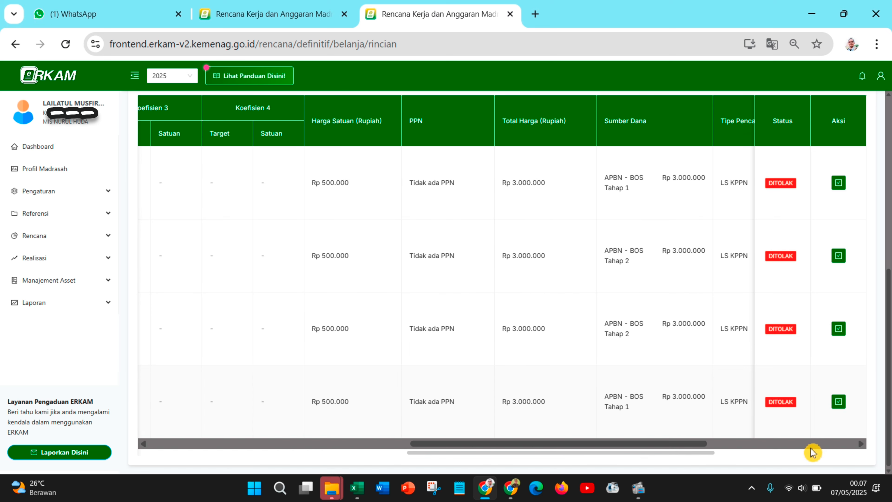
pyautogui.click(812, 452)
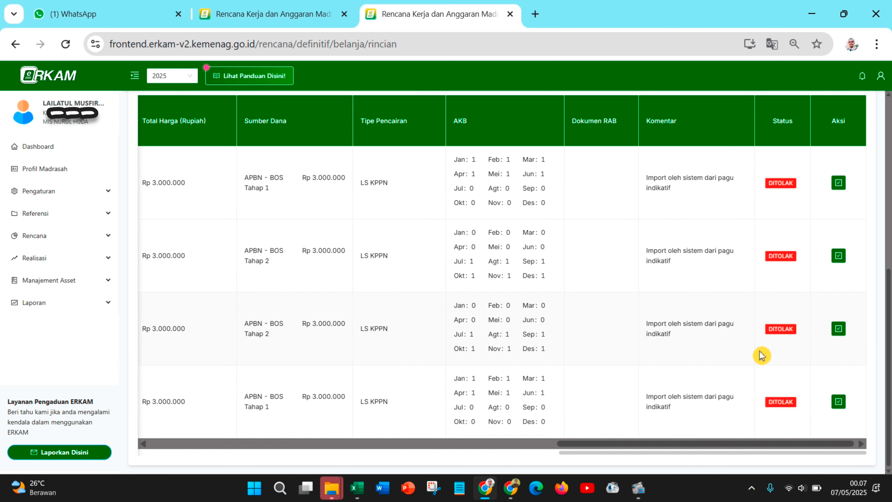
pyautogui.scroll(3, 752, 327)
# Return to the definitive spending list and check the Total Disetujui and Total Pengeluaran values on both pages.
pyautogui.click(15, 44)
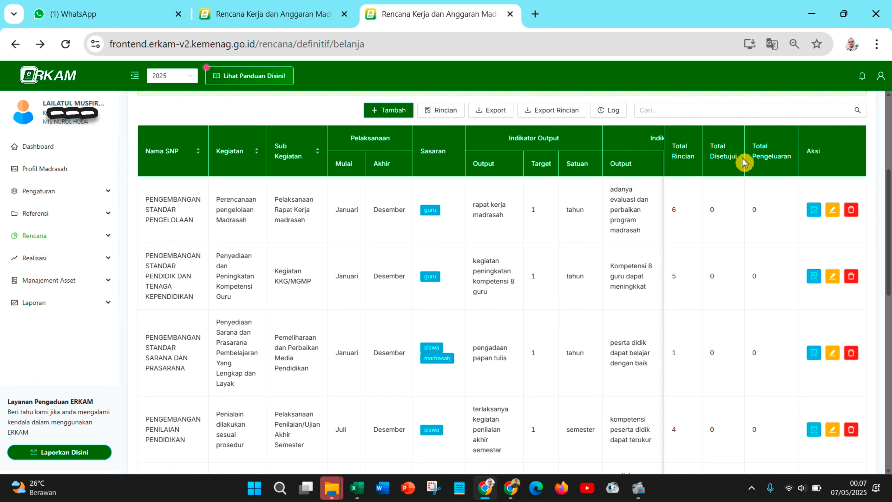
pyautogui.scroll(-8, 719, 291)
pyautogui.scroll(-4, 719, 292)
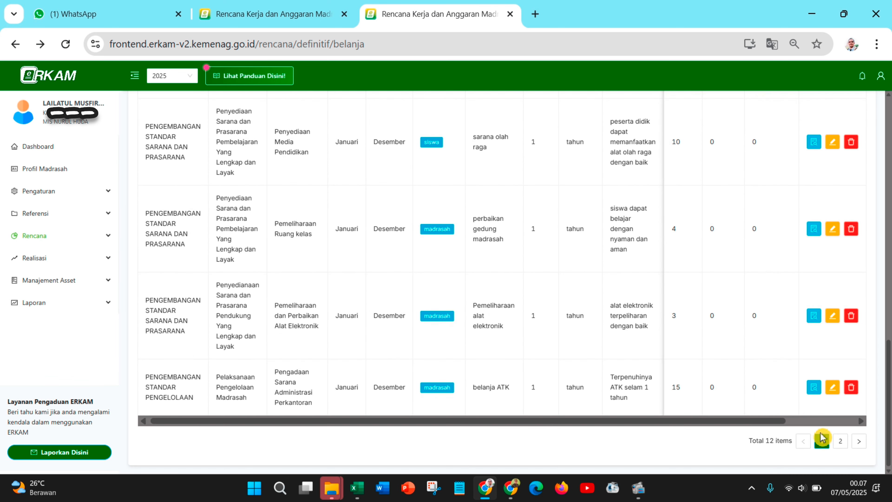
pyautogui.click(843, 445)
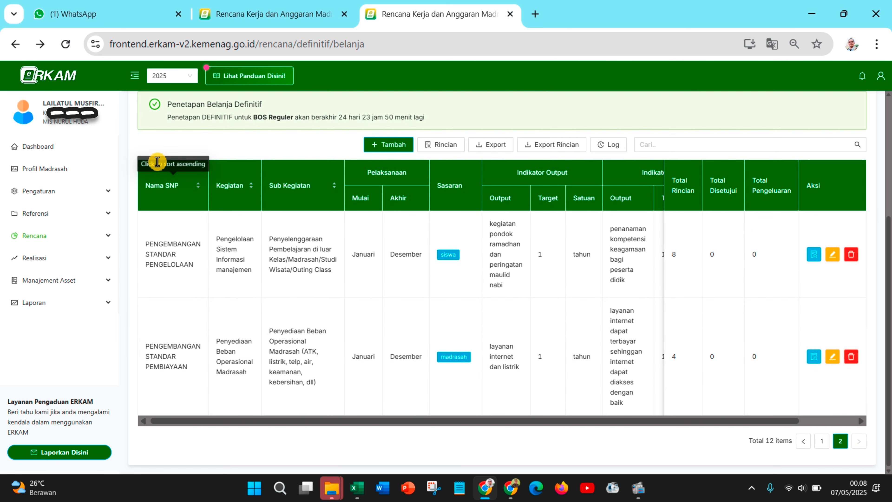
# Switch to the other account's eRKAM window and view the spending details page of the Pelaksanaan Rapat Kerja madrasah activity.
pyautogui.click(514, 494)
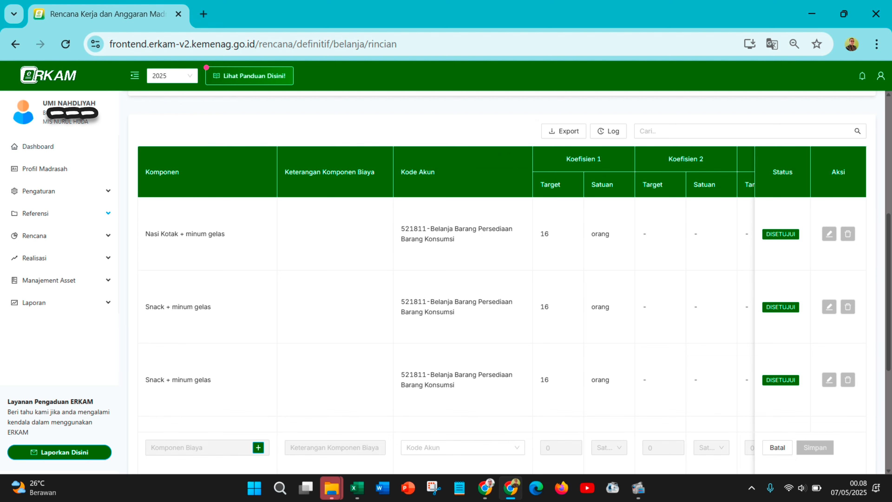
pyautogui.click(15, 44)
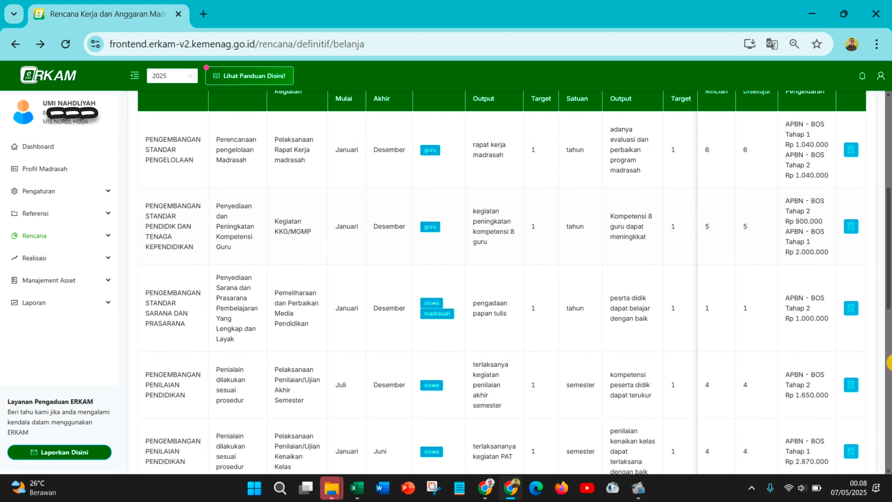
pyautogui.click(42, 242)
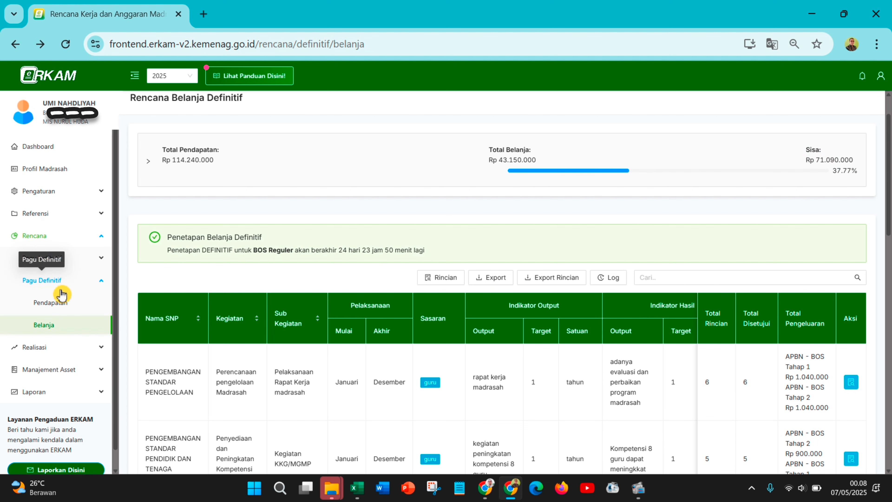
pyautogui.click(56, 283)
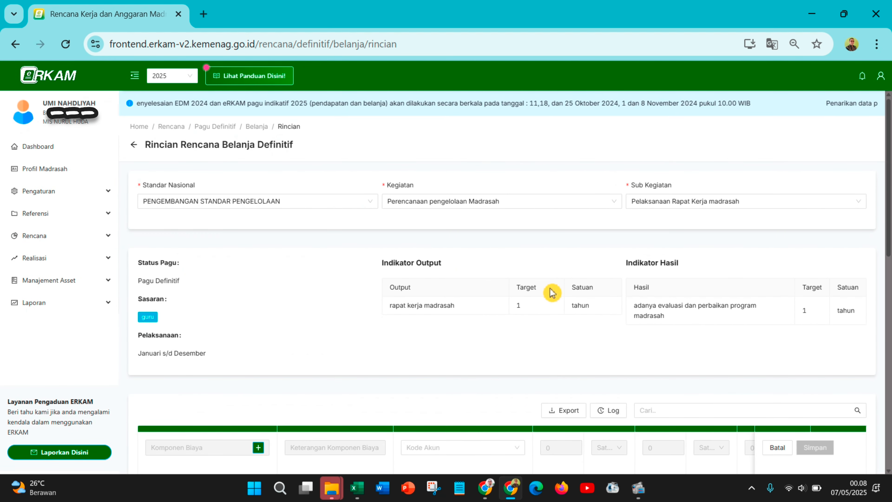
pyautogui.scroll(-3, 532, 298)
pyautogui.scroll(3, 533, 303)
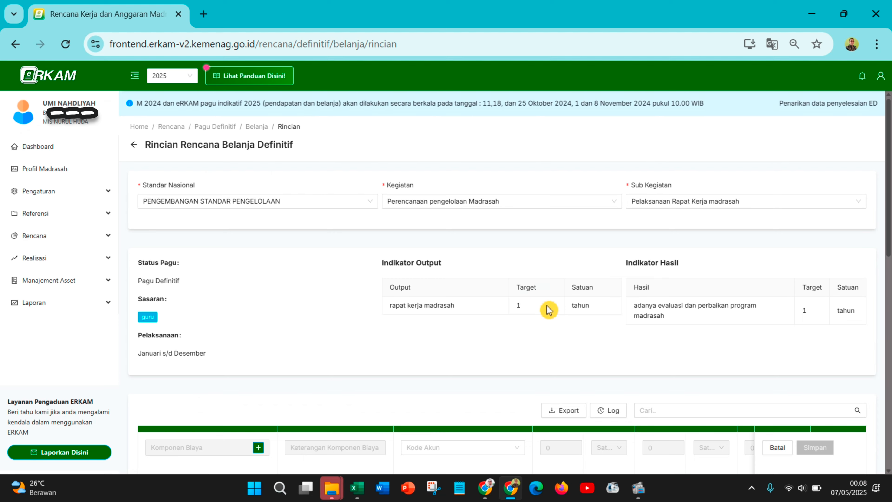
pyautogui.scroll(-6, 601, 319)
pyautogui.scroll(-5, 601, 326)
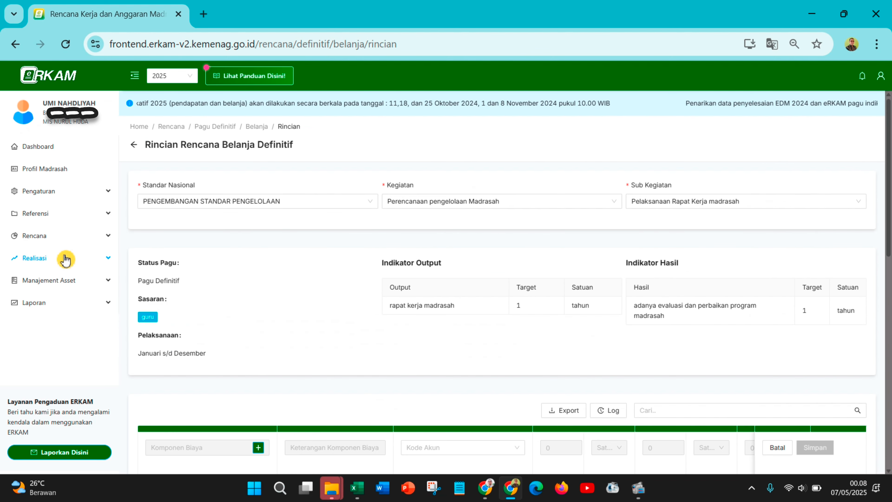
# Reopen the Pagu Definitif spending list and check the Total Rincian, Total Disetujui and Total Pengeluaran values of its activities.
pyautogui.click(56, 242)
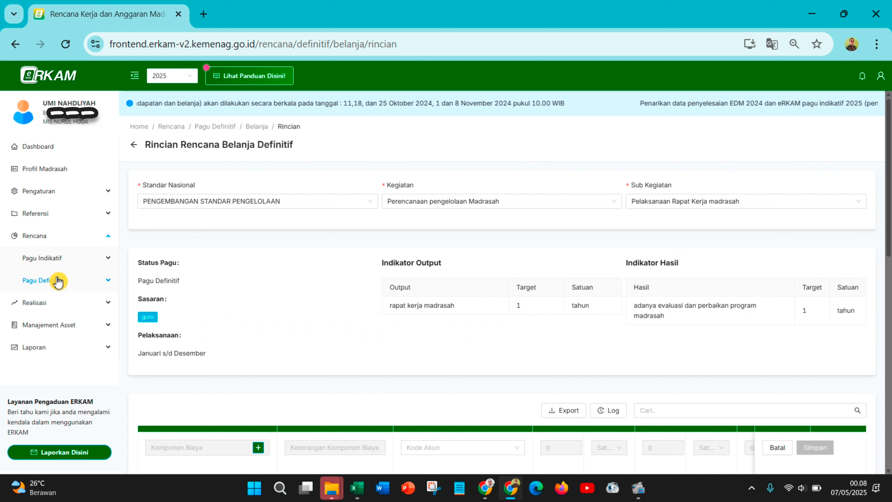
pyautogui.click(56, 280)
pyautogui.click(65, 329)
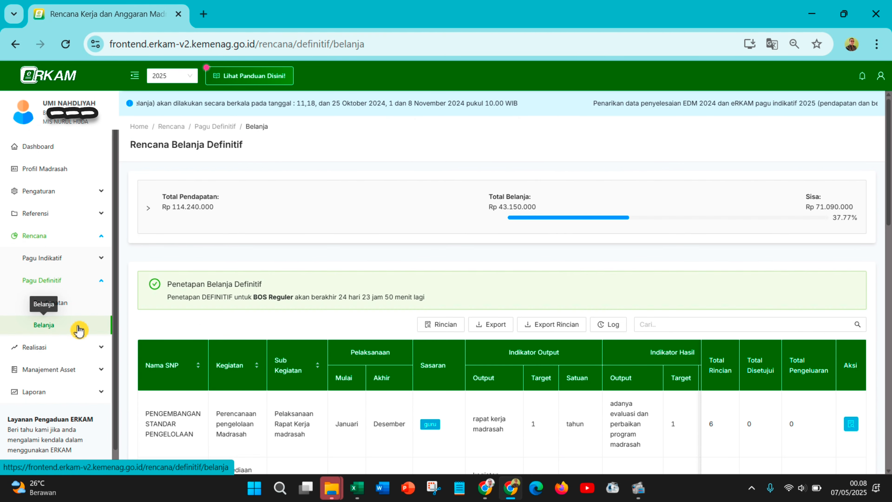
pyautogui.scroll(-3, 606, 327)
pyautogui.scroll(-3, 608, 332)
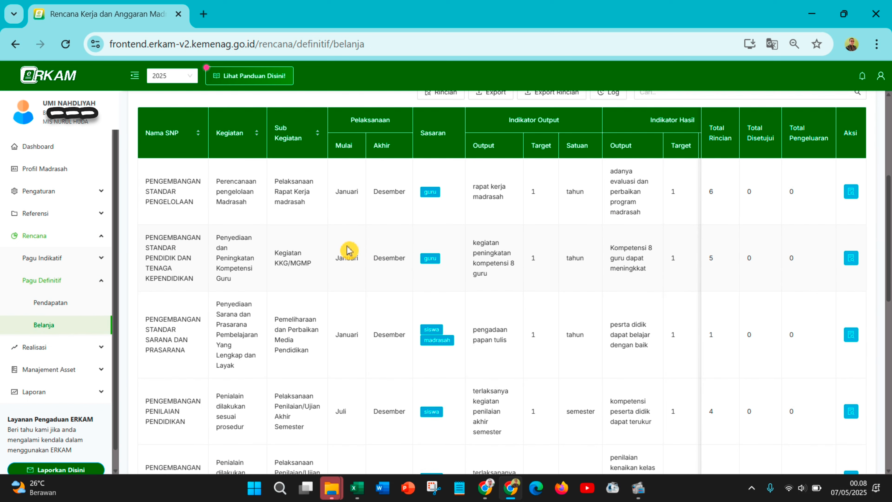
pyautogui.scroll(2, 815, 245)
pyautogui.scroll(-2, 815, 244)
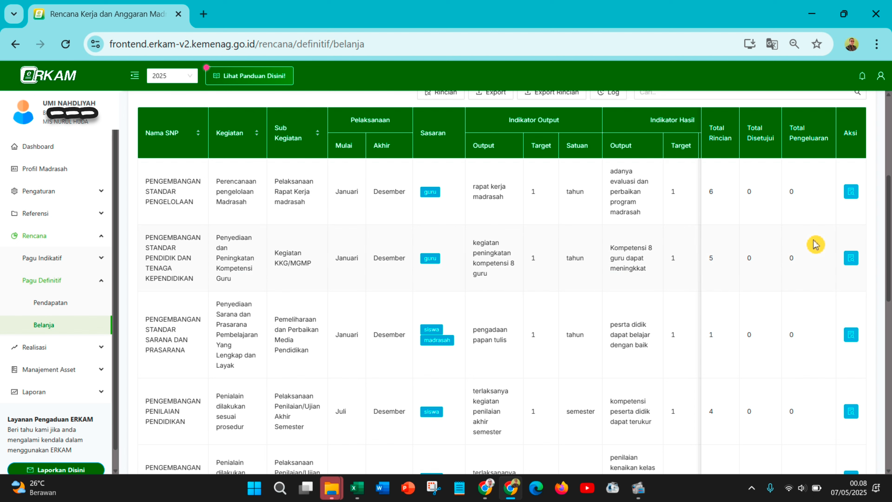
# Open the spending details of the Pelaksanaan Rapat Kerja madrasah activity and delete the first rejected Snack + minum gelas component.
pyautogui.click(851, 191)
pyautogui.scroll(-3, 836, 228)
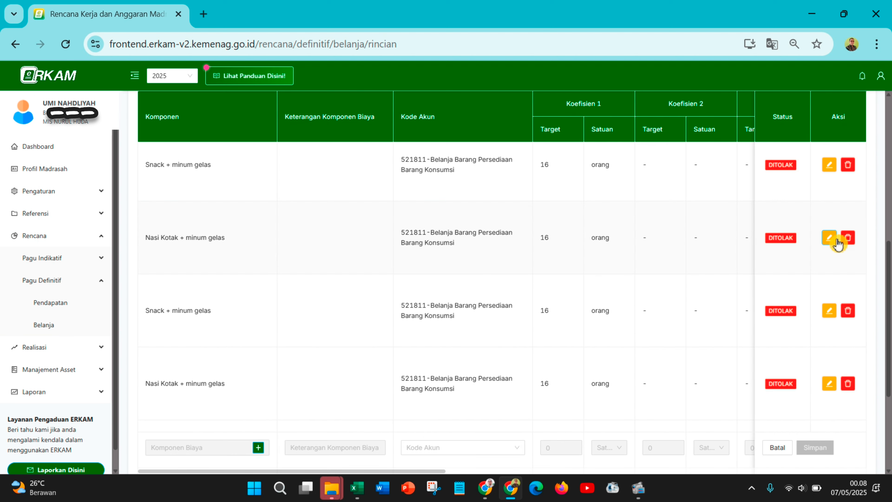
pyautogui.click(848, 165)
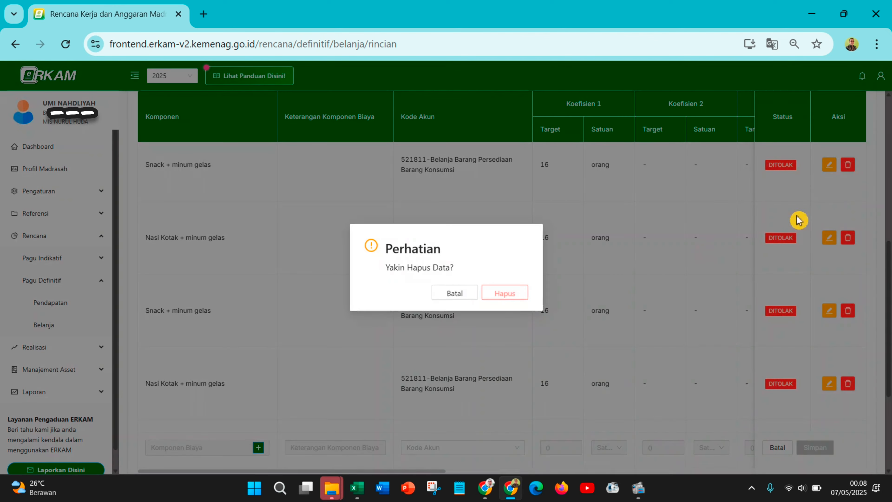
pyautogui.click(513, 302)
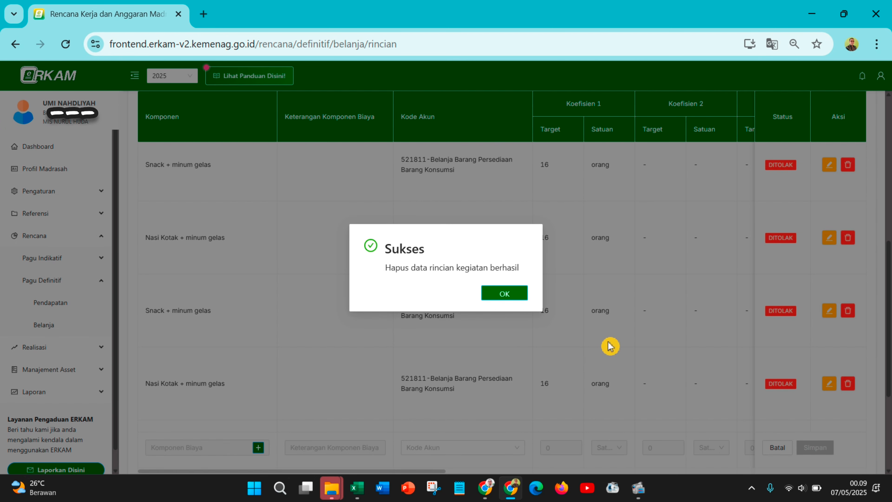
pyautogui.click(512, 297)
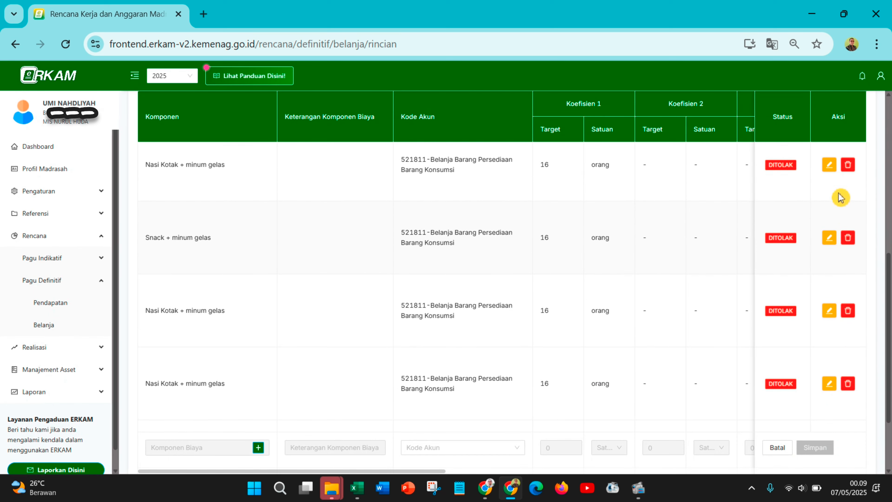
# Delete the first rejected Nasi Kotak + minum gelas component and the remaining Snack + minum gelas component.
pyautogui.click(847, 165)
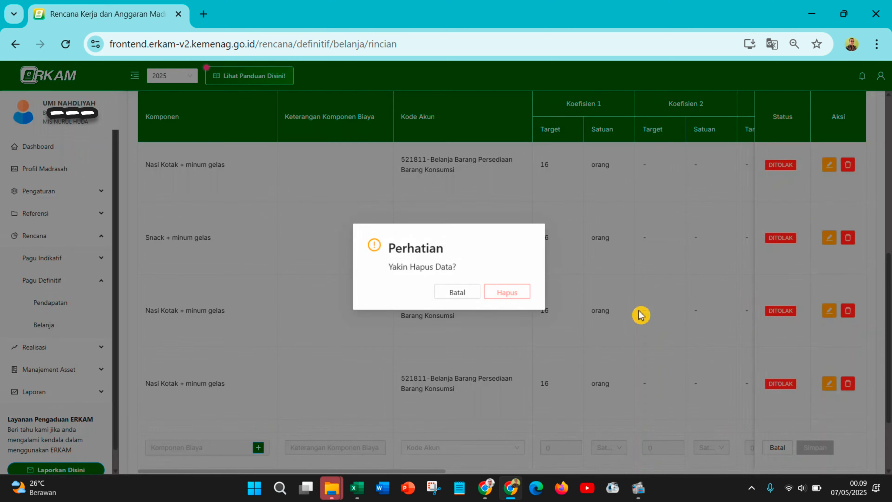
pyautogui.click(512, 299)
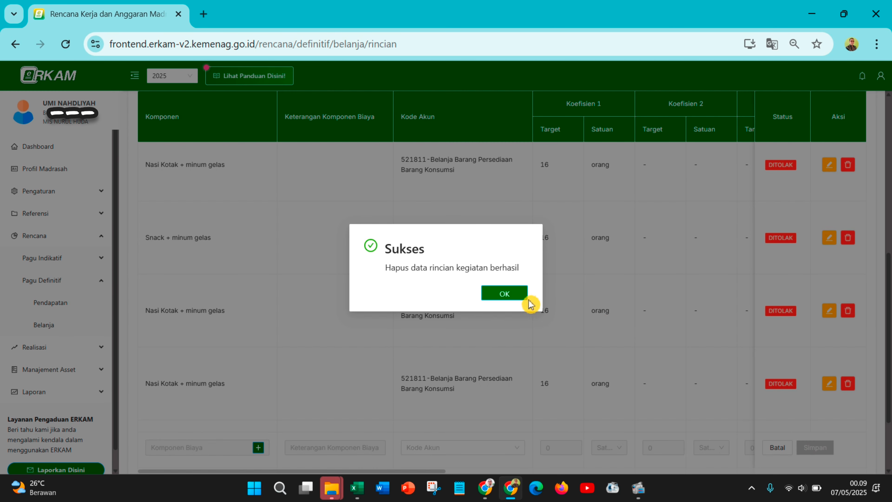
pyautogui.click(522, 298)
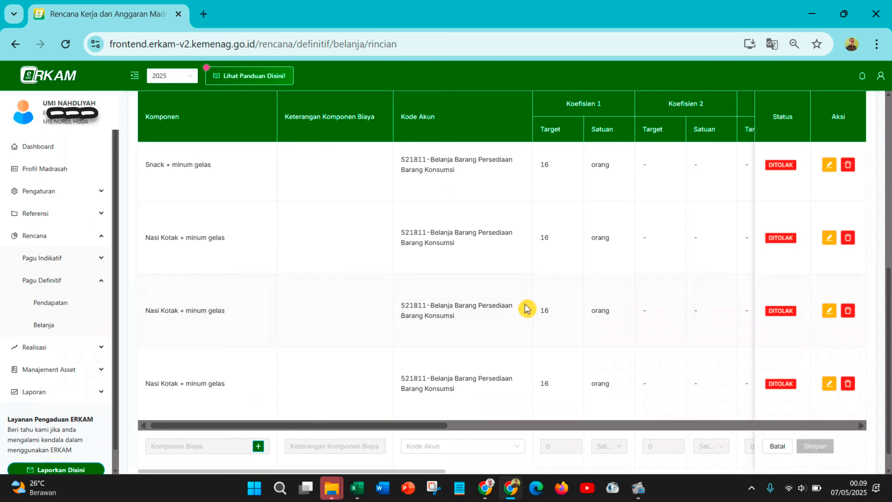
pyautogui.click(849, 171)
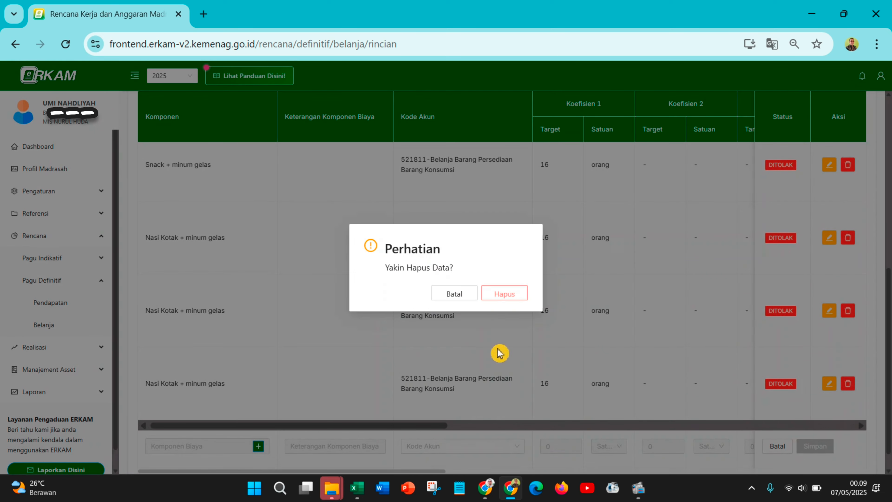
pyautogui.click(512, 298)
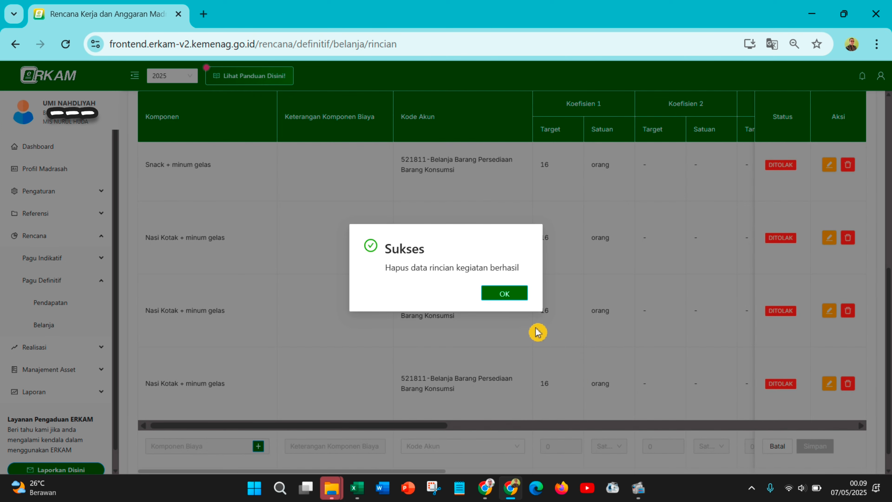
pyautogui.click(516, 298)
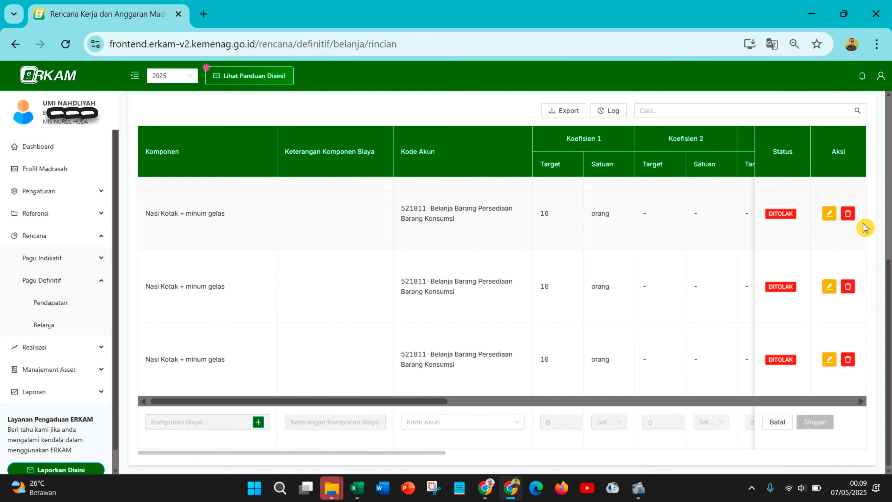
# Delete the three remaining rejected Nasi Kotak + minum gelas components of the activity.
pyautogui.click(848, 213)
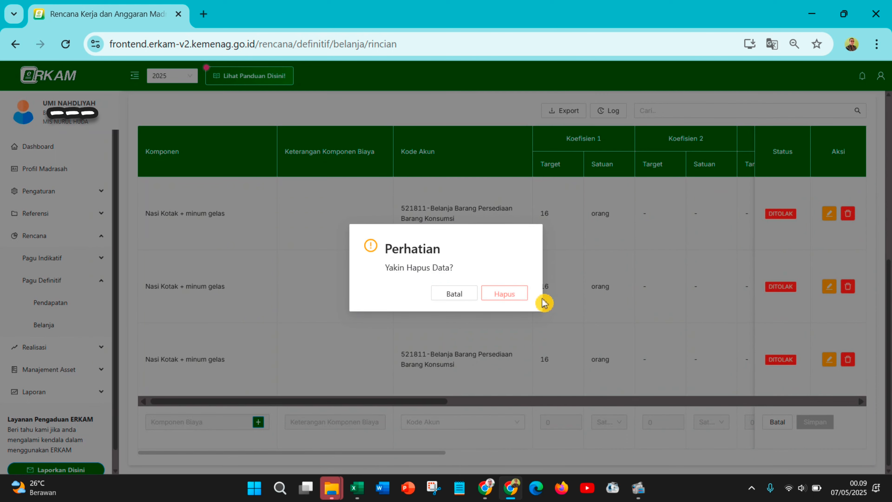
pyautogui.click(517, 295)
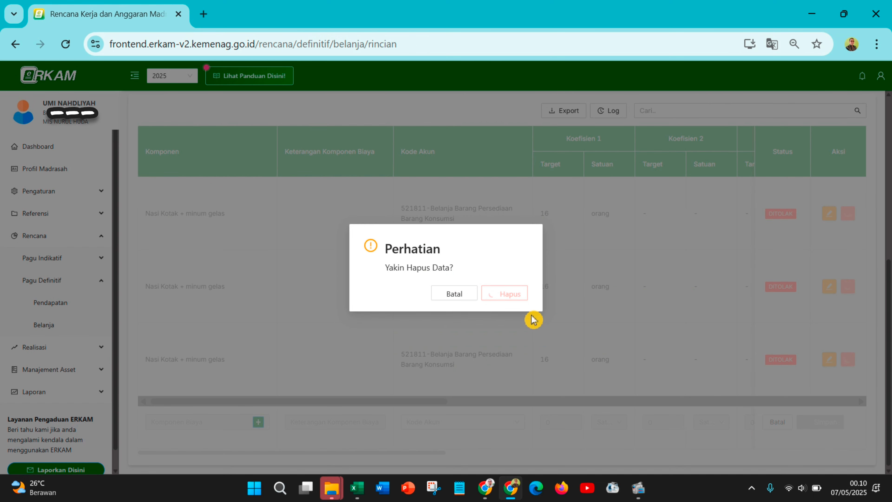
pyautogui.click(518, 295)
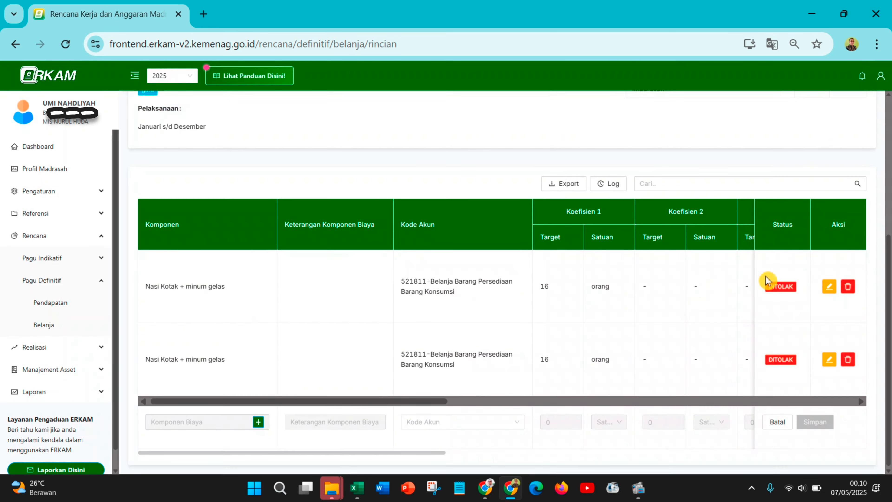
pyautogui.click(850, 289)
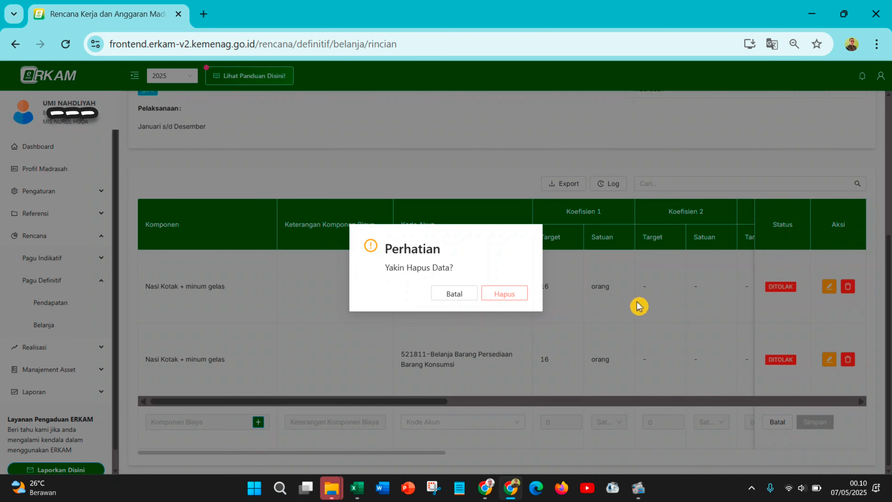
pyautogui.click(511, 293)
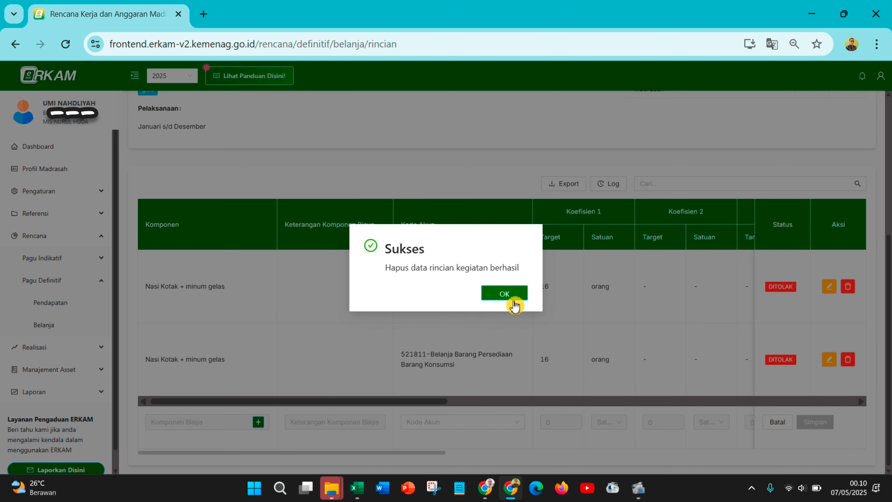
pyautogui.click(512, 299)
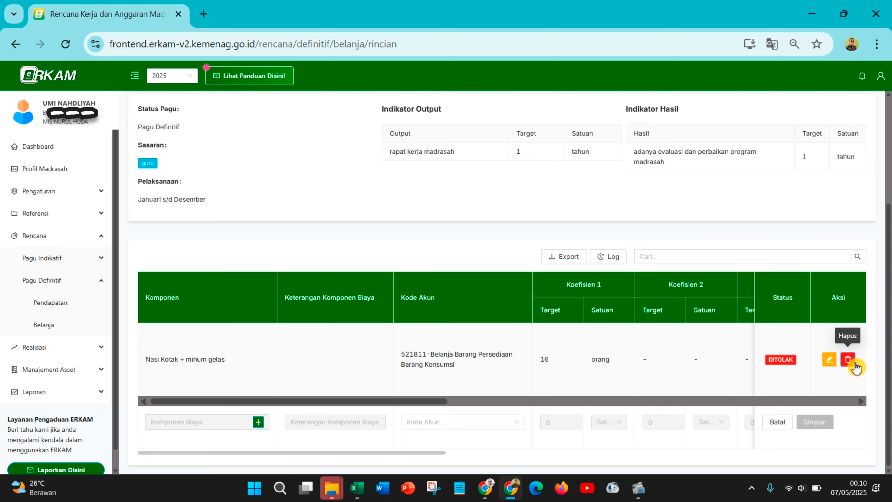
pyautogui.click(848, 365)
pyautogui.click(512, 299)
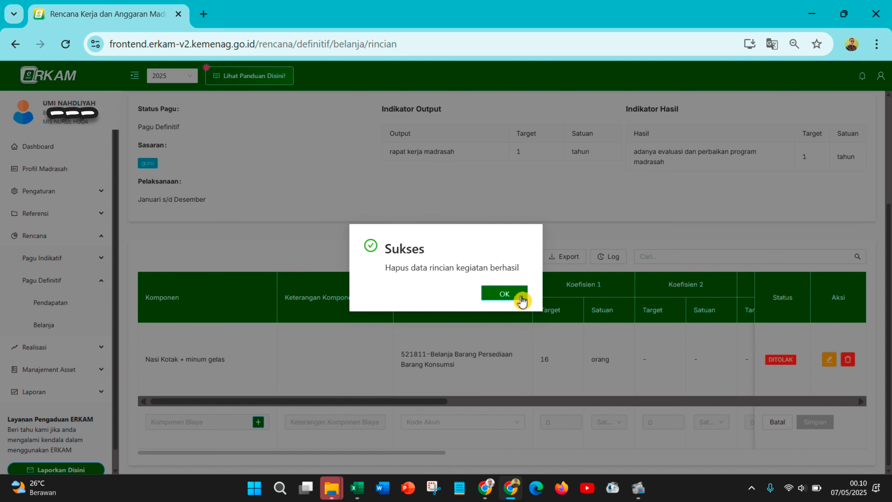
pyautogui.click(521, 297)
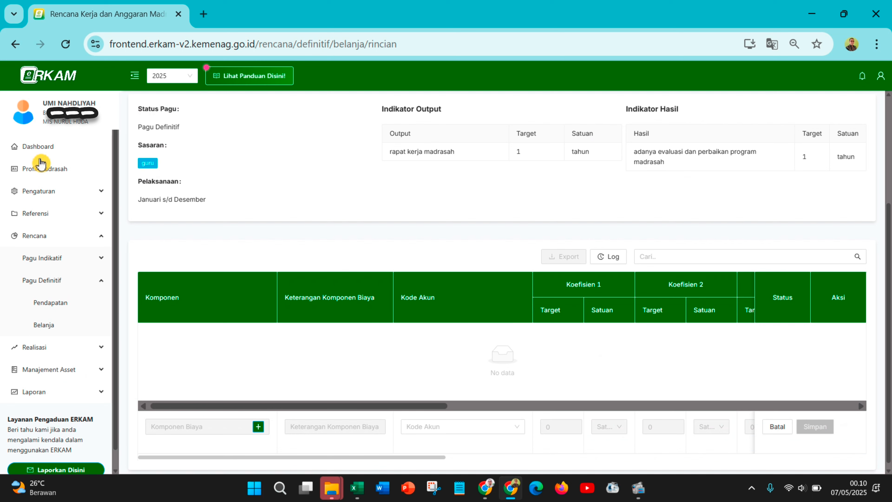
# Return to the definitive spending list and check the Total Rincian, Total Disetujui and Total Pengeluaran values on both pages.
pyautogui.click(16, 44)
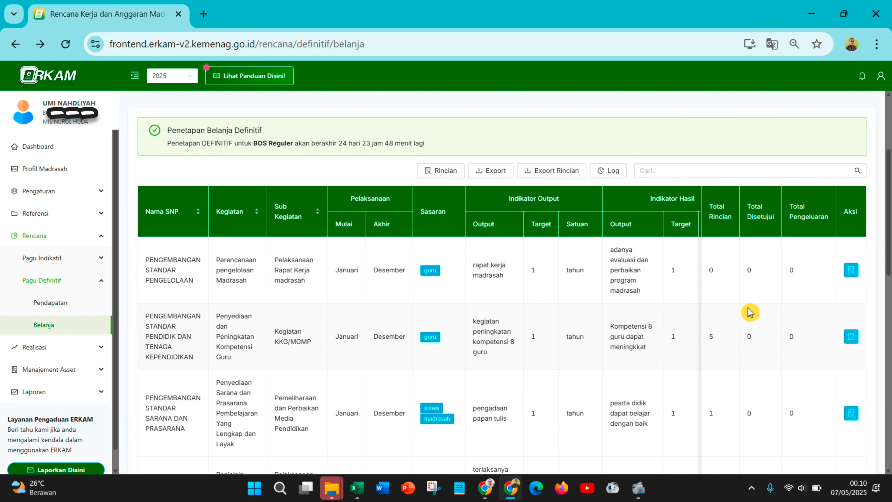
pyautogui.scroll(-12, 691, 296)
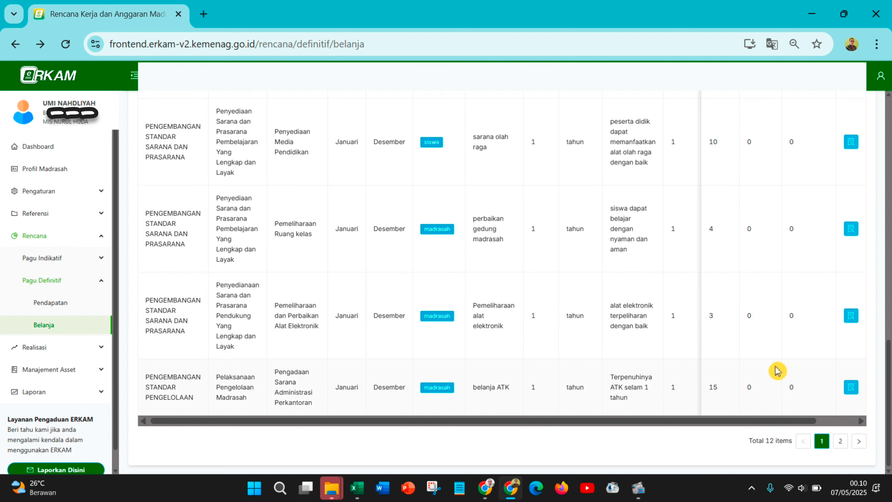
pyautogui.scroll(12, 778, 362)
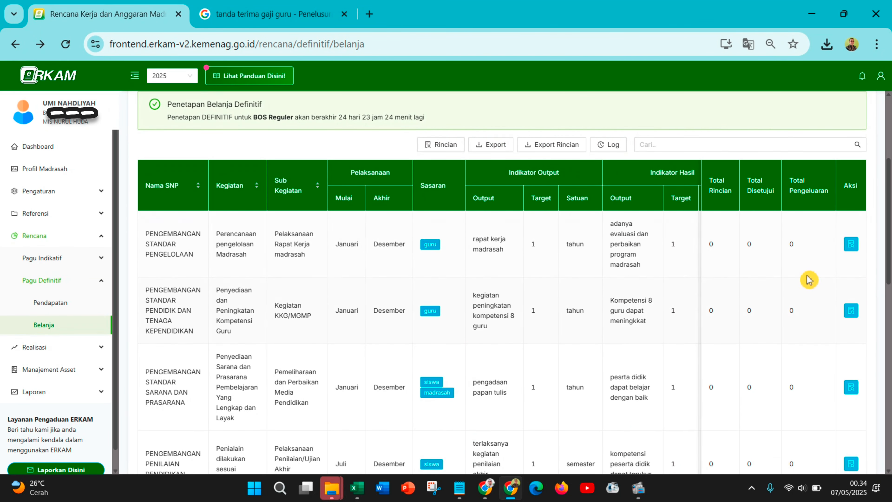
pyautogui.scroll(3, 807, 279)
pyautogui.scroll(-3, 807, 279)
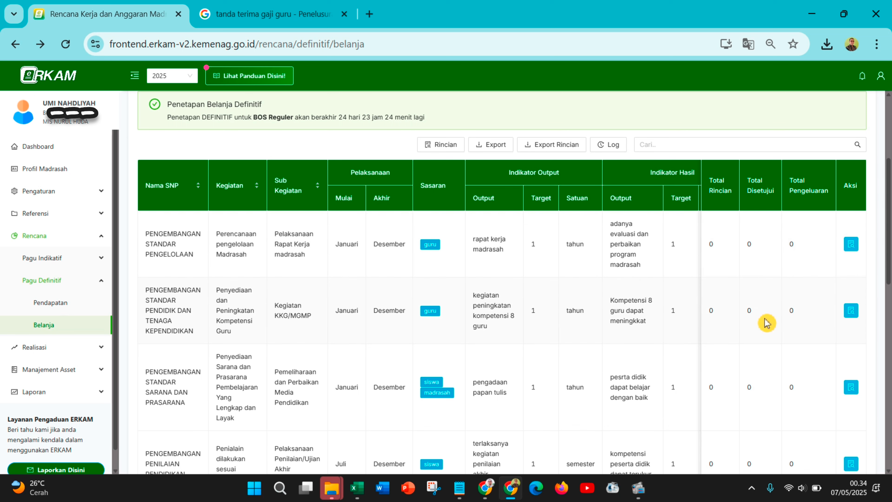
pyautogui.scroll(-10, 764, 323)
pyautogui.scroll(-6, 766, 324)
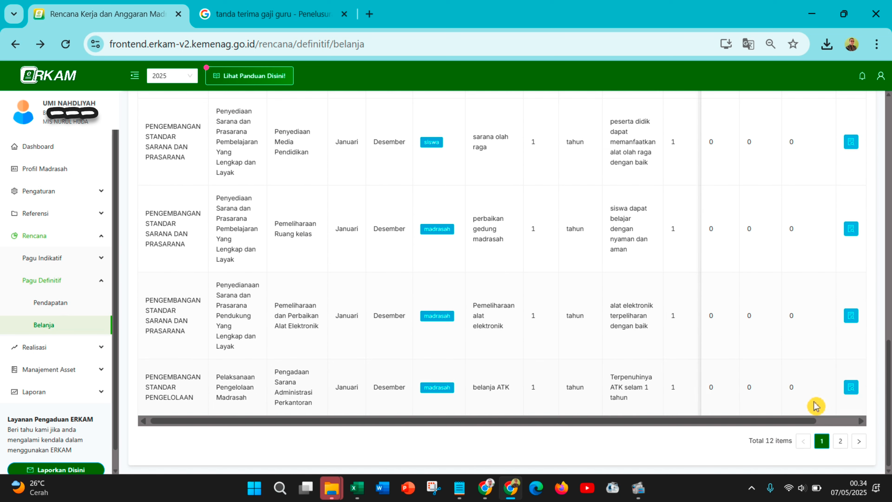
pyautogui.click(841, 442)
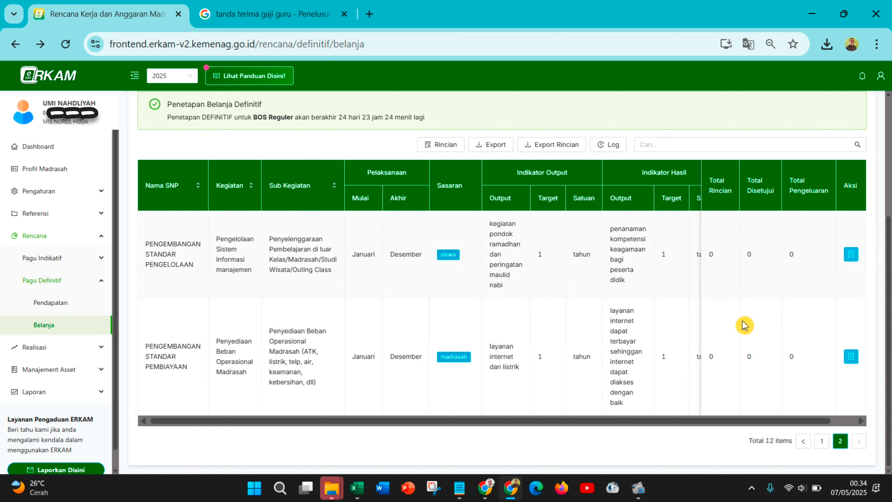
pyautogui.click(823, 442)
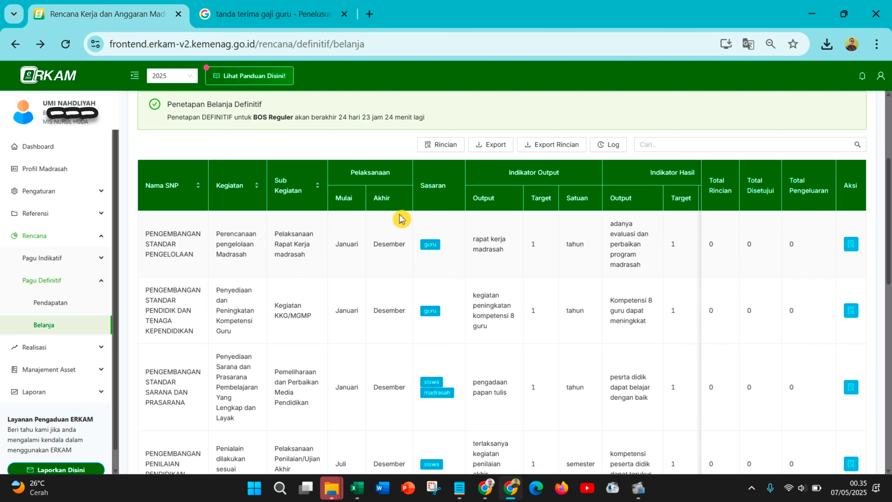
# Switch to the other account's eRKAM window, reload the Rencana Belanja Definitif page and check the totals of its activities.
pyautogui.click(493, 495)
pyautogui.scroll(5, 260, 202)
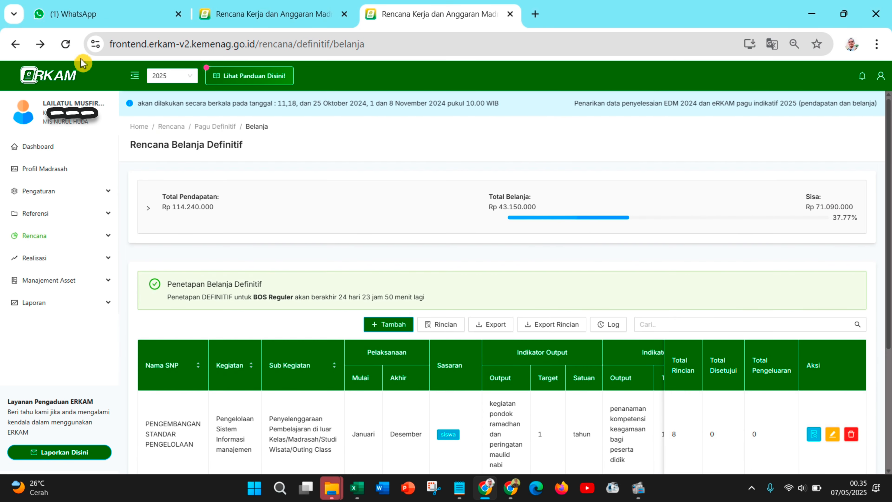
pyautogui.click(67, 45)
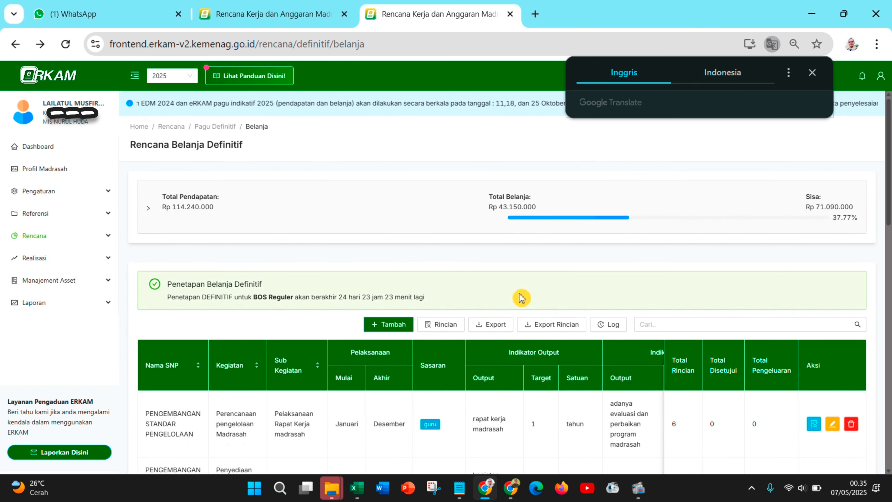
pyautogui.scroll(-3, 521, 298)
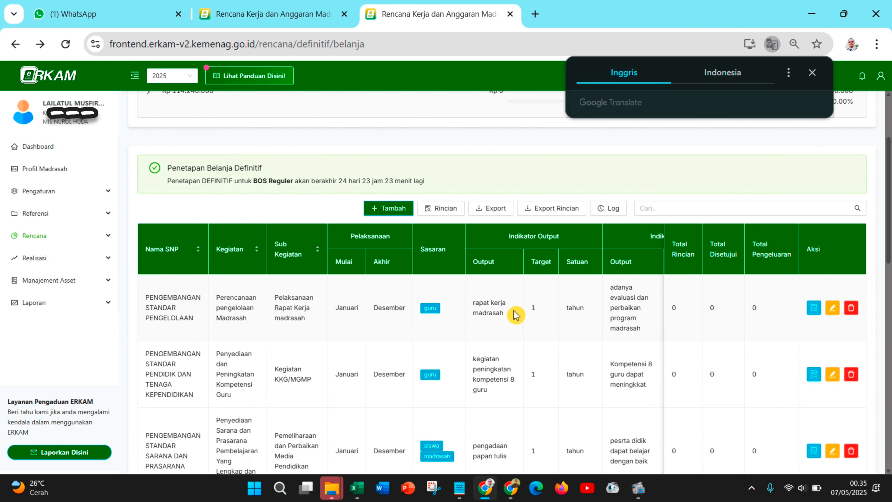
pyautogui.scroll(-3, 514, 321)
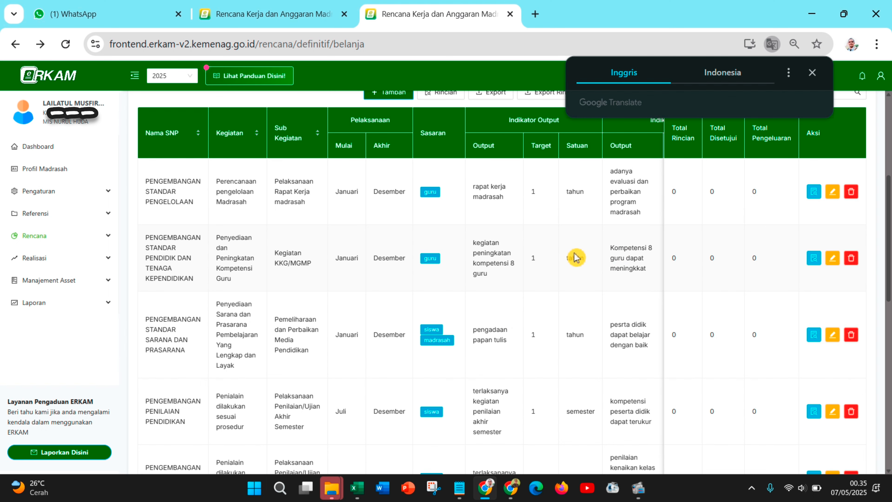
pyautogui.scroll(3, 576, 258)
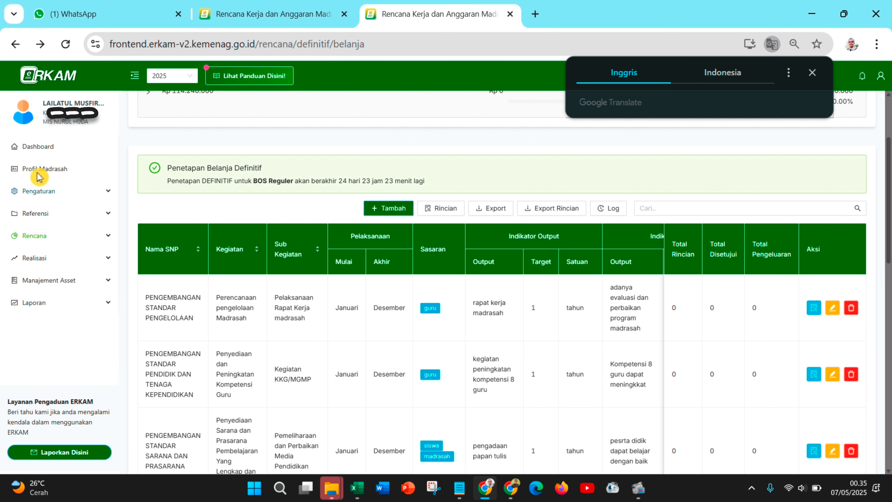
pyautogui.click(66, 45)
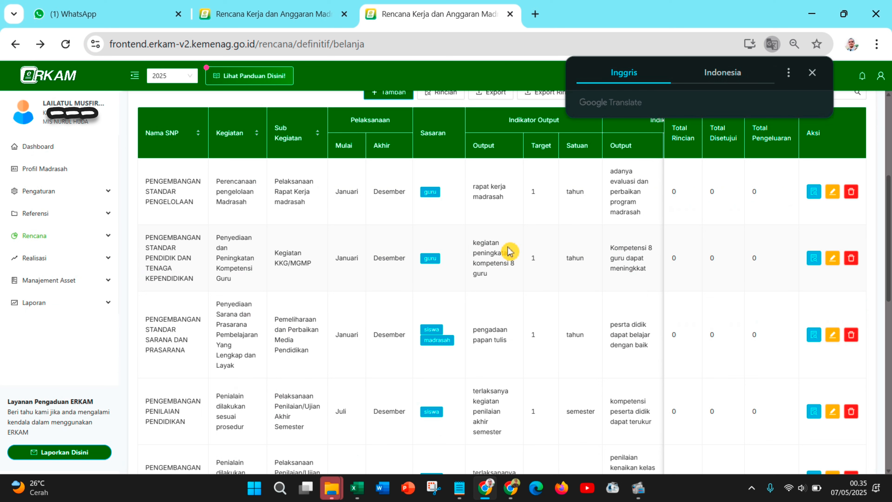
pyautogui.scroll(3, 508, 245)
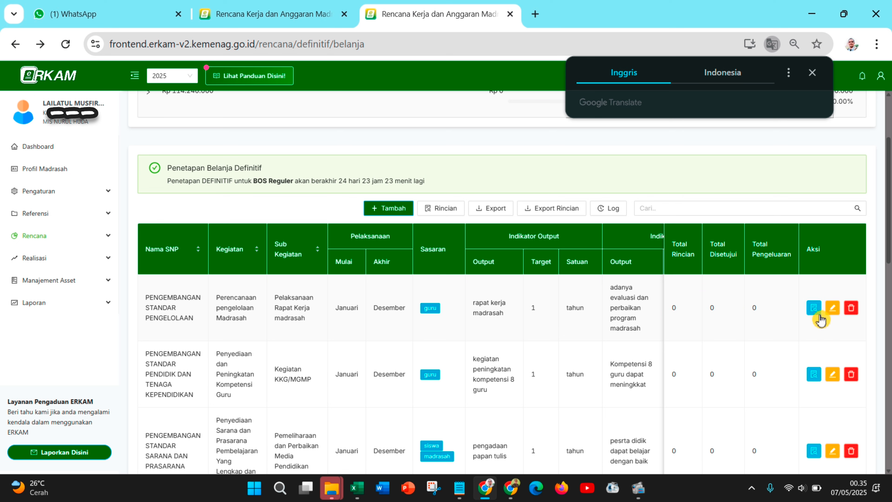
# Delete the Pelaksanaan Rapat Kerja madrasah activity from the definitive spending list.
pyautogui.click(851, 313)
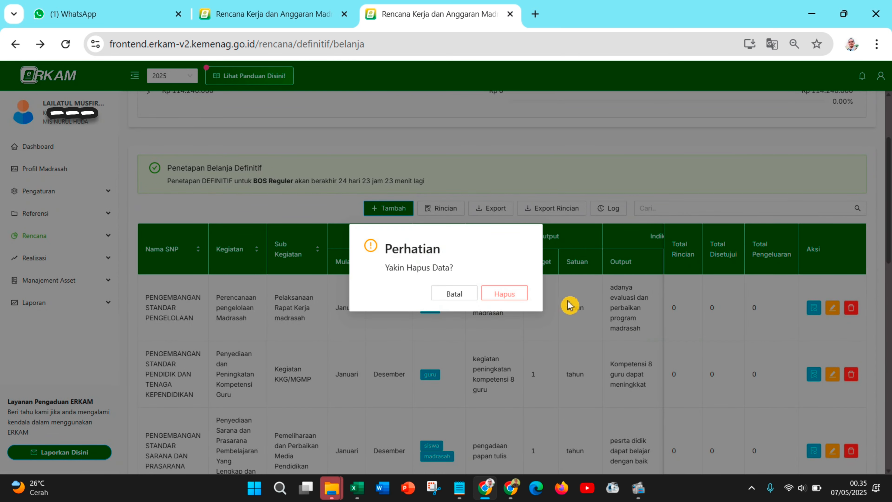
pyautogui.click(527, 299)
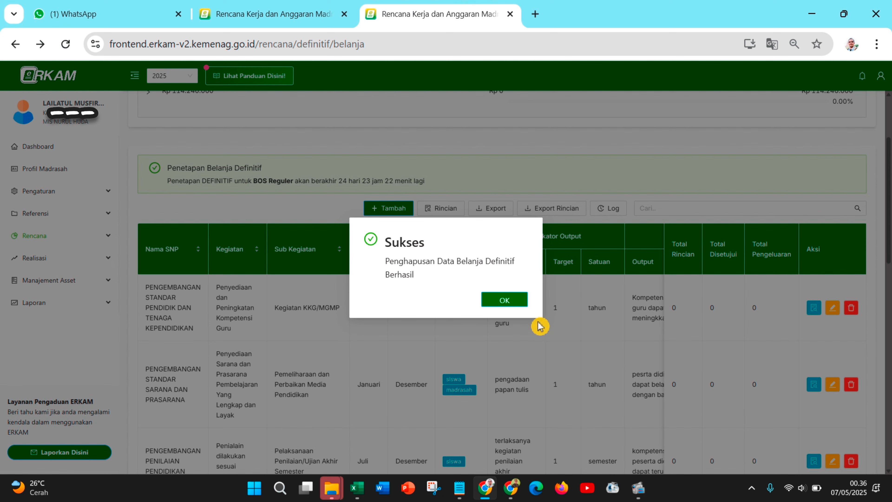
pyautogui.click(513, 300)
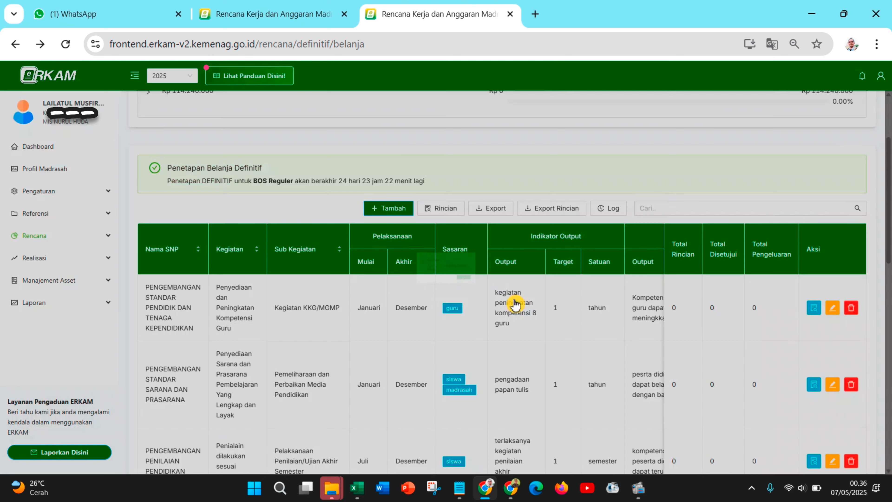
# Delete the Kegiatan KKG/MGMP activity and the activity directly above Pemeliharaan Ruang kelas from the definitive spending list.
pyautogui.click(855, 313)
pyautogui.click(517, 299)
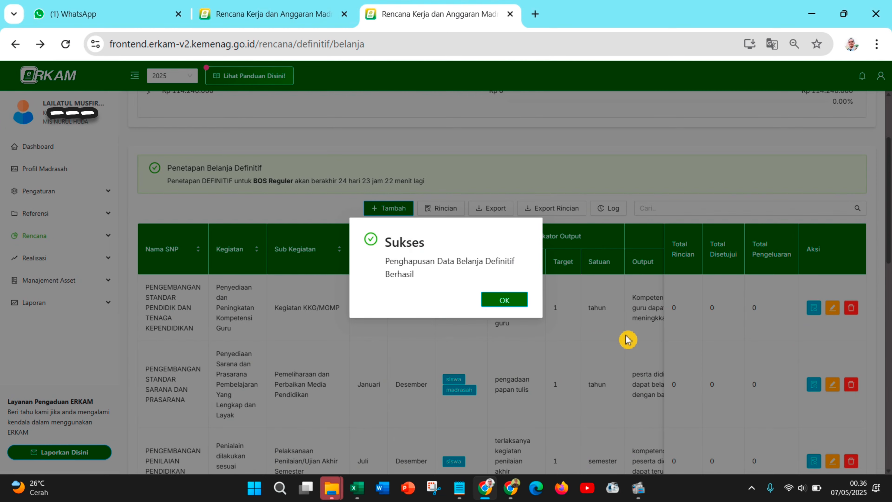
pyautogui.click(512, 301)
pyautogui.scroll(-15, 786, 352)
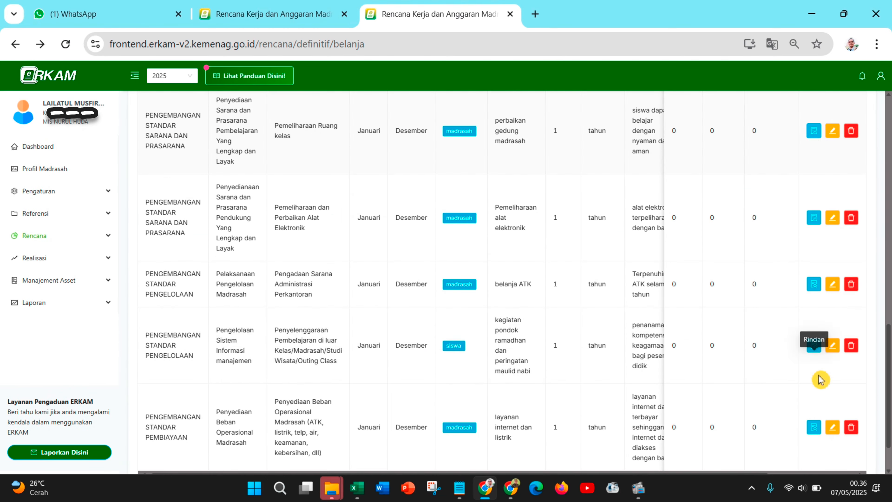
pyautogui.scroll(3, 818, 362)
pyautogui.click(850, 161)
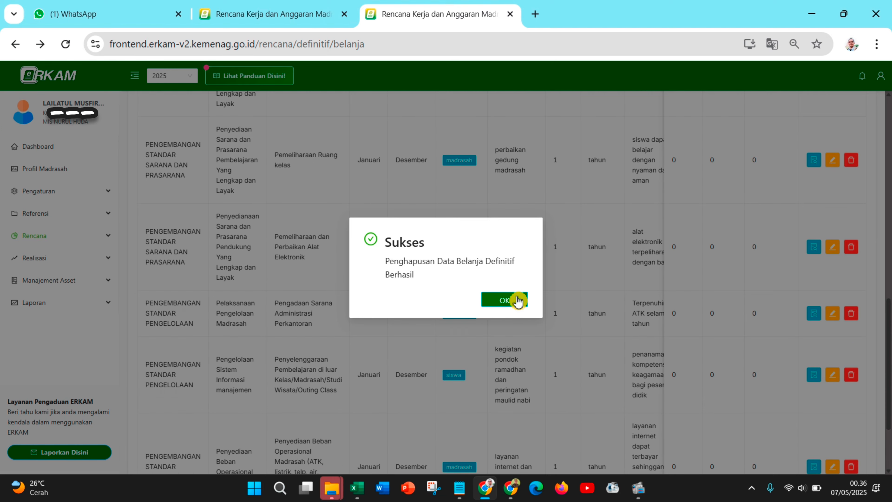
pyautogui.click(509, 304)
# Delete the Pemeliharaan Ruang kelas and Pemeliharaan dan Perbaikan Alat Elektronik activities.
pyautogui.click(851, 160)
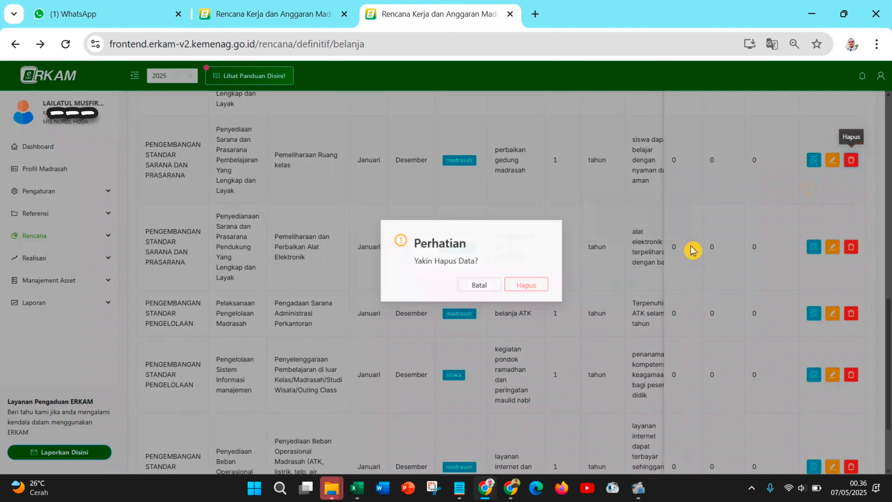
pyautogui.click(515, 299)
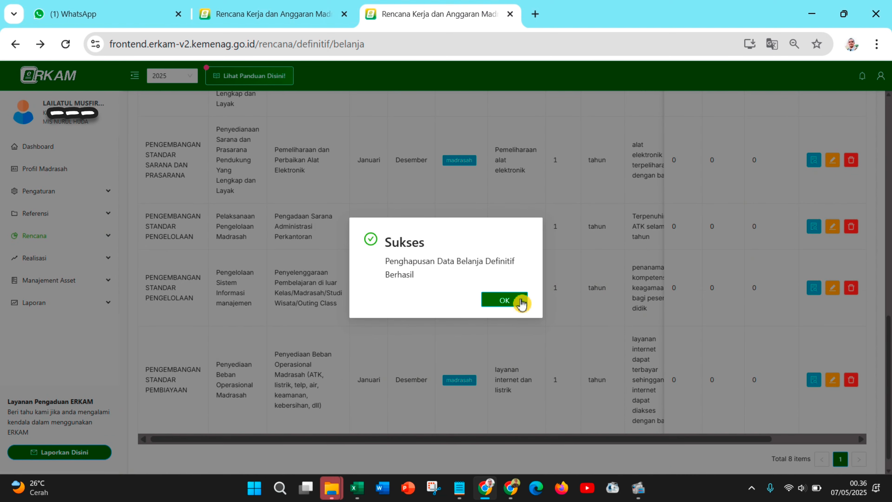
pyautogui.click(519, 301)
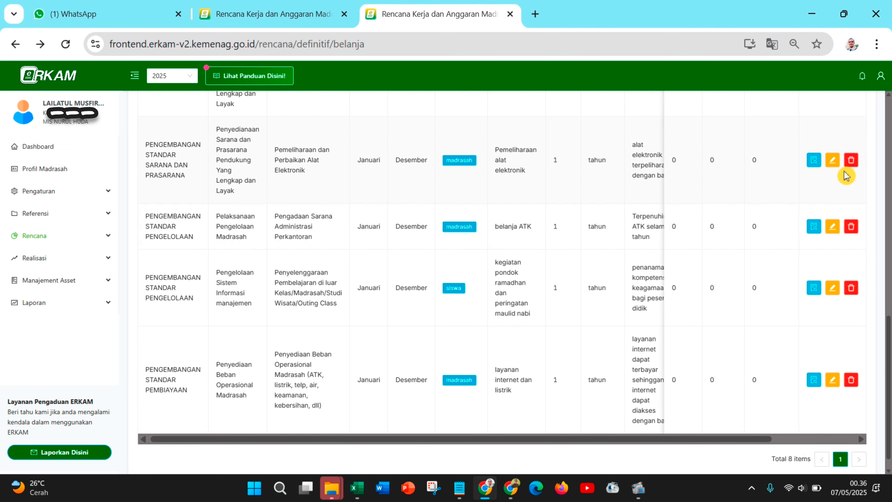
pyautogui.click(851, 163)
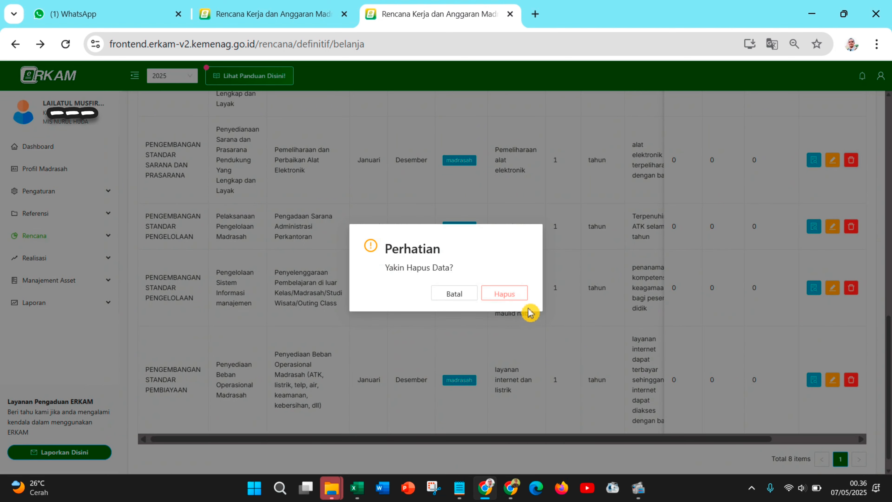
pyautogui.click(516, 299)
pyautogui.click(515, 300)
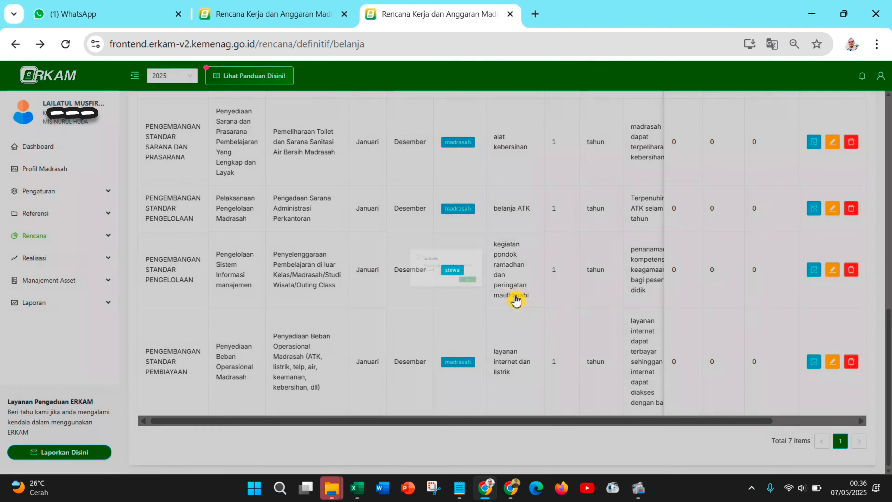
# Delete the Pemeliharaan Toilet dan Sarana Sanitasi, Penilaian/Ujian Kenaikan Kelas and Penilaian/Ujian Akhir Semester activities.
pyautogui.click(851, 142)
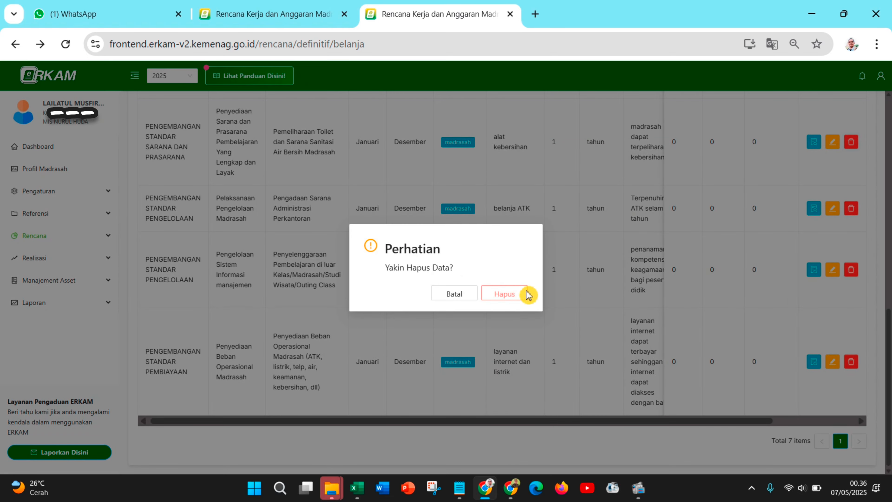
pyautogui.click(519, 297)
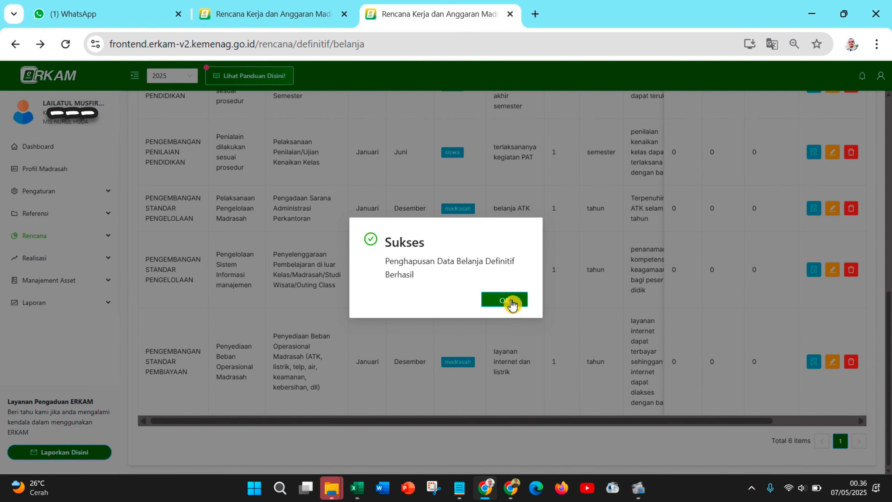
pyautogui.click(512, 301)
pyautogui.click(851, 151)
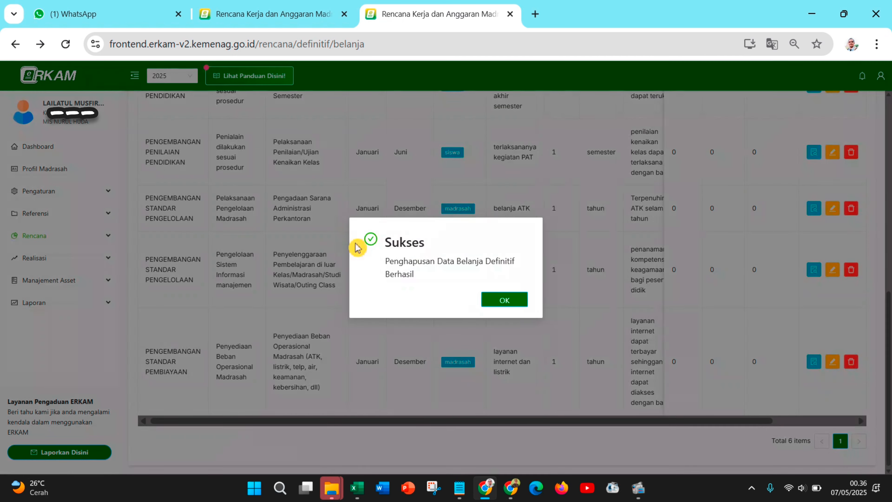
pyautogui.click(503, 298)
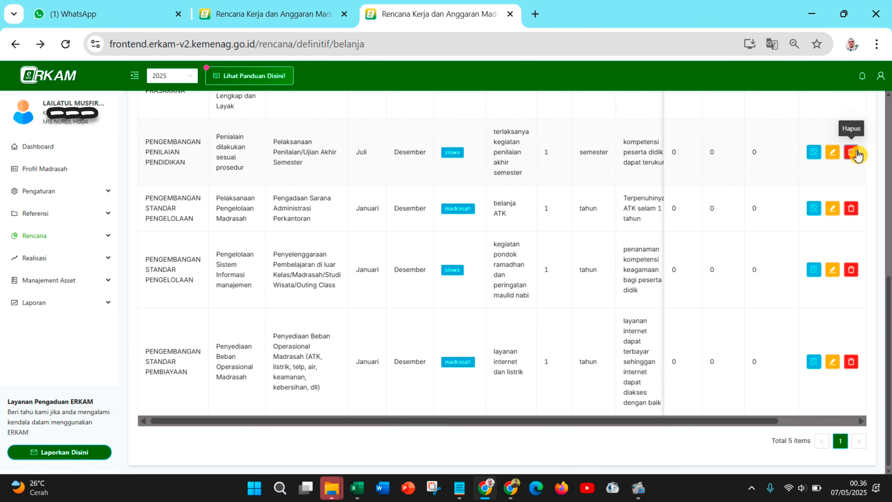
pyautogui.click(852, 152)
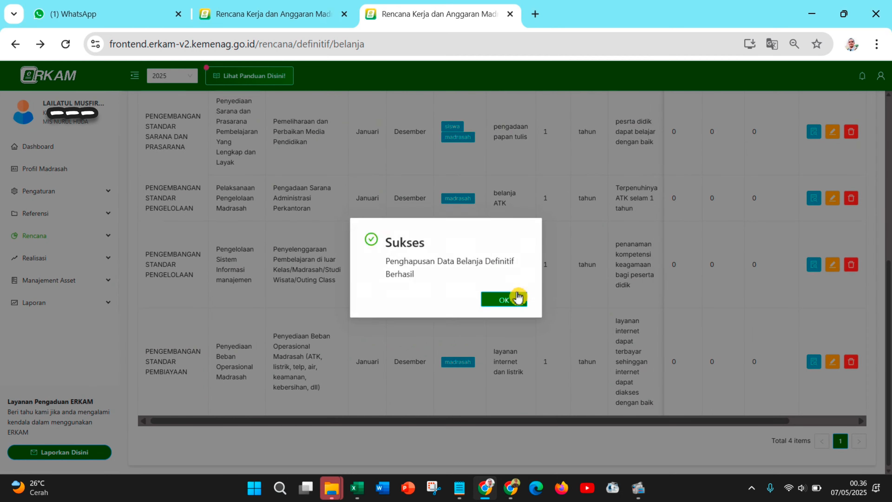
pyautogui.click(515, 296)
# Delete the Pemeliharaan dan Perbaikan Media Pendidikan activity and the remaining activities to empty the definitive spending list.
pyautogui.scroll(3, 519, 252)
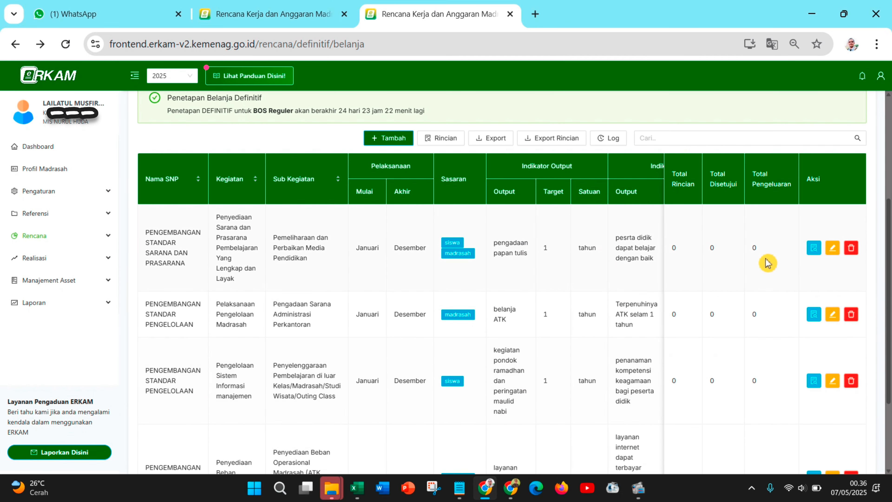
pyautogui.click(850, 249)
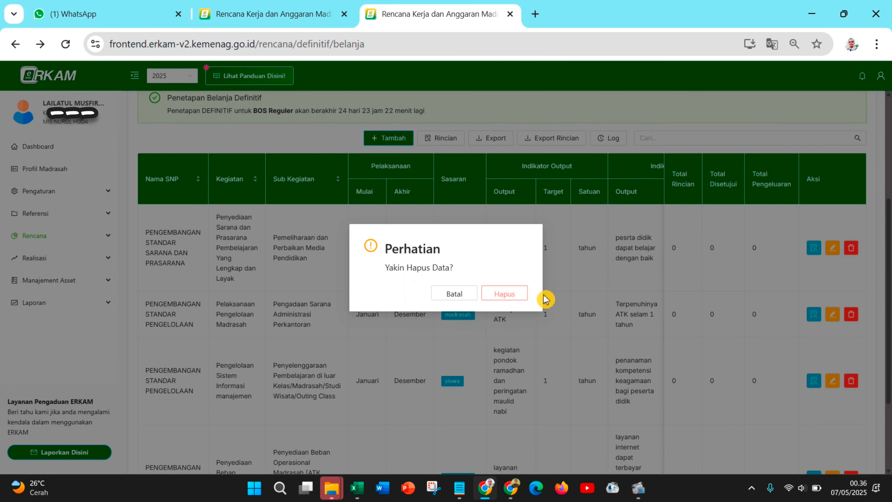
pyautogui.click(516, 295)
pyautogui.click(518, 300)
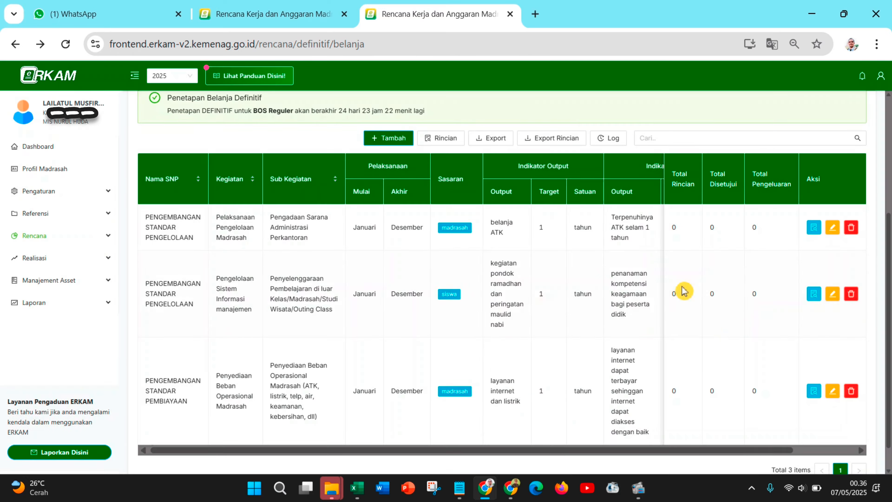
pyautogui.click(851, 228)
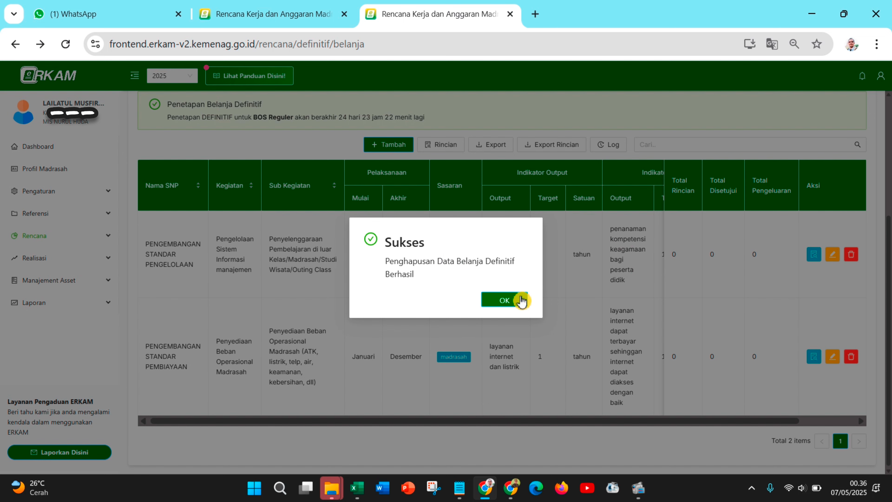
pyautogui.click(521, 300)
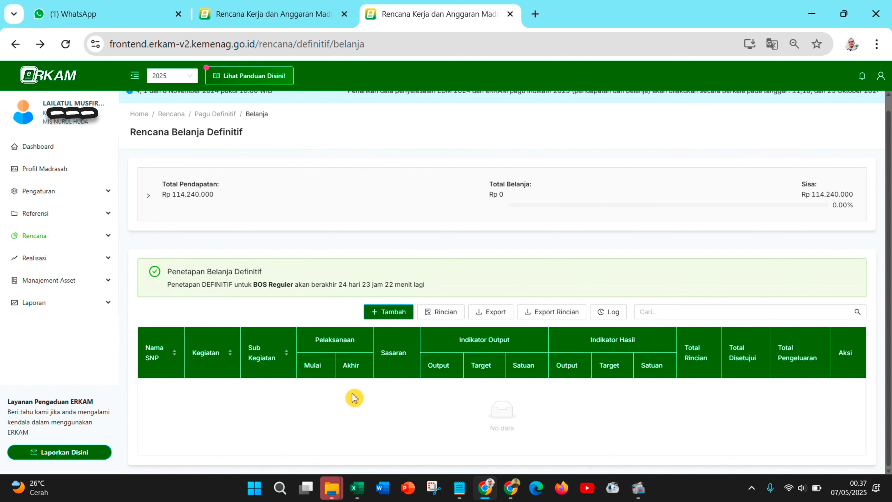
# Open the definitive income page and delete the APBN - BOS Tahap 1 and APBN - BOS Tahap 2 entries.
pyautogui.click(62, 236)
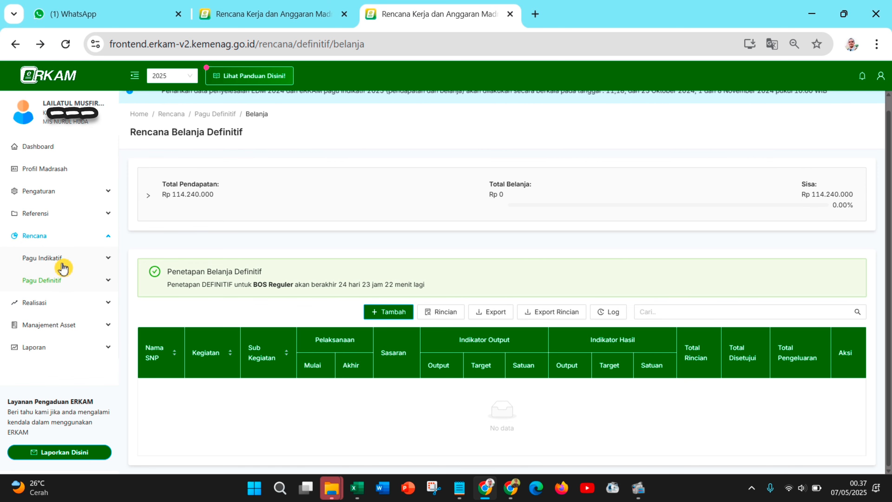
pyautogui.click(61, 281)
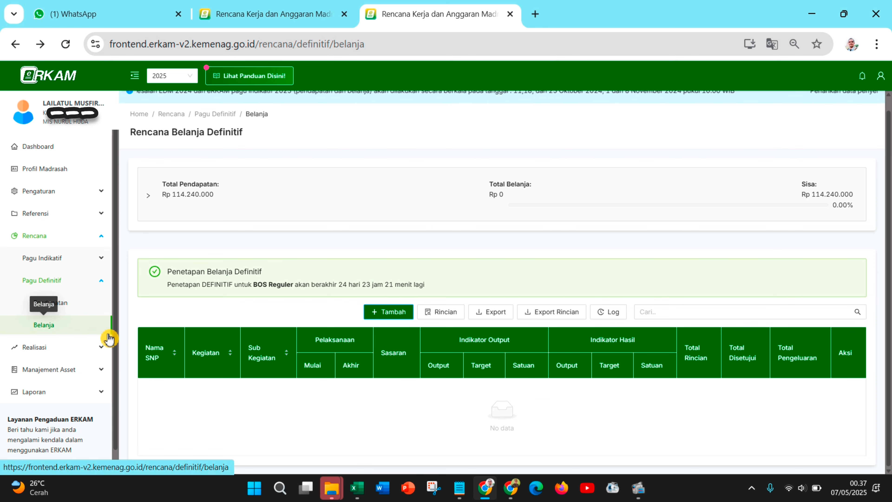
pyautogui.click(68, 304)
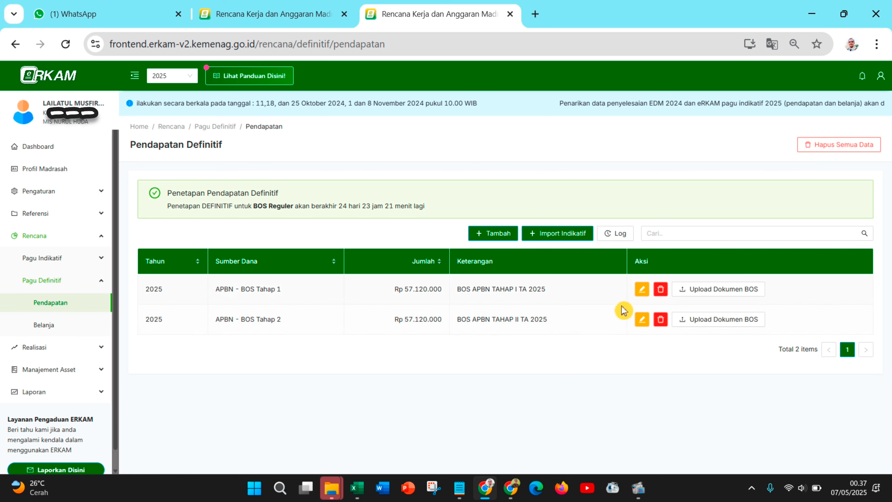
pyautogui.click(665, 292)
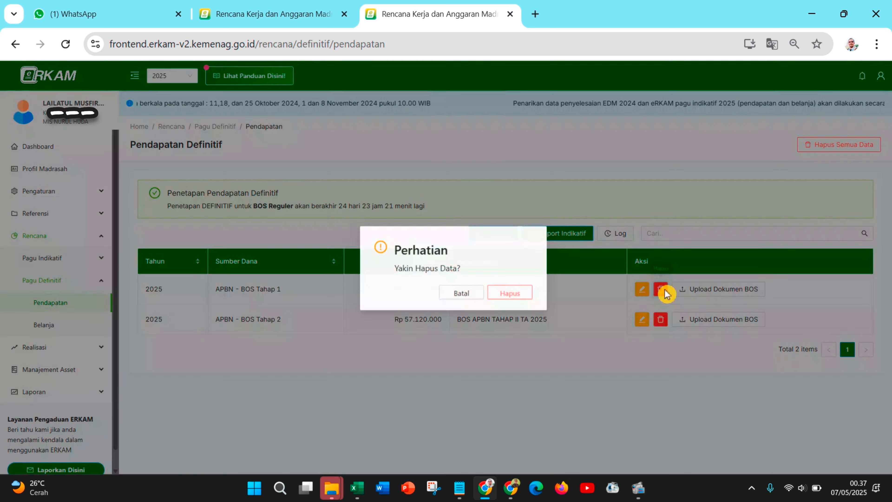
pyautogui.click(511, 296)
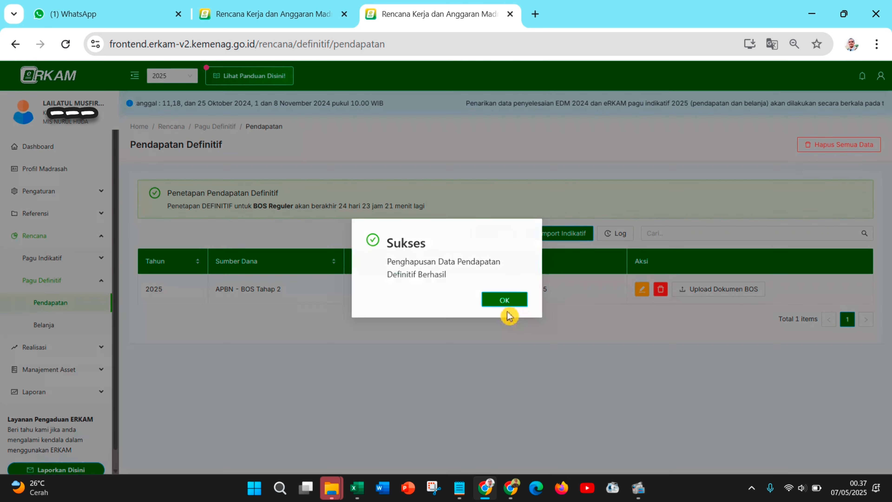
pyautogui.click(506, 303)
pyautogui.click(660, 292)
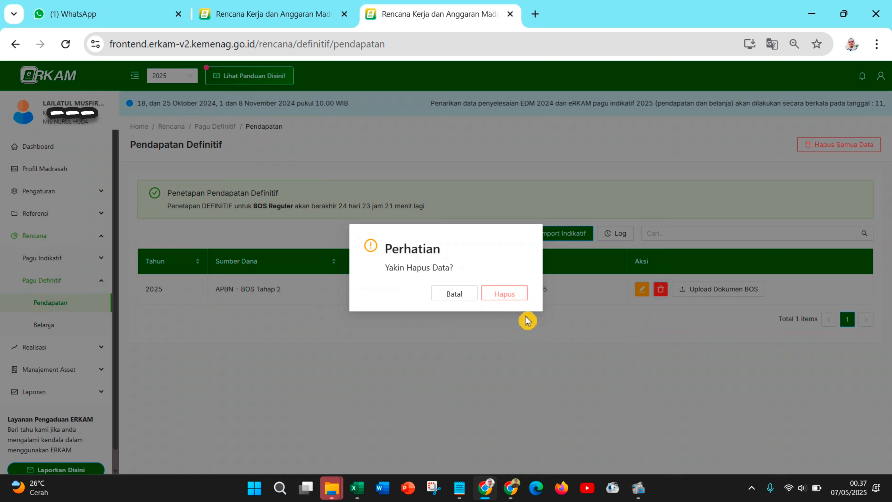
pyautogui.click(515, 302)
pyautogui.click(508, 304)
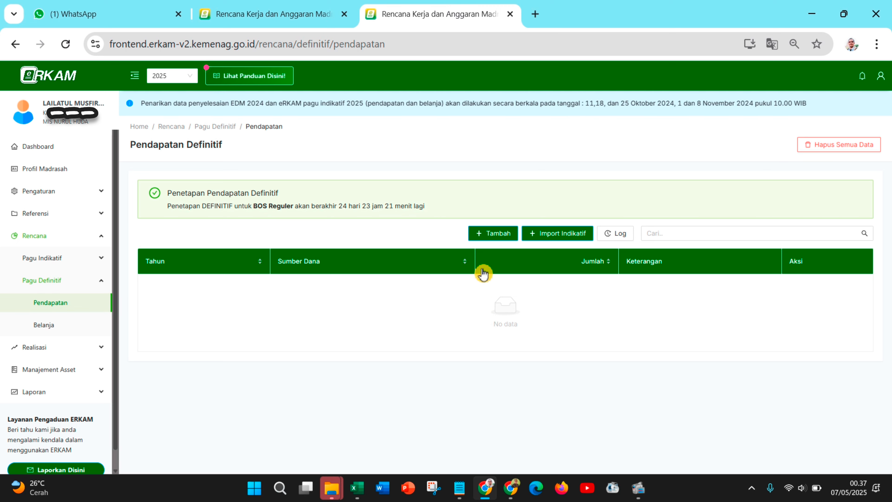
# Add a definitive income entry with fund source APBN BOS TRIWULAN 1 and description "triwulan 1".
pyautogui.click(496, 236)
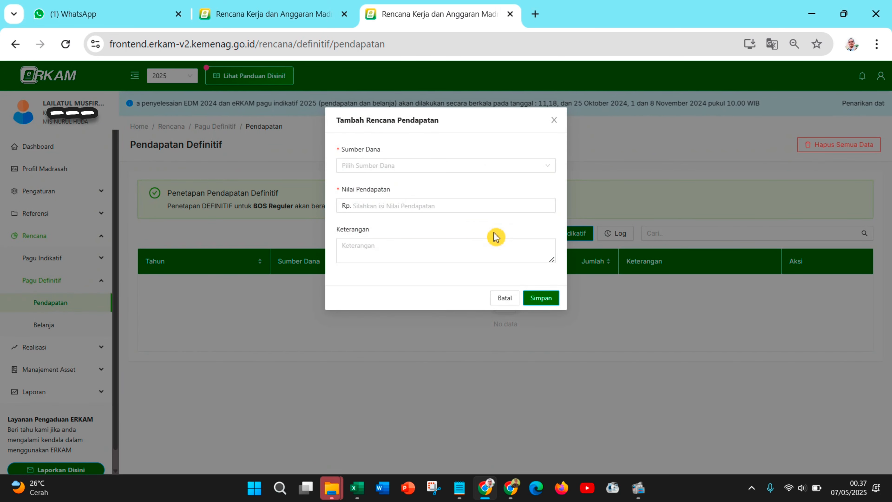
pyautogui.click(387, 166)
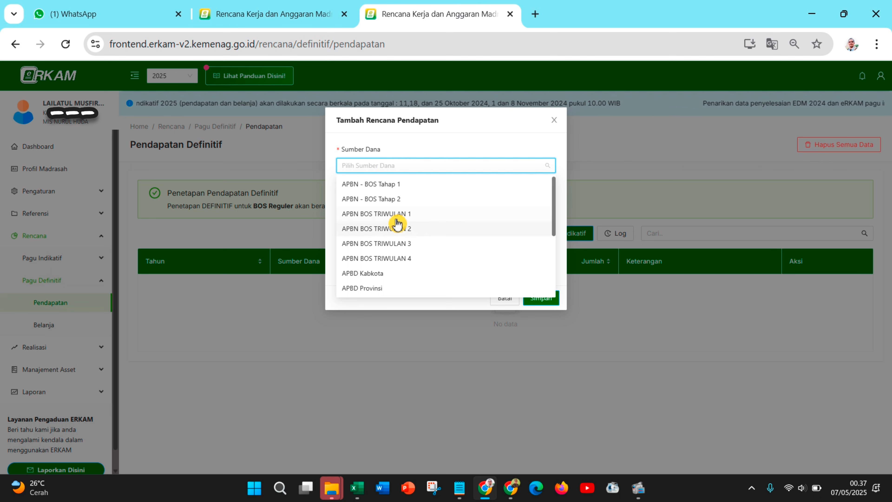
pyautogui.click(379, 213)
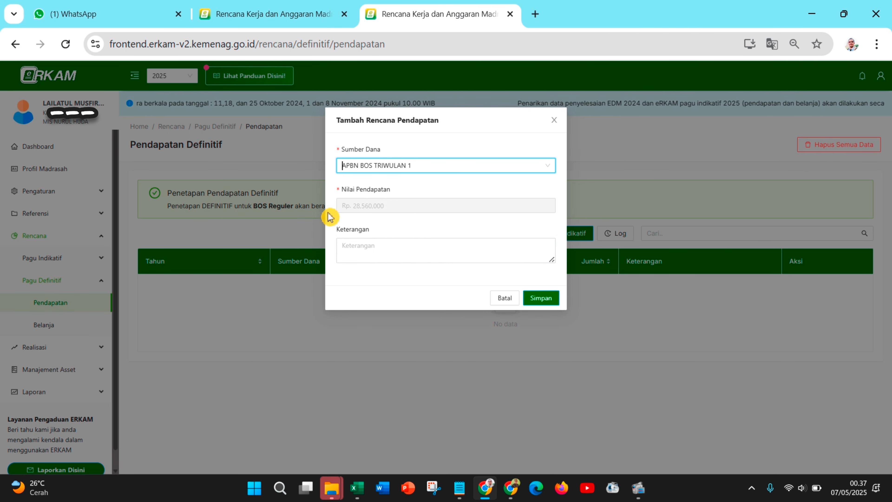
pyautogui.click(390, 251)
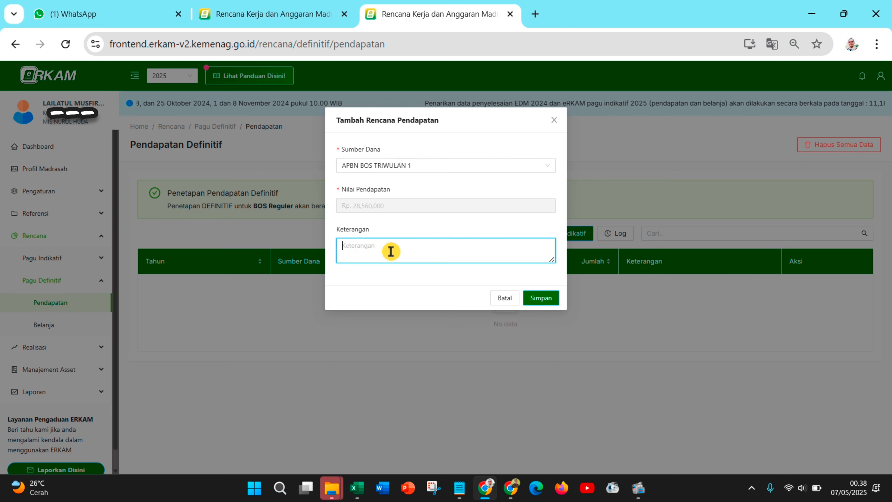
pyautogui.write('triwulan 1')
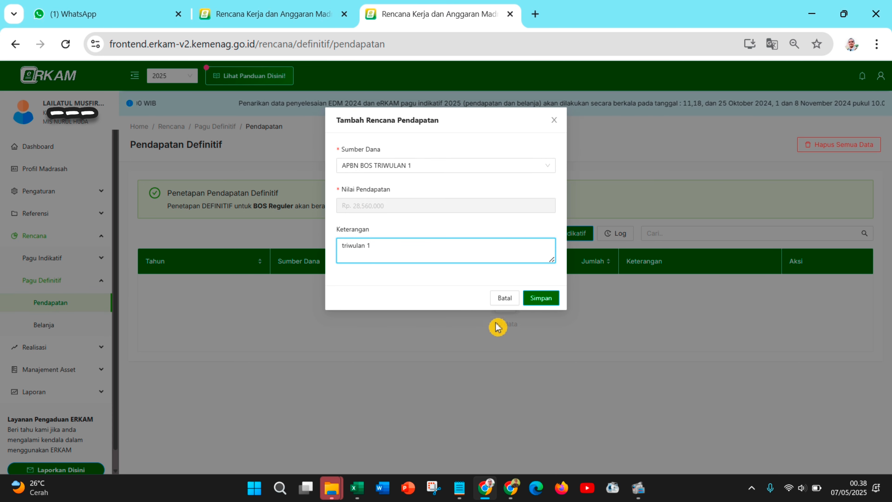
pyautogui.click(544, 304)
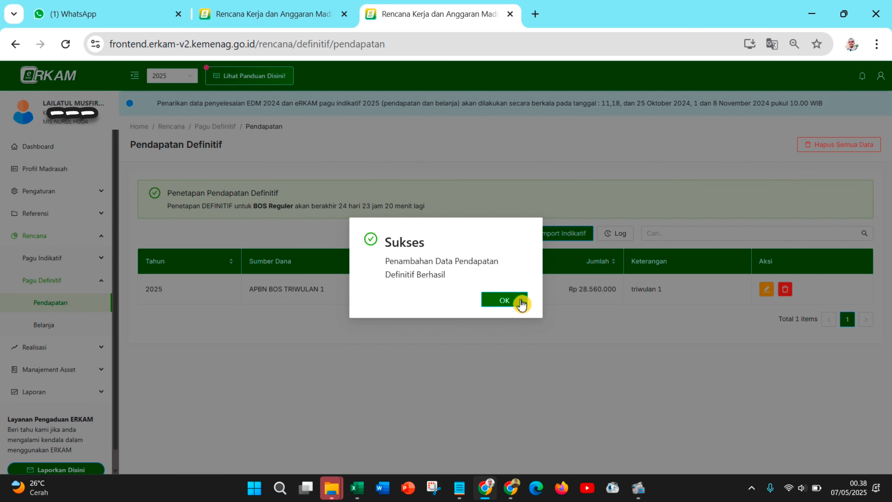
pyautogui.click(521, 301)
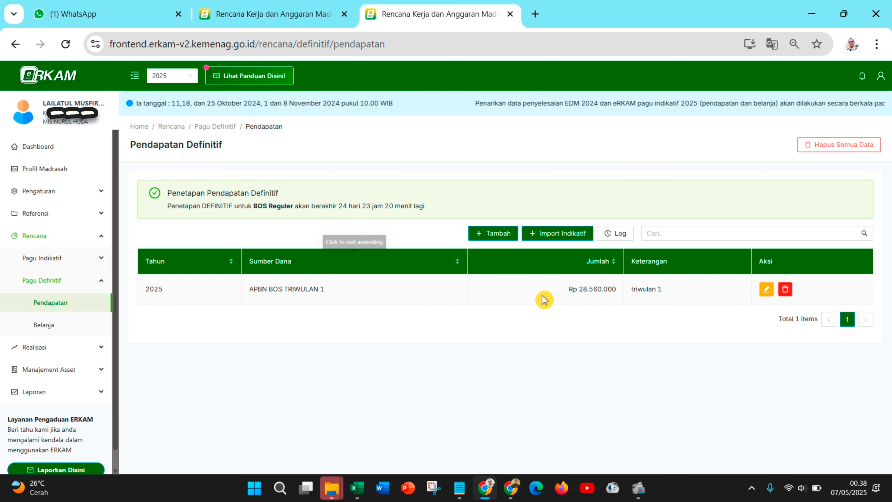
# Open the definitive spending page and start adding a new activity plan.
pyautogui.click(63, 325)
pyautogui.scroll(-1, 389, 299)
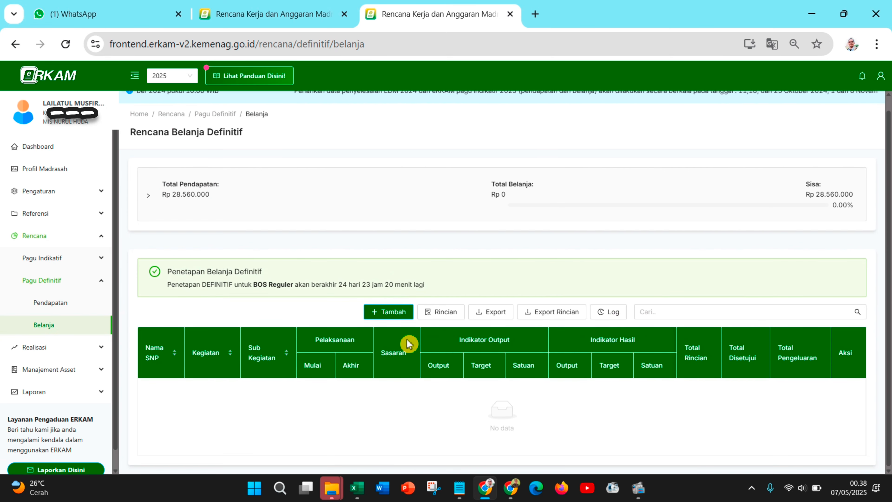
pyautogui.click(391, 312)
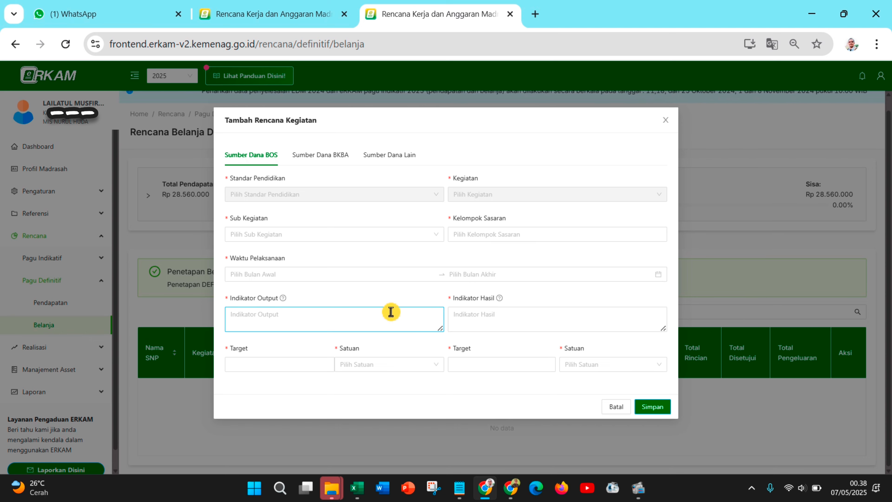
# Switch to the RKAM workbook in Excel and examine the 3.2.1 activity's code, name, volume, unit, unit price and Triwulan 1 amount.
pyautogui.click(367, 490)
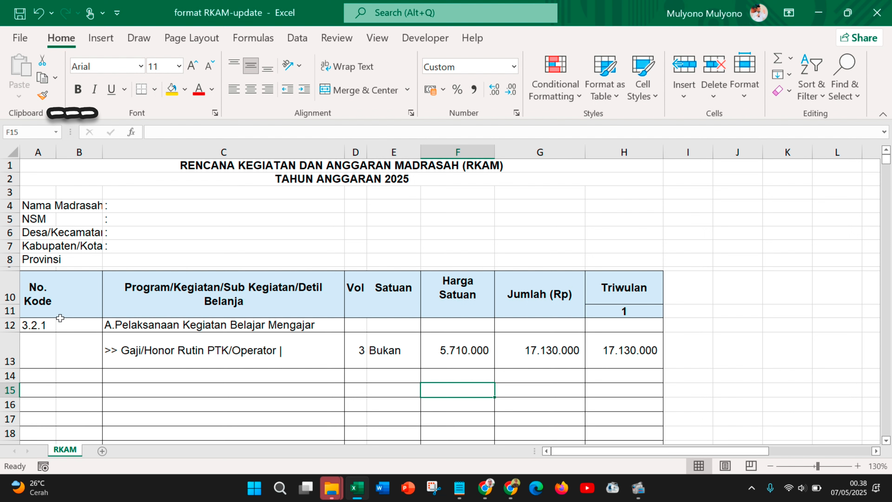
pyautogui.click(66, 327)
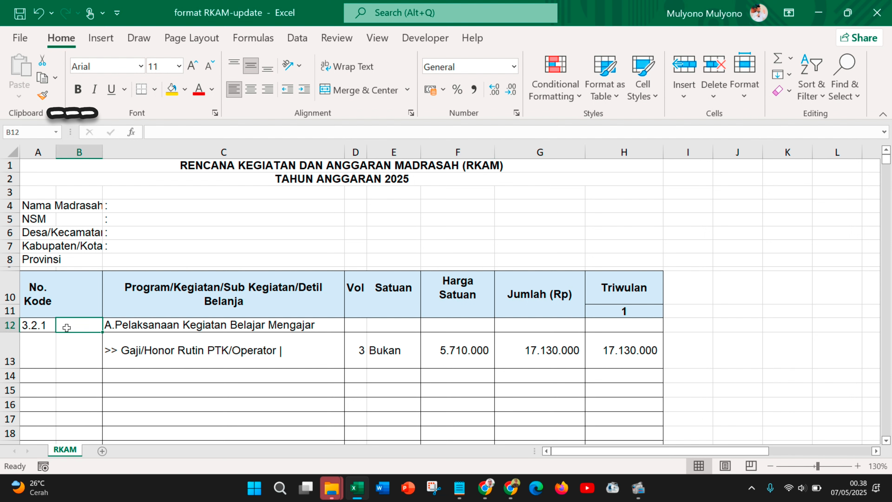
pyautogui.click(172, 327)
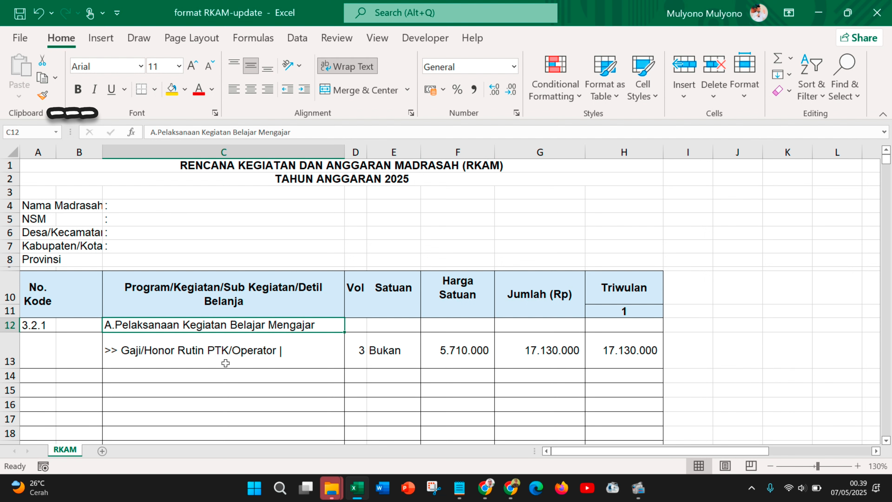
pyautogui.click(221, 353)
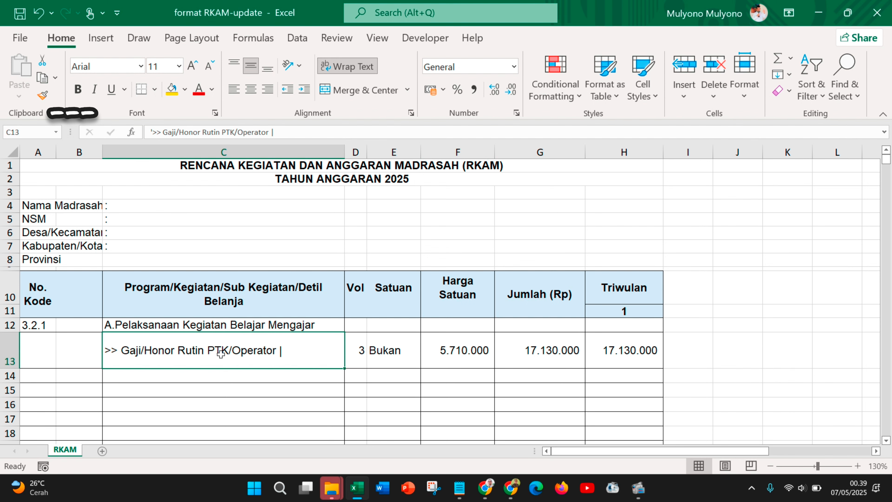
pyautogui.click(355, 350)
pyautogui.click(388, 343)
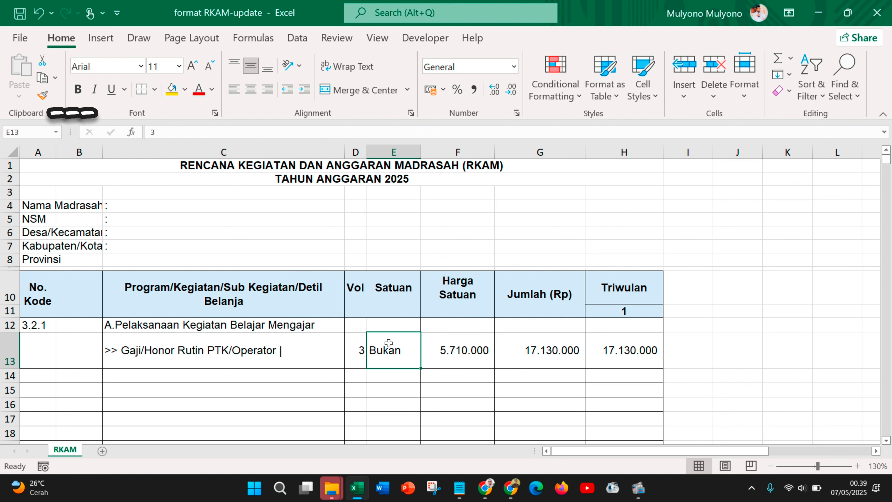
pyautogui.click(456, 349)
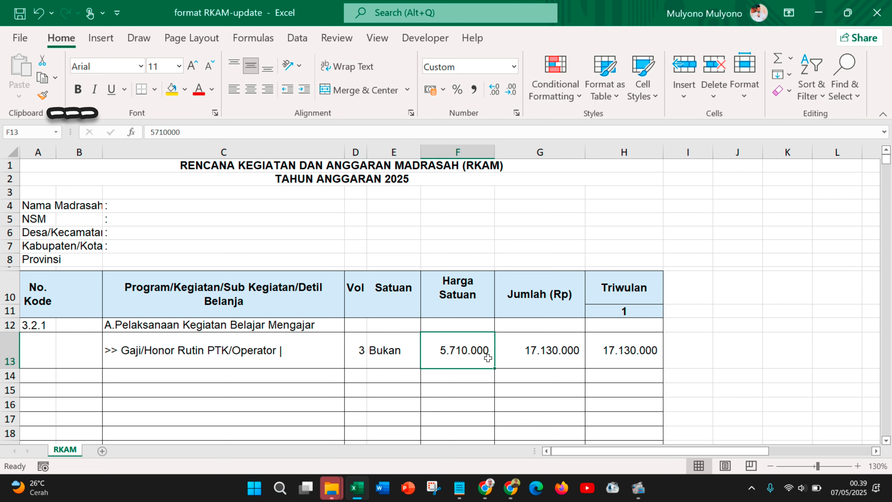
pyautogui.click(604, 360)
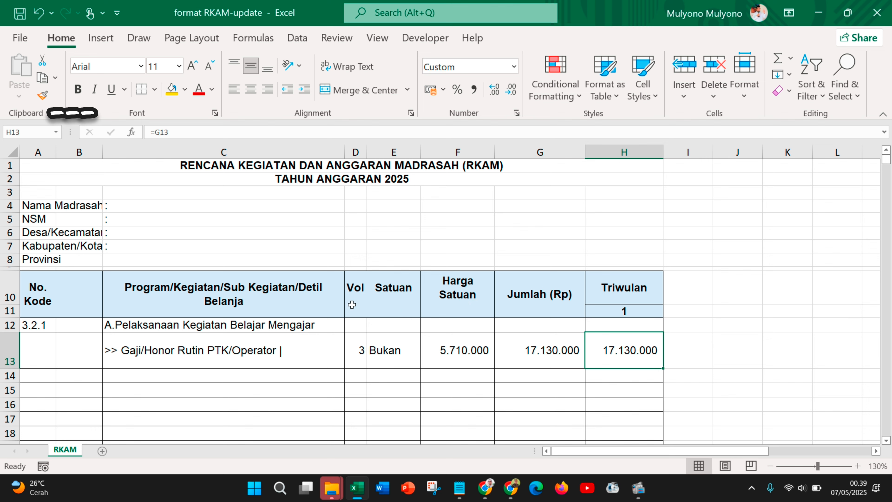
# Return to eRKAM in Chrome and choose sub-activity "3.2.1. Pelaksanaan Kegiatan Belajar Mengajar" for the new activity plan.
pyautogui.click(490, 493)
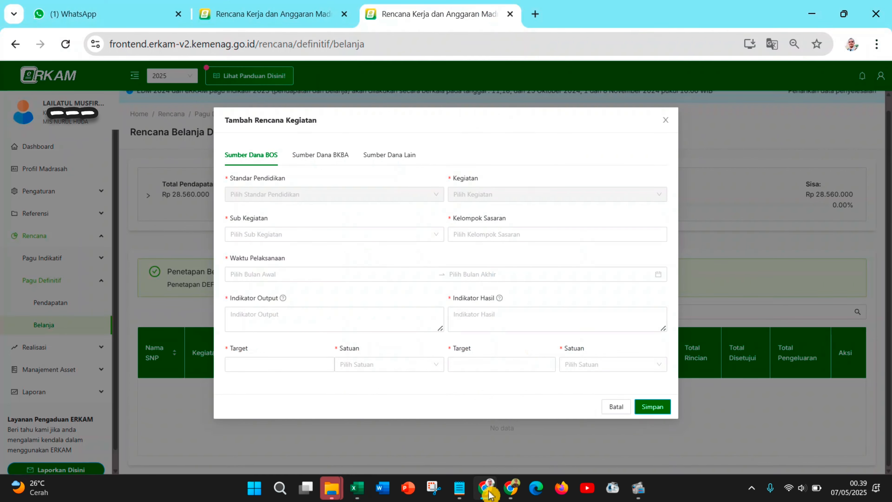
pyautogui.click(281, 235)
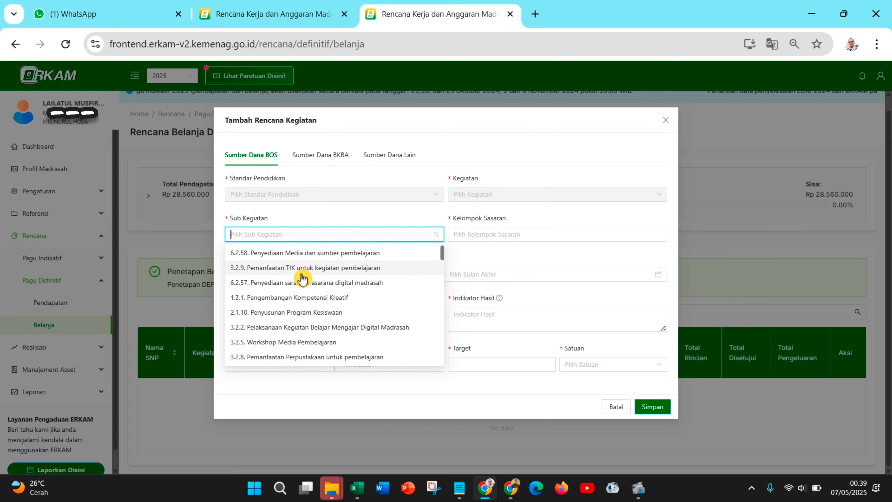
pyautogui.scroll(-5, 284, 322)
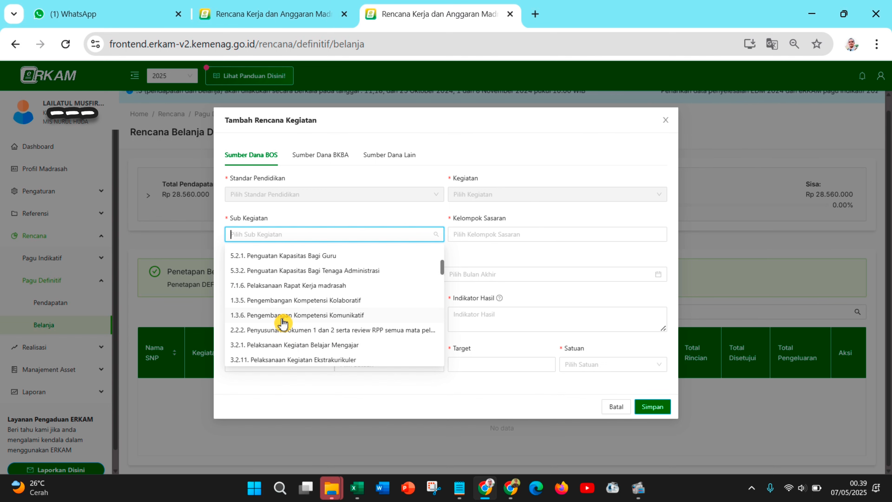
pyautogui.scroll(5, 281, 325)
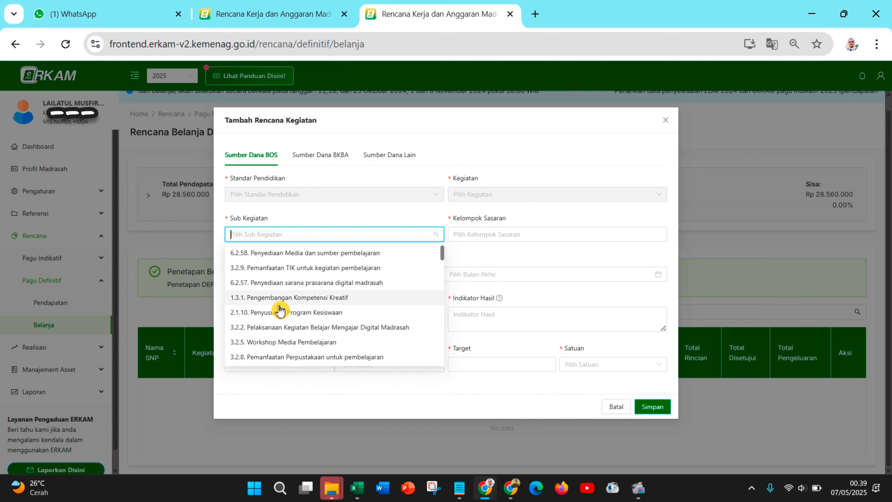
pyautogui.scroll(-10, 279, 314)
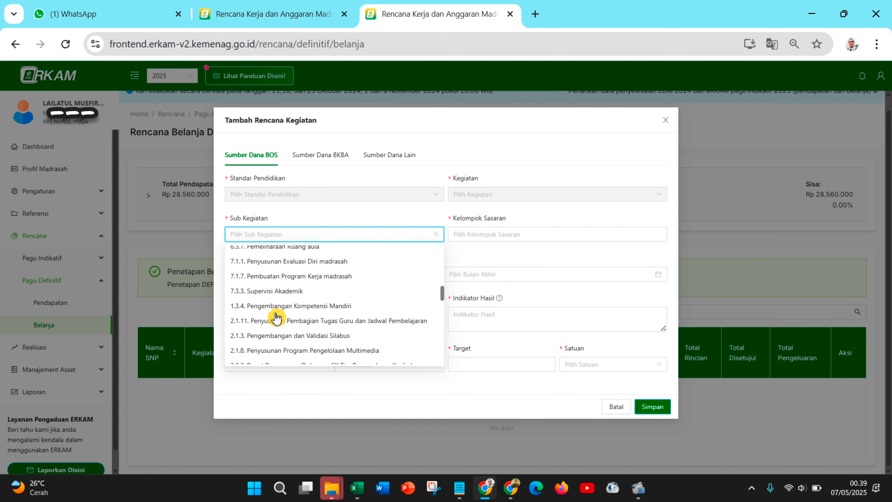
pyautogui.write('3')
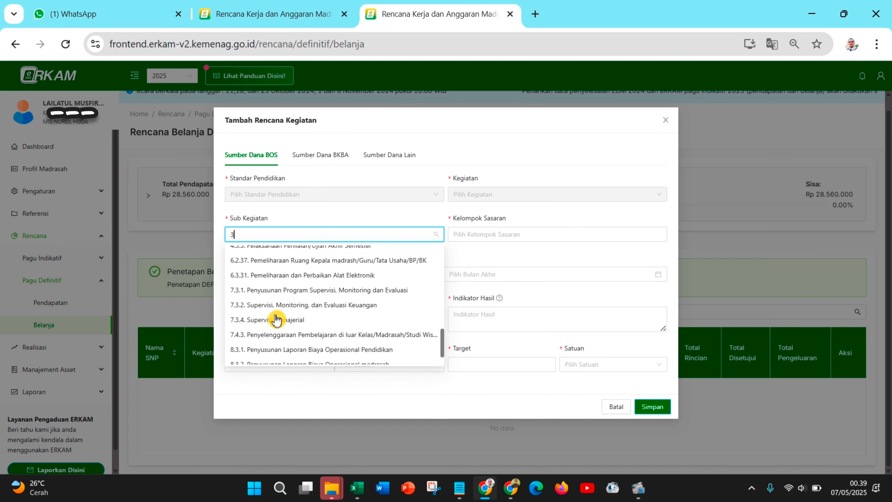
pyautogui.write('.')
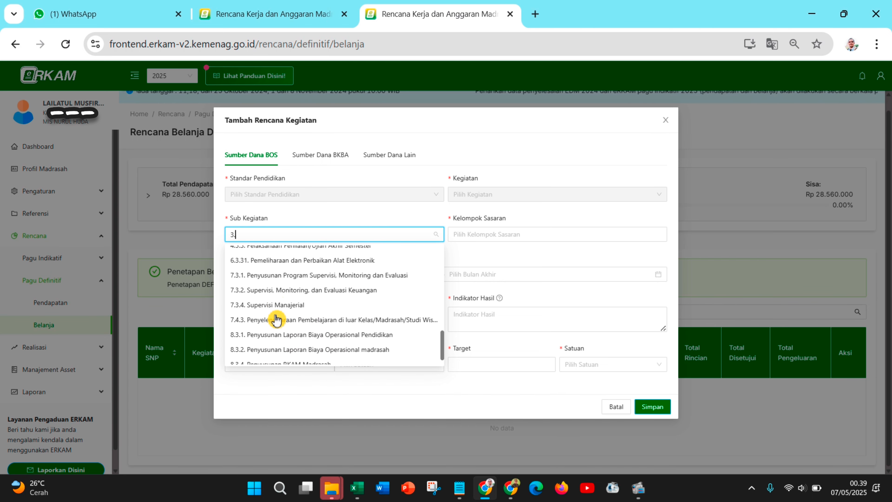
pyautogui.write('2')
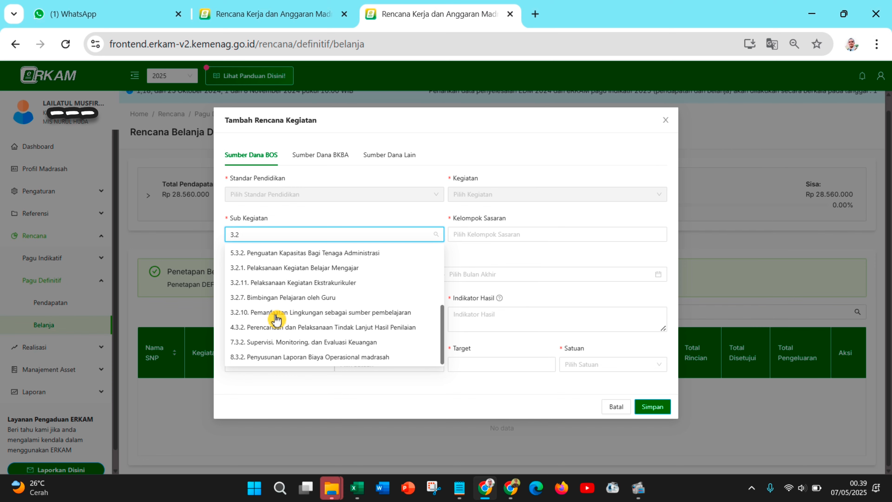
pyautogui.click(303, 269)
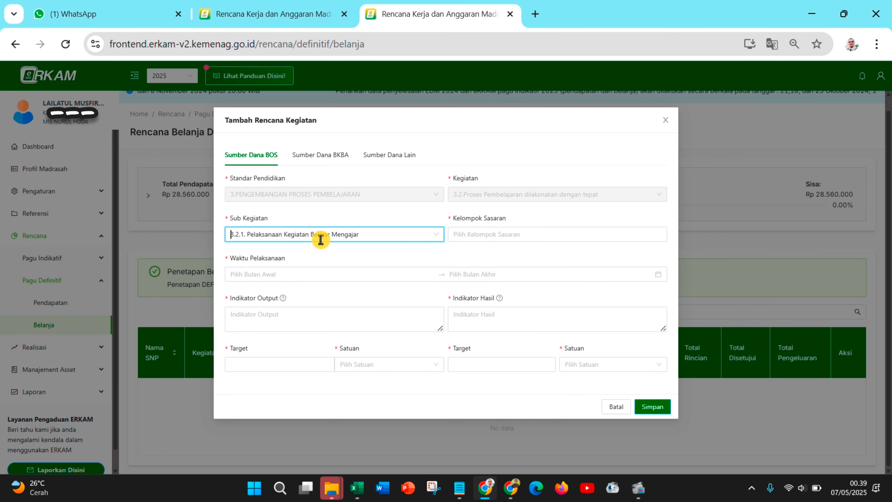
# Set the activity's target group to Guru and its implementation period from 2025-01 to 2025-03.
pyautogui.click(478, 236)
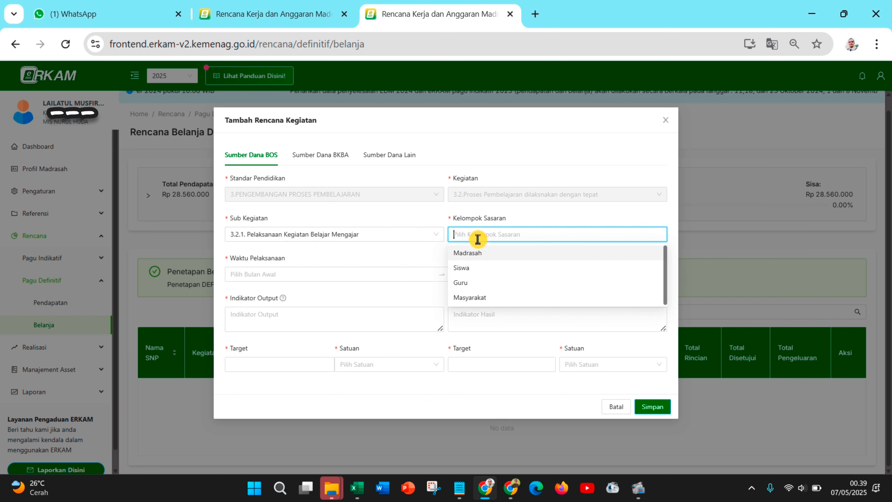
pyautogui.click(461, 284)
pyautogui.click(423, 262)
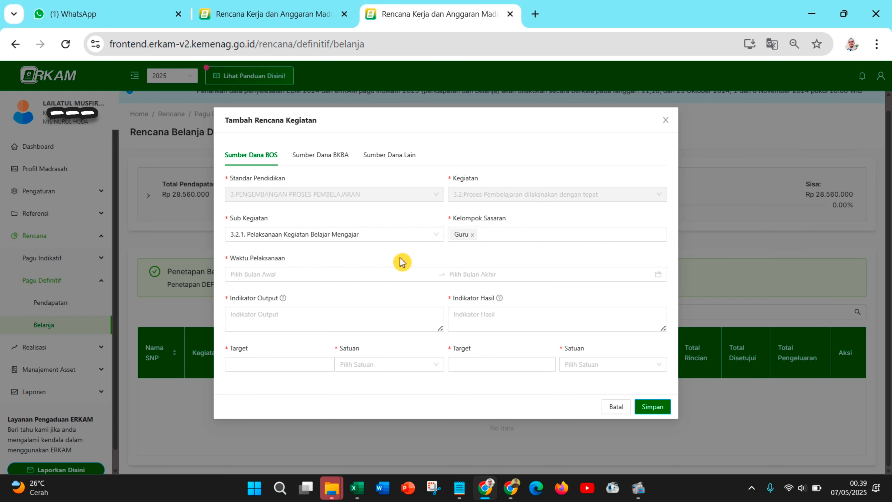
pyautogui.click(319, 275)
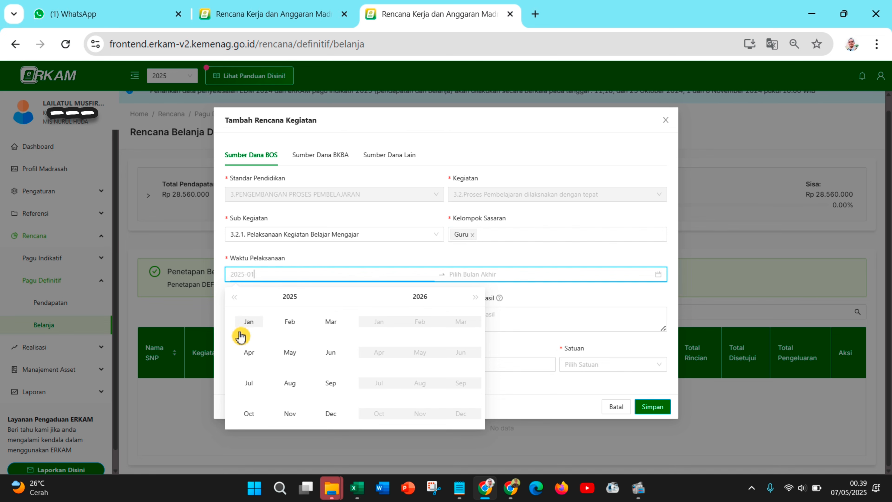
pyautogui.click(248, 324)
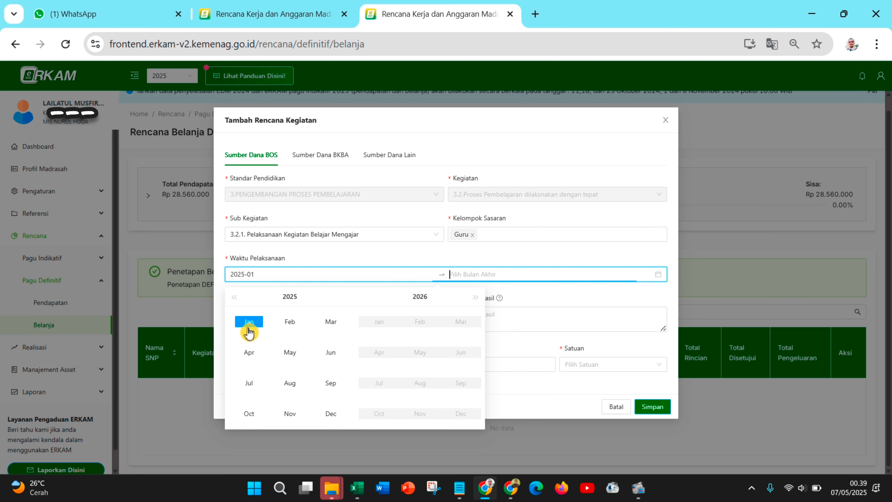
pyautogui.click(332, 325)
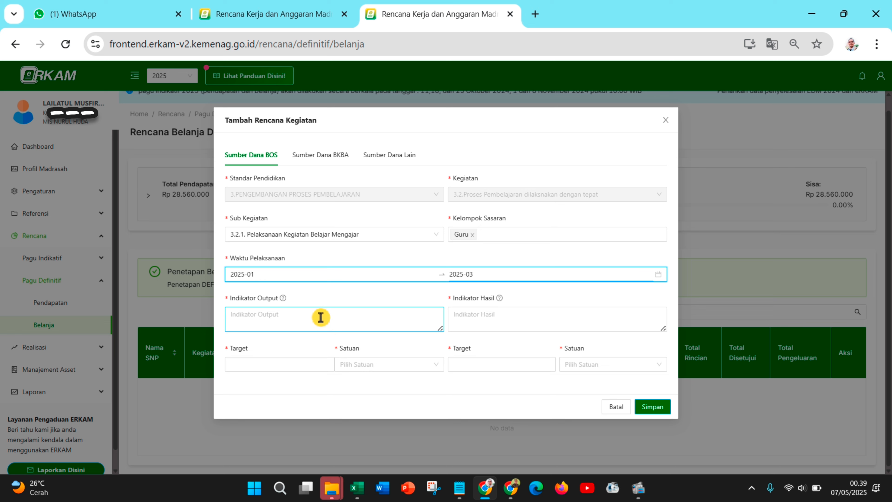
# Enter "gaji guru terbayarkan" as the output indicator and "kbm berjalan efektif" as the result indicator.
pyautogui.write('gaji guru terbayarkan')
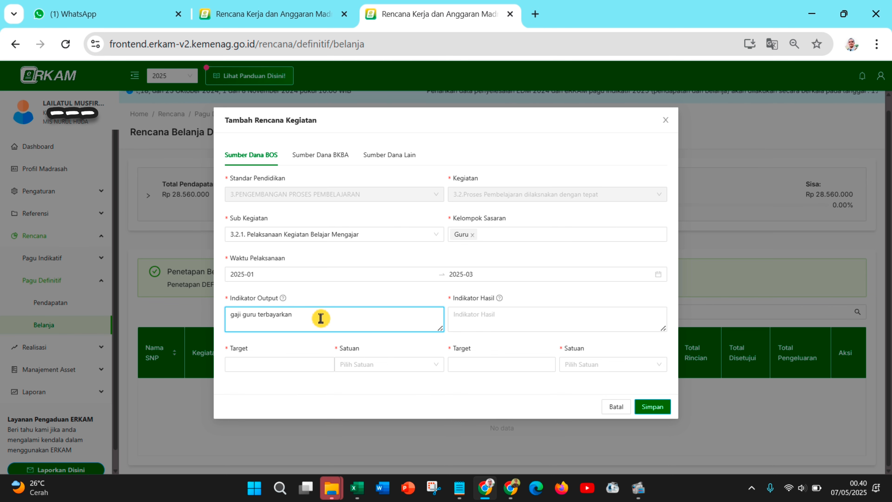
pyautogui.click(484, 321)
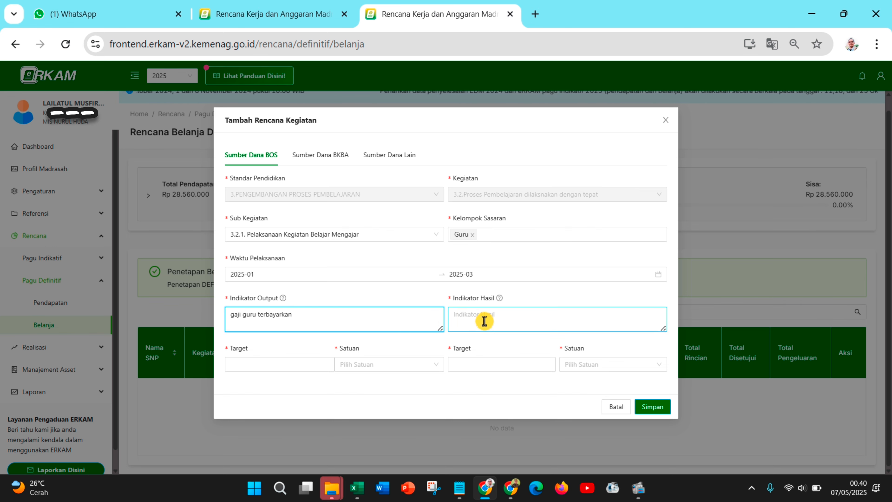
pyautogui.click(395, 317)
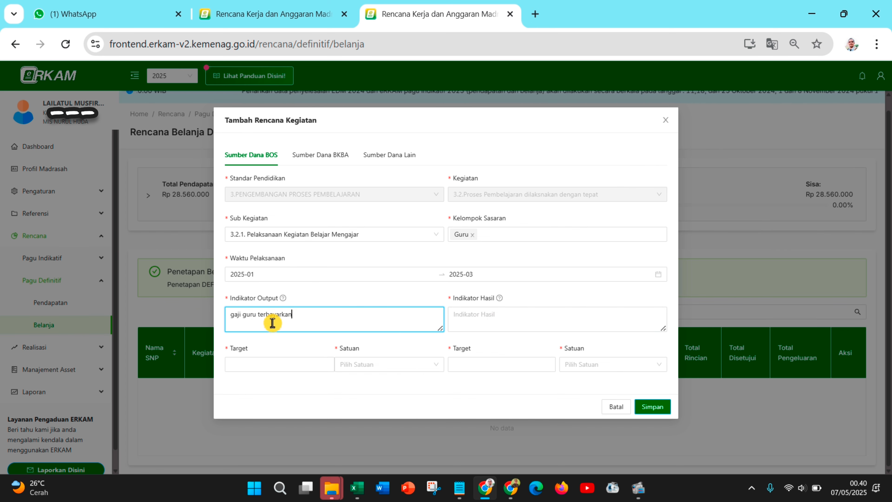
pyautogui.click(525, 325)
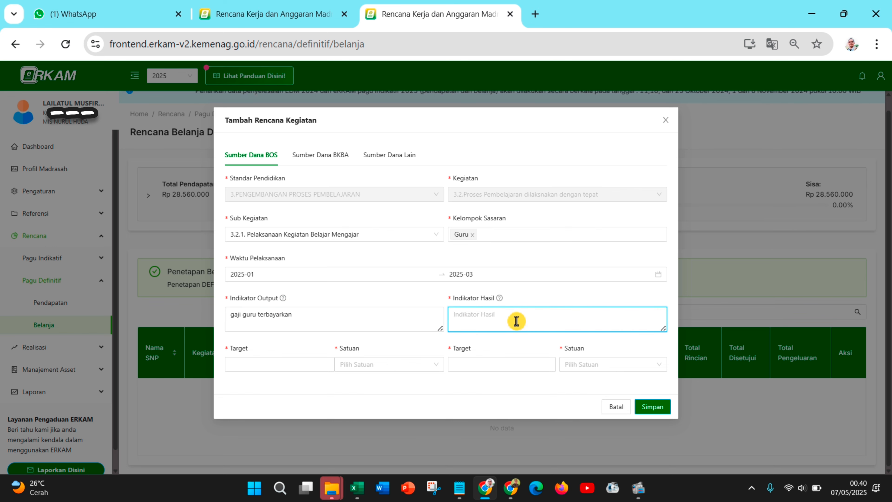
pyautogui.write('kbm berjalan efektif')
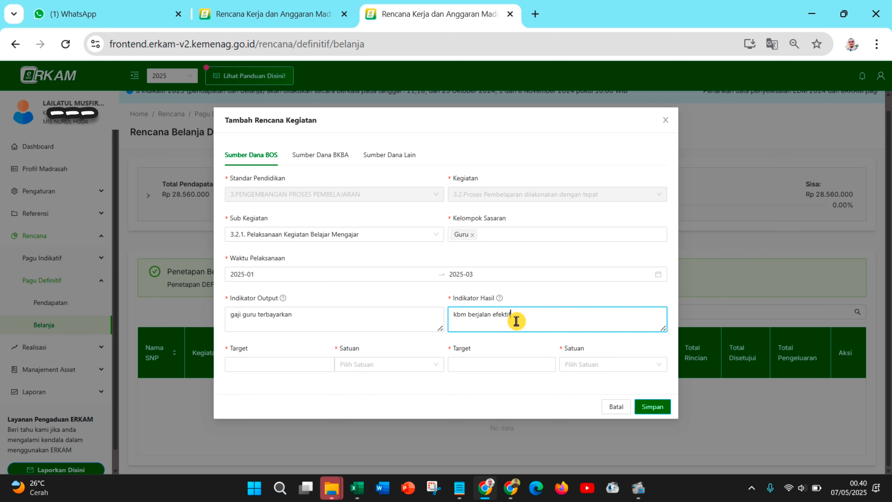
# Set the output indicator's target to 3 with "bulan" as its unit.
pyautogui.click(254, 362)
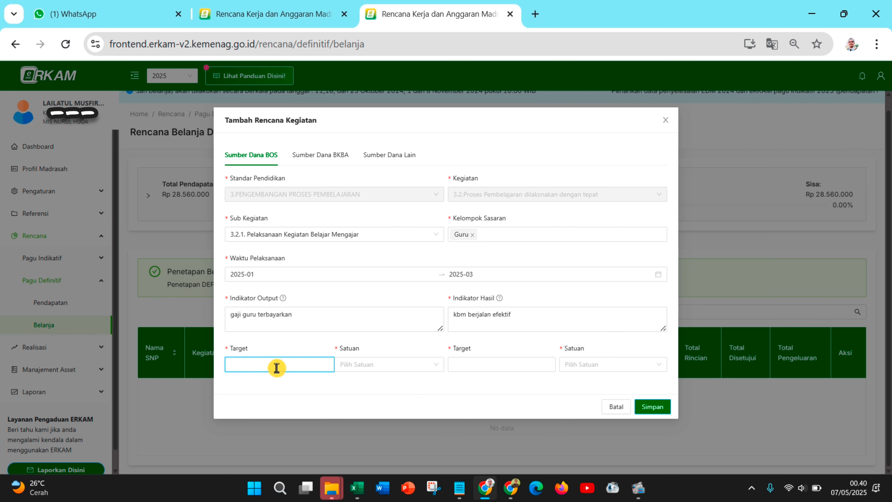
pyautogui.click(355, 367)
pyautogui.write('bul')
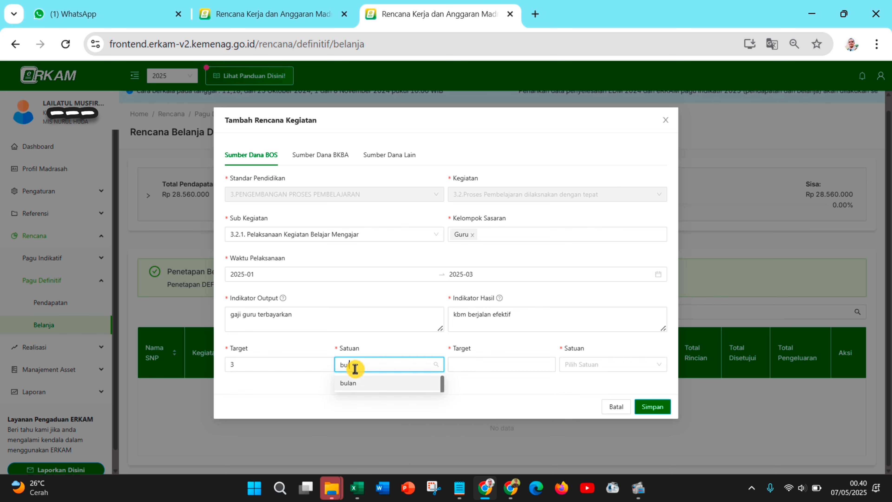
pyautogui.write('a')
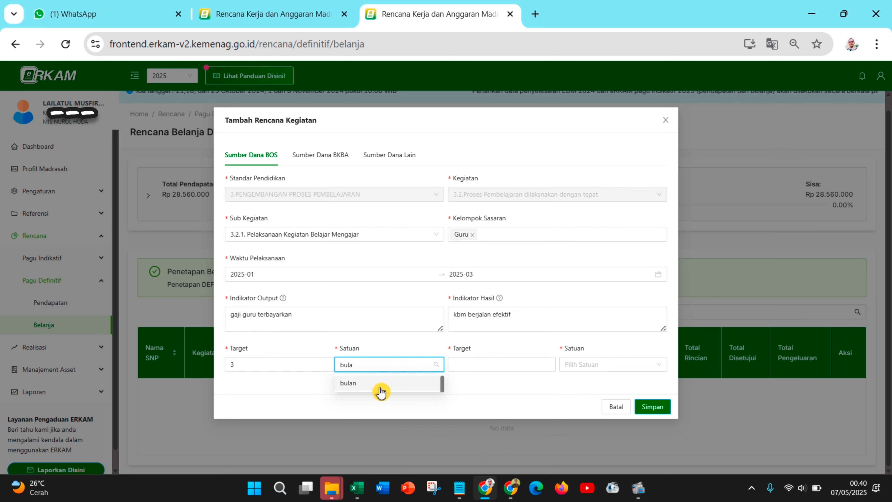
pyautogui.click(378, 388)
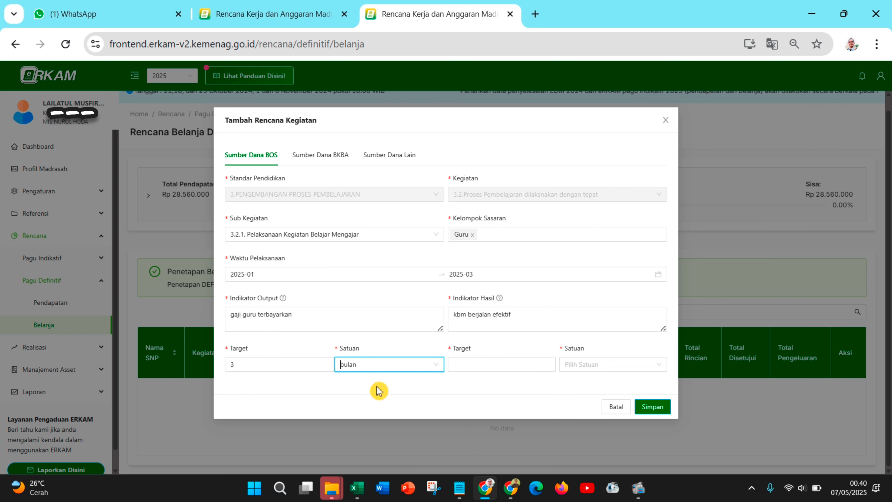
# Set the result indicator's target to 100 with "%" as its unit, and save the activity plan.
pyautogui.click(472, 367)
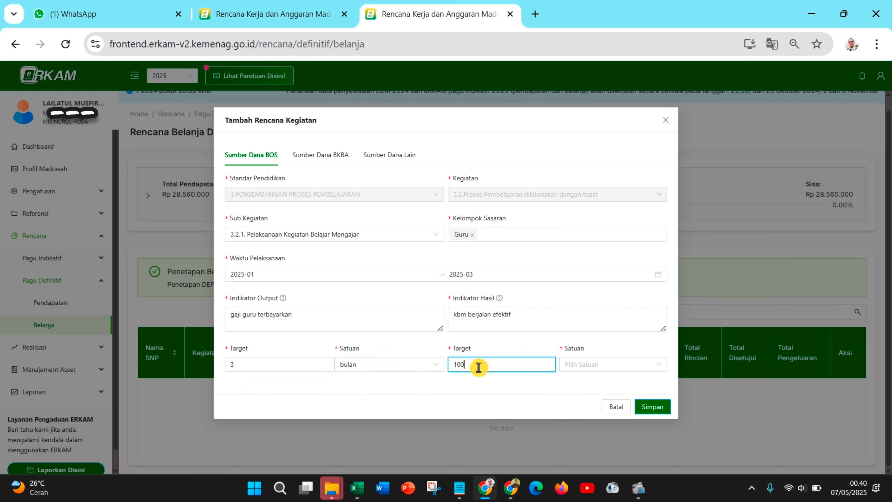
pyautogui.click(584, 365)
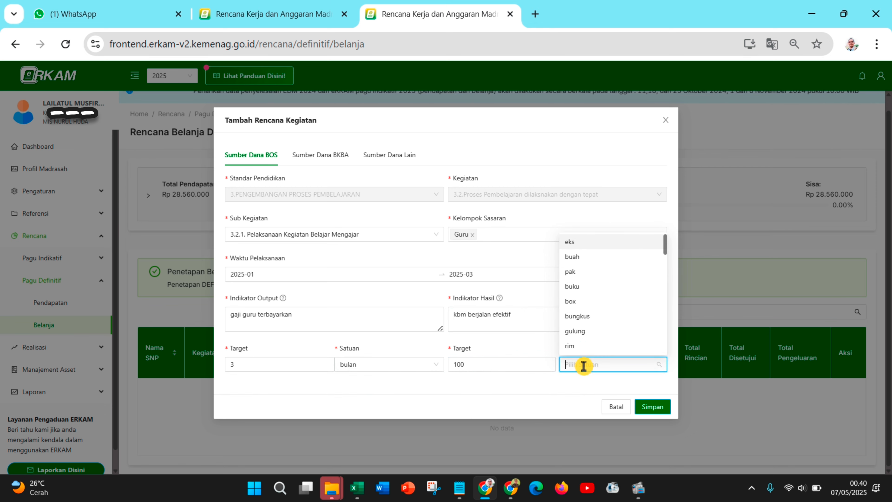
pyautogui.write('%')
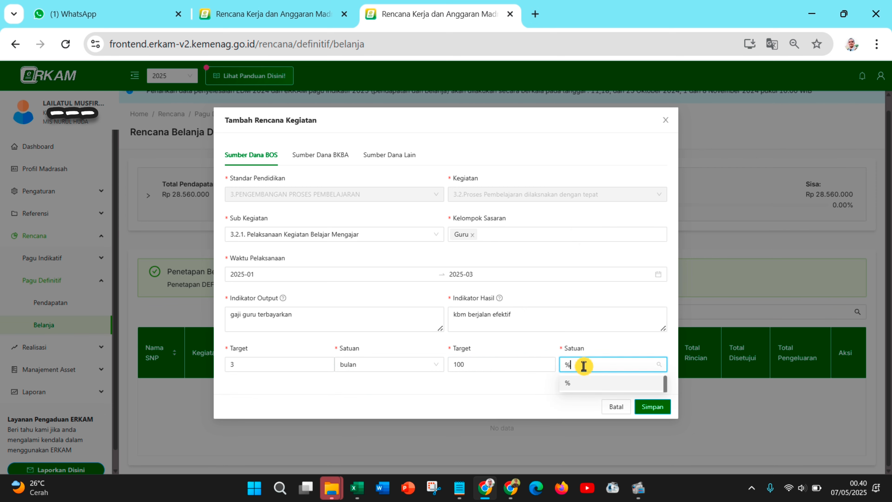
pyautogui.click(568, 387)
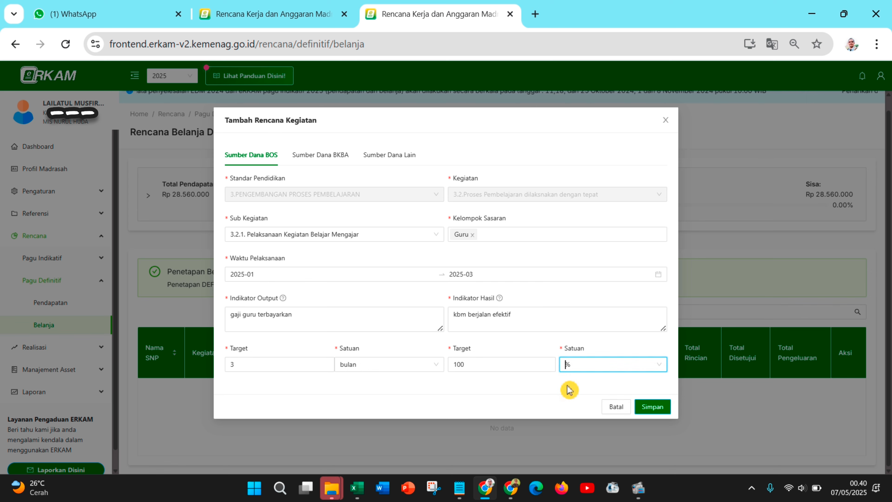
pyautogui.click(651, 410)
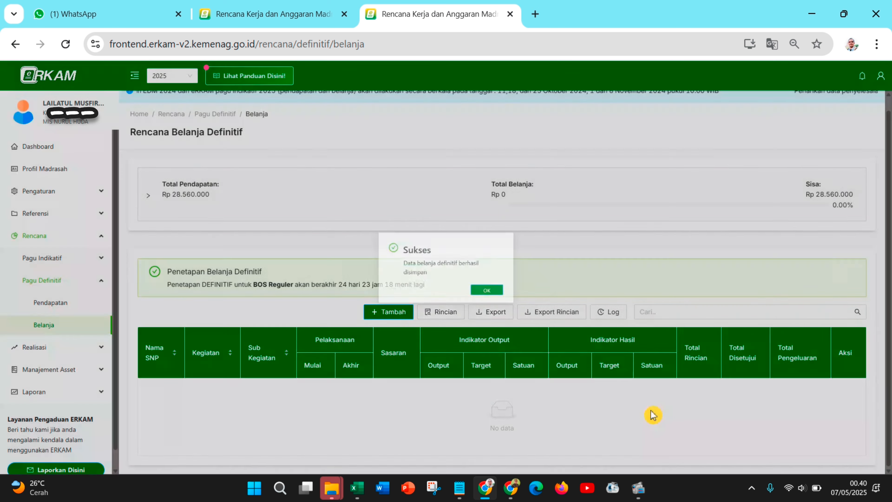
pyautogui.click(518, 304)
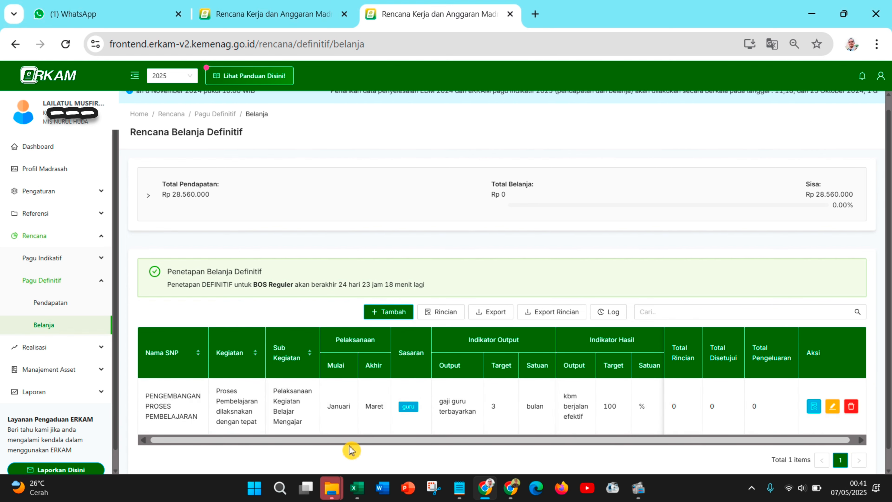
# Switch to the other eRKAM account's Chrome window and open the cost details of the Pelaksanaan Kegiatan Belajar Mengajar activity under Belanja Definitif.
pyautogui.scroll(-1, 461, 384)
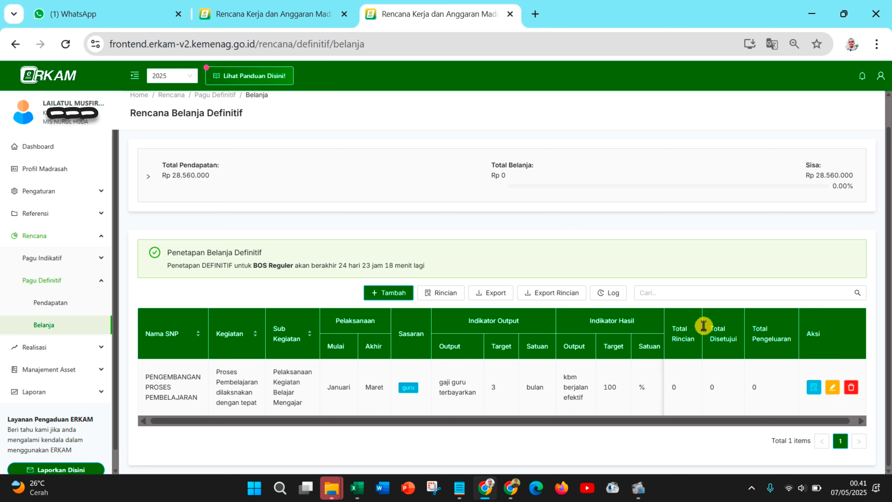
pyautogui.click(511, 493)
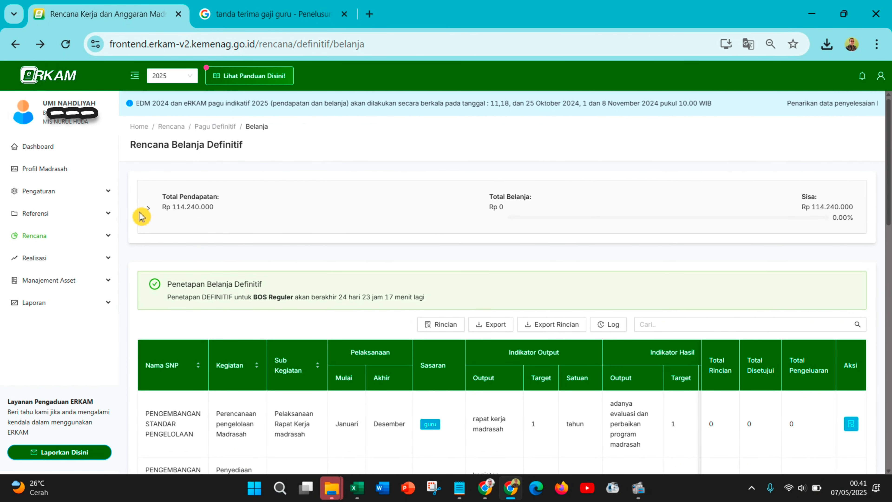
pyautogui.click(73, 243)
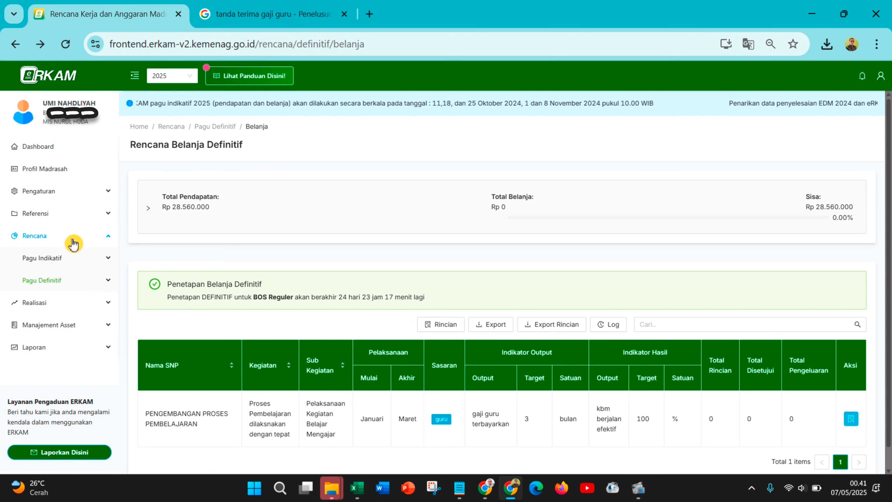
pyautogui.click(57, 286)
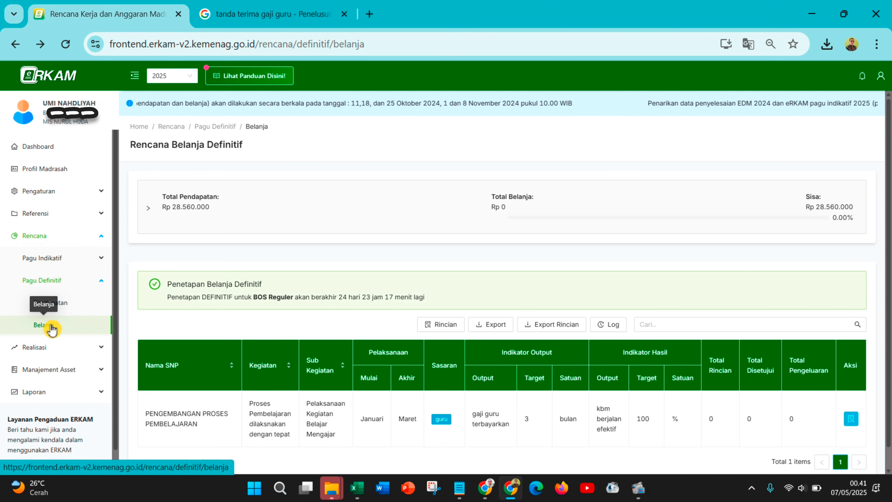
pyautogui.scroll(-1, 541, 329)
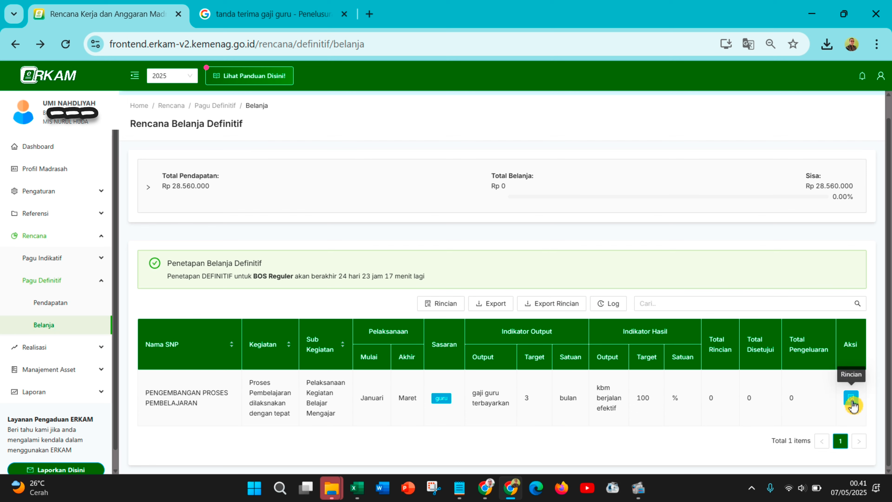
pyautogui.click(852, 400)
# Start adding a cost component to the activity and filter the component list by category "10.1 - Honor".
pyautogui.scroll(-4, 655, 304)
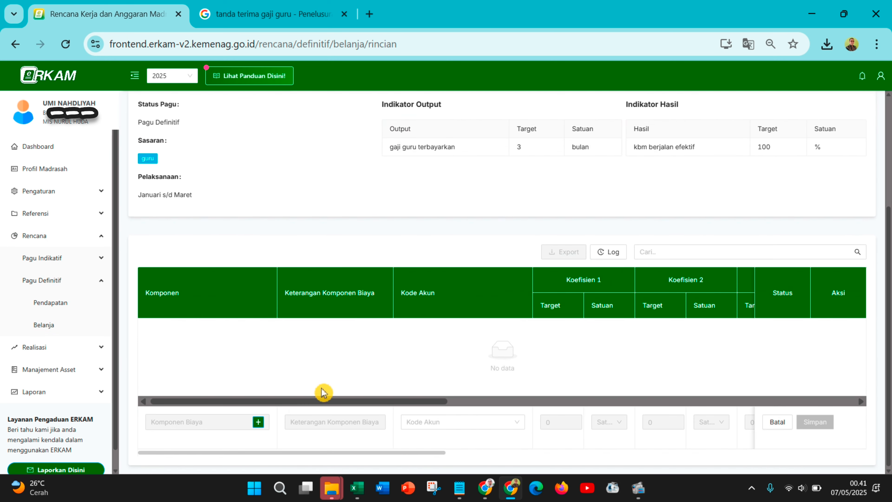
pyautogui.click(258, 421)
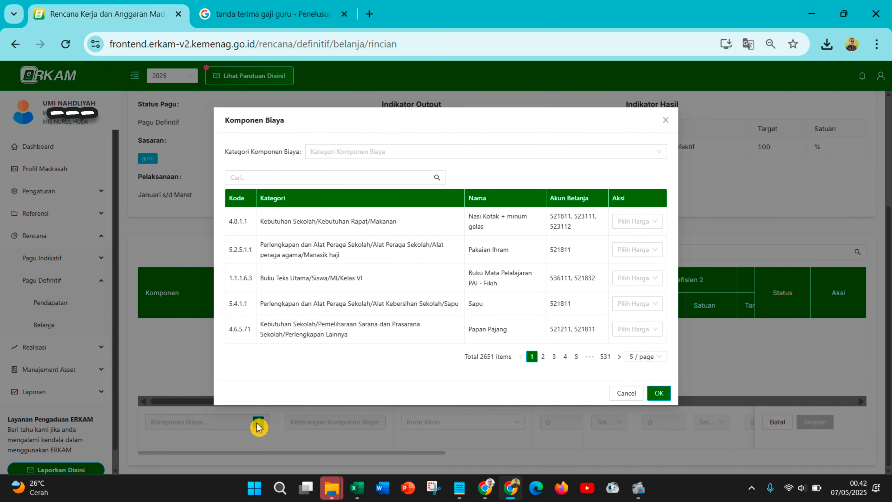
pyautogui.click(393, 153)
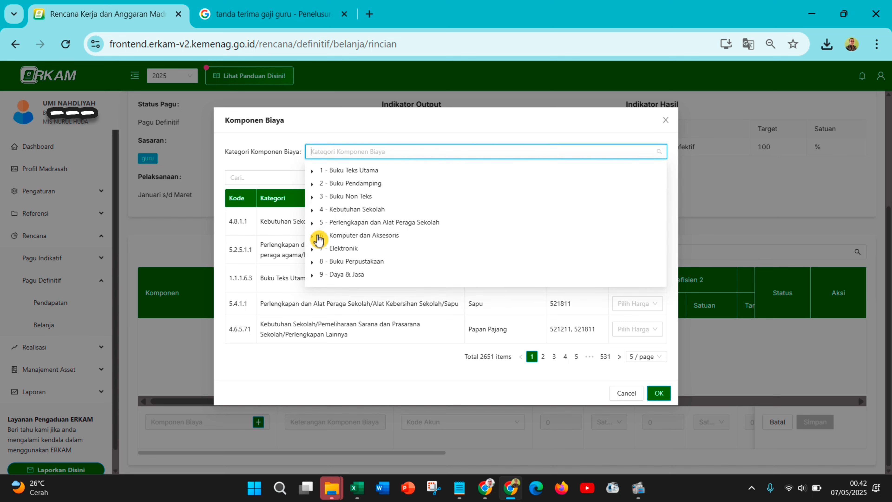
pyautogui.scroll(-2, 364, 236)
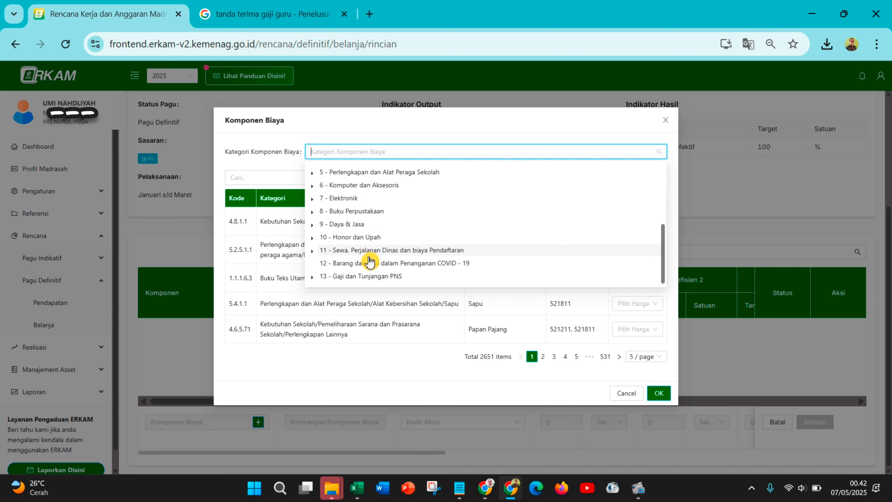
pyautogui.click(346, 238)
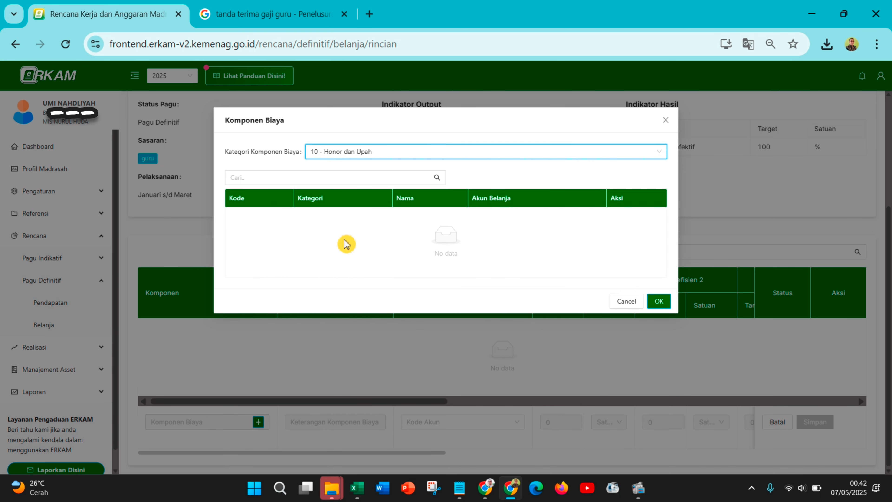
pyautogui.click(348, 178)
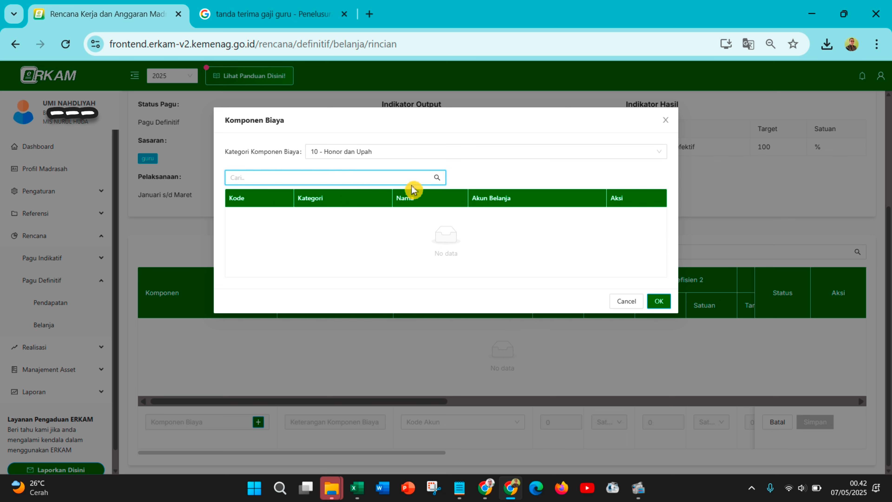
pyautogui.click(396, 151)
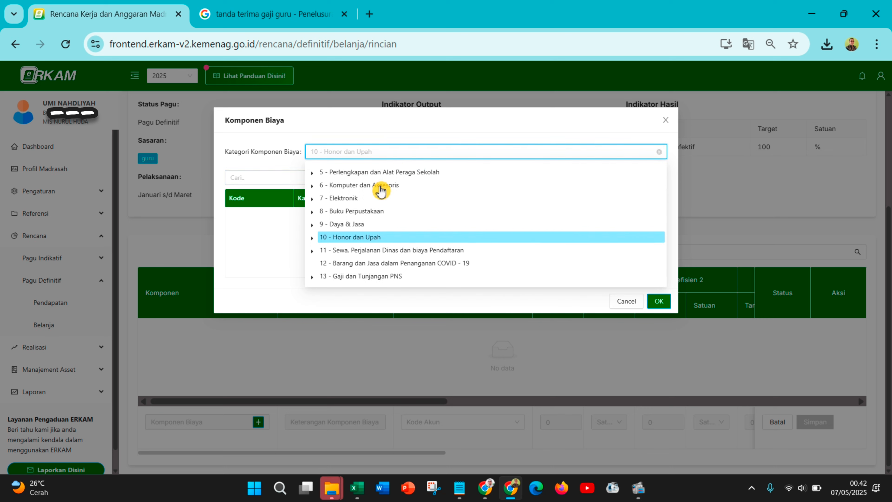
pyautogui.click(312, 239)
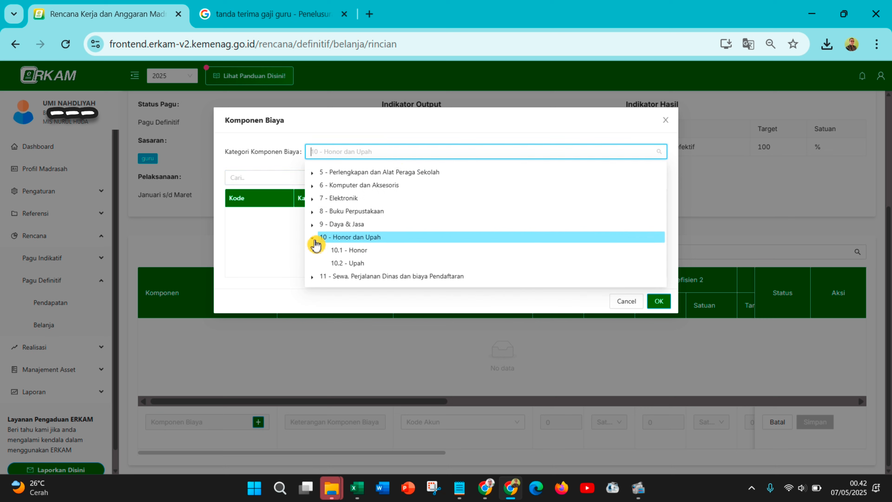
pyautogui.click(362, 254)
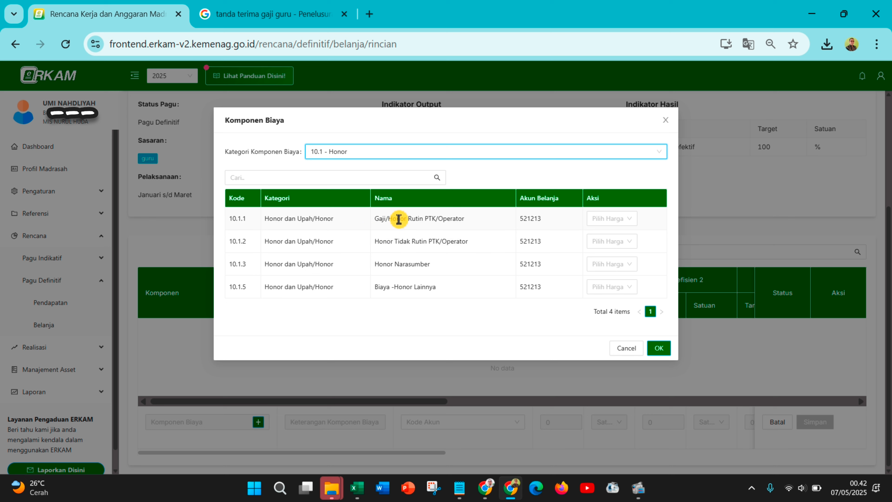
# Switch to the RKAM workbook in Excel and copy the unit price of Gaji/Honor Rutin PTK/Operator from cell F13.
pyautogui.click(382, 218)
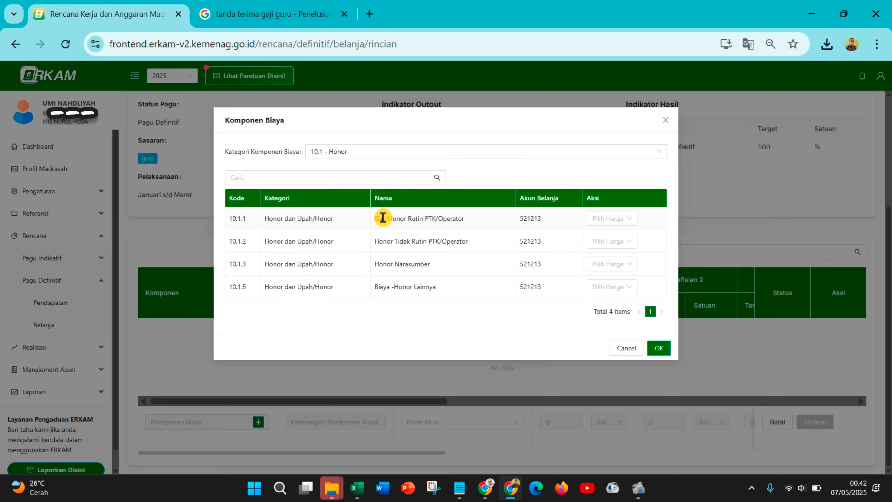
pyautogui.click(603, 222)
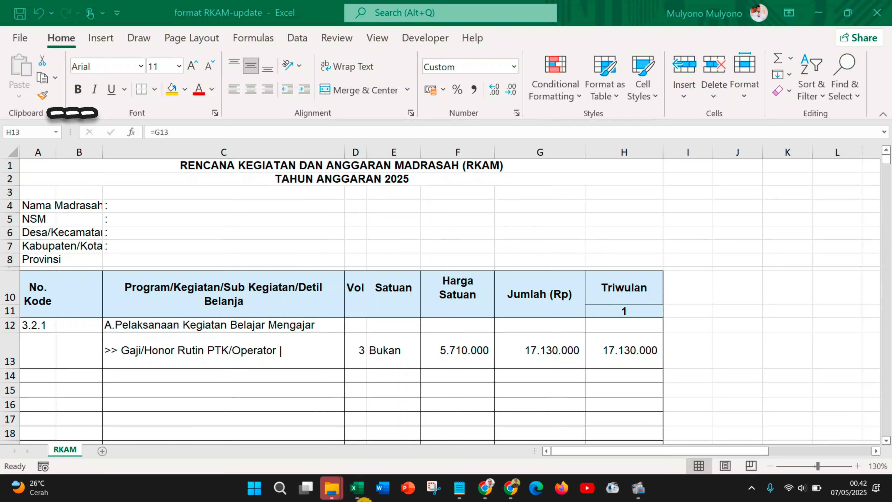
pyautogui.click(357, 487)
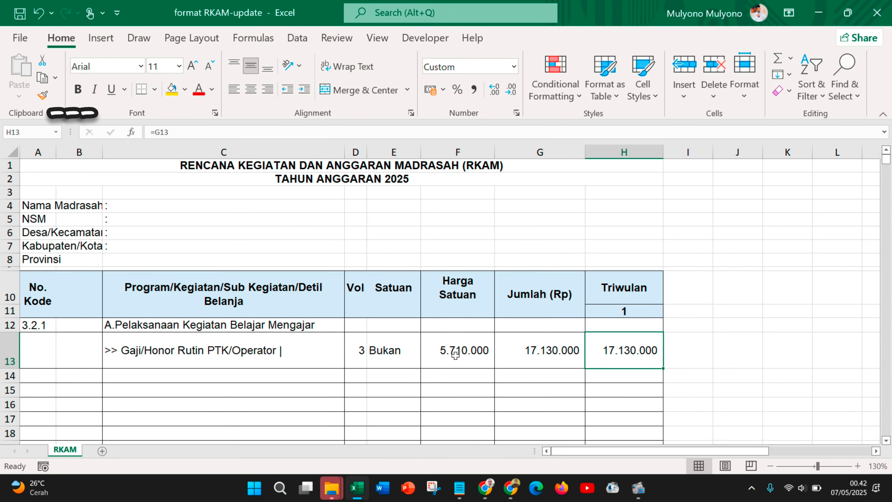
pyautogui.click(444, 349)
pyautogui.rightClick(444, 350)
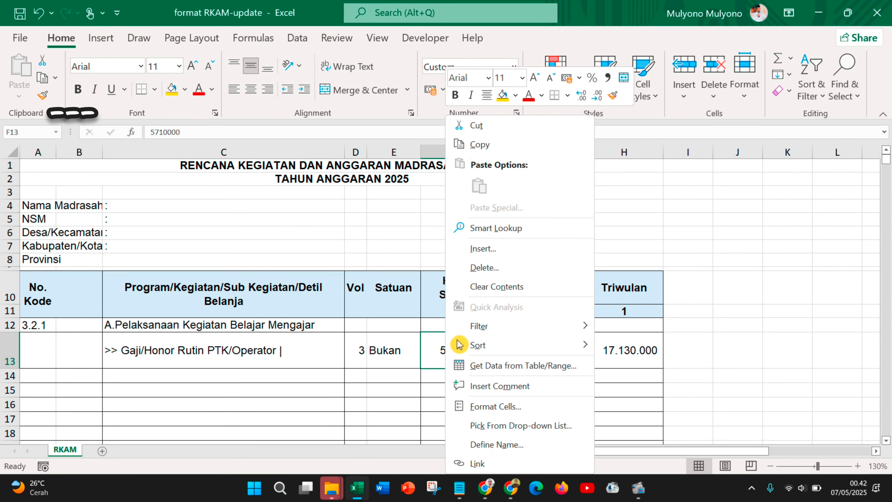
pyautogui.click(484, 147)
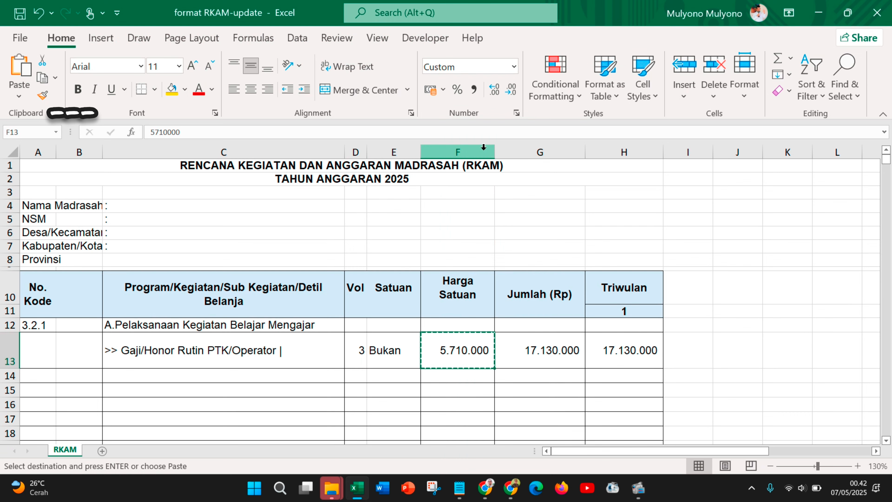
# Switch back to the eRKAM component list in Chrome and choose to set a custom price for 10.1.1 Gaji/Honor Rutin PTK/Operator.
pyautogui.click(489, 492)
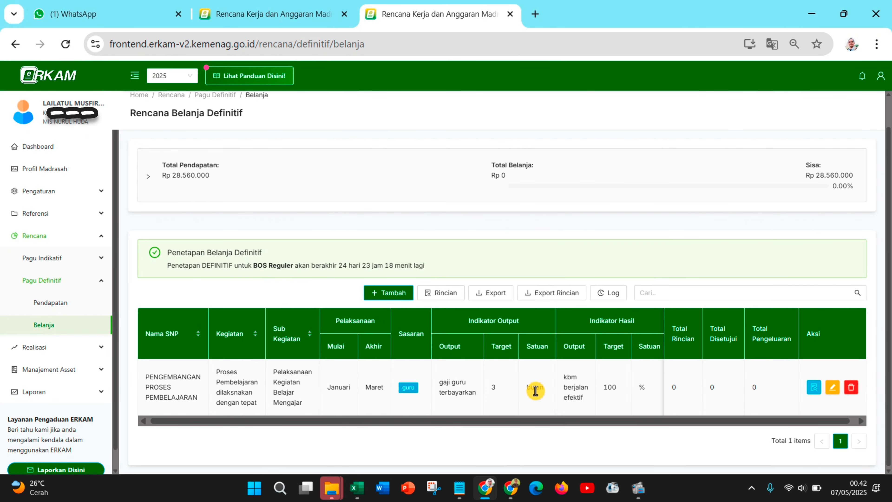
pyautogui.click(485, 488)
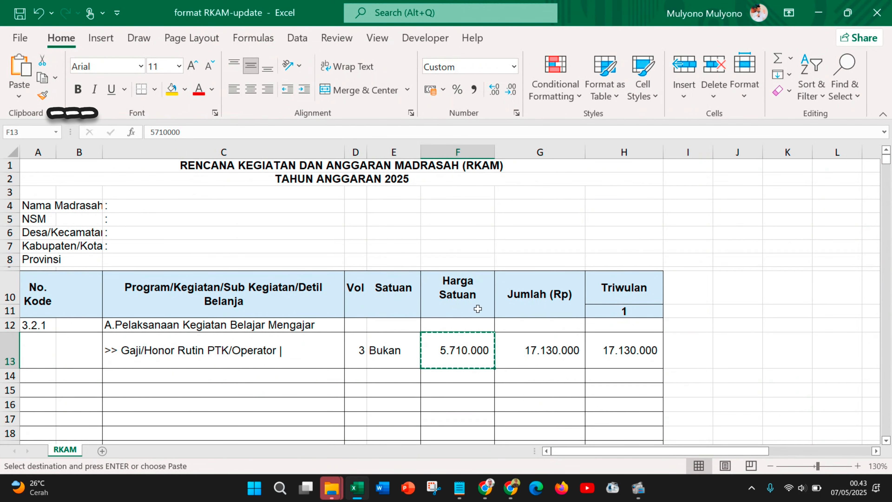
pyautogui.click(513, 497)
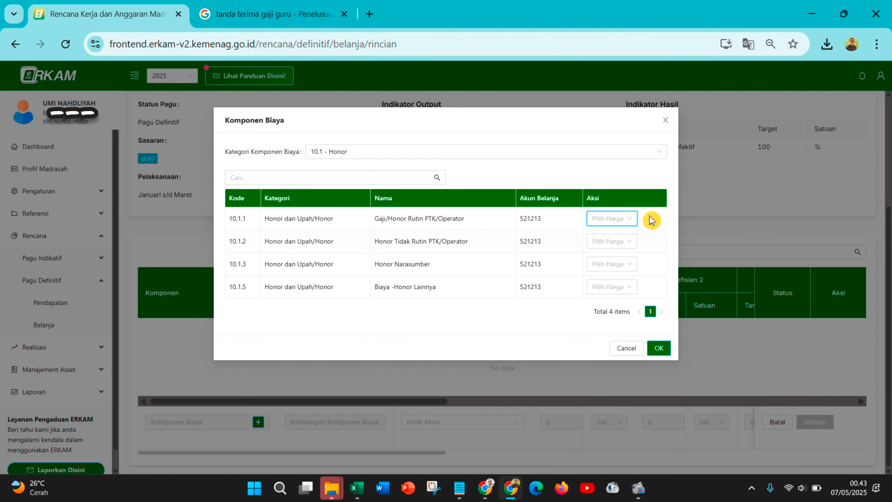
pyautogui.rightClick(596, 220)
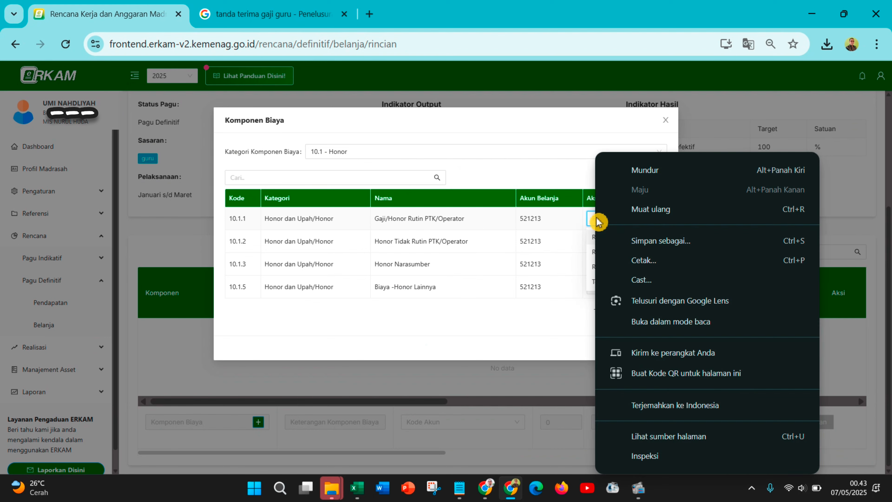
pyautogui.click(592, 220)
pyautogui.rightClick(603, 220)
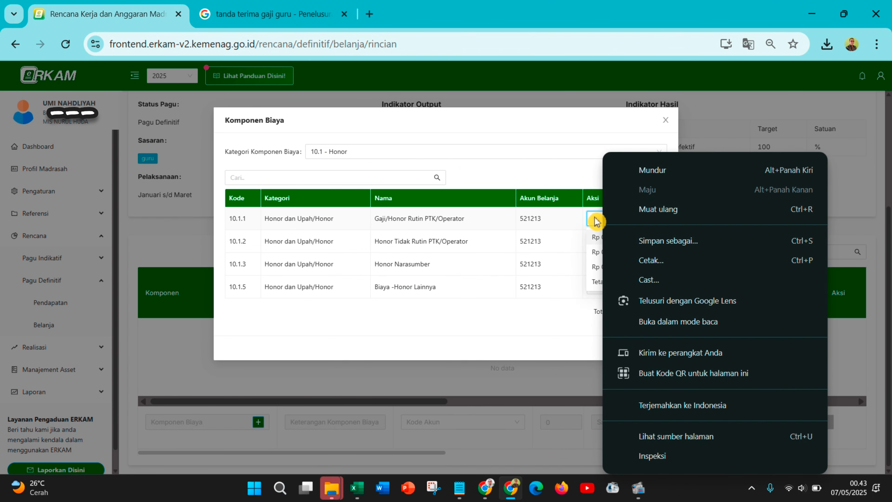
pyautogui.click(597, 220)
pyautogui.click(597, 220)
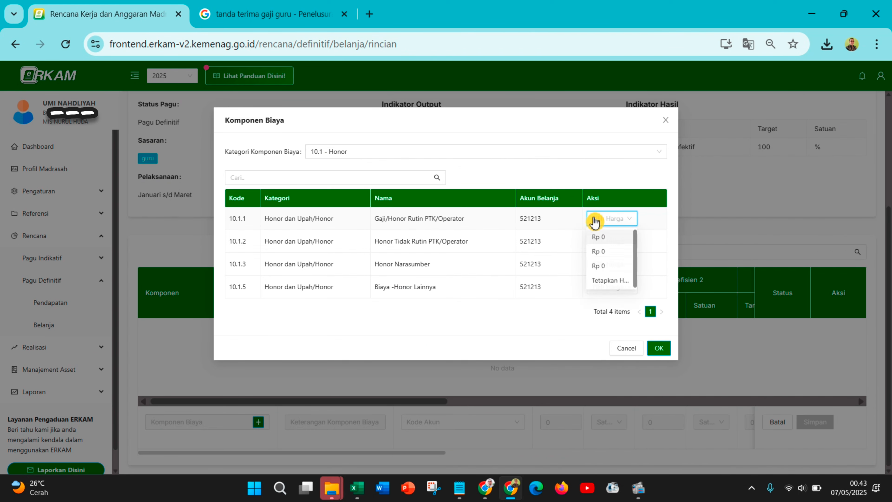
pyautogui.click(610, 283)
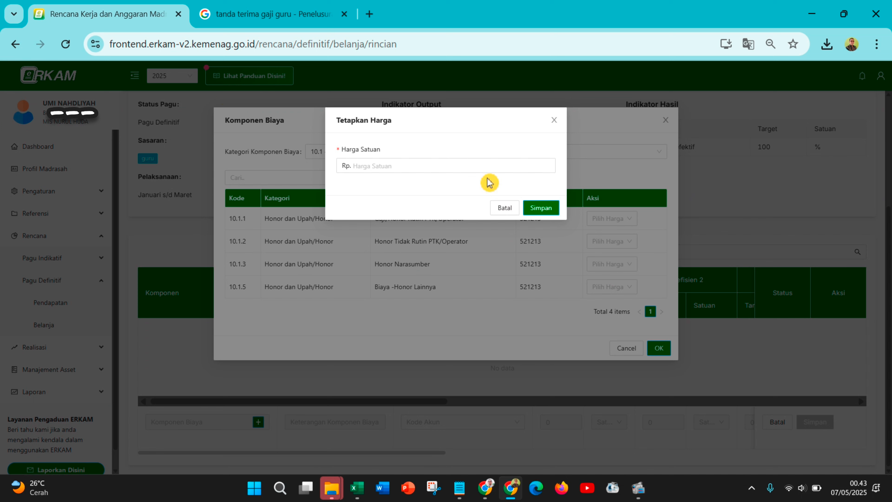
# Set the Harga Satuan of Gaji/Honor Rutin PTK/Operator to Rp 5,710,000 and save it.
pyautogui.click(404, 164)
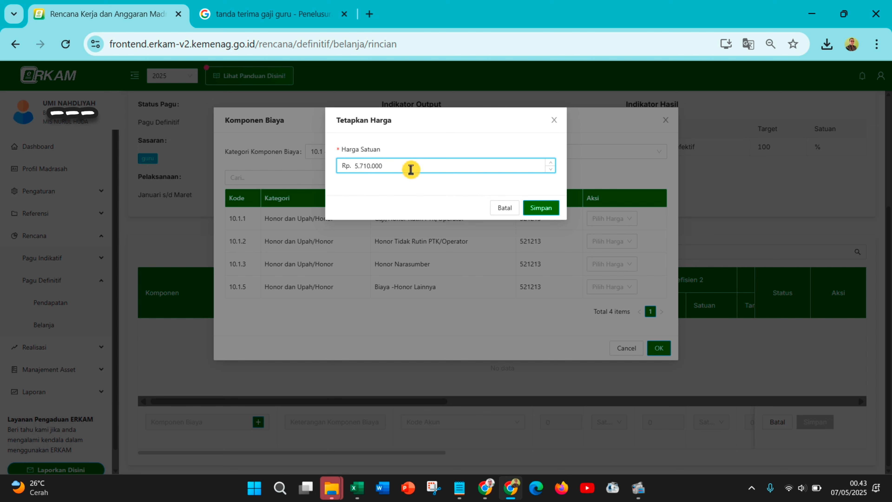
pyautogui.click(544, 212)
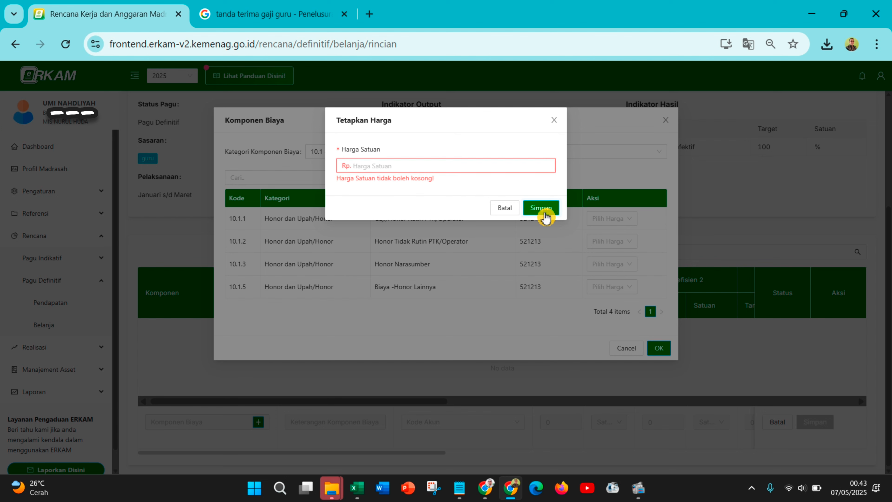
pyautogui.click(411, 166)
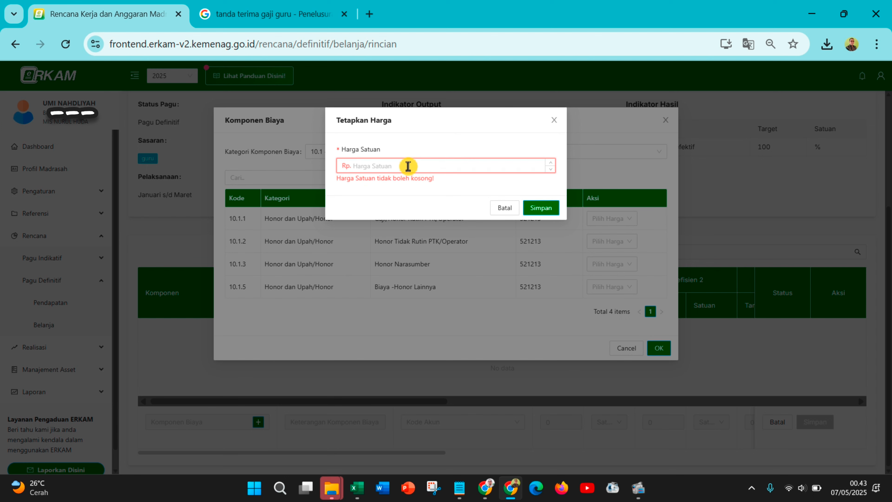
pyautogui.rightClick(408, 166)
pyautogui.click(420, 314)
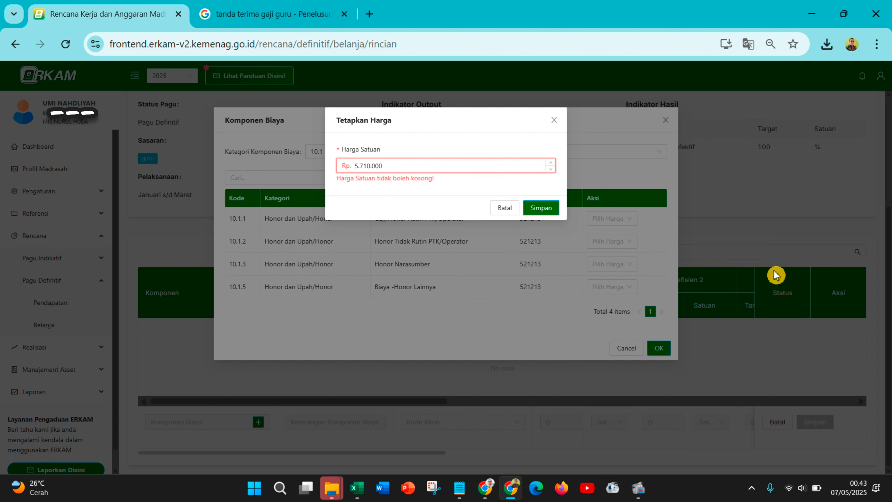
pyautogui.press('BackSpace')
pyautogui.press('BackSpace')
pyautogui.press('BackSpace')
pyautogui.press('BackSpace')
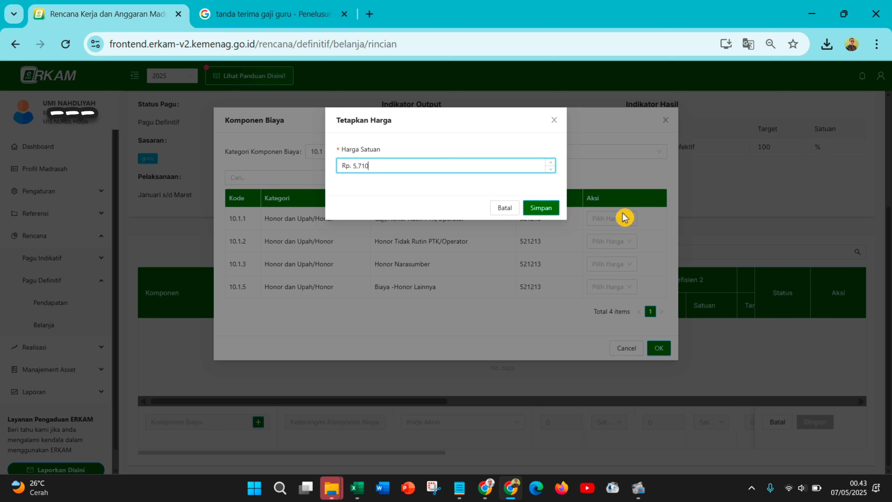
pyautogui.press('BackSpace')
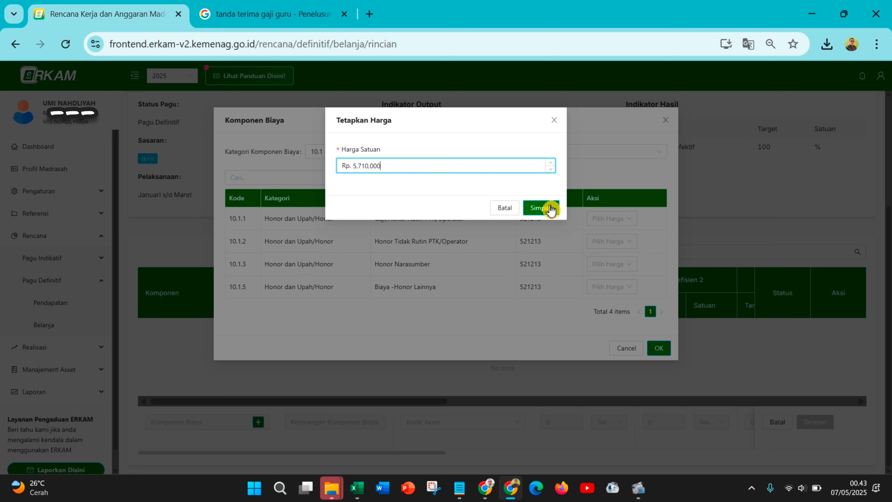
pyautogui.click(540, 218)
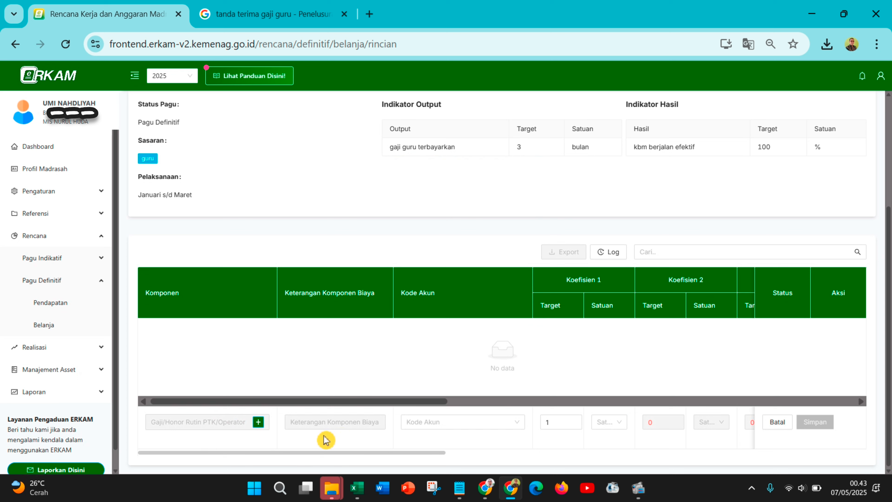
# Assign account code 521213-Belanja Honor Output to the component and set Koefisien 1 to a target of 3 with unit "bulan".
pyautogui.click(433, 423)
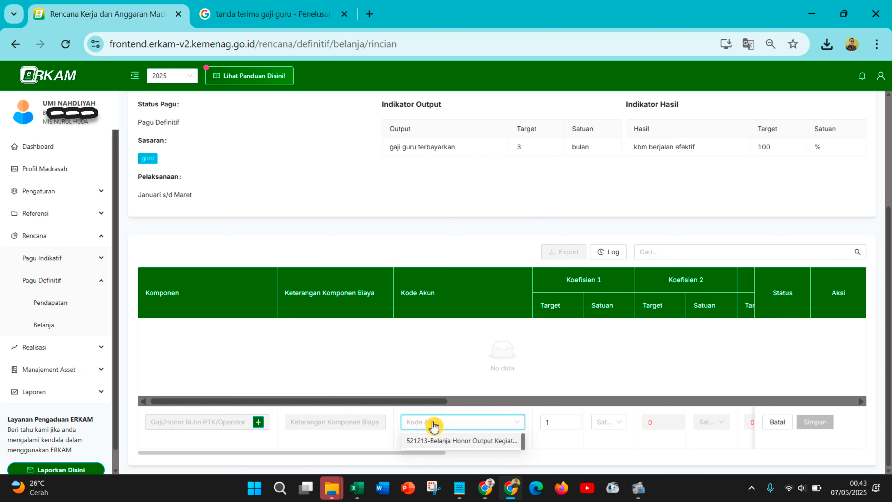
pyautogui.click(446, 441)
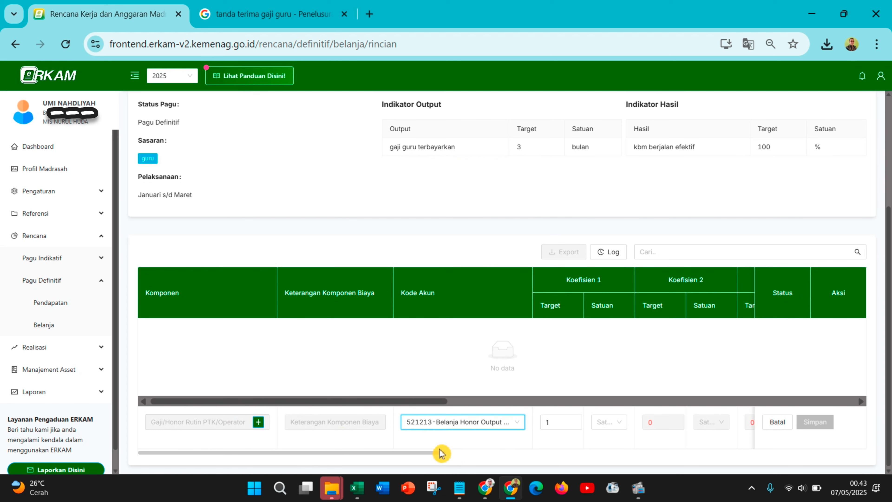
pyautogui.scroll(3, 611, 438)
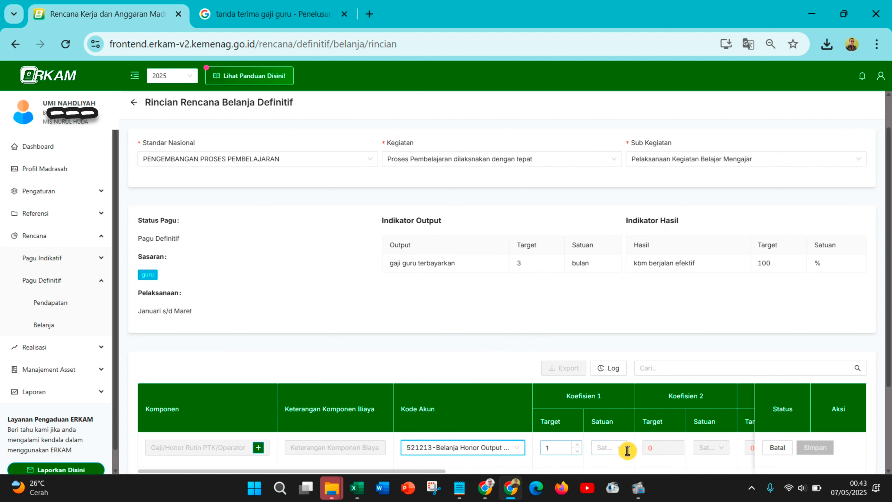
pyautogui.click(619, 449)
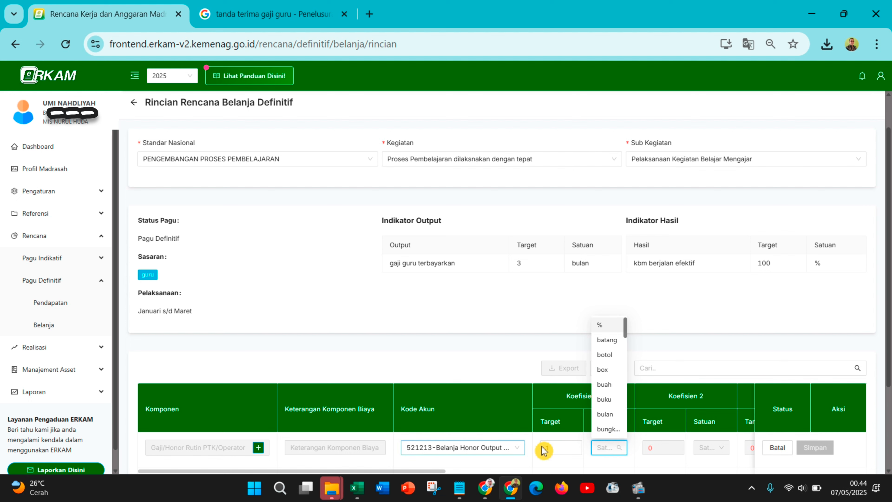
pyautogui.click(567, 446)
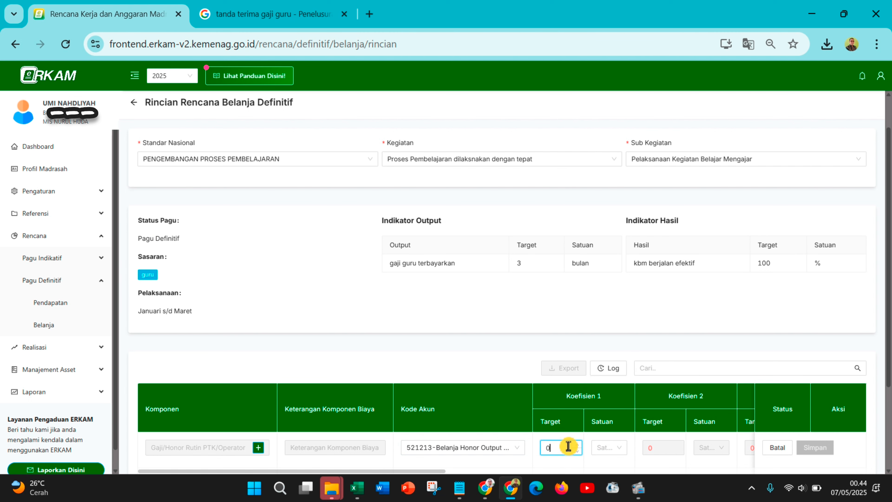
pyautogui.write('0')
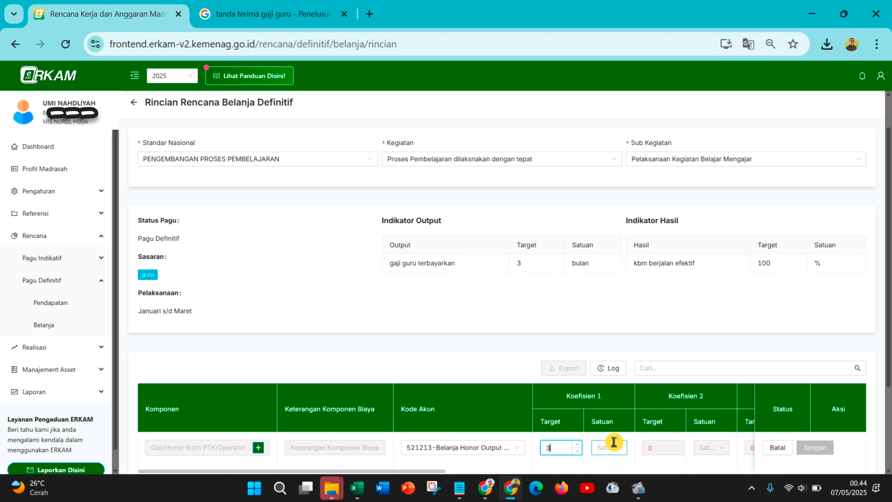
pyautogui.click(606, 448)
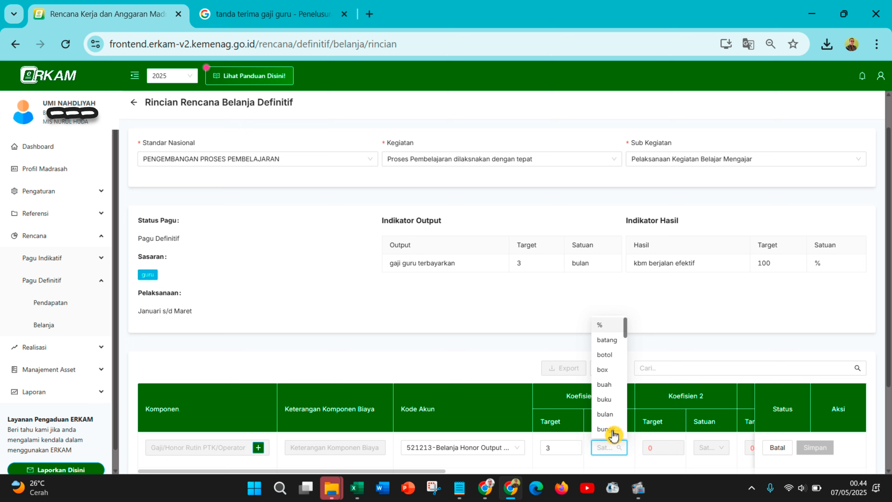
pyautogui.click(614, 417)
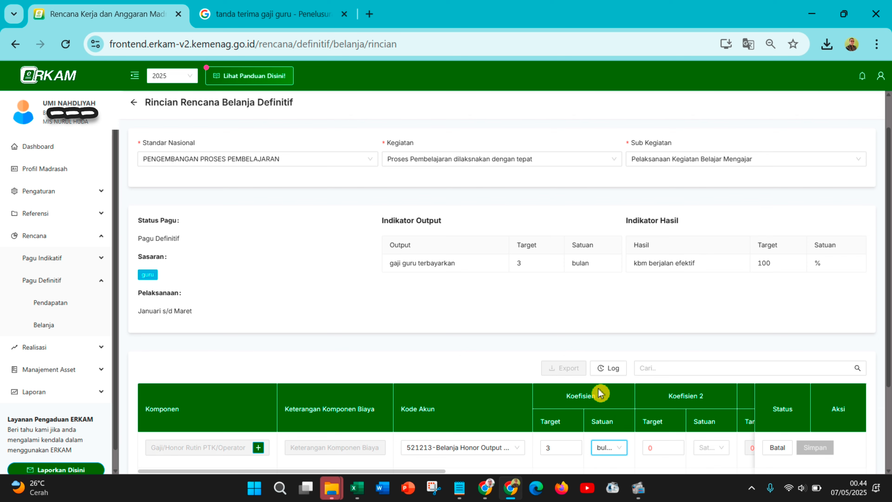
# Set the PPN option of the honor component to "Tidak ada PPN".
pyautogui.scroll(-2, 602, 401)
pyautogui.scroll(2, 618, 398)
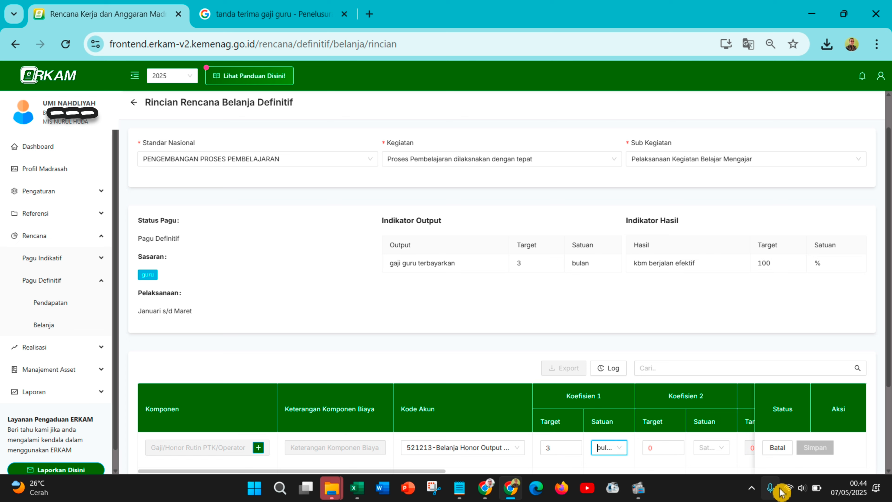
pyautogui.scroll(-3, 752, 399)
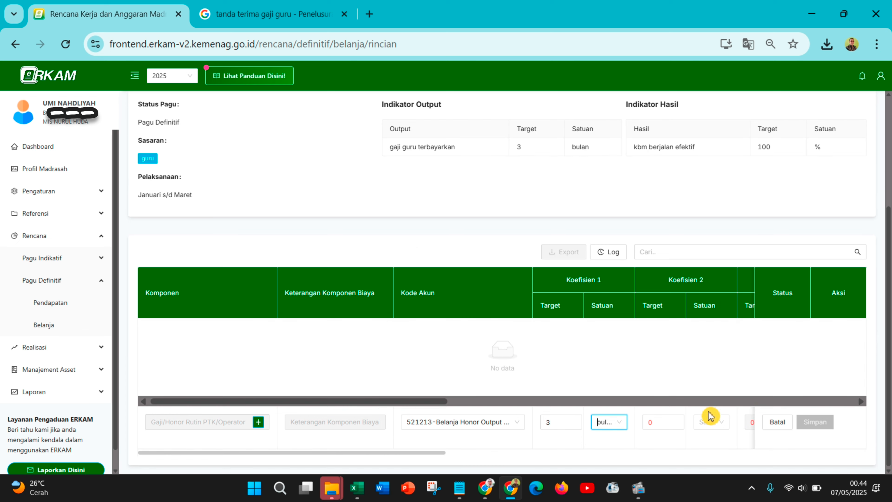
pyautogui.moveTo(390, 404); pyautogui.dragTo(494, 397)
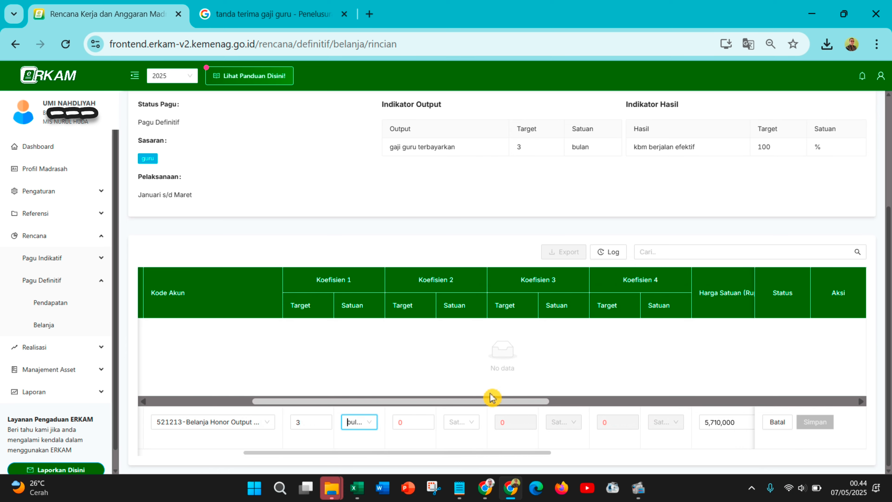
pyautogui.scroll(4, 537, 361)
pyautogui.scroll(-4, 539, 362)
pyautogui.moveTo(469, 404); pyautogui.dragTo(563, 405)
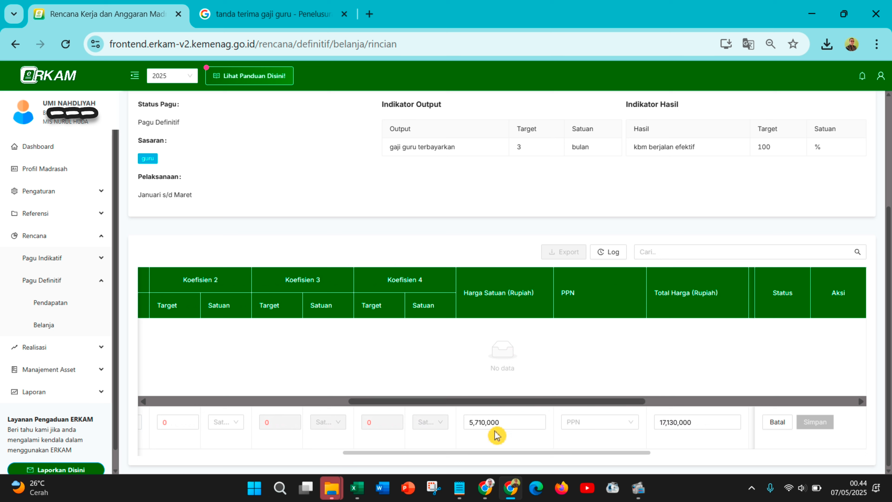
pyautogui.click(616, 424)
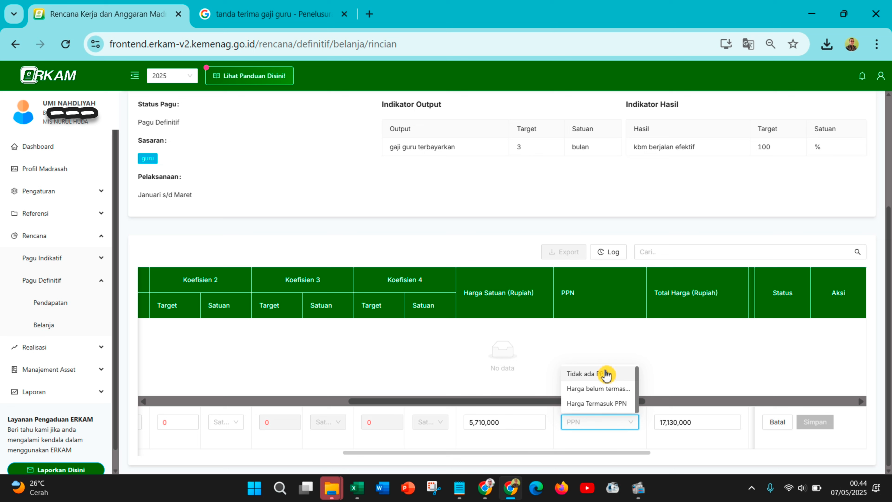
pyautogui.click(602, 382)
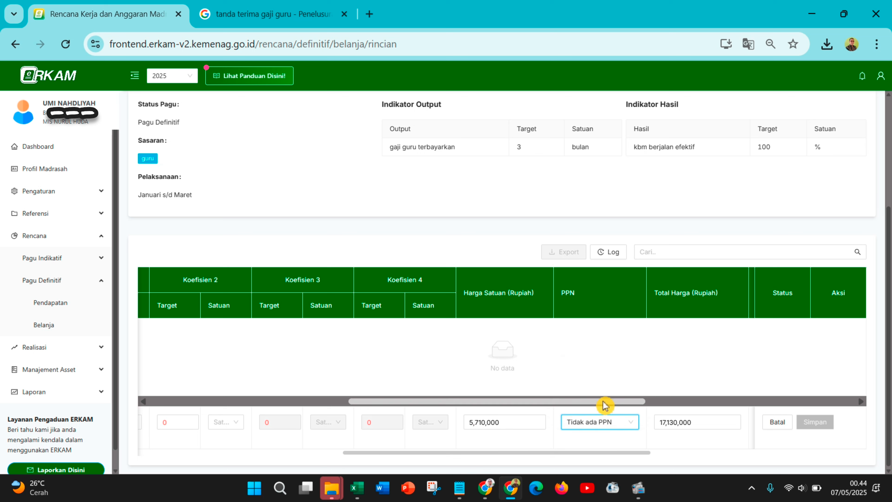
# Add a funding source entry to the honor component and open its Sumber Dana choices.
pyautogui.moveTo(611, 404); pyautogui.dragTo(681, 397)
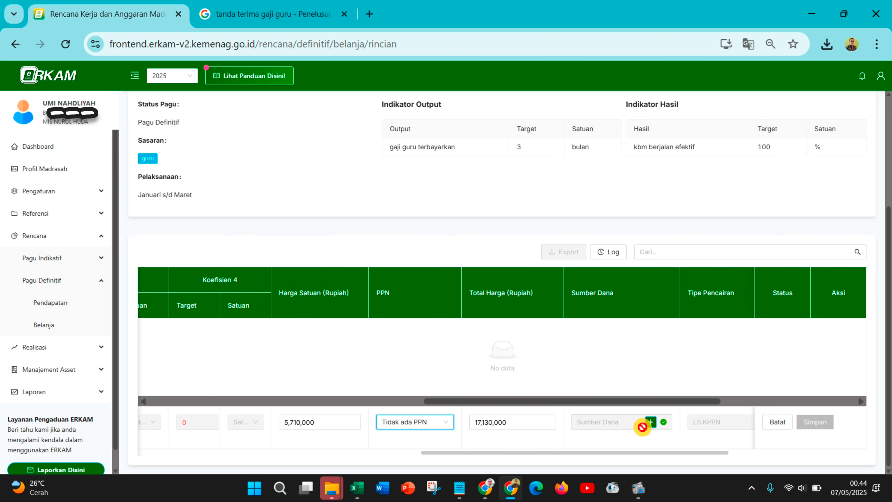
pyautogui.click(650, 422)
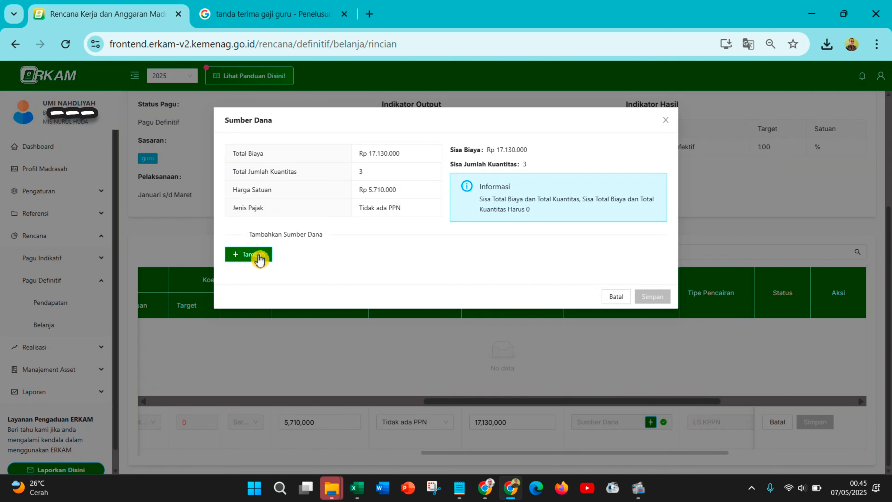
pyautogui.click(263, 262)
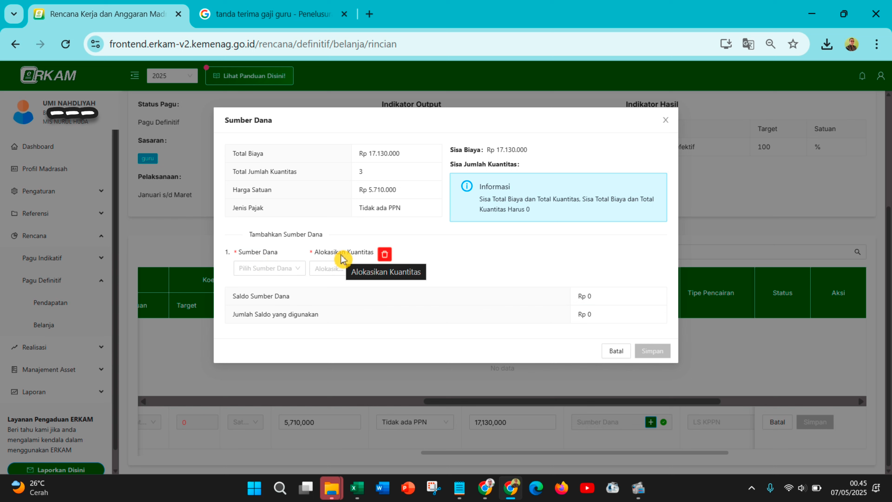
pyautogui.click(265, 268)
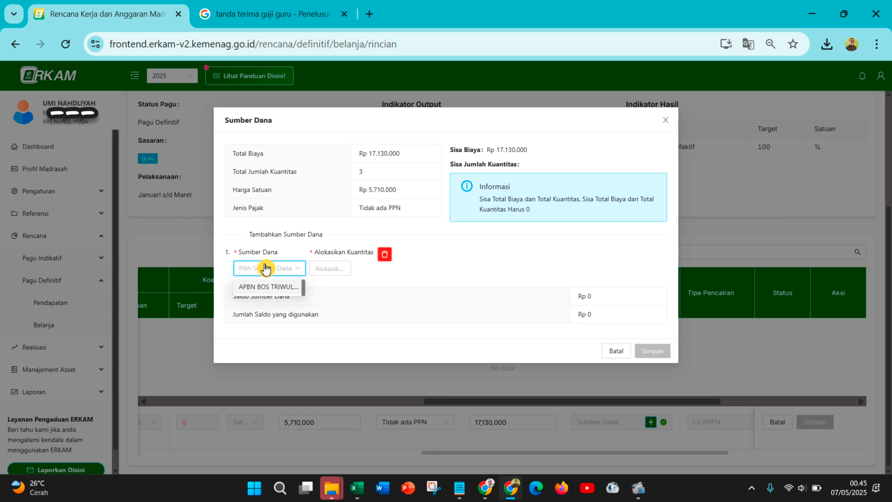
# Allocate a quantity of 3 to the APBN BOS TRIWULAN 1 funding source and save the Sumber Dana allocation.
pyautogui.click(286, 287)
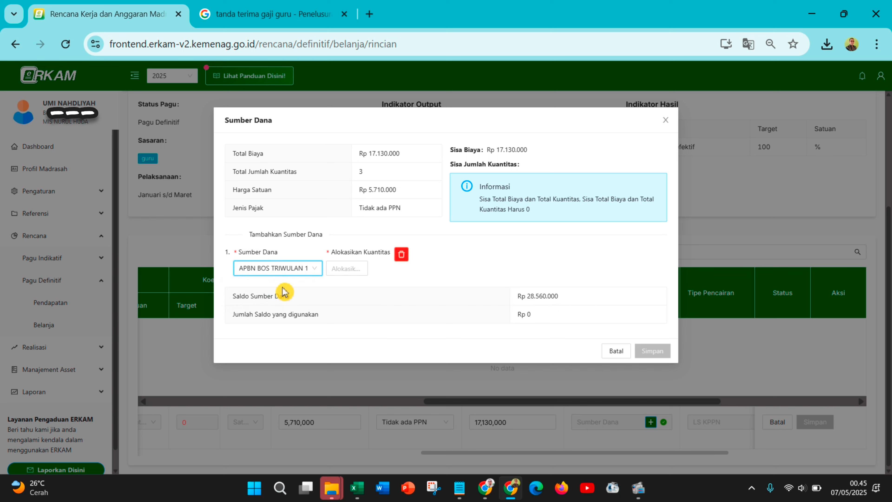
pyautogui.click(364, 267)
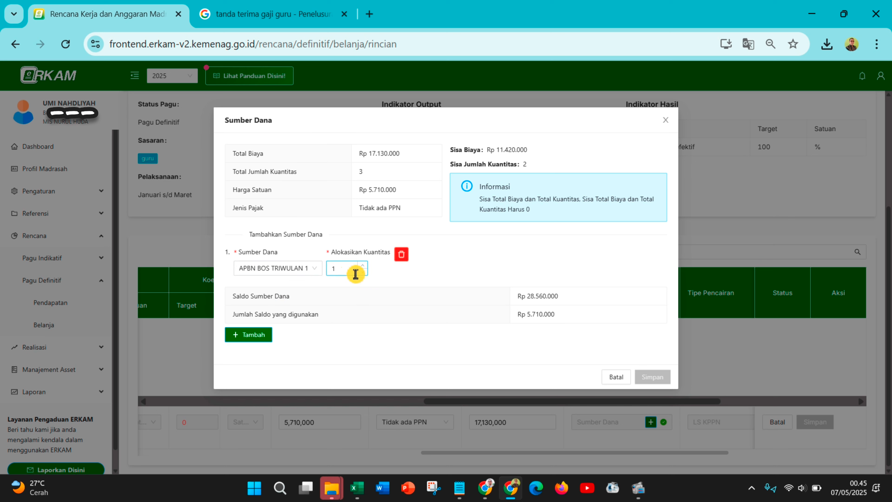
pyautogui.doubleClick(348, 270)
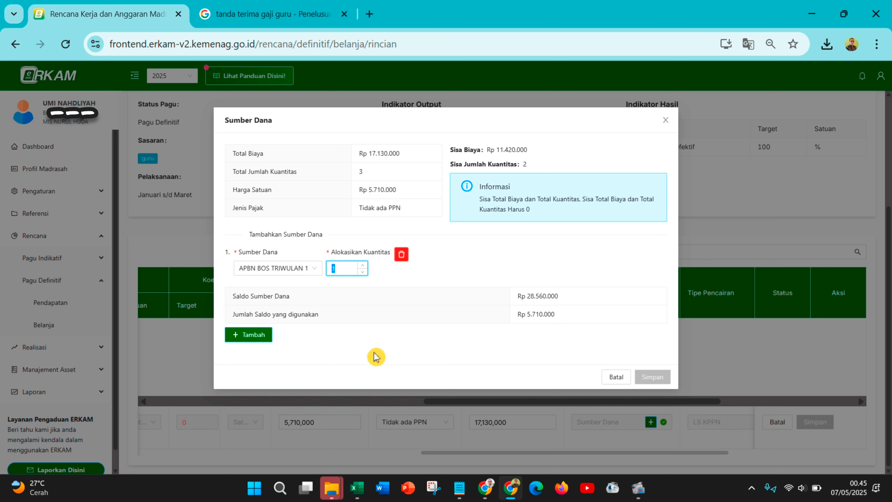
pyautogui.write('3')
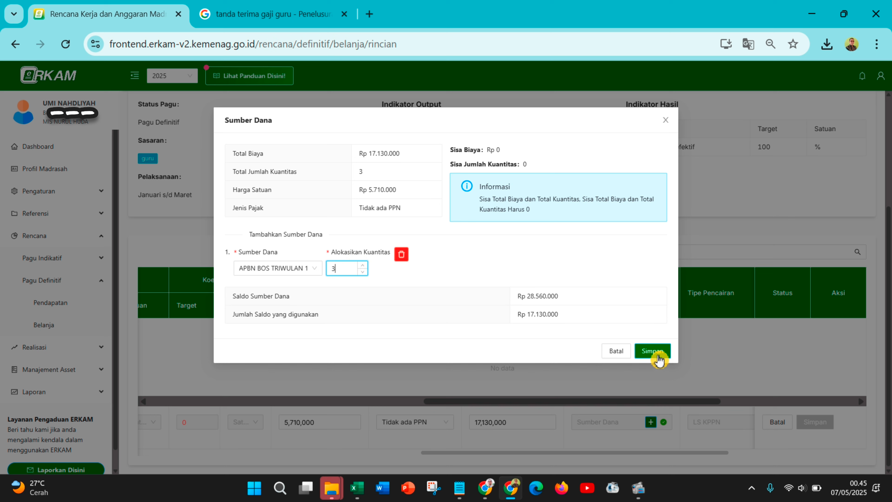
pyautogui.click(652, 351)
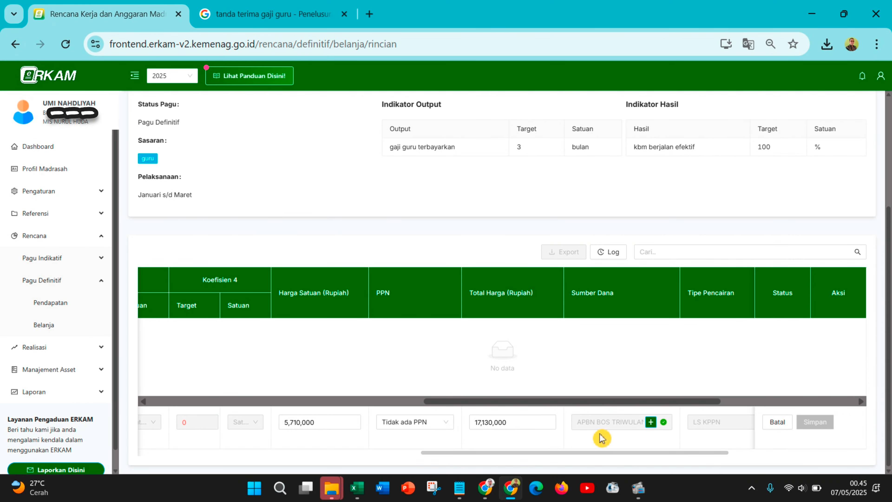
# Set the item's monthly cash budget (AKB) to 1 each for Januari, Februari and Maret, and save it.
pyautogui.moveTo(600, 407); pyautogui.dragTo(679, 403)
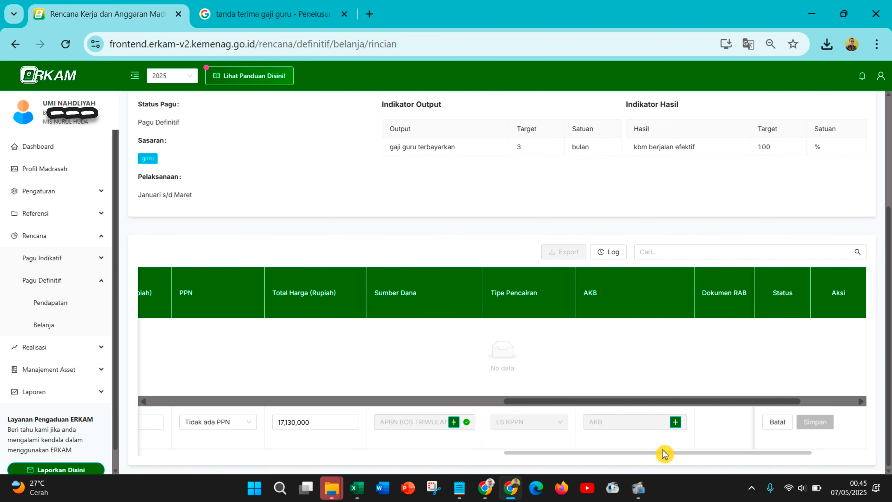
pyautogui.click(675, 423)
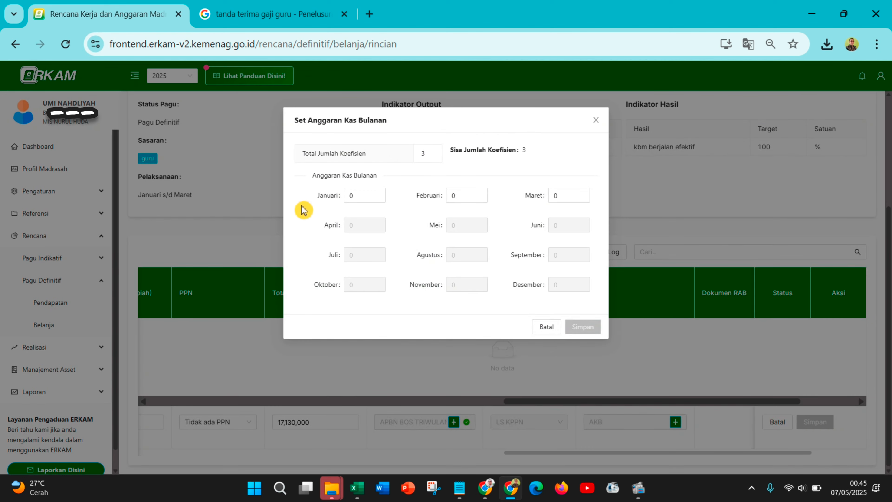
pyautogui.doubleClick(349, 195)
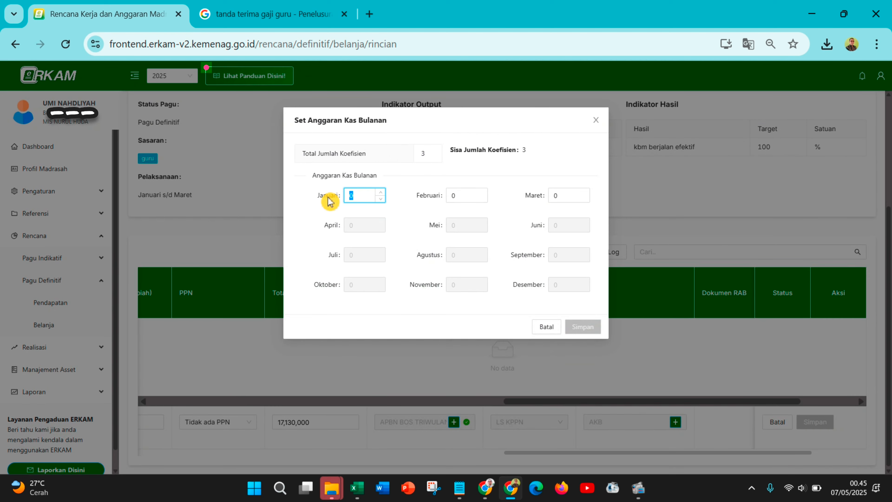
pyautogui.write('1')
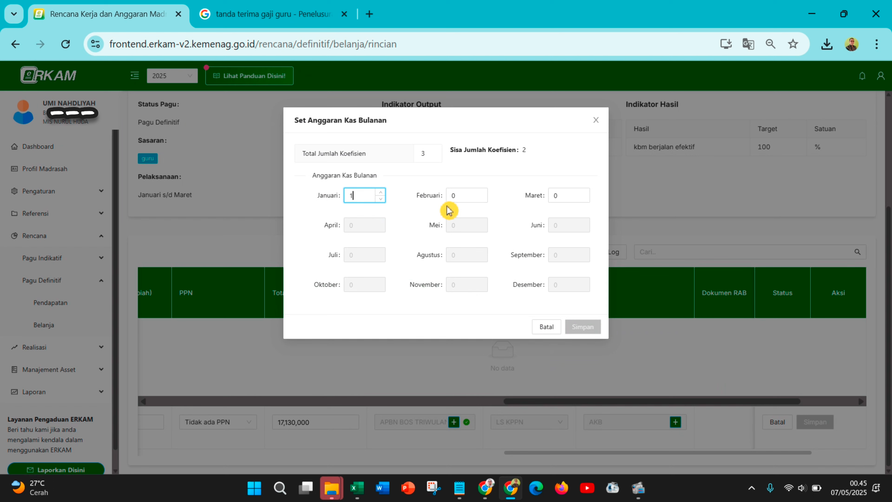
pyautogui.doubleClick(460, 196)
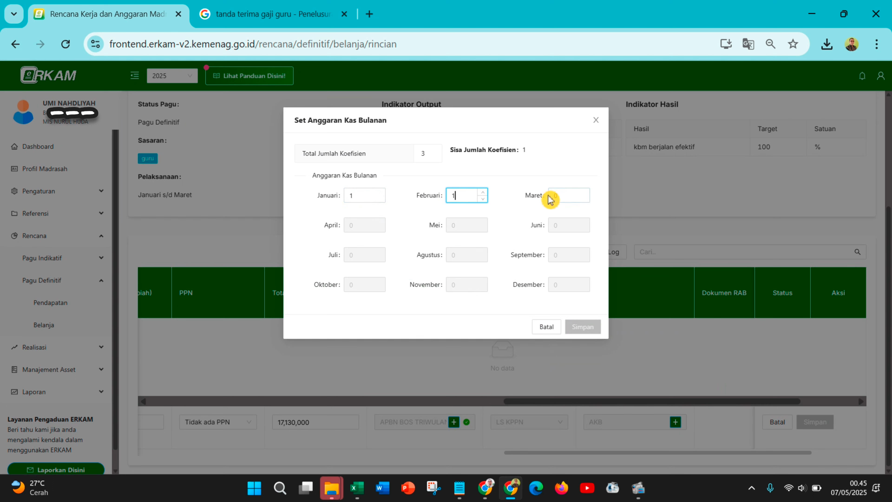
pyautogui.doubleClick(556, 195)
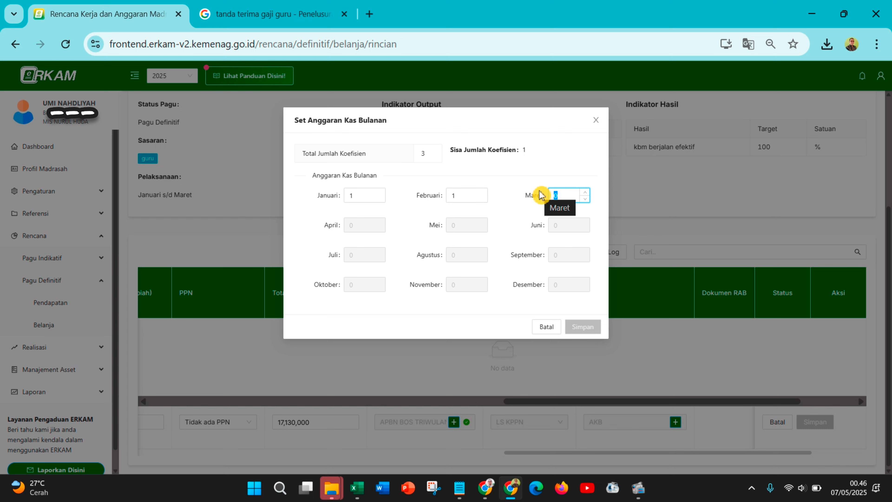
pyautogui.write('1')
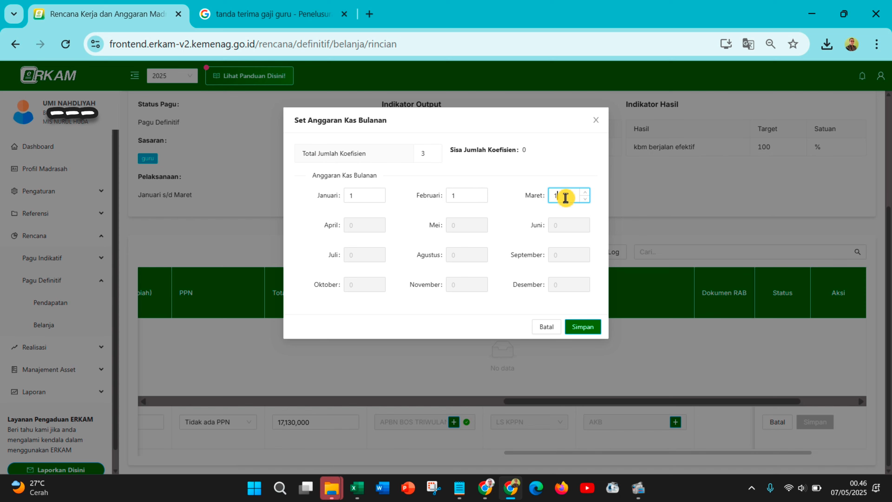
pyautogui.click(592, 331)
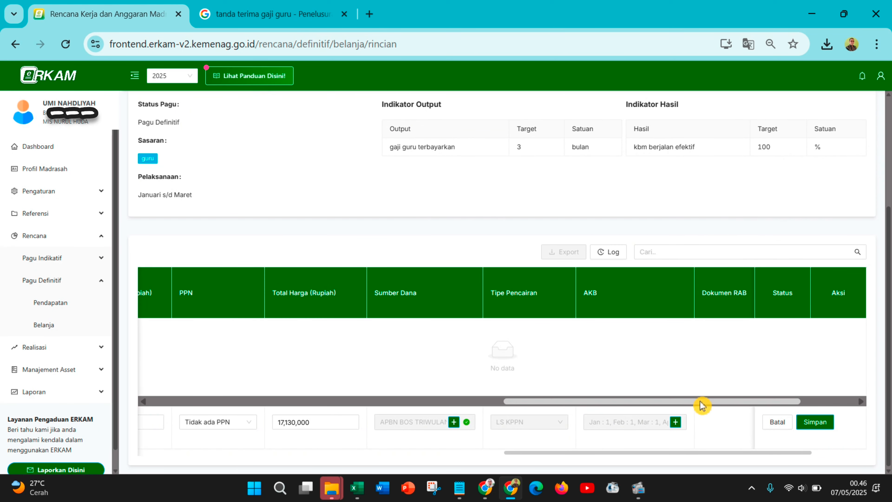
# Review the filled Gaji/Honor Rutin PTK/Operator row and save it as a budget detail.
pyautogui.moveTo(700, 405); pyautogui.dragTo(213, 418)
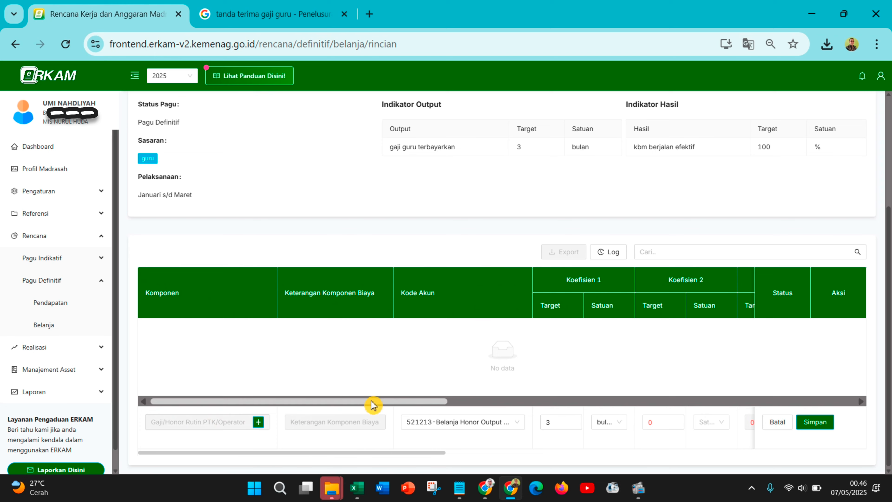
pyautogui.moveTo(373, 404); pyautogui.dragTo(862, 404)
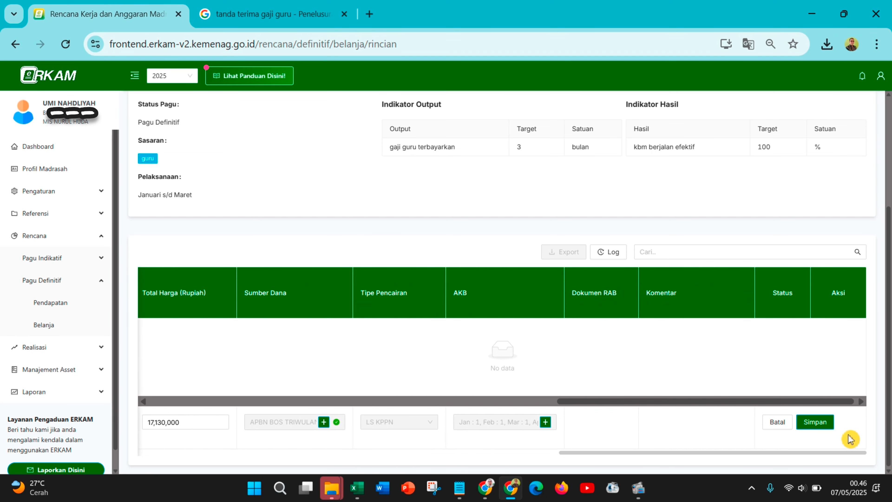
pyautogui.click(812, 426)
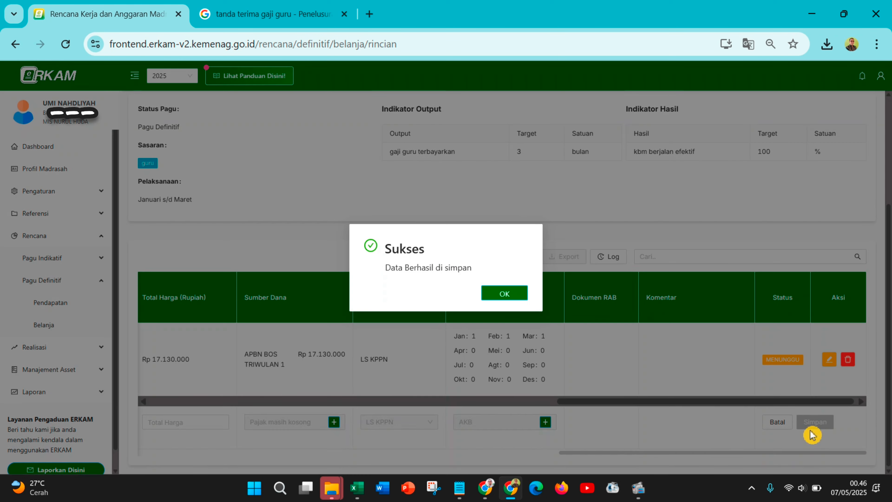
pyautogui.click(516, 301)
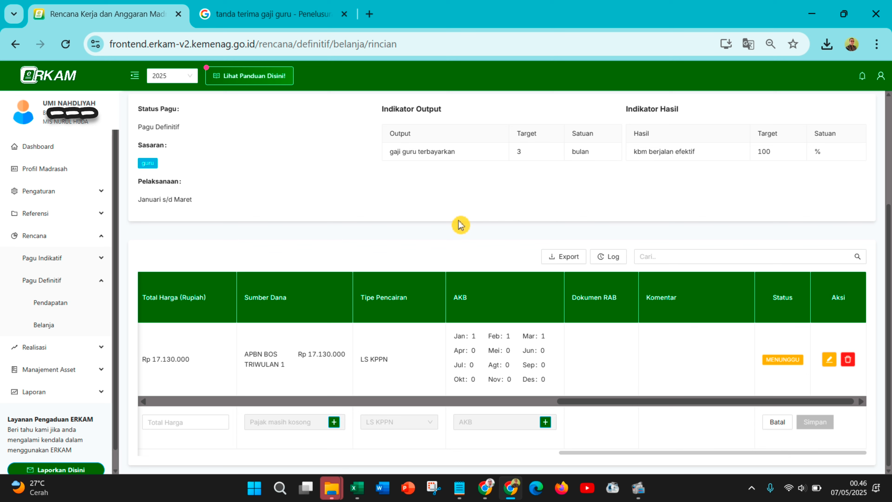
pyautogui.click(419, 401)
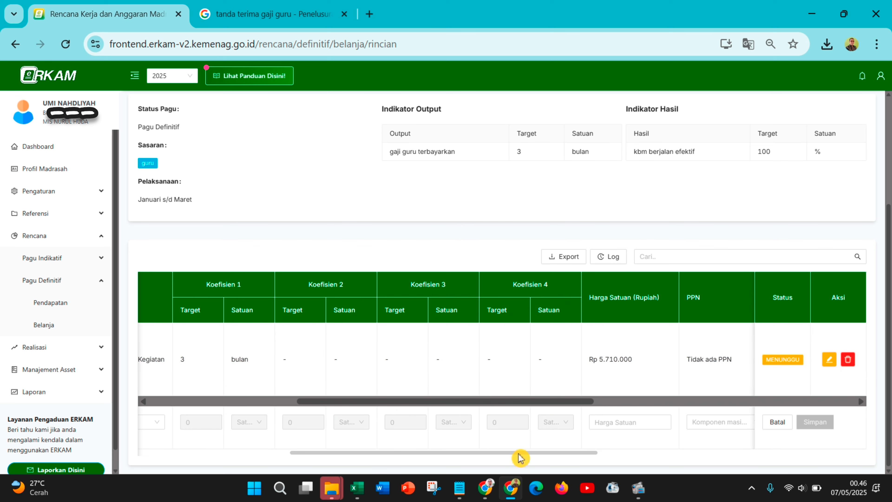
# Switch to the approver's browser window, reload Rencana Belanja Definitif and open the spending details of the PENGEMBANGAN PROSES PEMBELAJARAN activity.
pyautogui.click(488, 495)
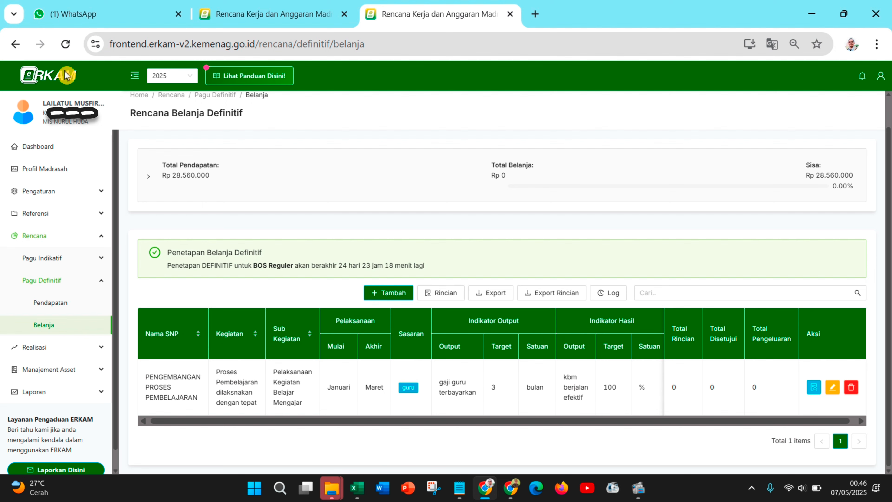
pyautogui.click(67, 47)
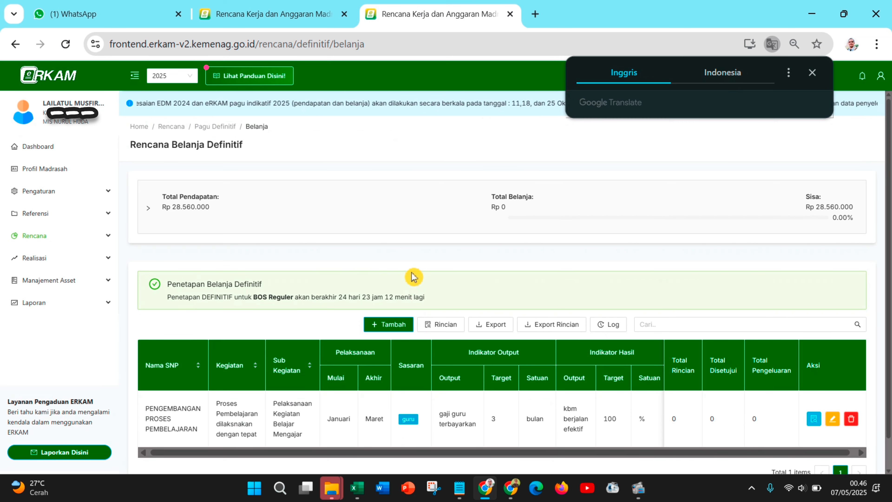
pyautogui.scroll(-1, 408, 321)
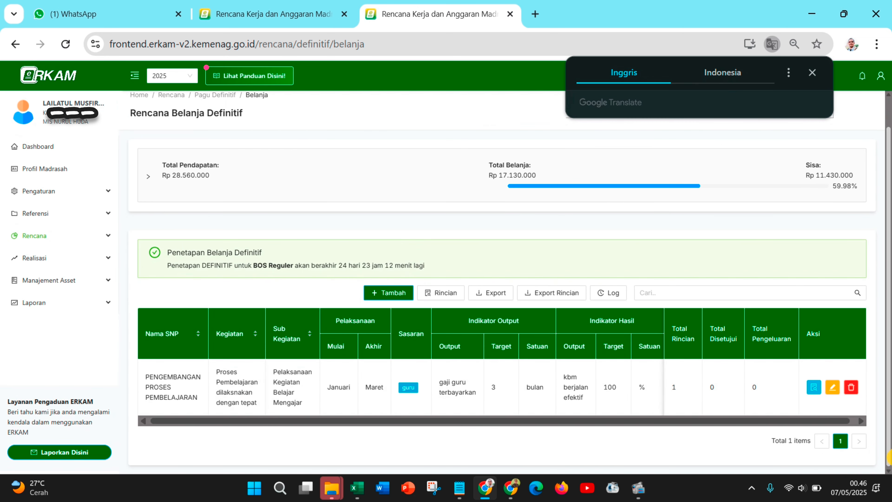
pyautogui.click(814, 387)
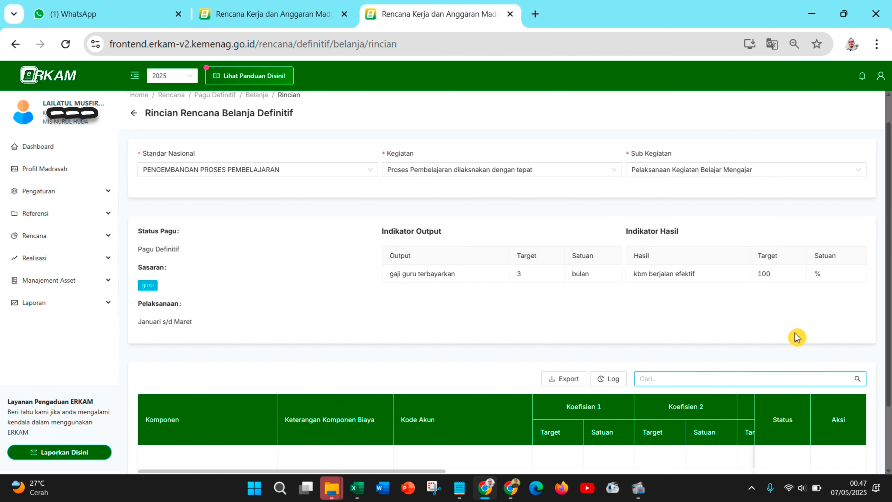
pyautogui.scroll(-3, 772, 316)
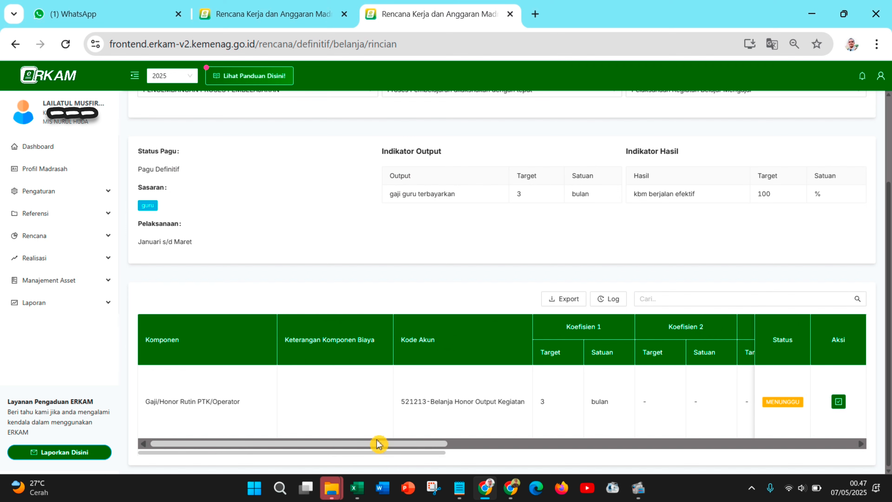
pyautogui.moveTo(380, 449); pyautogui.dragTo(788, 442)
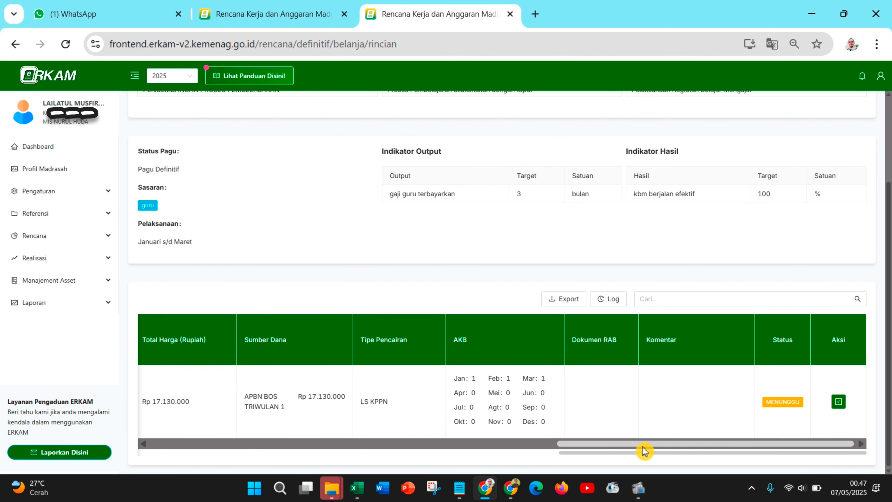
# Approve the Gaji/Honor Rutin PTK/Operator budget detail without a rejection note.
pyautogui.click(839, 407)
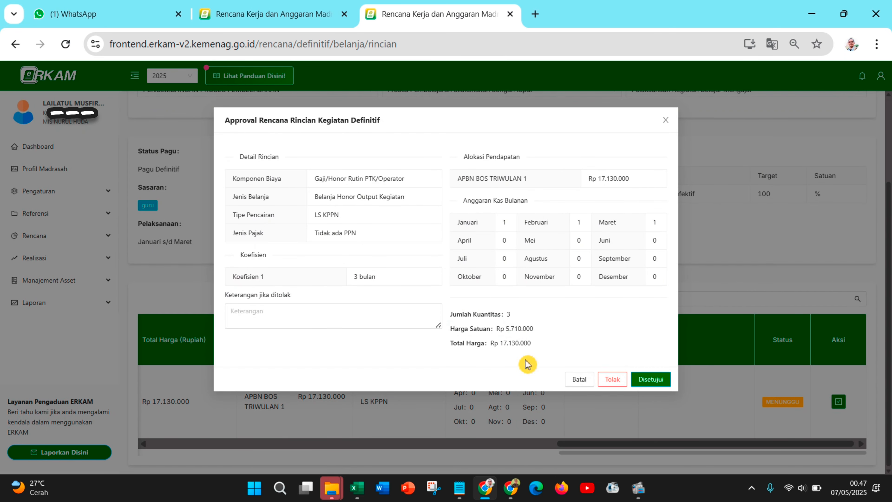
pyautogui.click(259, 314)
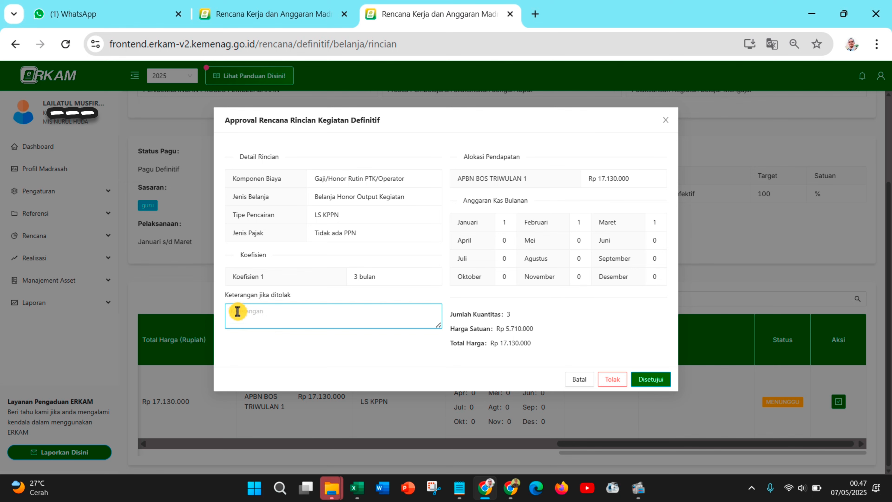
pyautogui.click(650, 379)
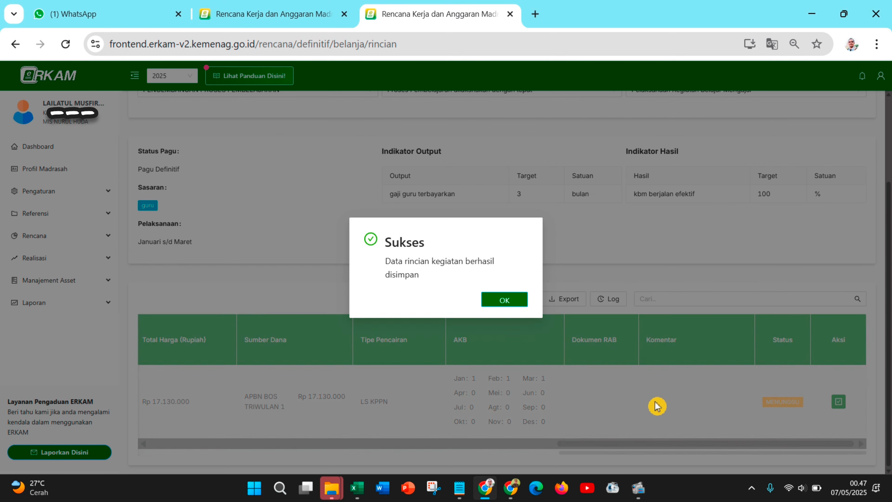
pyautogui.click(506, 302)
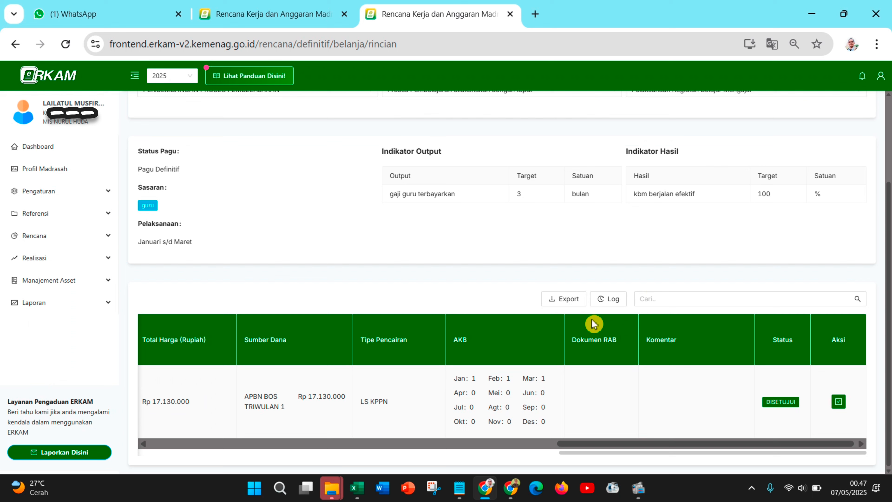
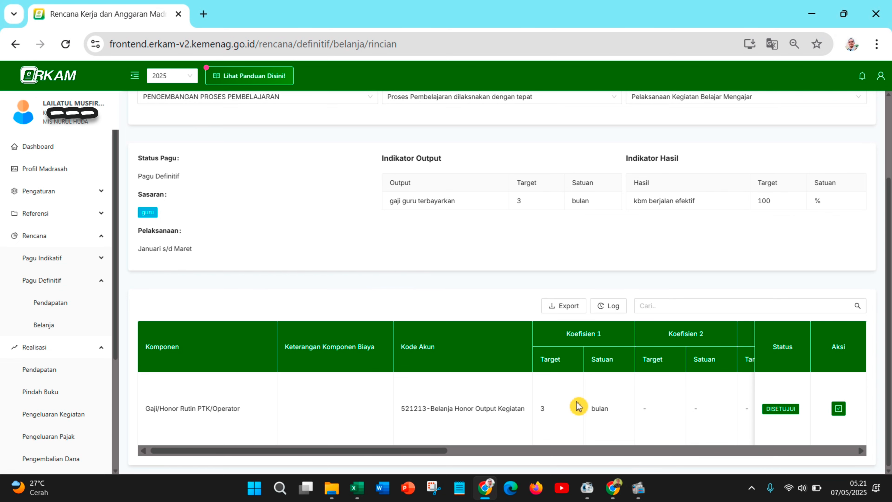
# Switch back to the browser window of the account that entered the budget and open its Realisasi Pendapatan page.
pyautogui.click(615, 491)
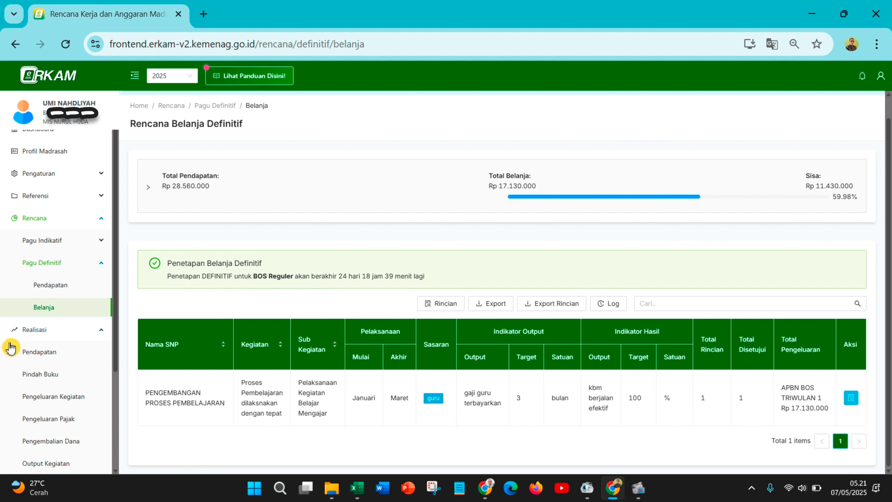
pyautogui.click(44, 334)
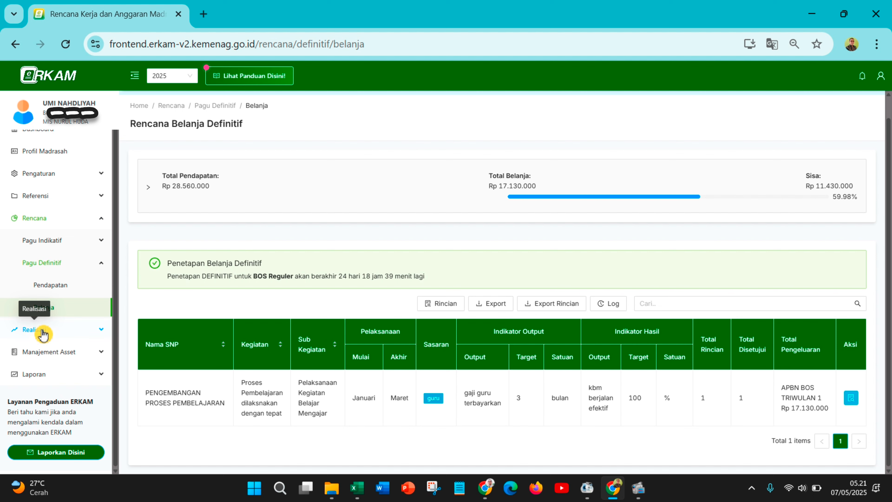
pyautogui.click(44, 334)
pyautogui.click(47, 359)
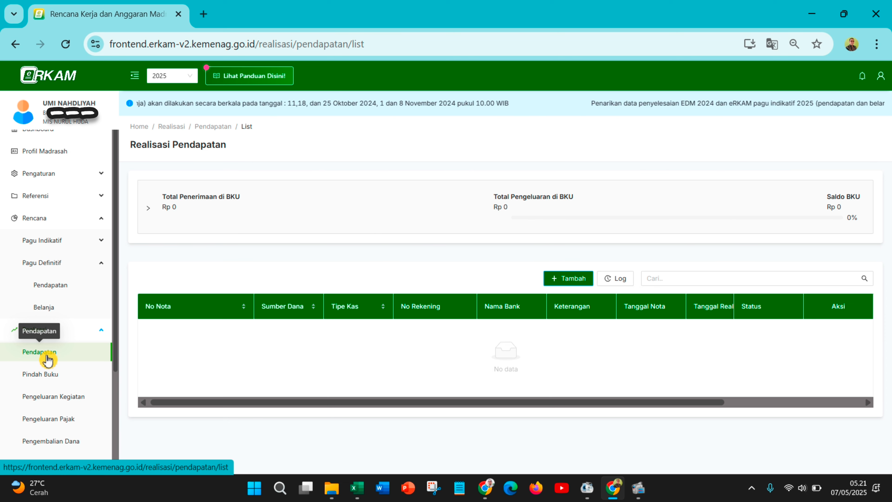
# Add an income note with Sumber Dana APBN BOS TRIWULAN 1, Tipe Kas Rekening Bank and the Bank Rakyat Indonesia account.
pyautogui.click(566, 279)
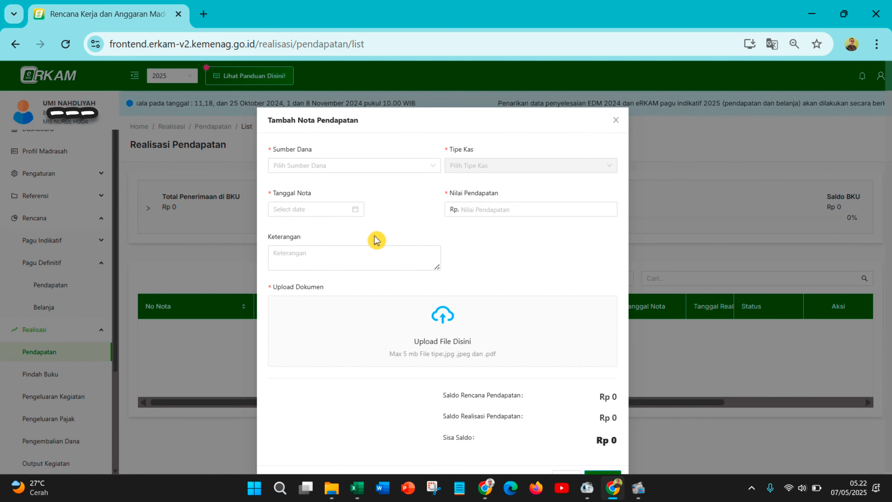
pyautogui.click(325, 169)
pyautogui.click(312, 185)
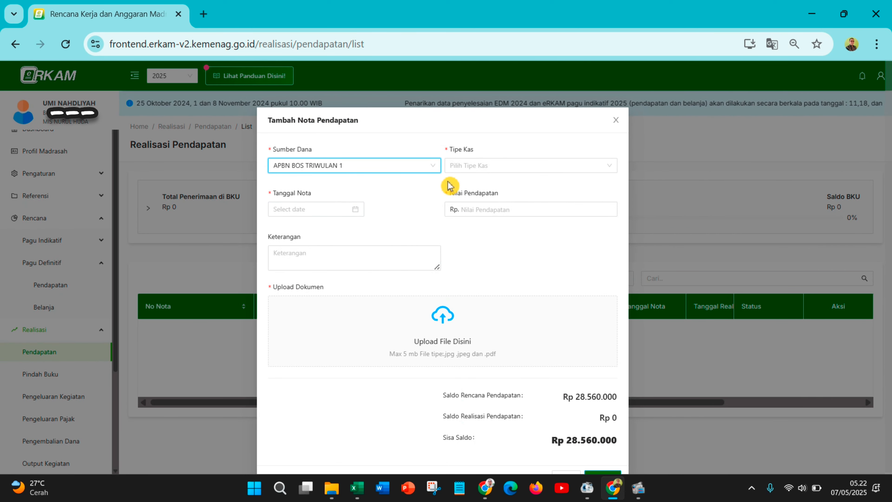
pyautogui.click(472, 169)
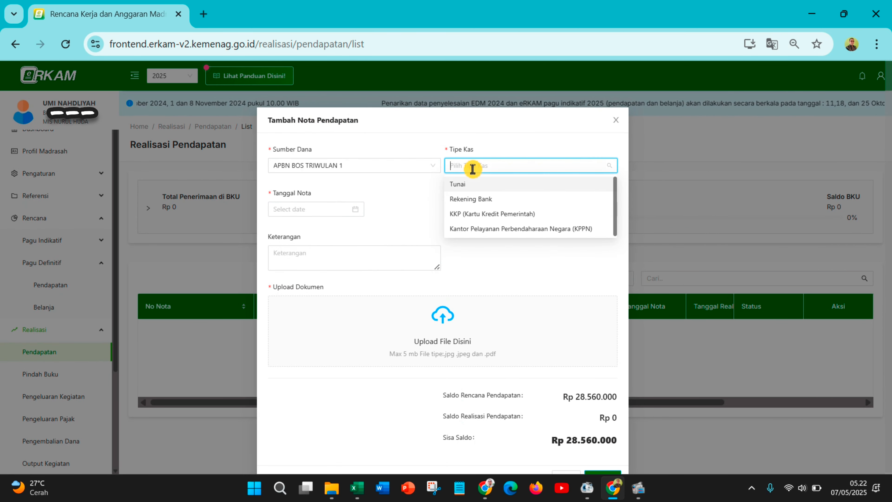
pyautogui.click(472, 202)
pyautogui.click(340, 213)
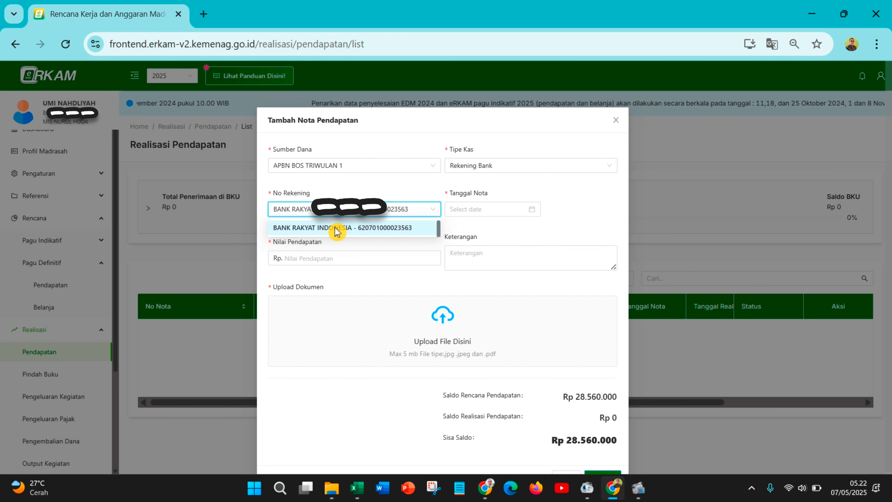
pyautogui.click(339, 230)
pyautogui.click(476, 209)
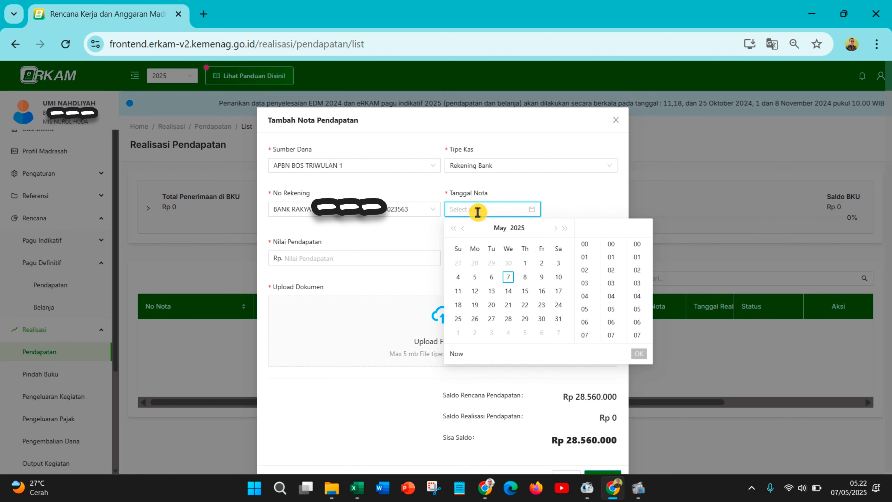
pyautogui.click(464, 229)
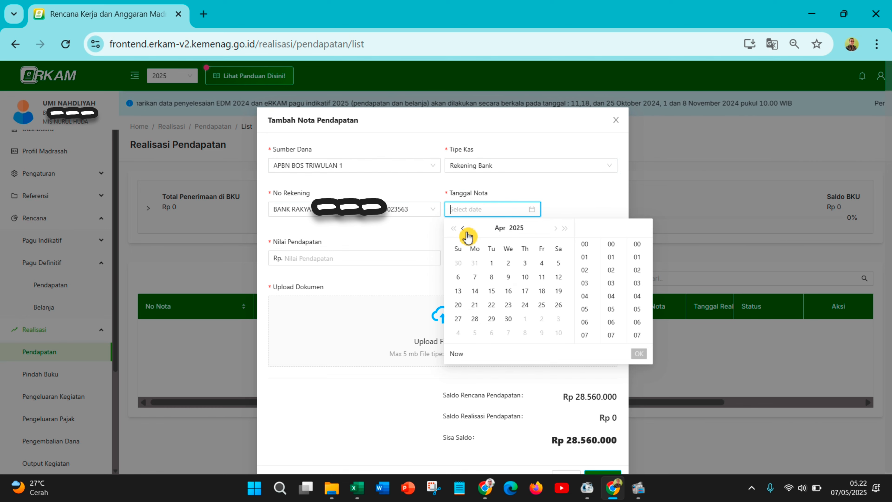
pyautogui.click(463, 229)
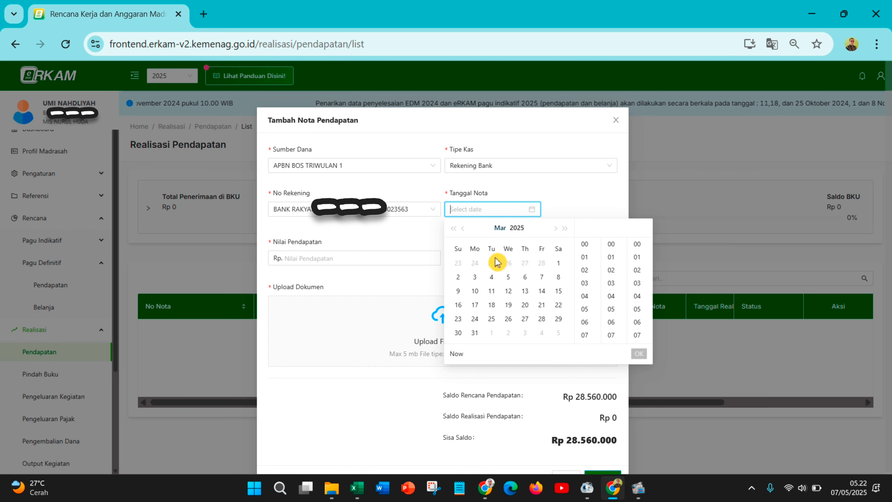
pyautogui.click(510, 280)
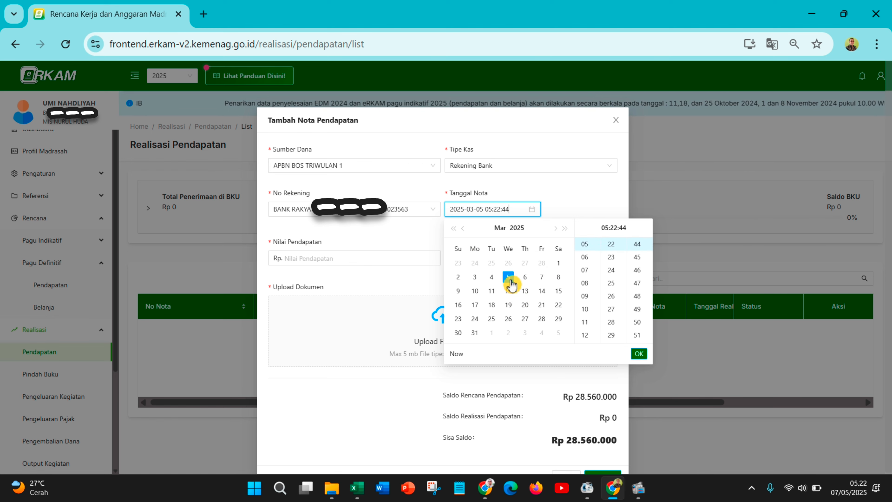
pyautogui.click(585, 283)
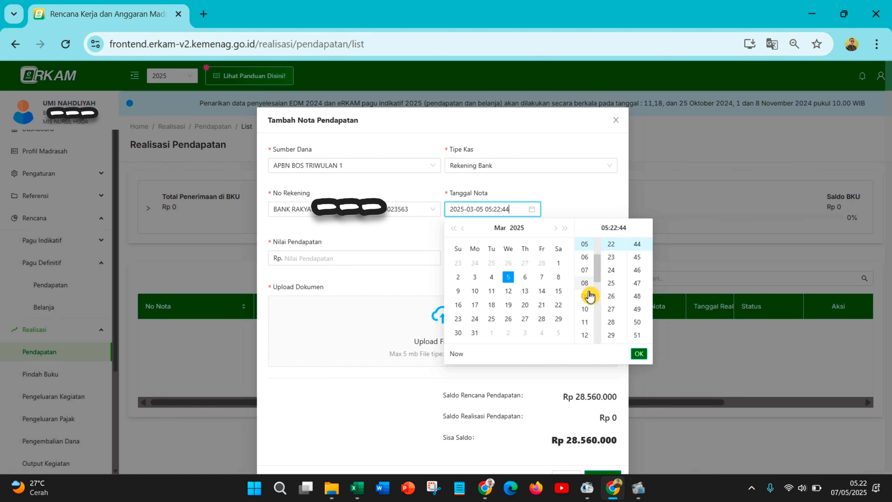
pyautogui.click(607, 286)
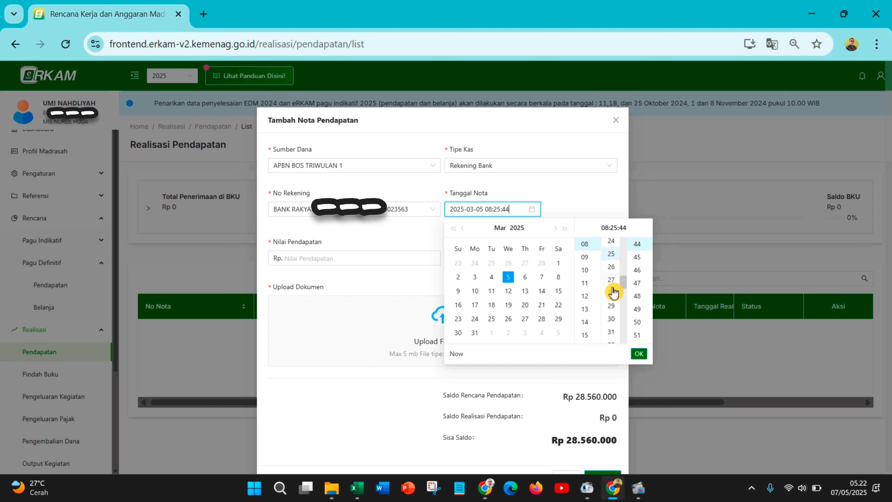
pyautogui.click(637, 289)
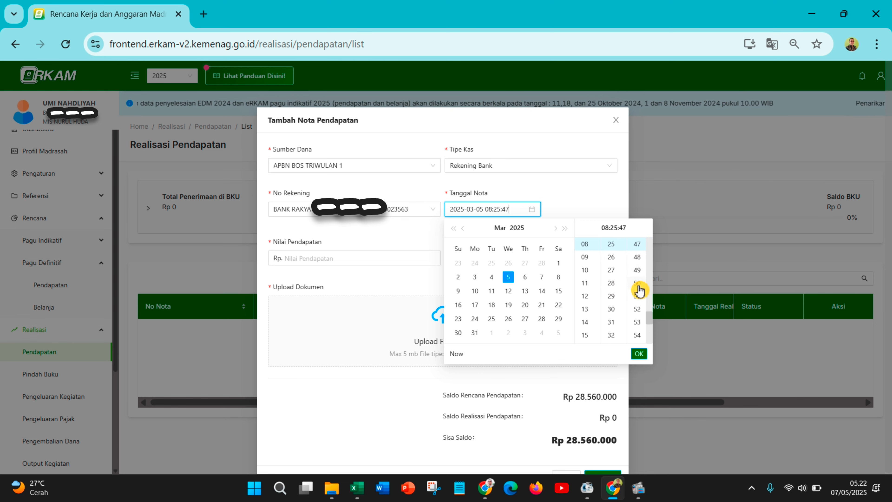
pyautogui.click(639, 356)
# Enter Rp 28.560.000 as the note's Nilai Pendapatan.
pyautogui.click(334, 258)
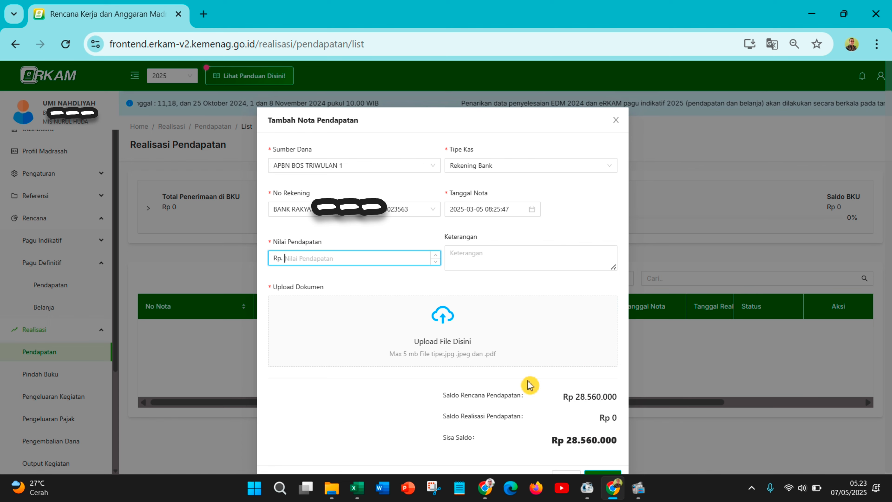
pyautogui.write('28')
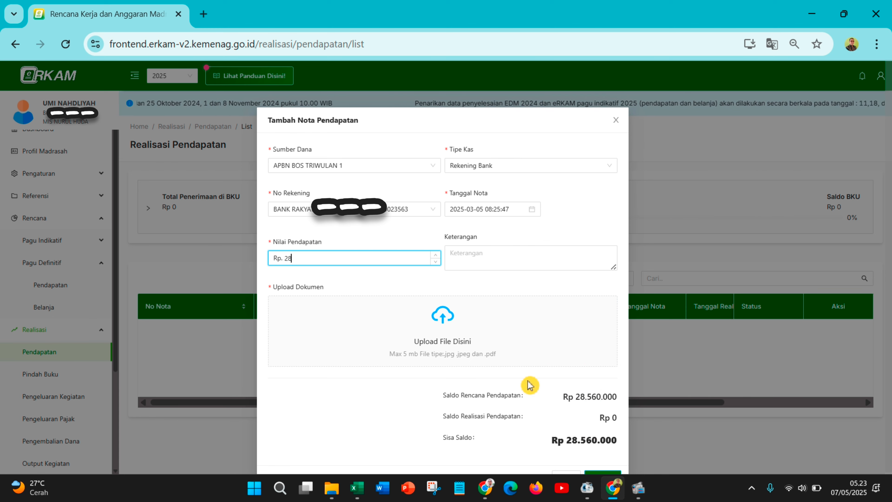
pyautogui.write(',56')
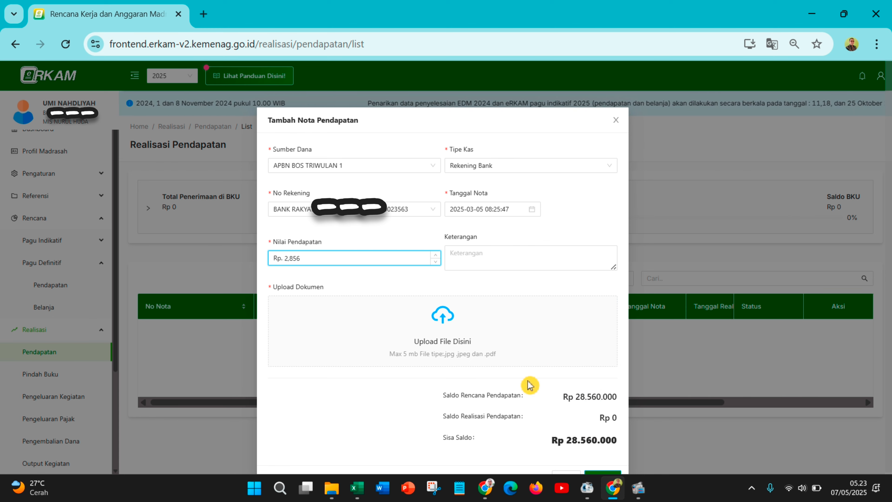
pyautogui.write('0,')
pyautogui.write('00')
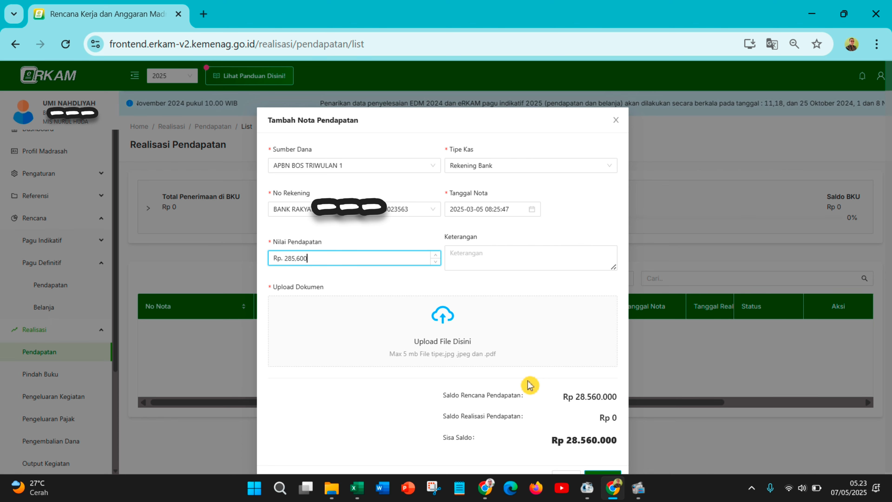
pyautogui.write('0')
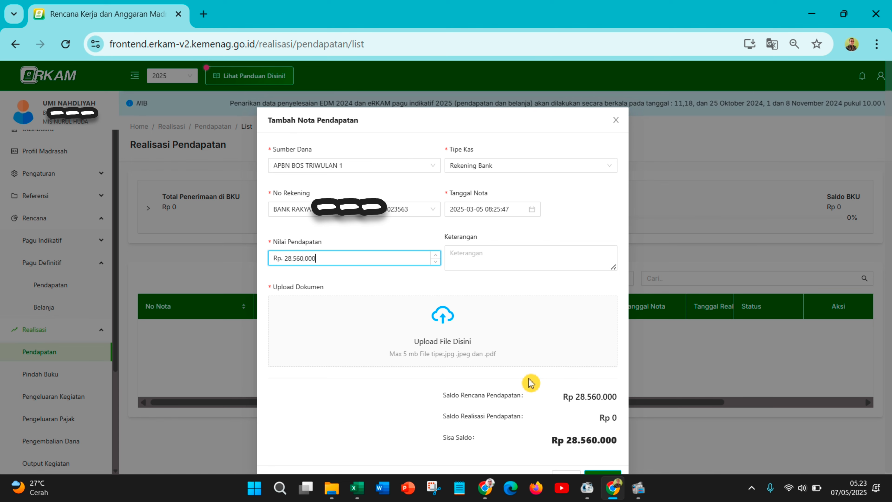
# Describe the income note as BOS APBN TW 1 in its Keterangan.
pyautogui.click(467, 259)
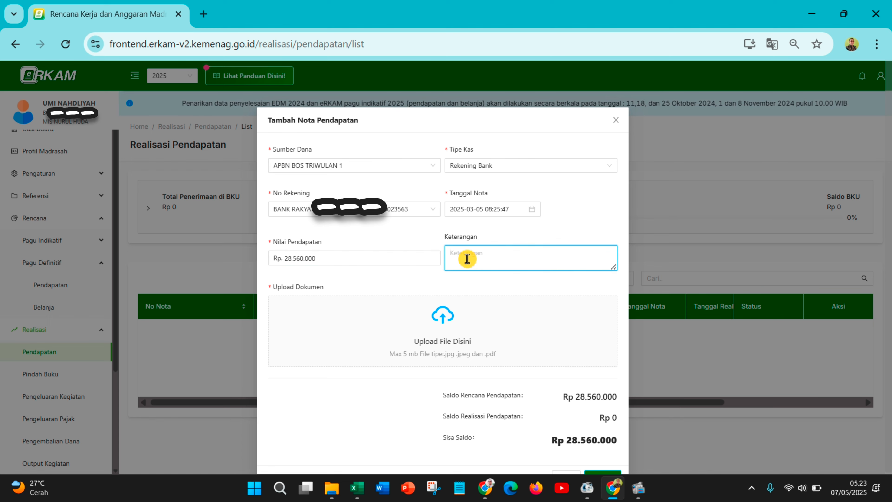
pyautogui.write('B')
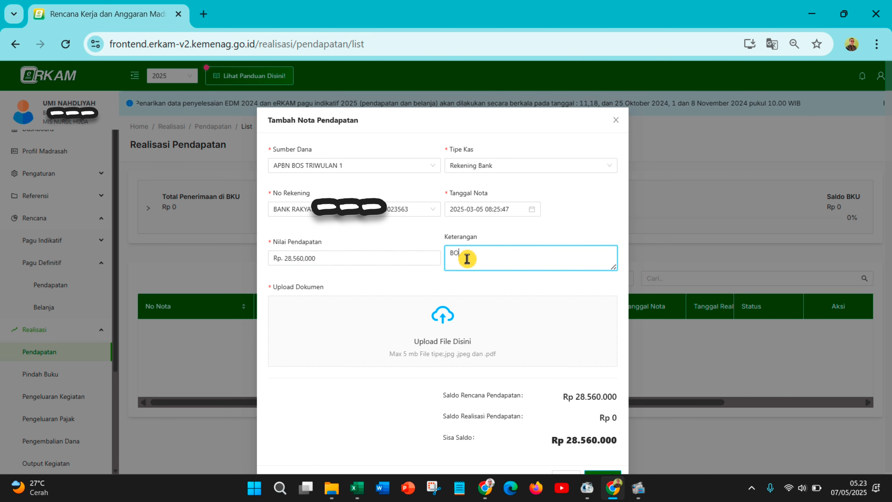
pyautogui.write('OS AP')
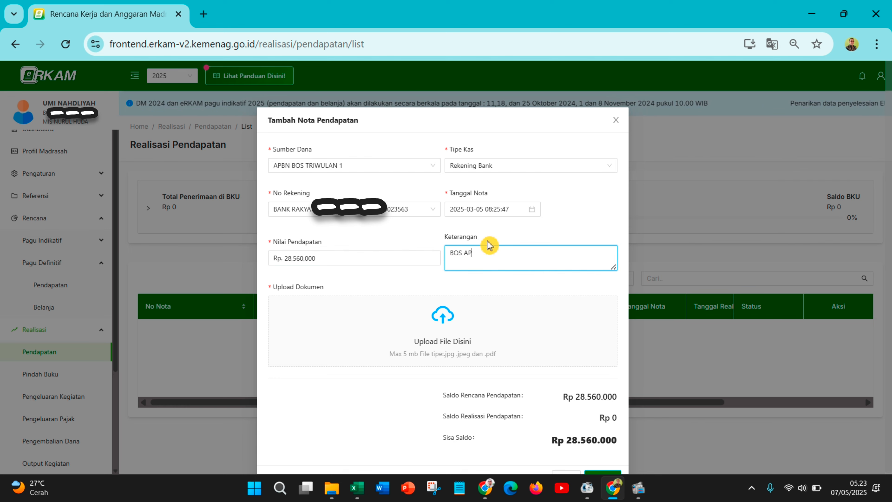
pyautogui.write('BN TW 1')
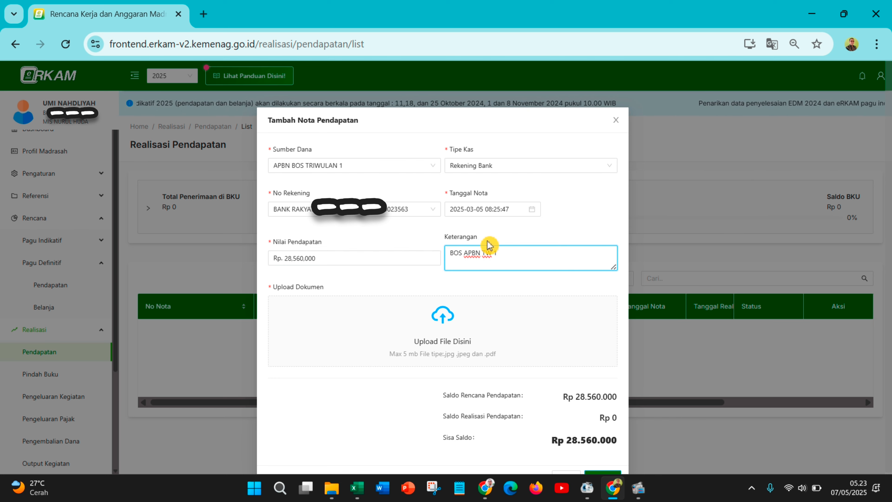
# Attach the file Penetapan Definitf Portal BOS as the supporting document and save the income note.
pyautogui.click(447, 323)
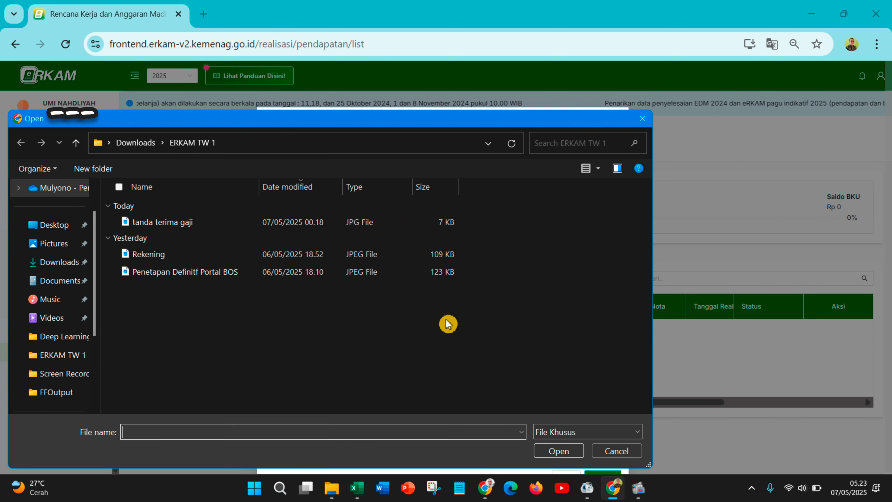
pyautogui.click(211, 275)
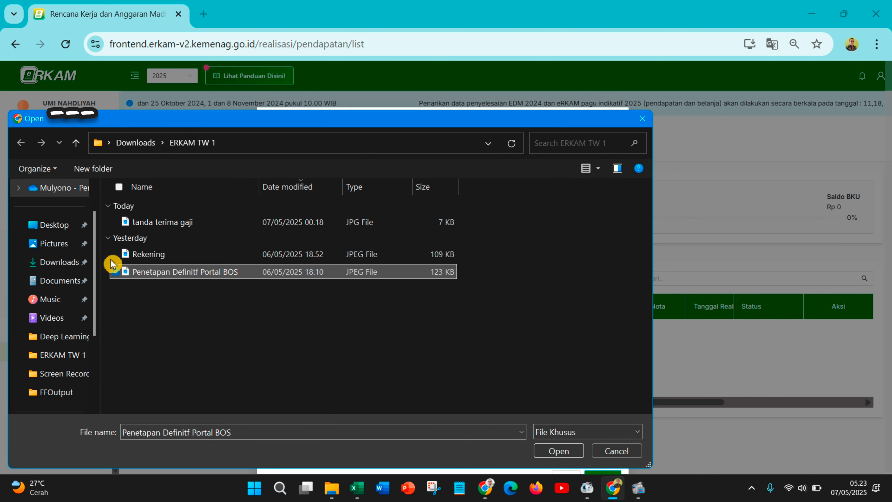
pyautogui.click(545, 453)
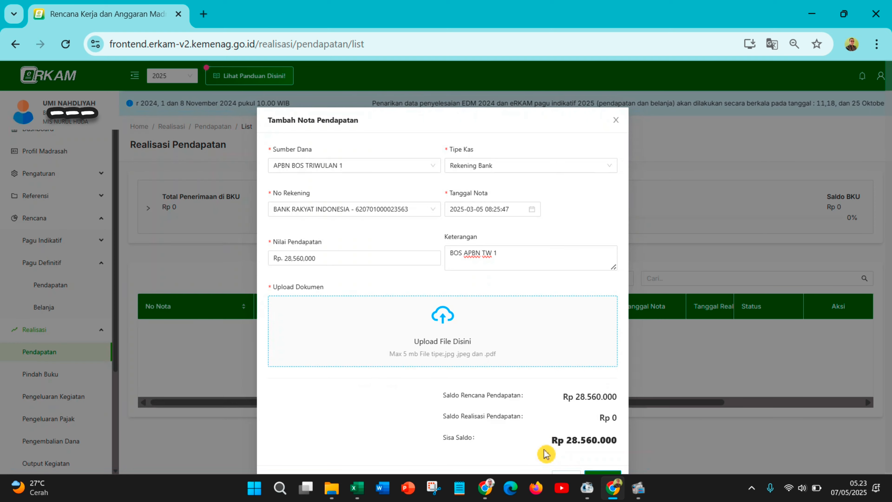
pyautogui.scroll(-1, 527, 362)
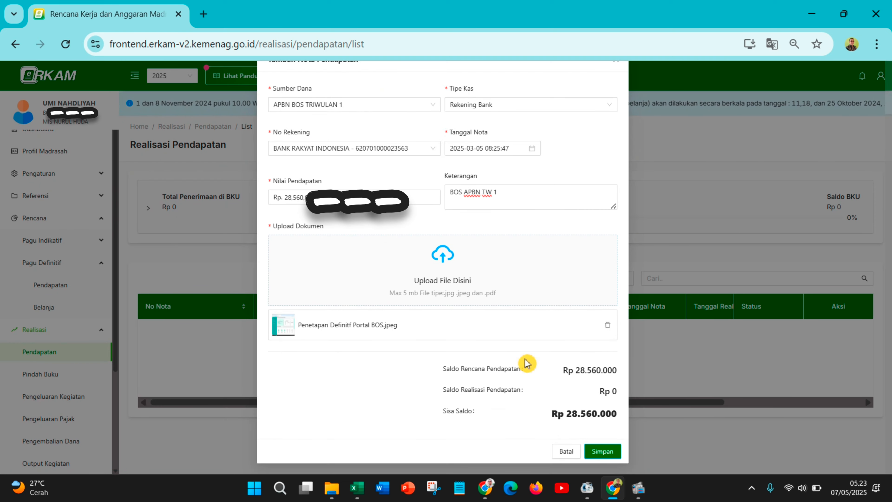
pyautogui.click(602, 453)
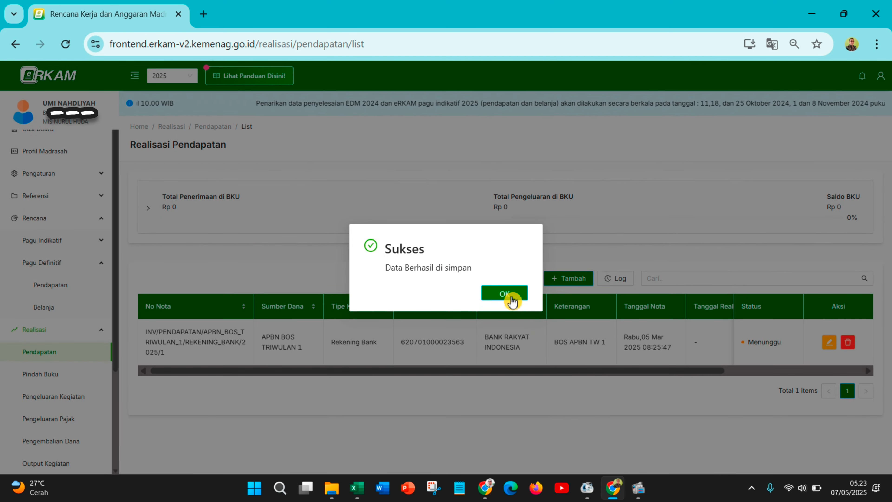
pyautogui.click(511, 295)
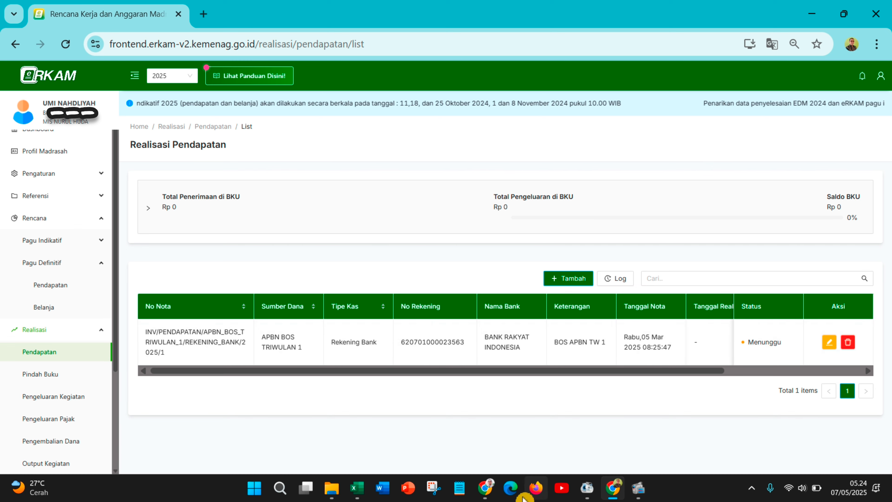
# Switch to the approver's browser window, open its Realisasi Pendapatan page and reload it.
pyautogui.click(491, 497)
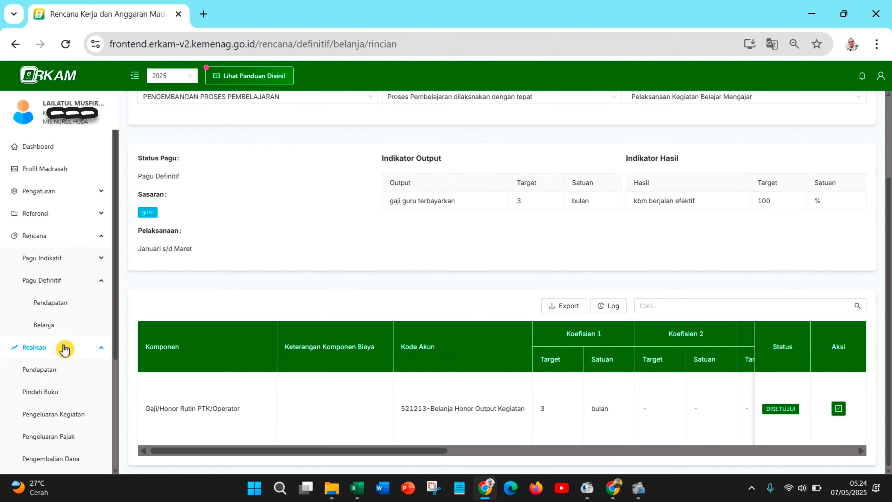
pyautogui.click(45, 354)
pyautogui.scroll(-1, 49, 346)
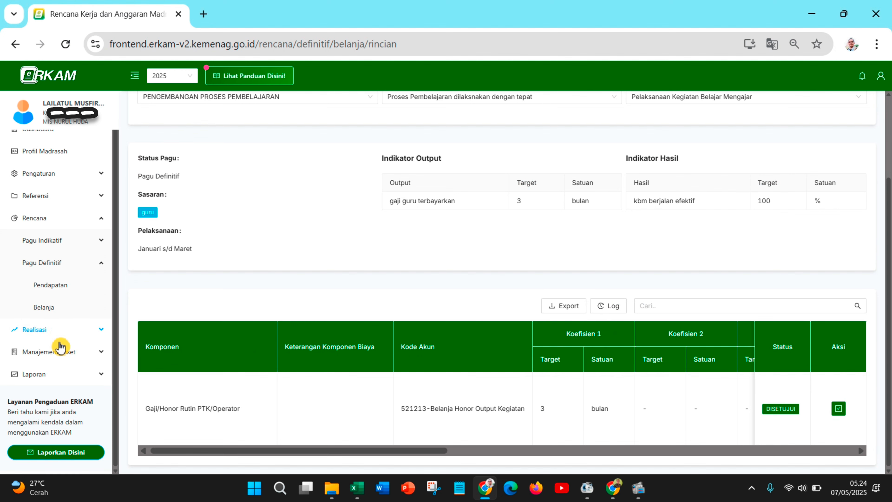
pyautogui.click(52, 330)
pyautogui.click(52, 351)
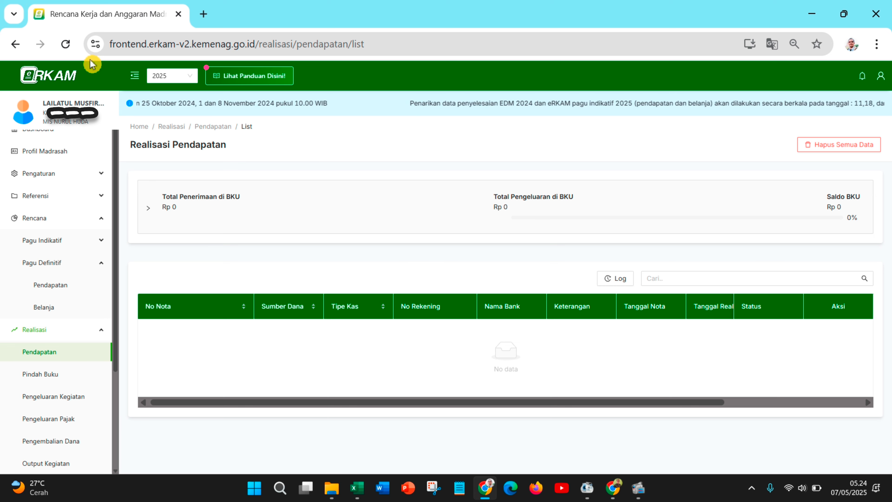
pyautogui.click(65, 44)
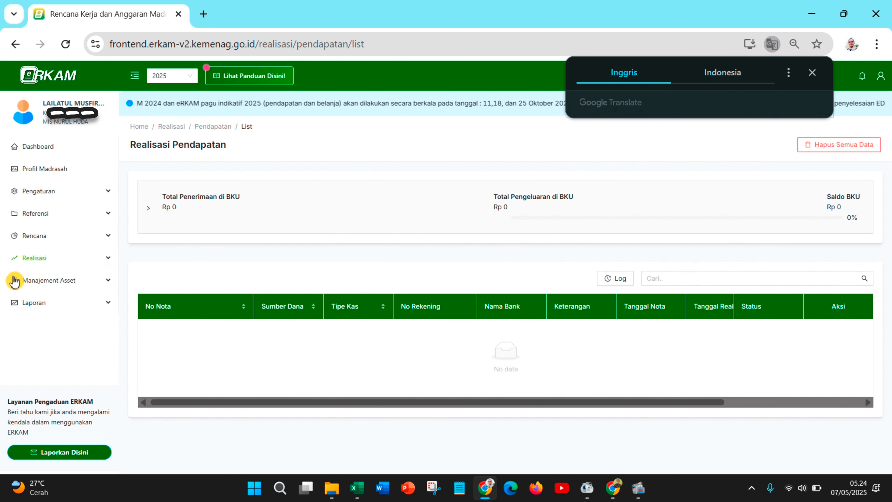
pyautogui.click(34, 258)
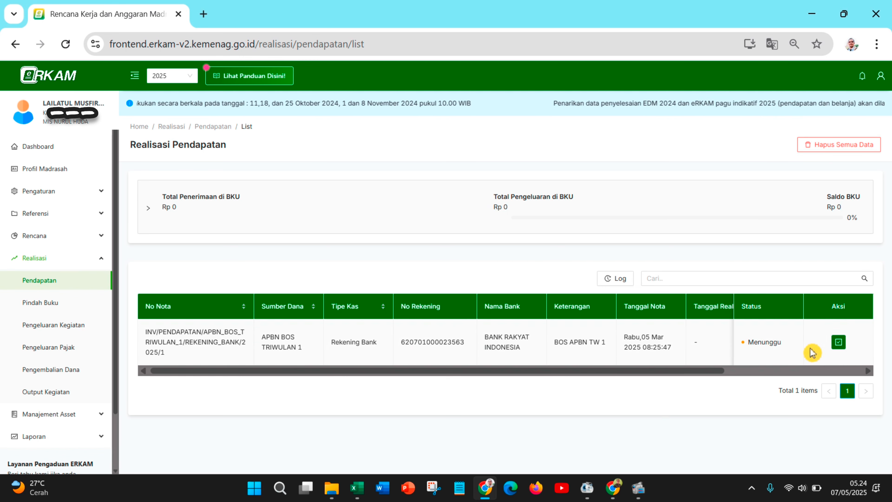
# Review and approve the APBN BOS TRIWULAN 1 income note.
pyautogui.click(839, 342)
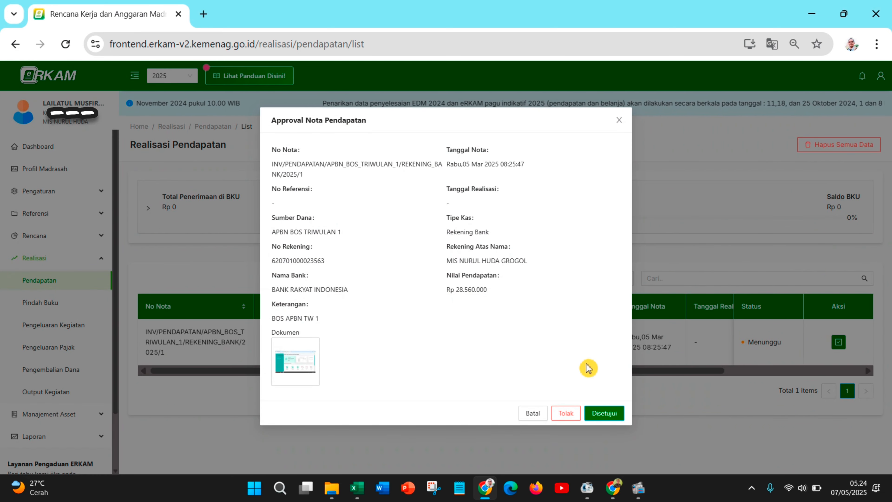
pyautogui.click(610, 415)
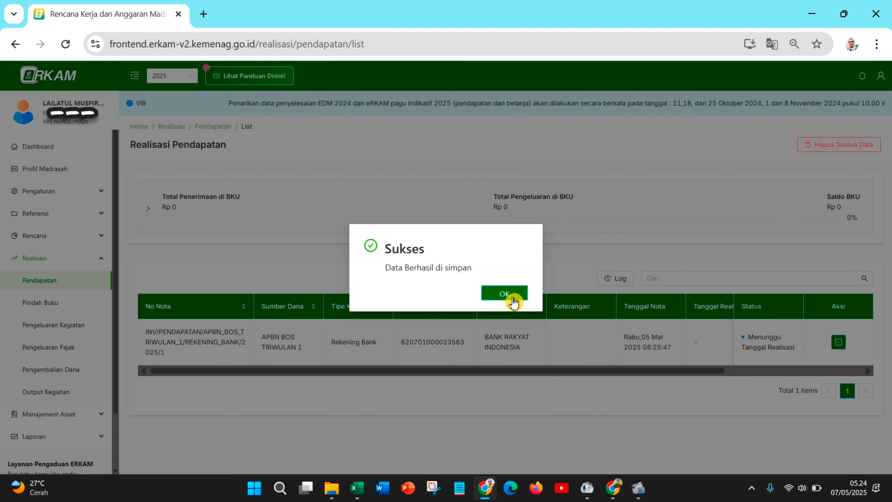
pyautogui.click(512, 301)
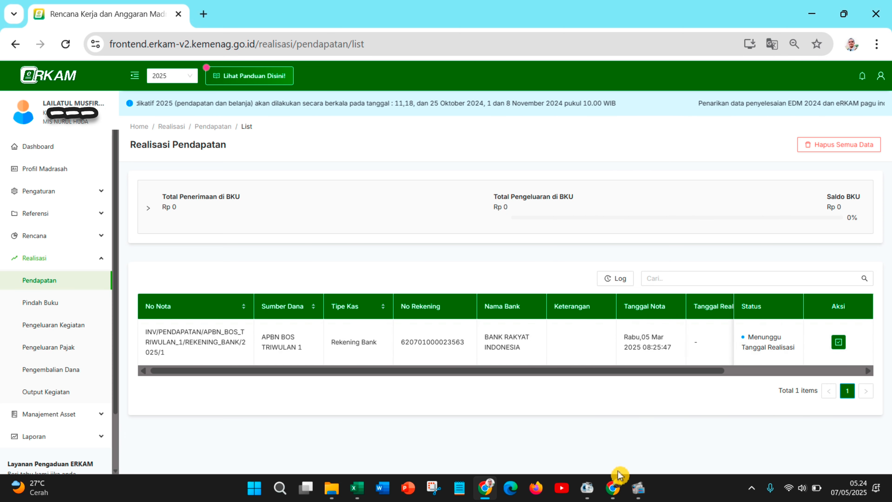
# Switch back to the note creator's browser window, reload the Realisasi Pendapatan page and open the income note's realisation date form.
pyautogui.click(618, 493)
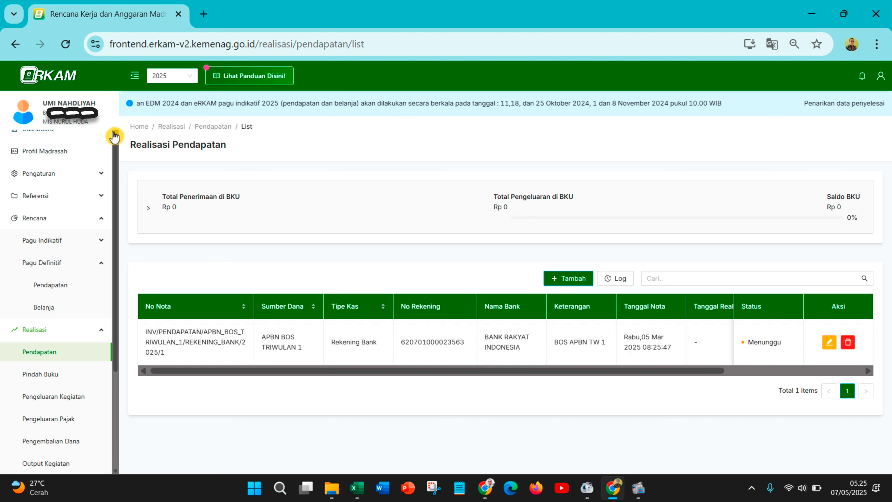
pyautogui.click(70, 53)
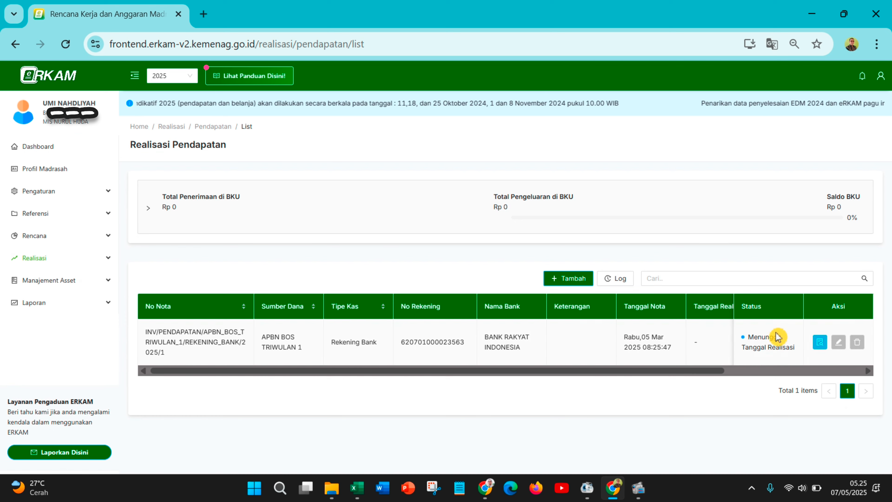
pyautogui.click(820, 343)
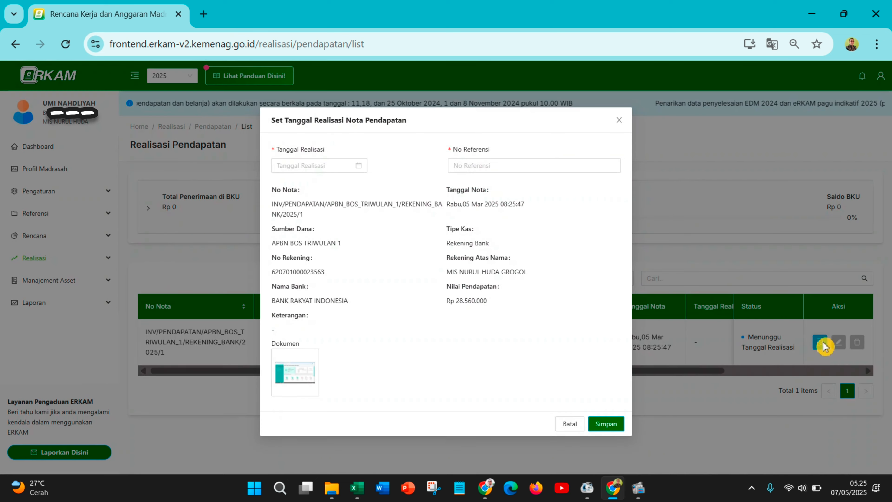
pyautogui.click(322, 167)
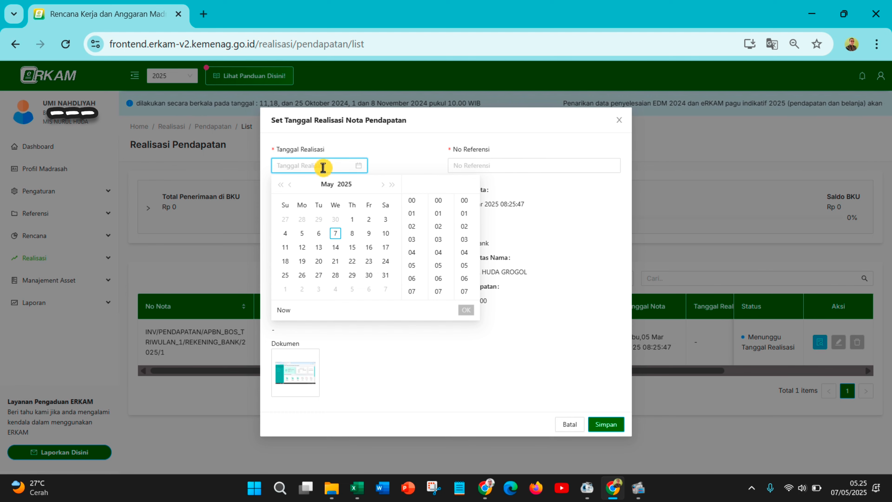
pyautogui.click(295, 190)
pyautogui.click(290, 184)
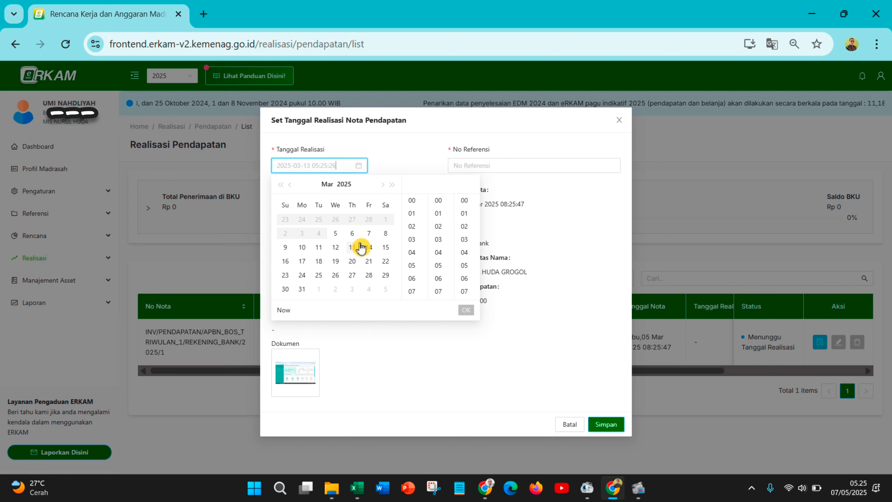
pyautogui.click(354, 237)
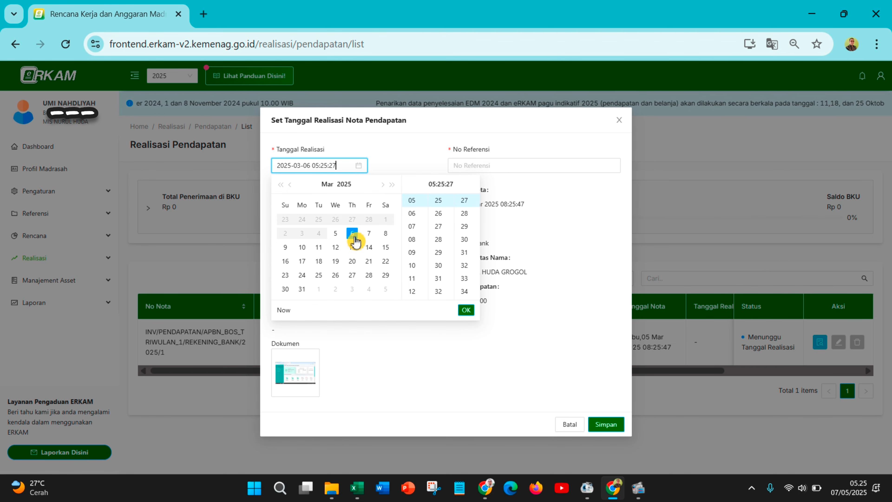
pyautogui.click(412, 240)
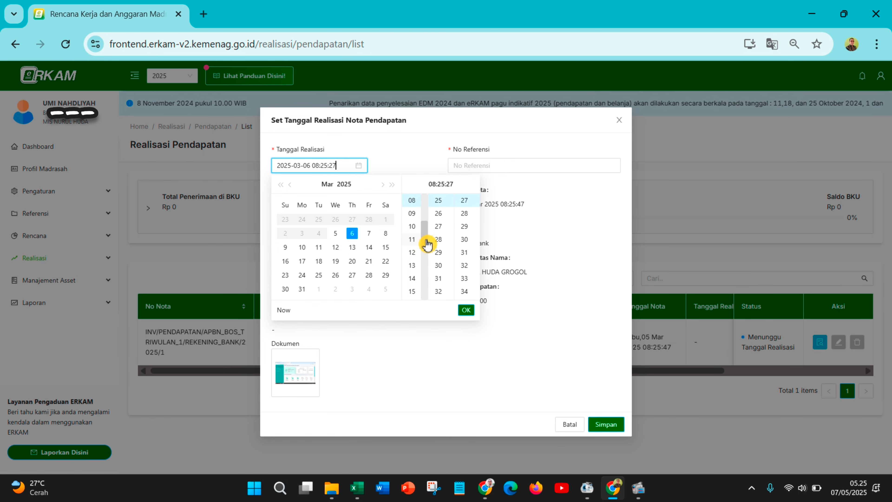
pyautogui.click(439, 243)
pyautogui.click(464, 240)
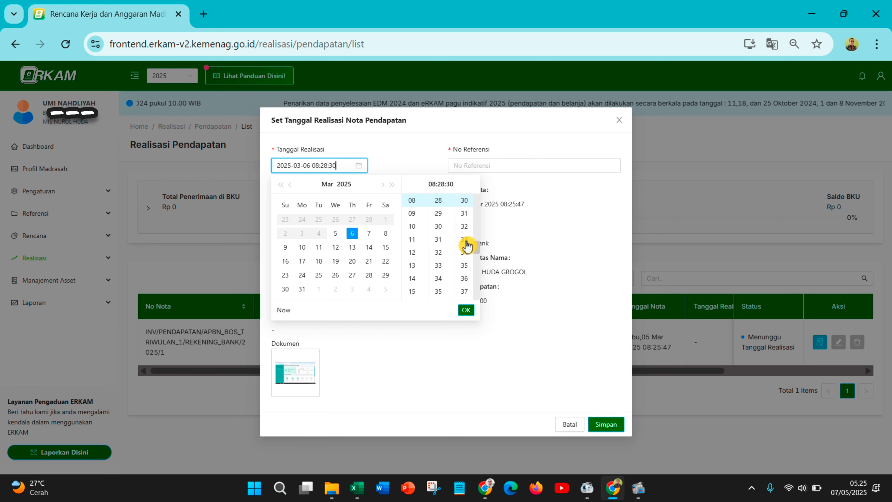
pyautogui.click(465, 309)
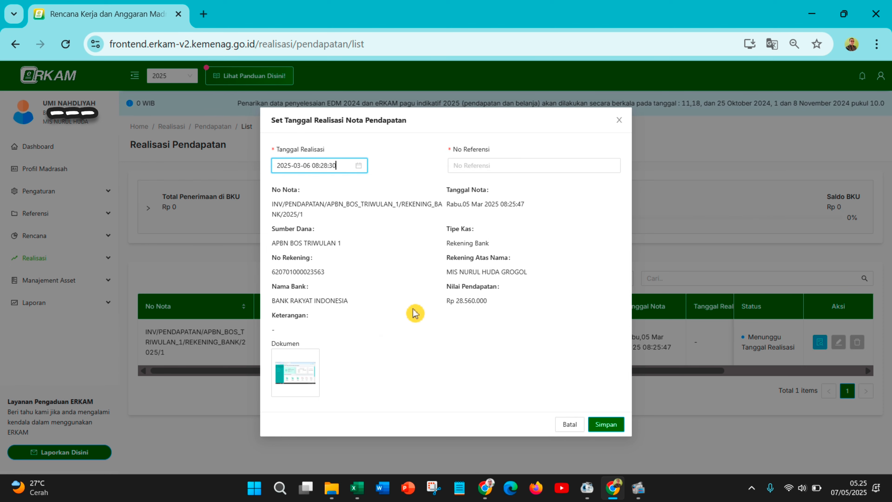
# Enter 001 as the No Referensi and save the income note's realisation date.
pyautogui.click(478, 167)
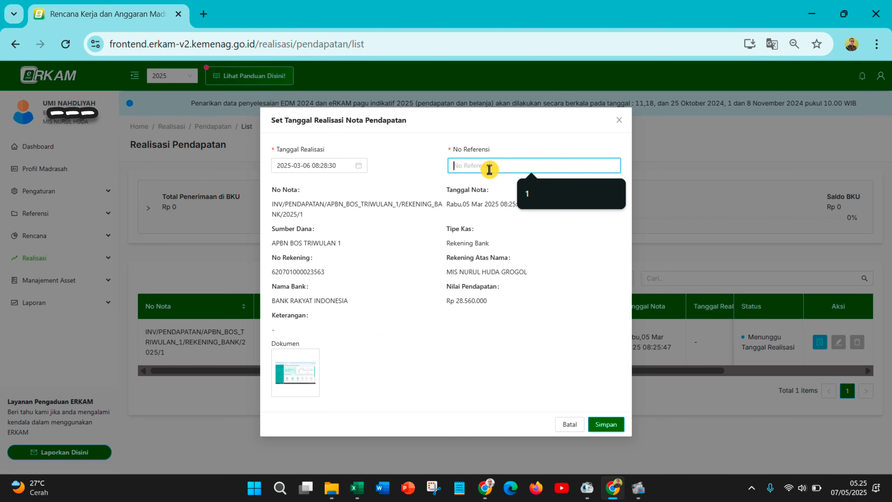
pyautogui.write('1')
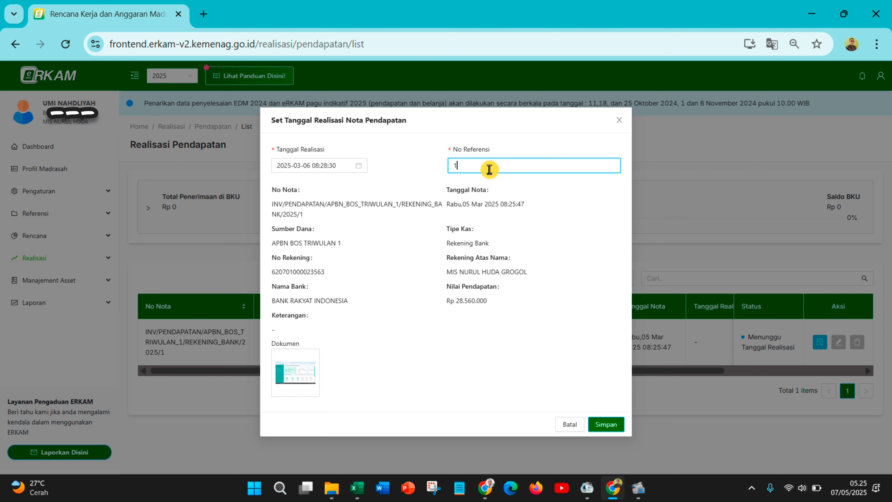
pyautogui.press('BackSpace')
pyautogui.write('00')
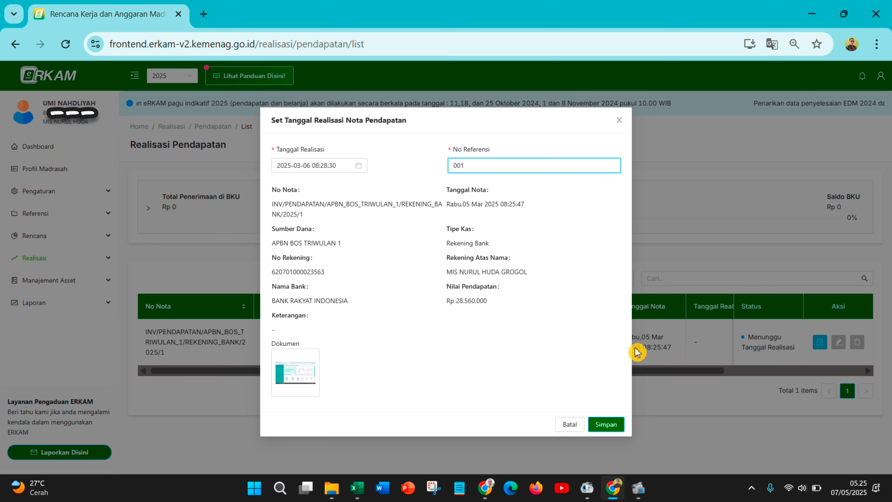
pyautogui.click(613, 425)
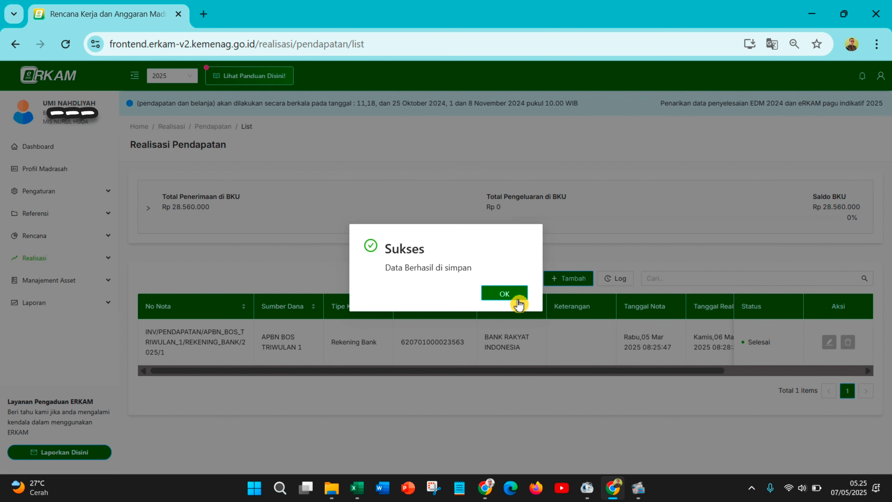
pyautogui.click(518, 303)
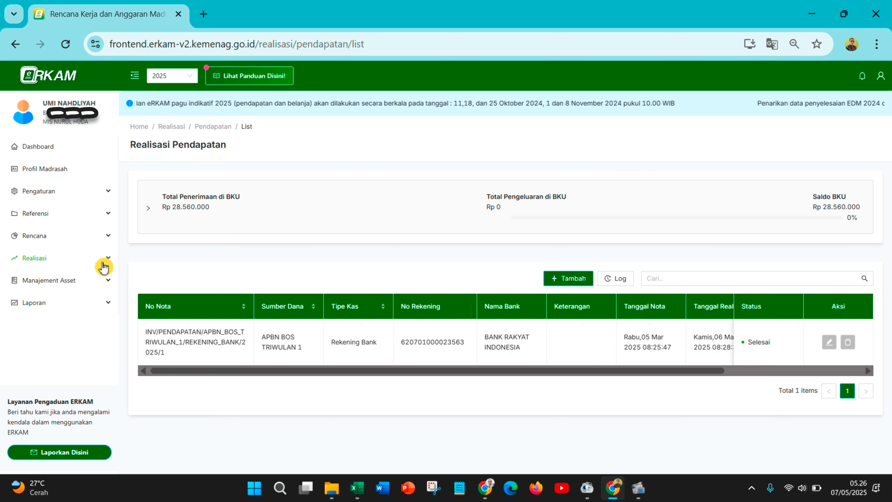
# Open the Realisasi Pindah Buku page and start a new Pindah Buku note.
pyautogui.click(49, 263)
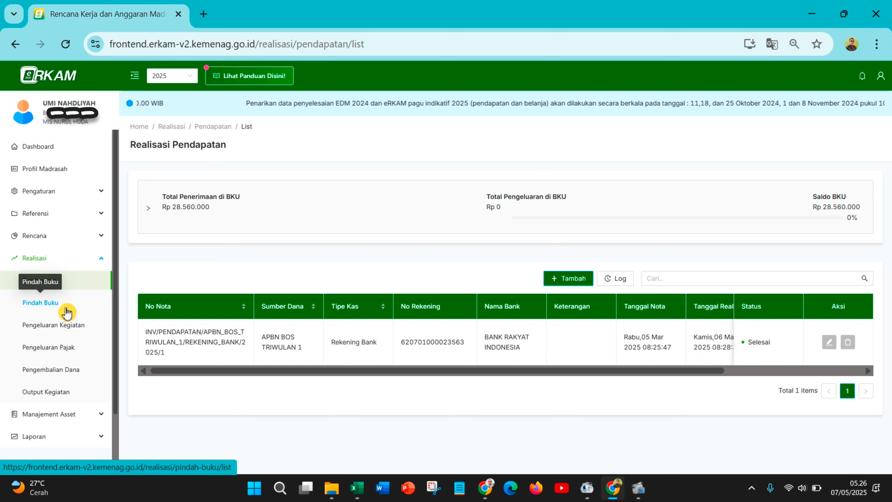
pyautogui.click(55, 308)
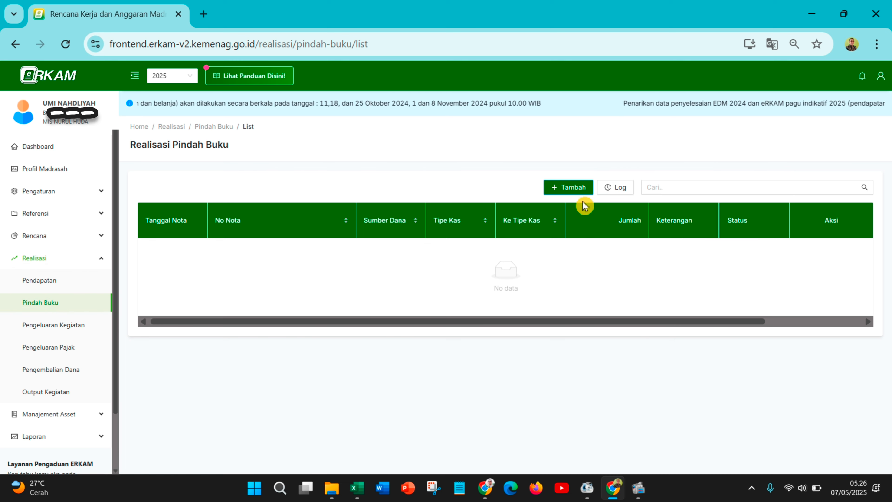
pyautogui.click(568, 188)
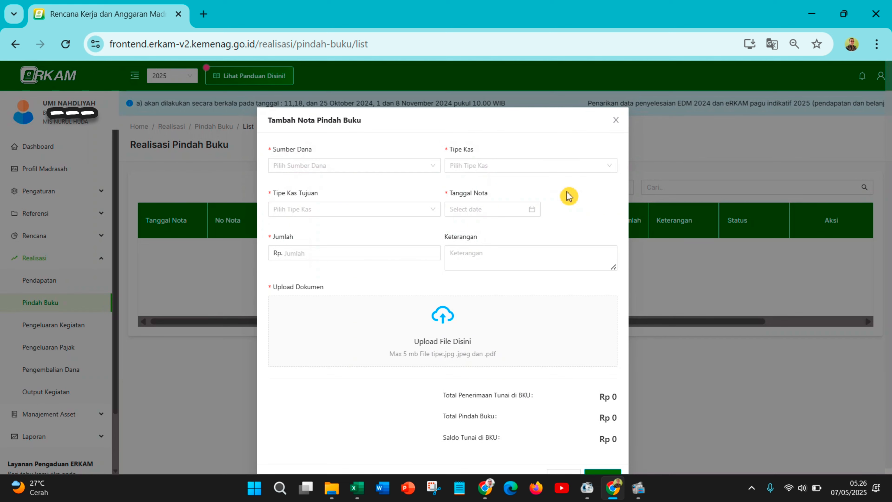
# Set the transfer from APBN BOS TRIWULAN 1, Rekening Bank, using the BANK RAKYAT INDONESIA account, to Tunai as the Tipe Kas Tujuan.
pyautogui.click(316, 168)
pyautogui.click(328, 185)
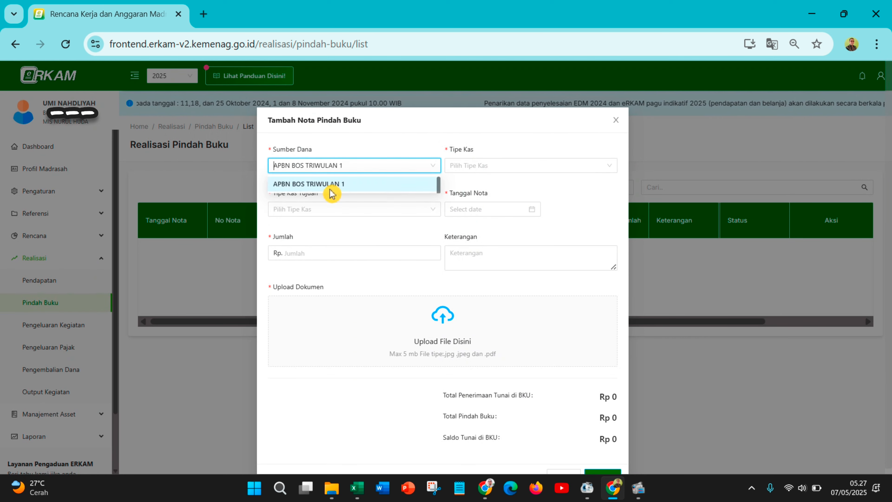
pyautogui.click(483, 165)
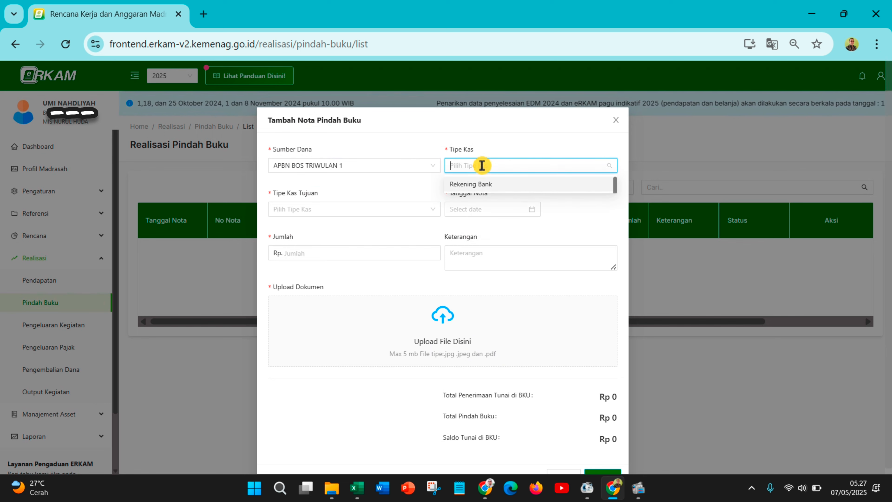
pyautogui.click(479, 189)
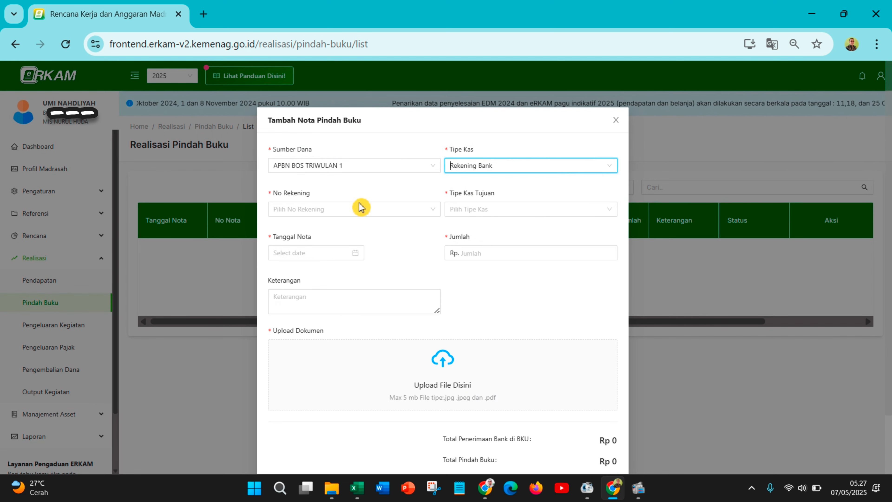
pyautogui.click(352, 209)
pyautogui.click(346, 228)
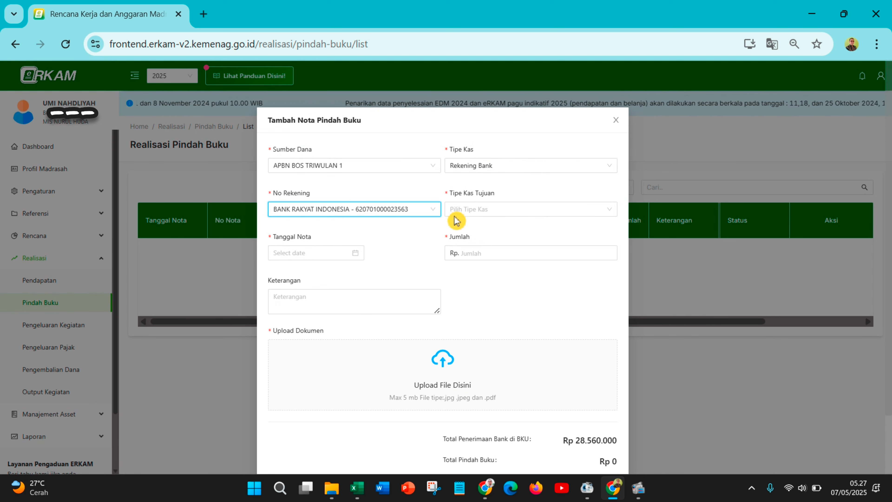
pyautogui.click(468, 209)
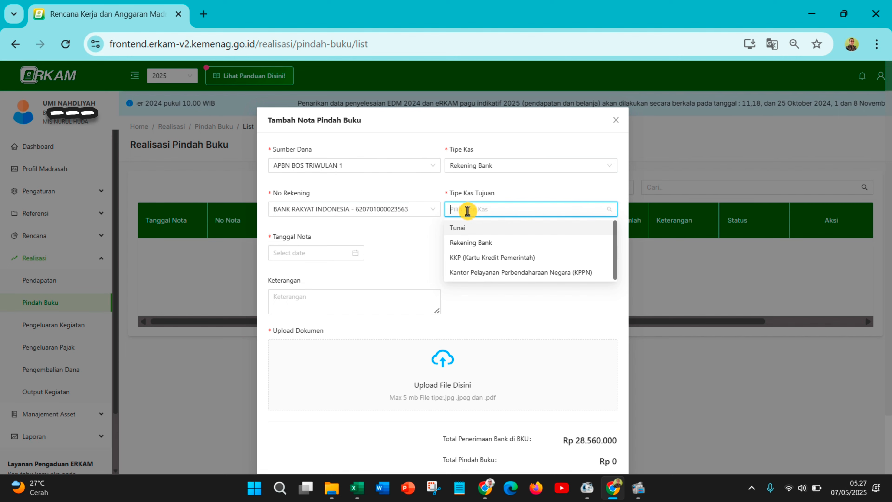
pyautogui.click(468, 229)
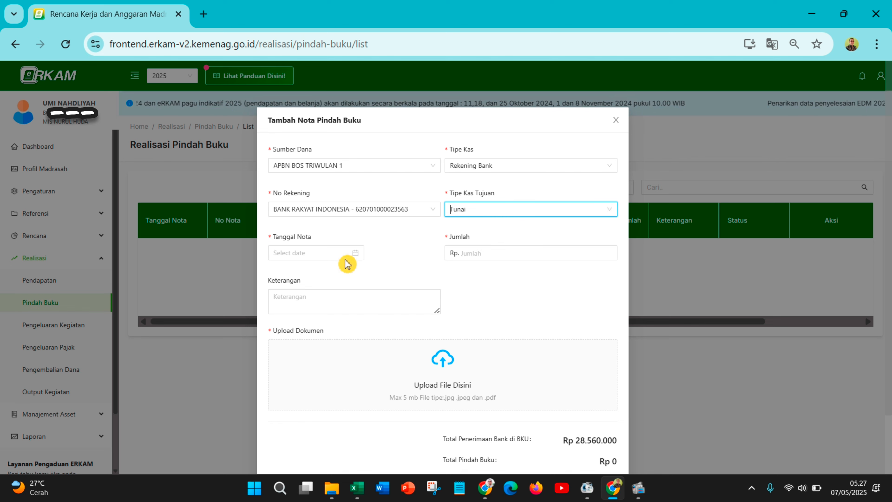
pyautogui.click(334, 253)
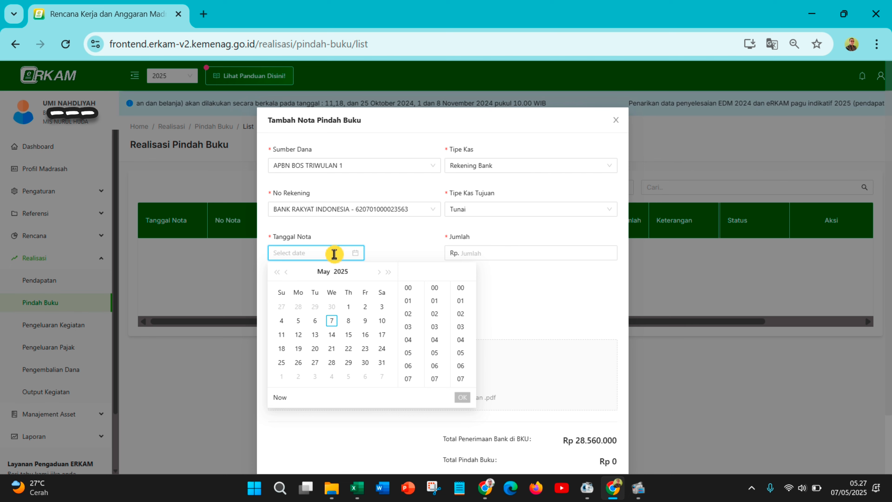
pyautogui.click(287, 273)
pyautogui.click(287, 273)
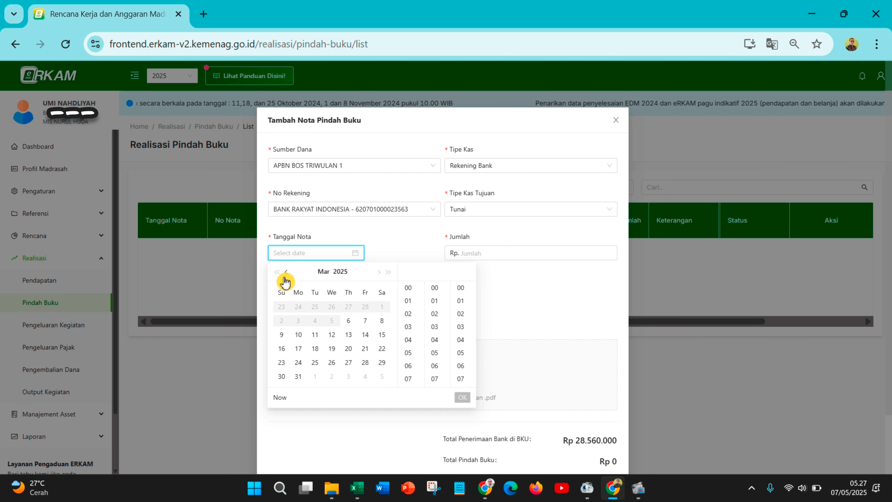
pyautogui.click(299, 363)
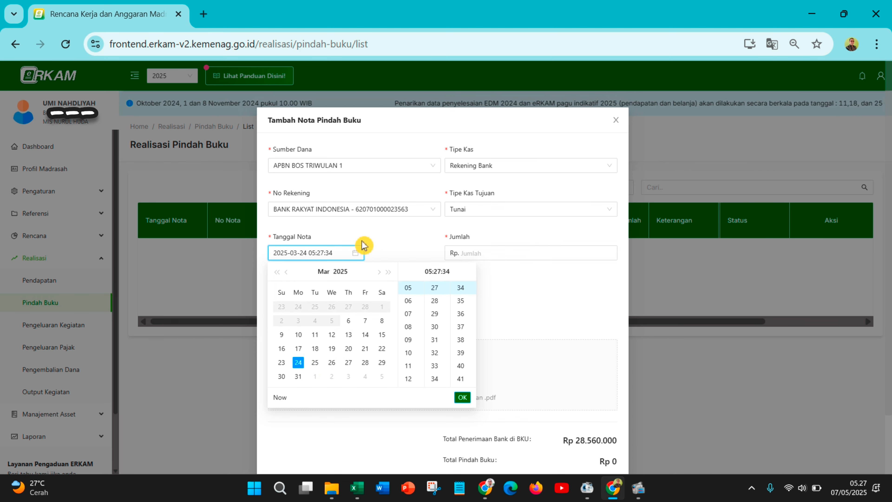
pyautogui.click(408, 340)
pyautogui.click(436, 340)
pyautogui.click(460, 341)
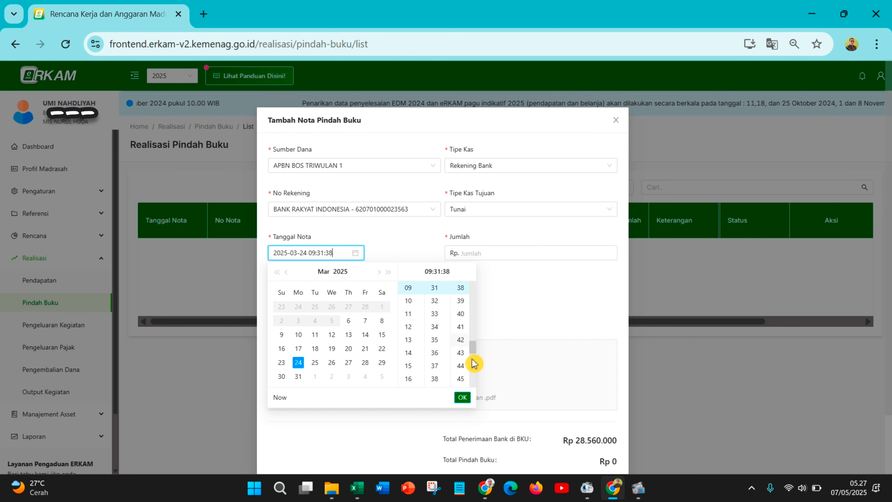
pyautogui.click(462, 397)
# Enter Rp 28.560.000 as the Pindah Buku note's Jumlah.
pyautogui.click(484, 257)
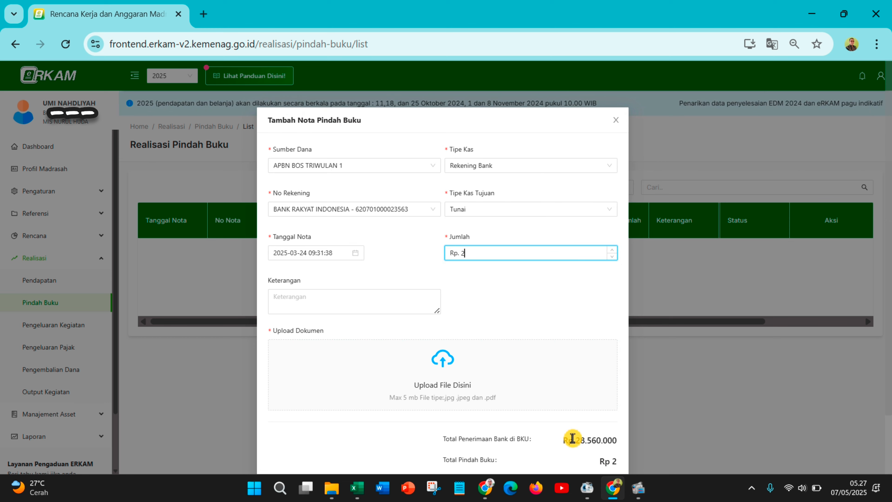
pyautogui.write('8')
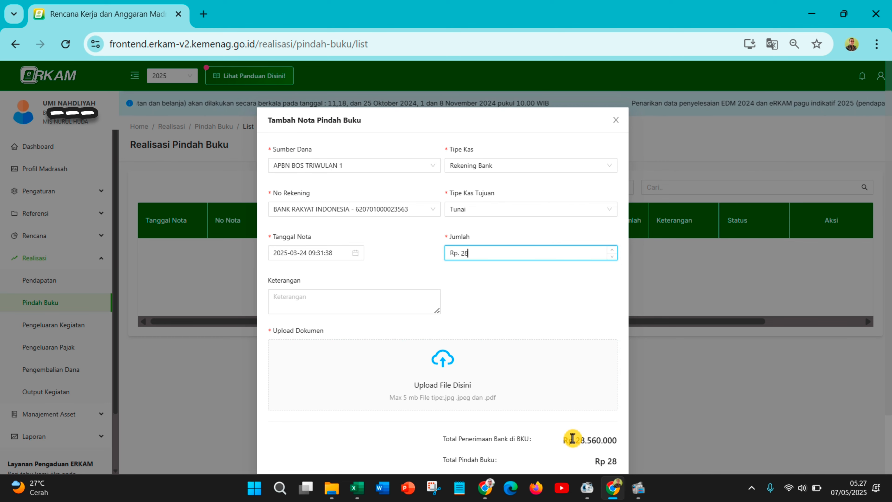
pyautogui.write(',560')
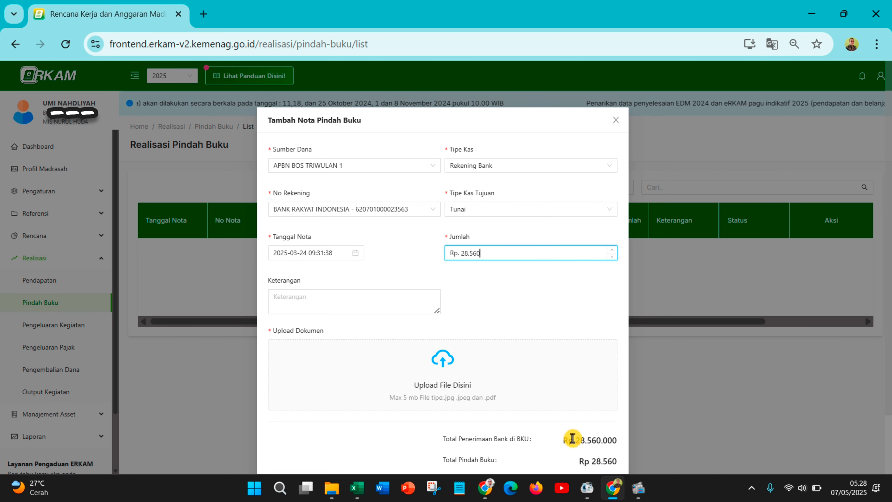
pyautogui.write(',00')
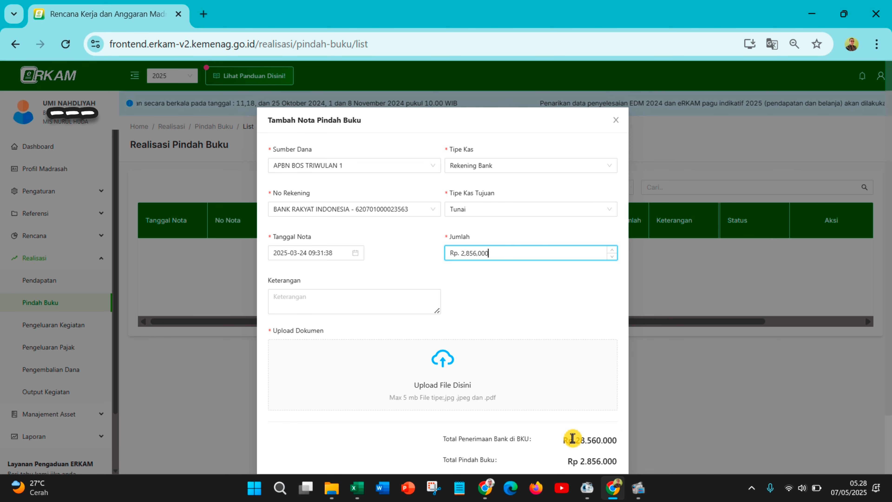
pyautogui.write('0')
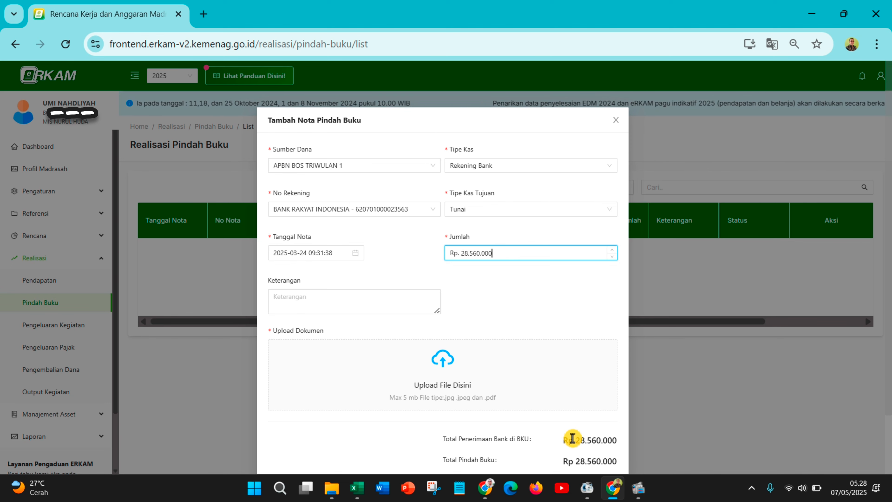
# Describe the Pindah Buku note as BOS APBN TW 1 TA 2025 in its Keterangan.
pyautogui.click(318, 304)
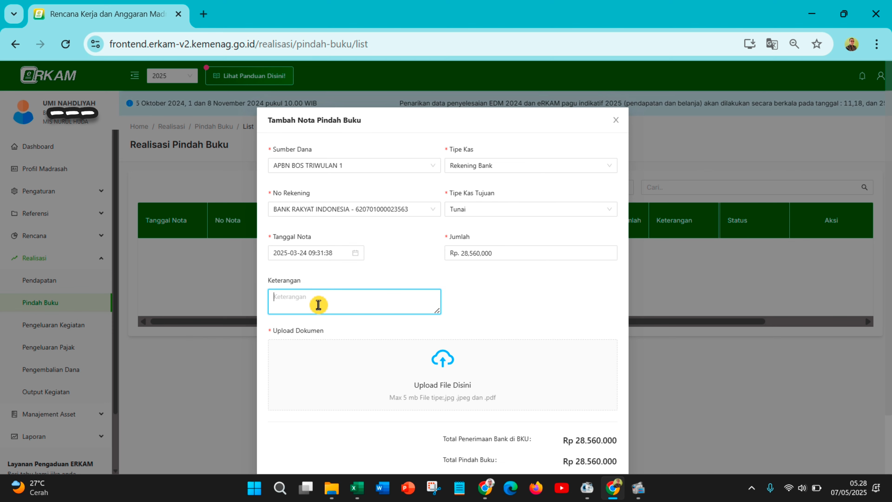
pyautogui.write('BOS ')
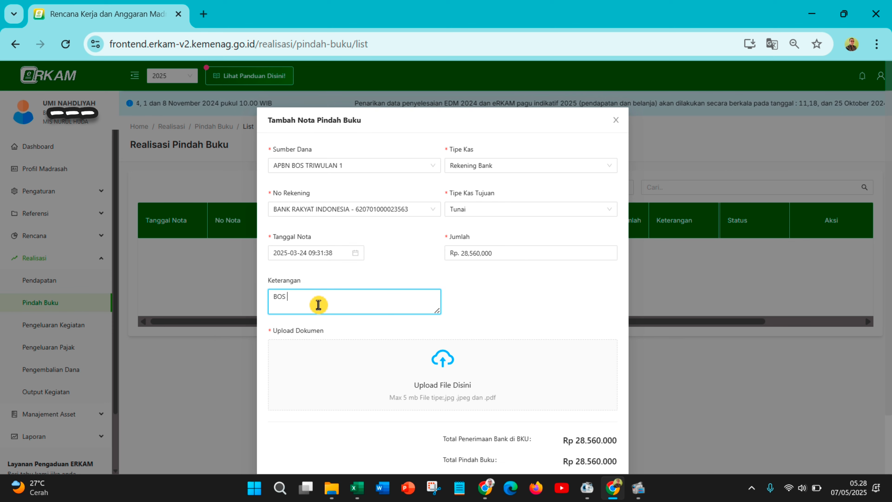
pyautogui.write('APBN TW 1 TA 2025')
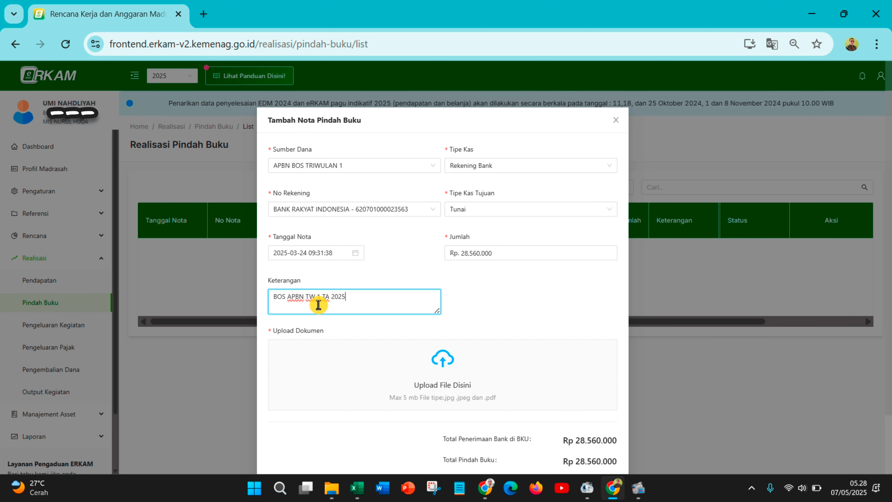
# Attach Rekening.jpeg from the ERKAM TW 1 folder as the Pindah Buku note's supporting document and save the note.
pyautogui.click(451, 361)
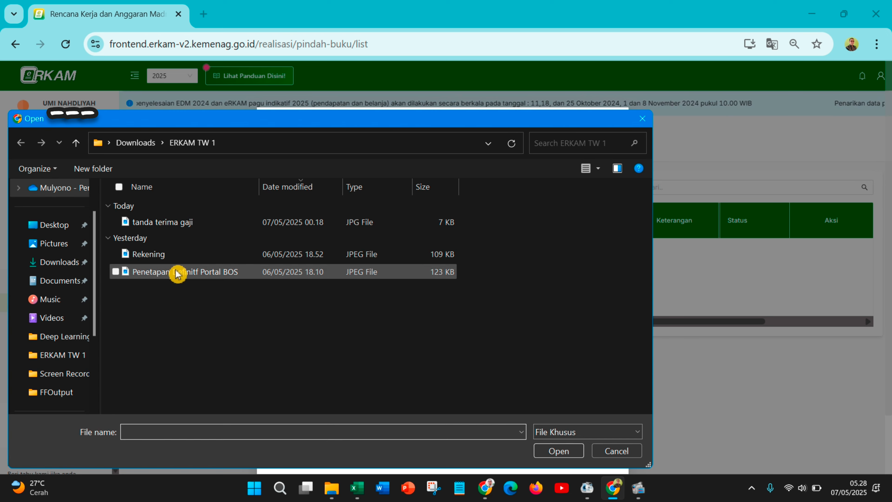
pyautogui.click(165, 256)
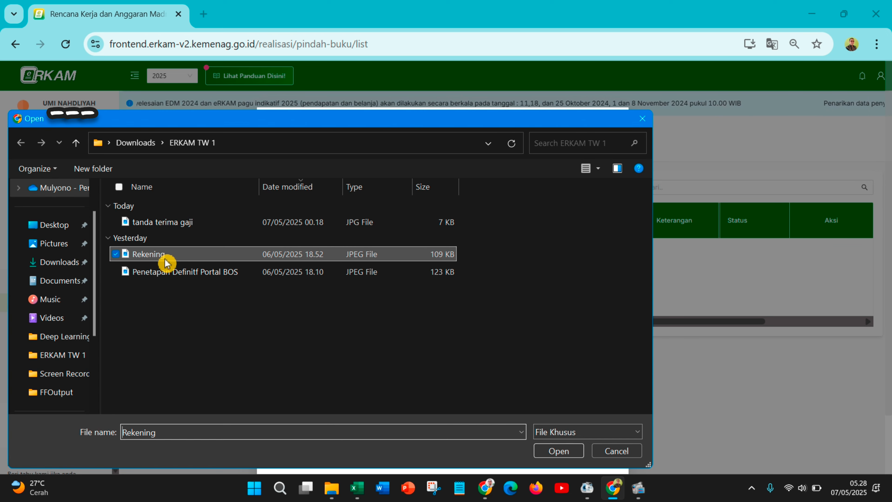
pyautogui.click(558, 452)
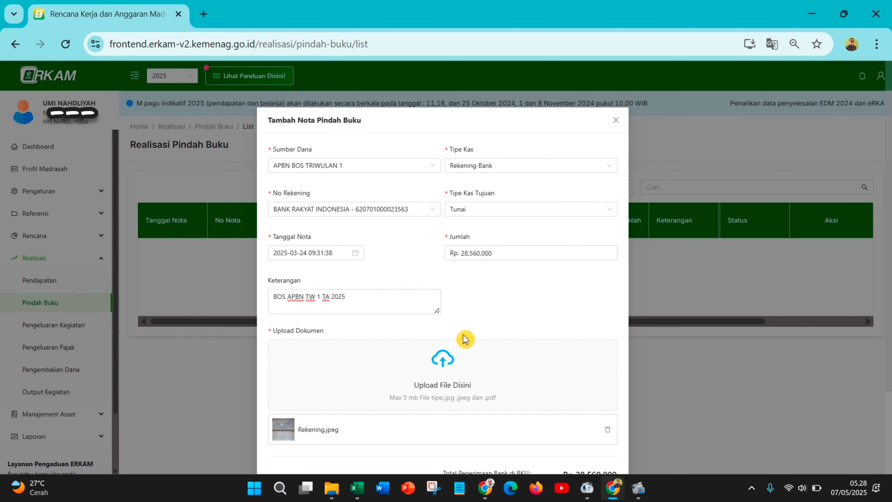
pyautogui.scroll(-3, 470, 316)
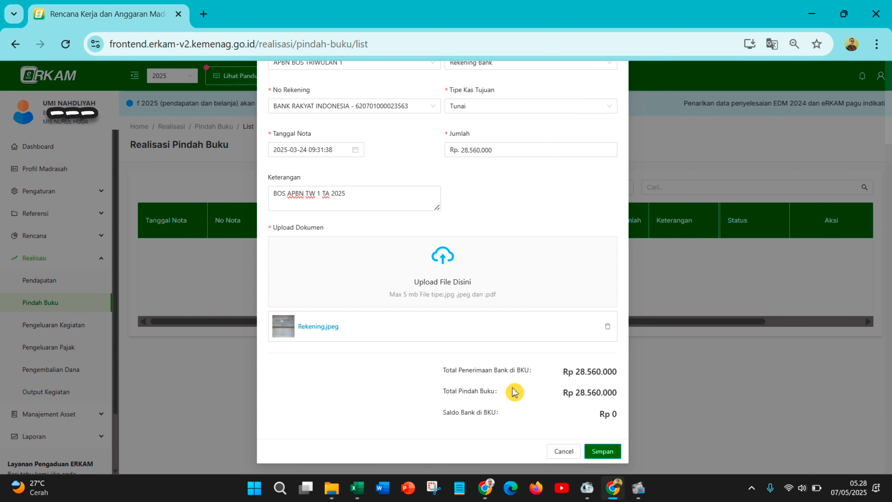
pyautogui.click(608, 454)
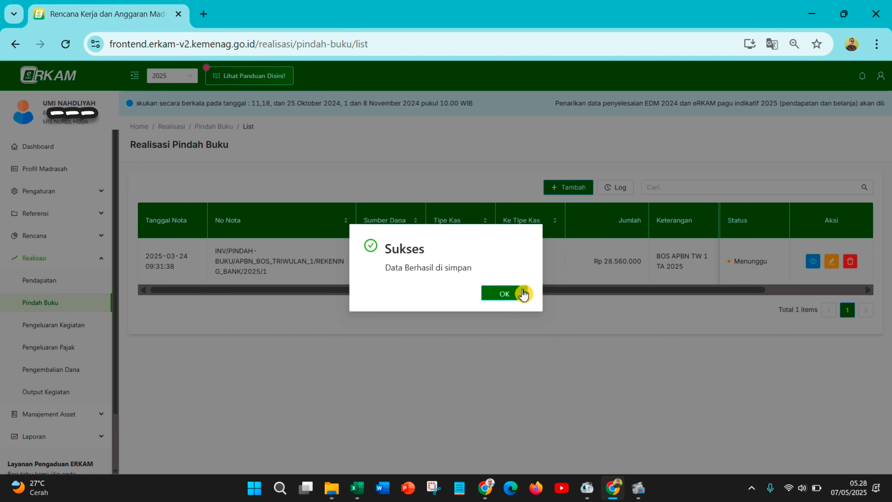
pyautogui.click(522, 293)
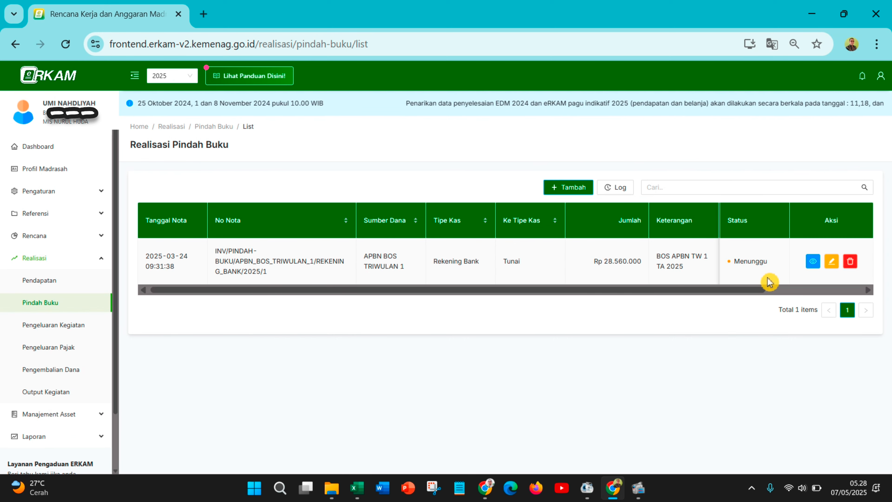
# Switch to the approver's Chrome window and reload the Realisasi Pindah Buku list there.
pyautogui.click(487, 497)
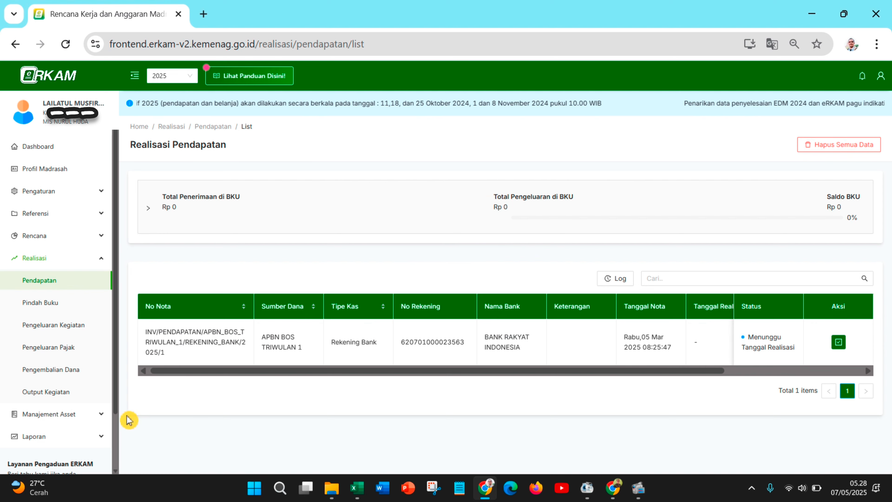
pyautogui.click(44, 303)
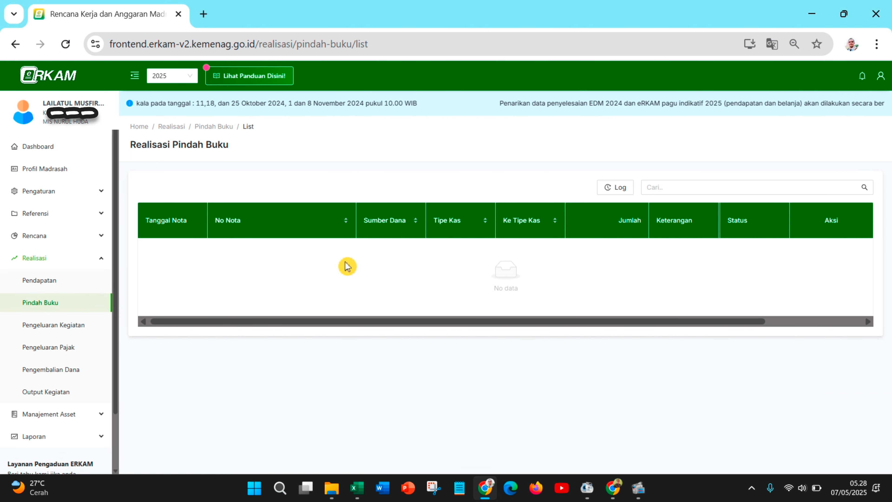
pyautogui.click(65, 44)
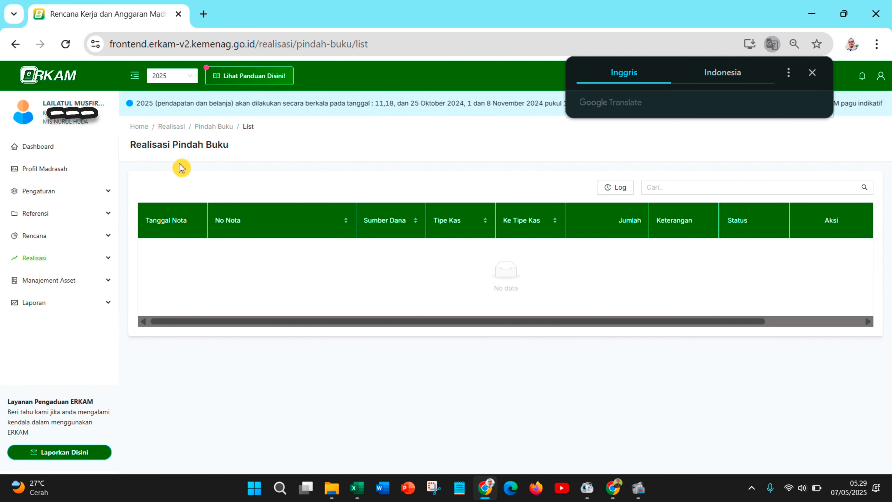
pyautogui.click(48, 260)
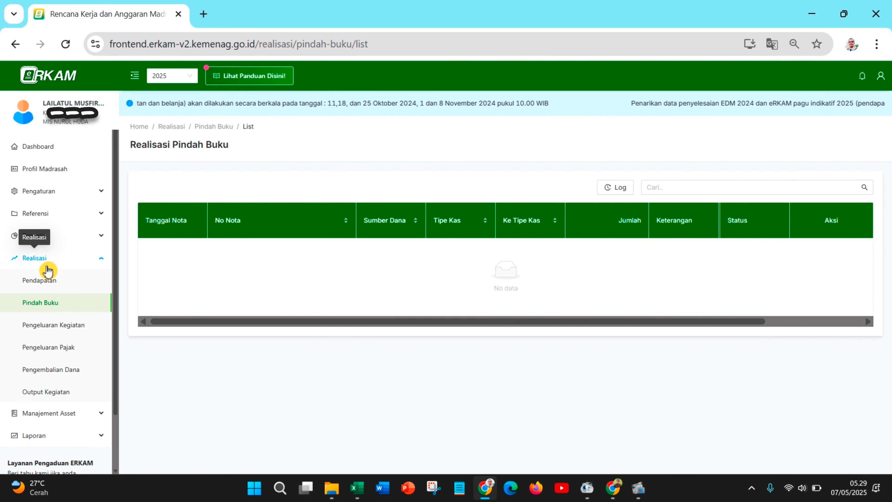
pyautogui.click(51, 303)
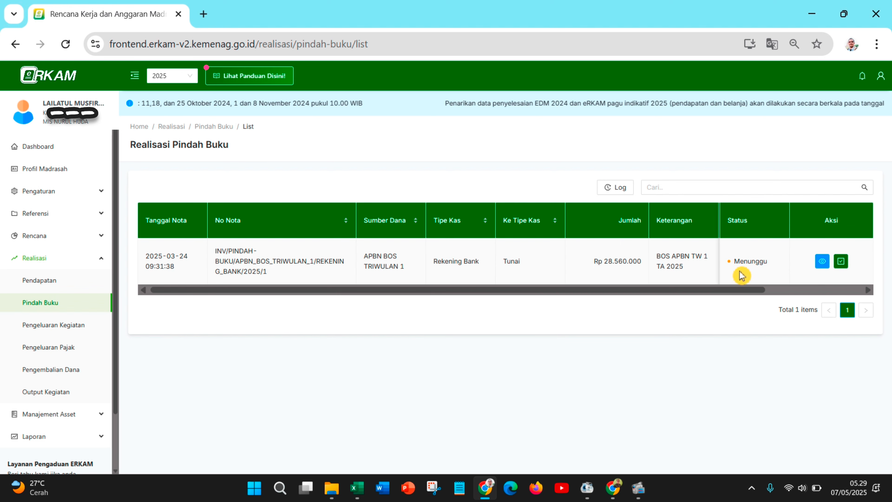
# Approve the pending APBN BOS TRIWULAN 1 Pindah Buku note of Rp 28.560.000.
pyautogui.click(842, 262)
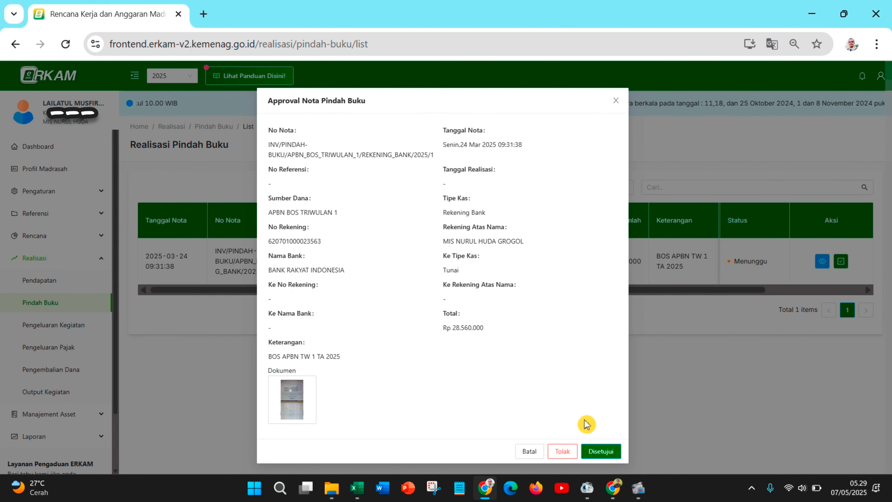
pyautogui.click(607, 453)
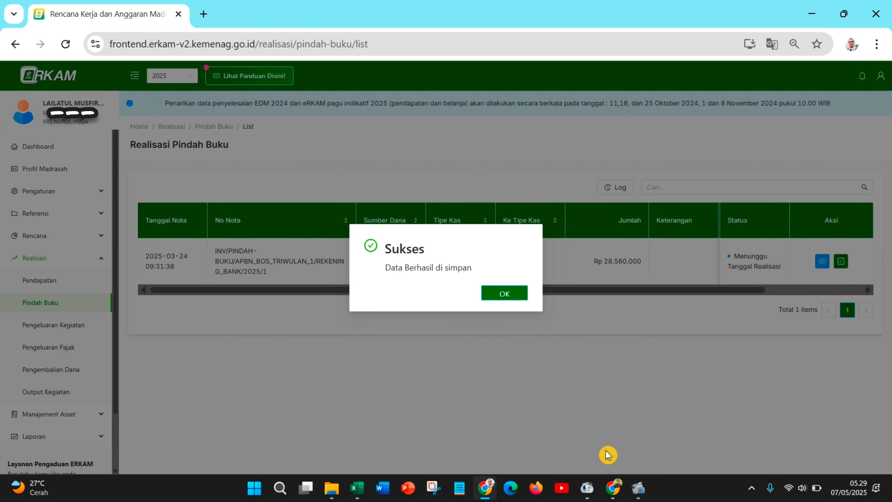
pyautogui.click(519, 298)
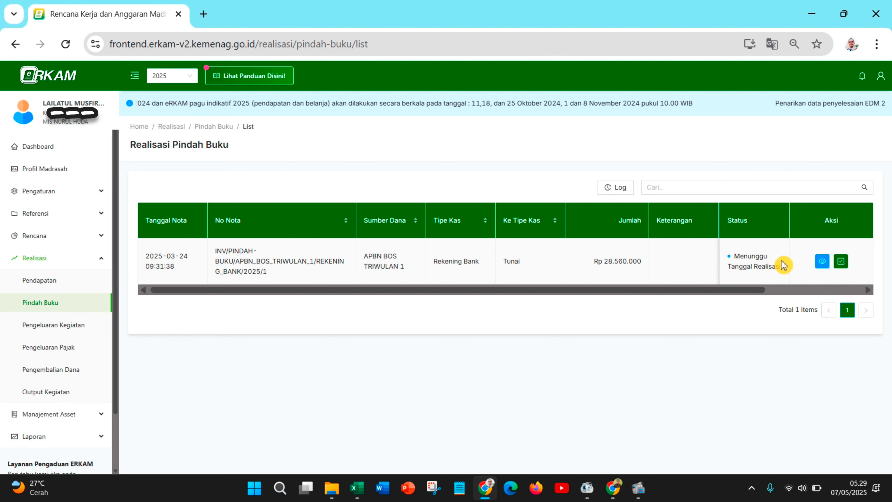
pyautogui.click(617, 491)
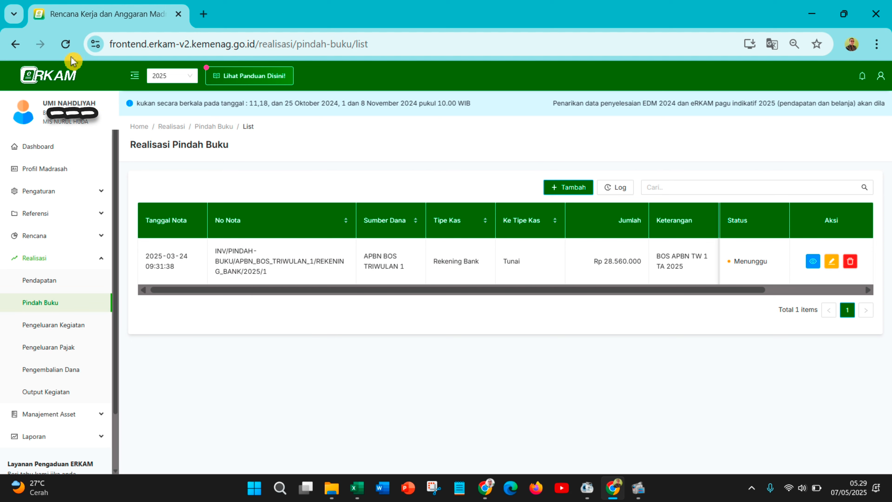
pyautogui.click(66, 43)
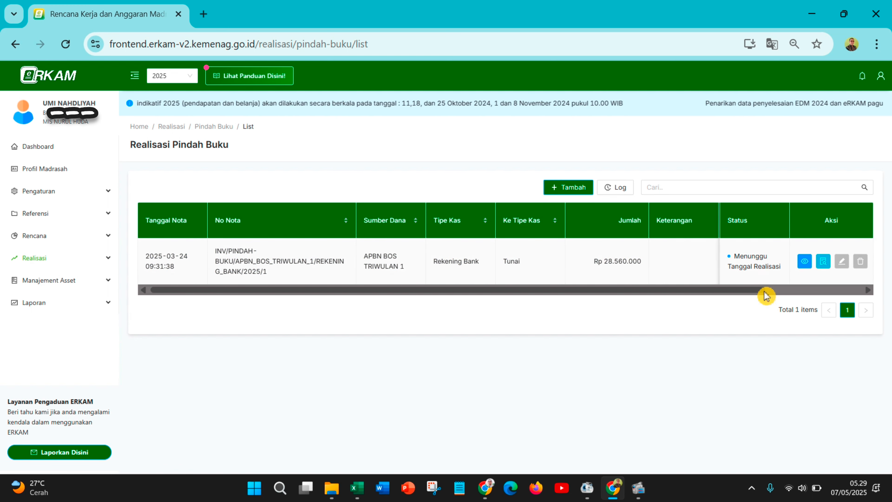
pyautogui.click(823, 262)
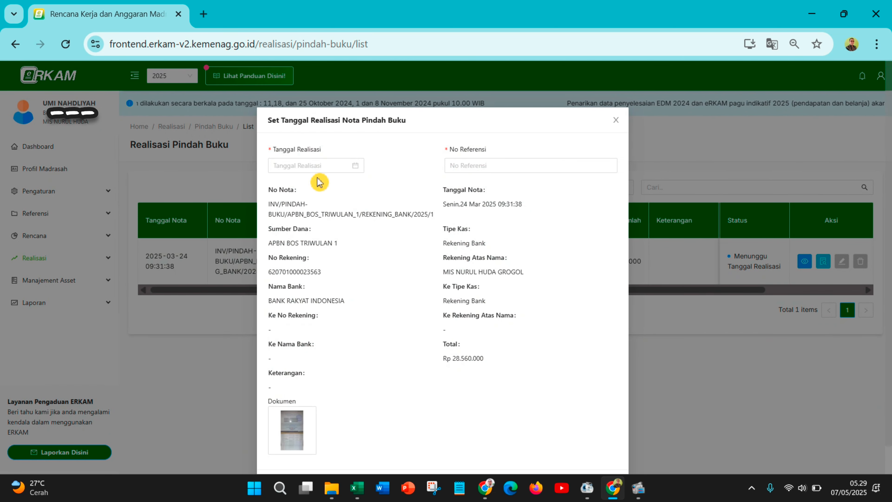
pyautogui.click(332, 166)
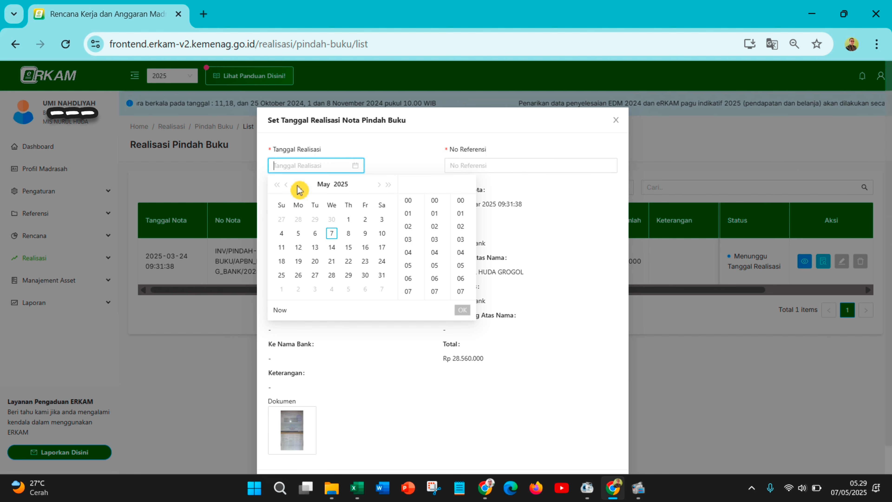
pyautogui.click(287, 184)
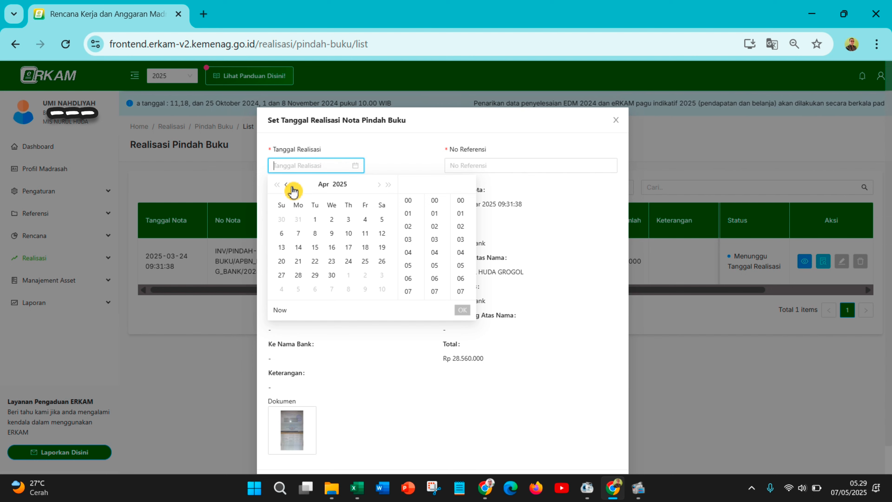
pyautogui.click(288, 186)
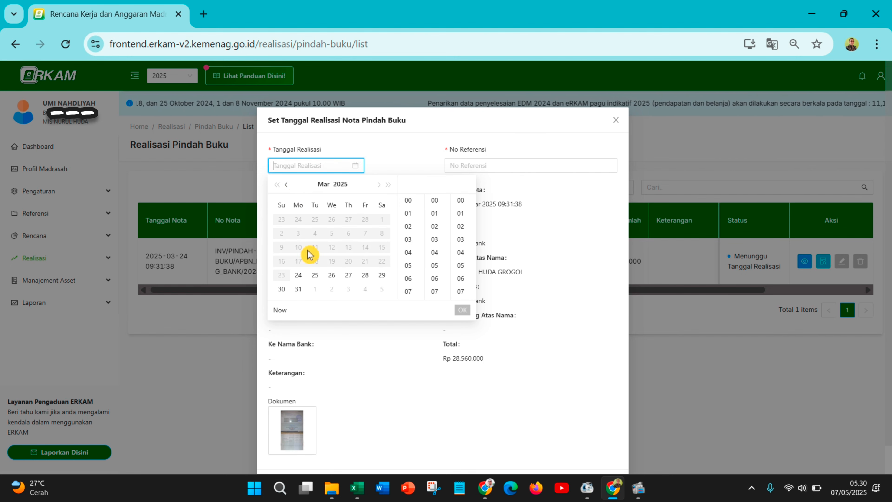
pyautogui.click(318, 278)
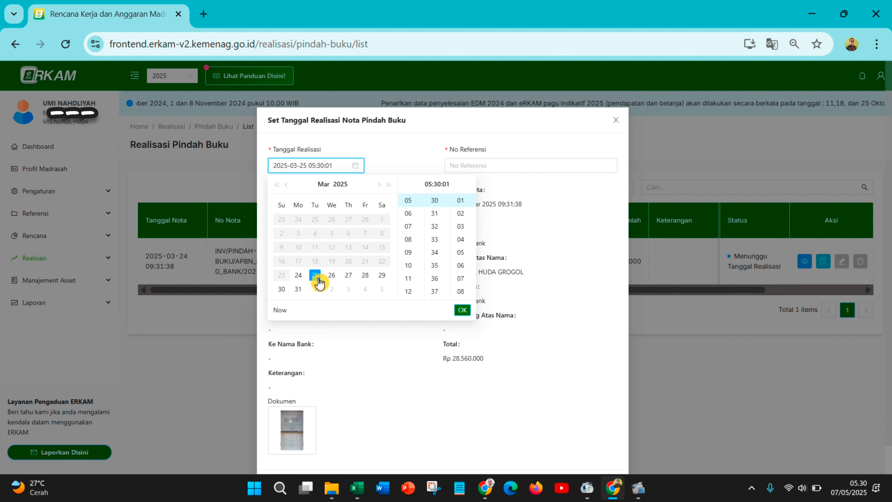
pyautogui.click(409, 257)
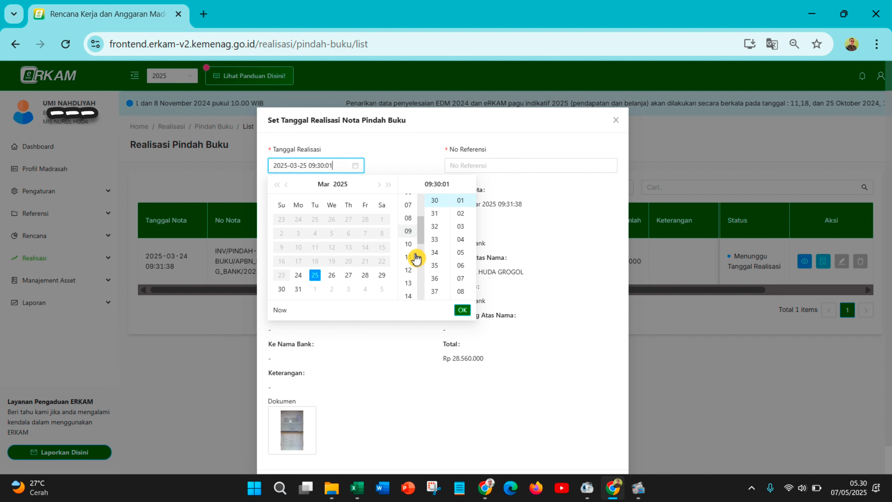
pyautogui.click(435, 253)
pyautogui.click(460, 257)
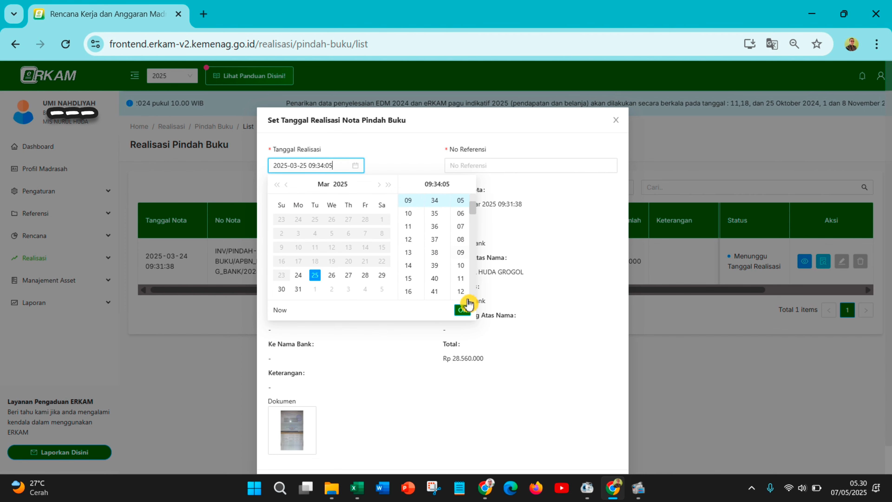
pyautogui.click(463, 309)
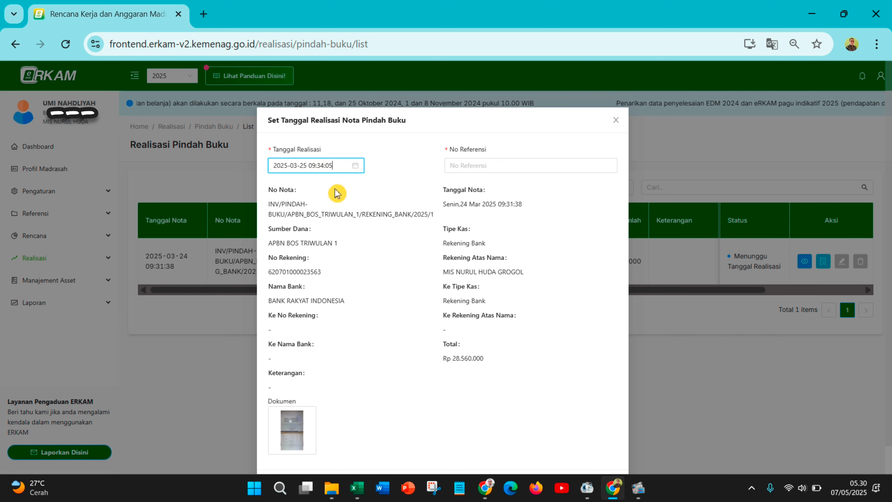
# Enter 002 as the Pindah Buku note's No Referensi and save the realisation details.
pyautogui.click(484, 167)
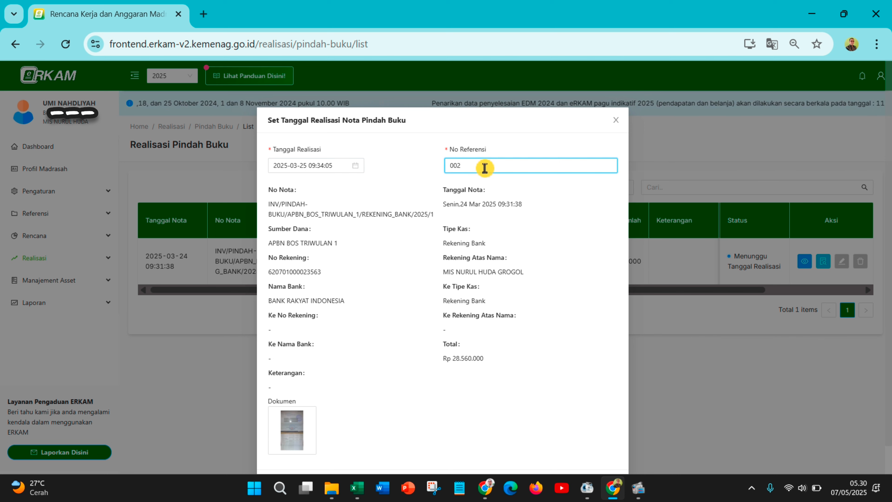
pyautogui.scroll(-1, 498, 239)
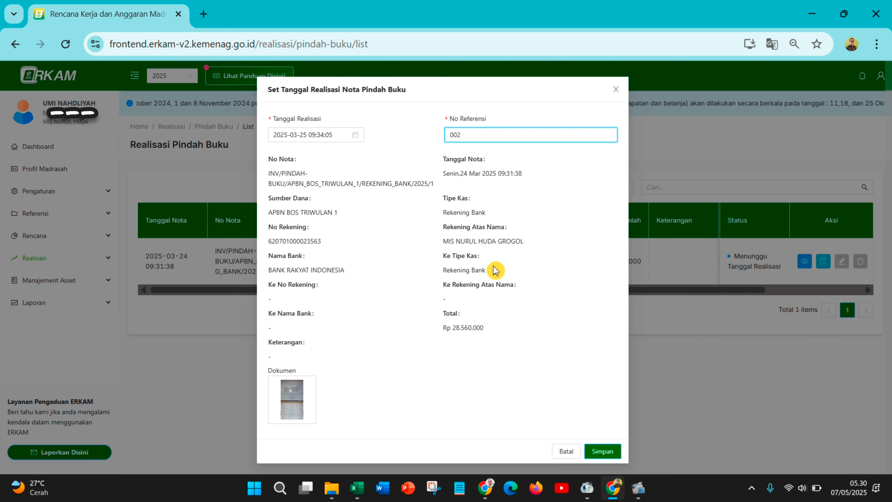
pyautogui.click(603, 452)
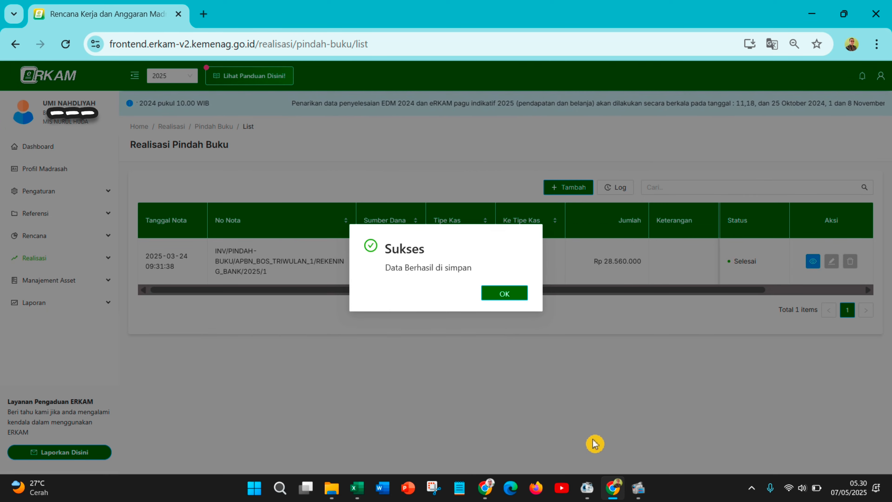
pyautogui.click(514, 298)
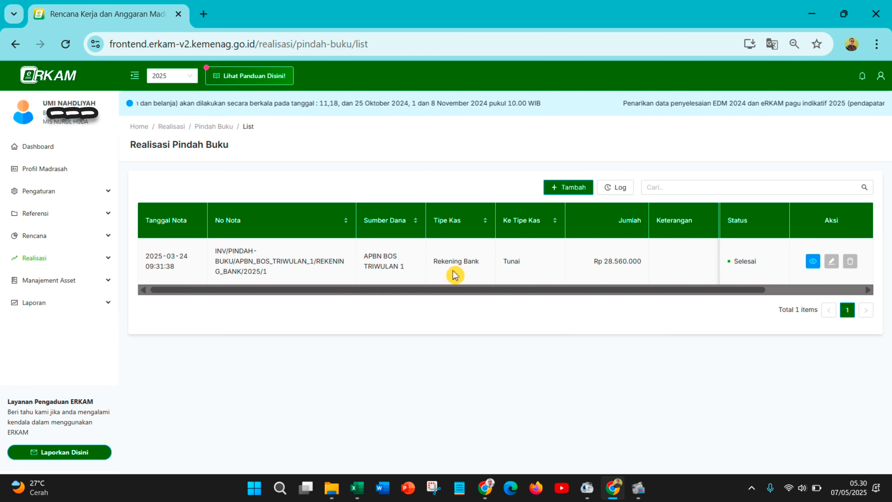
# Start a new expenditure note for Gaji/Honor Rutin PTK/Operator under Realisasi Pengeluaran Kegiatan.
pyautogui.click(39, 262)
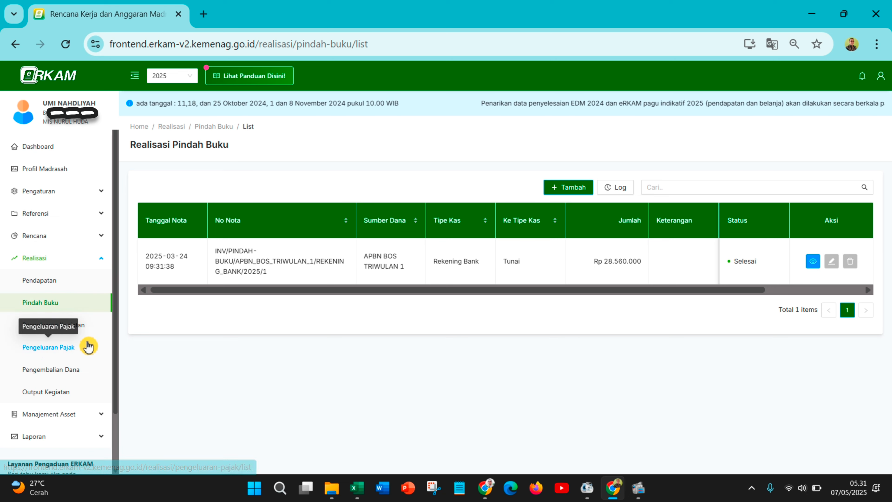
pyautogui.click(73, 334)
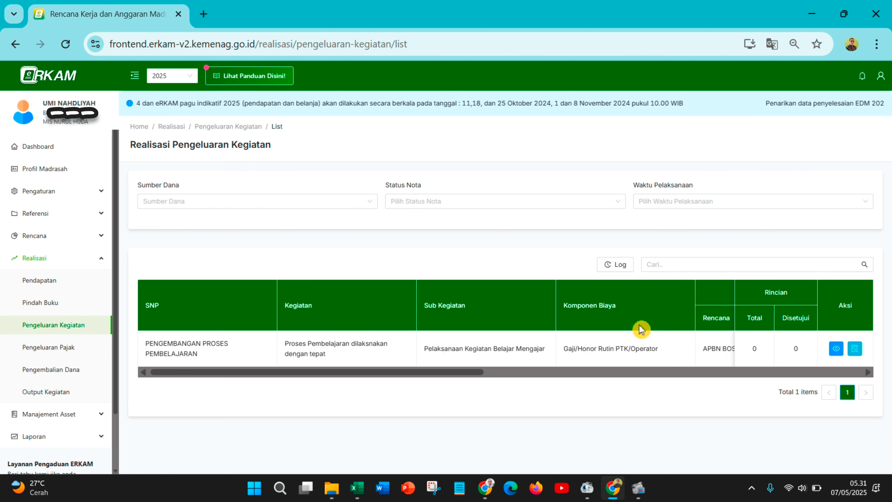
pyautogui.click(855, 349)
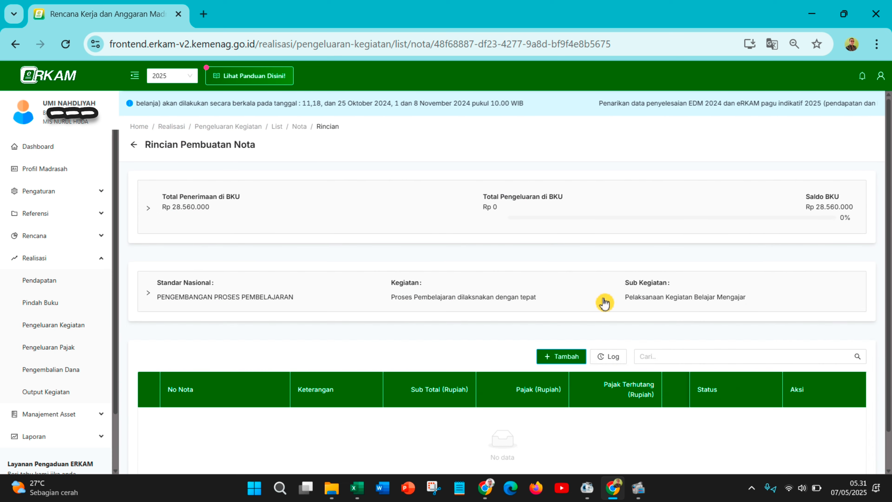
pyautogui.scroll(1, 592, 307)
pyautogui.scroll(-1, 591, 306)
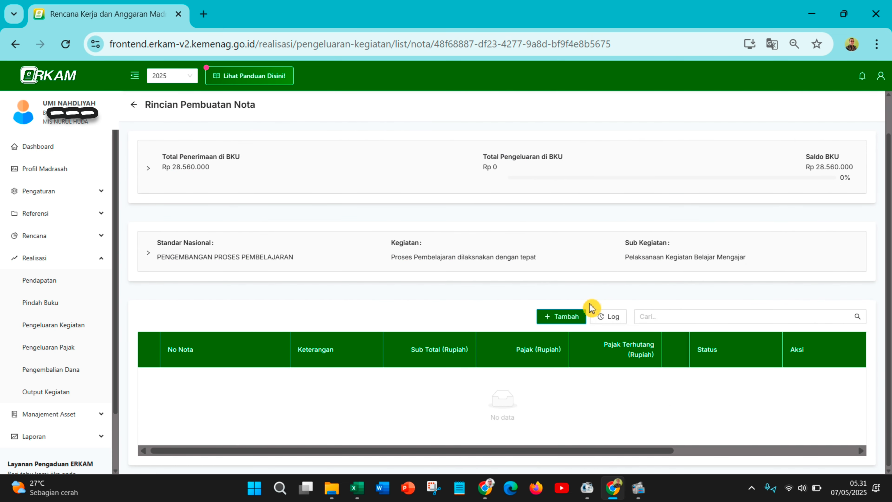
pyautogui.scroll(1, 592, 304)
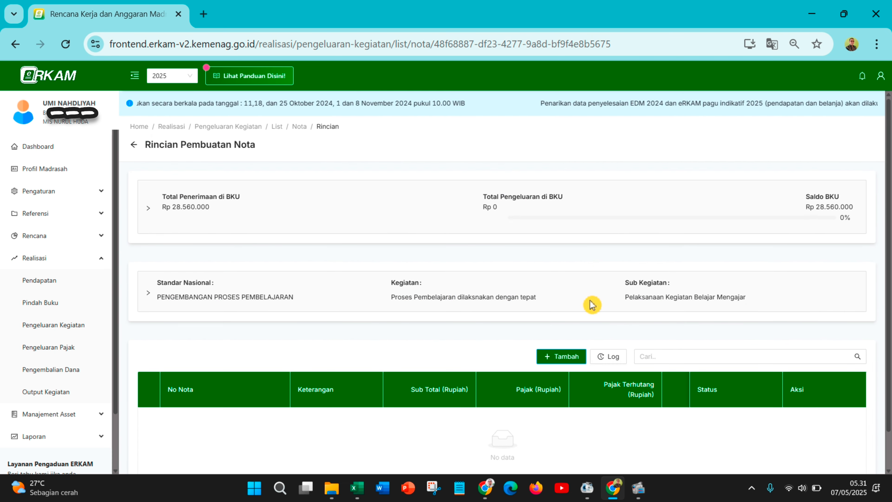
pyautogui.click(566, 359)
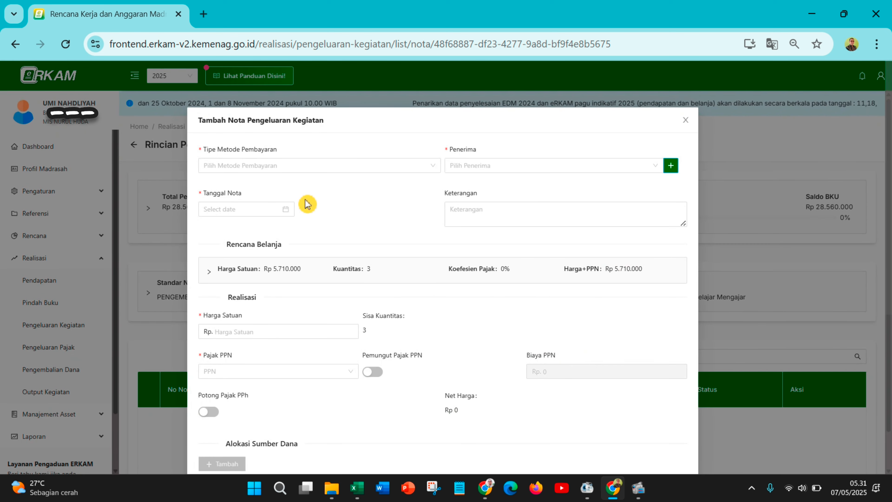
# Set the note's Tipe Metode Pembayaran to Tunai and choose the first person listed after the school as Penerima.
pyautogui.click(272, 168)
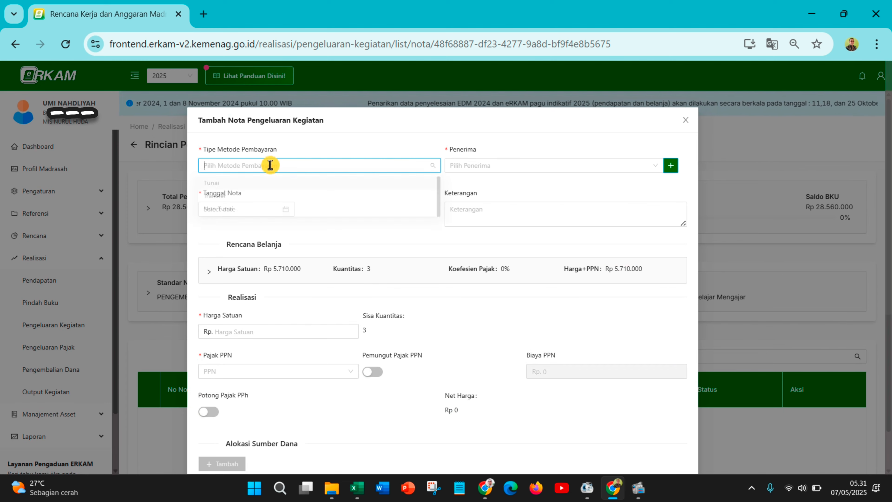
pyautogui.click(260, 186)
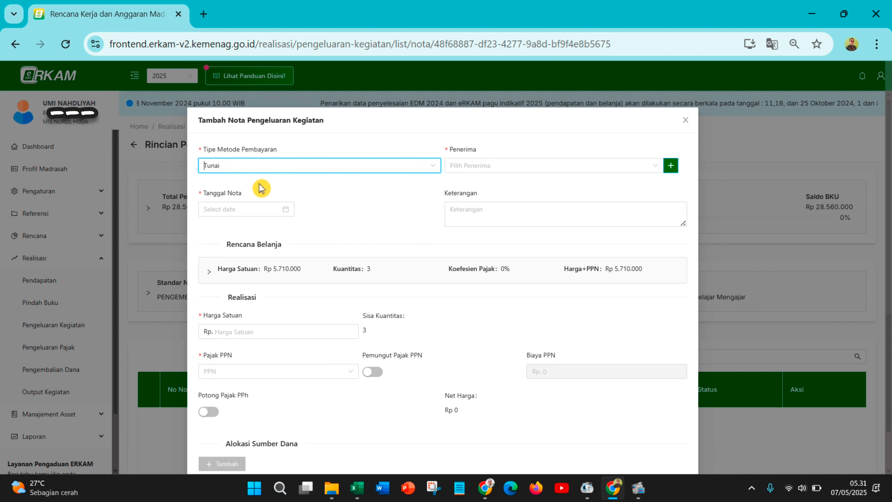
pyautogui.click(466, 165)
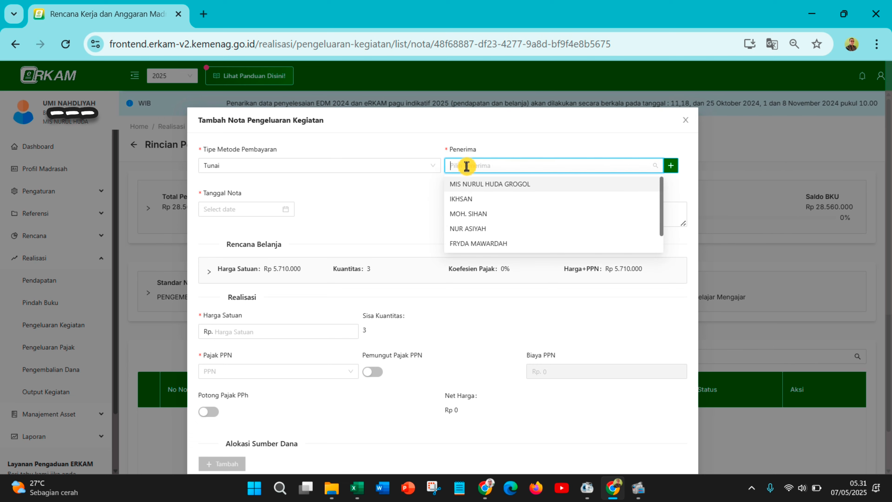
pyautogui.click(491, 139)
pyautogui.click(533, 165)
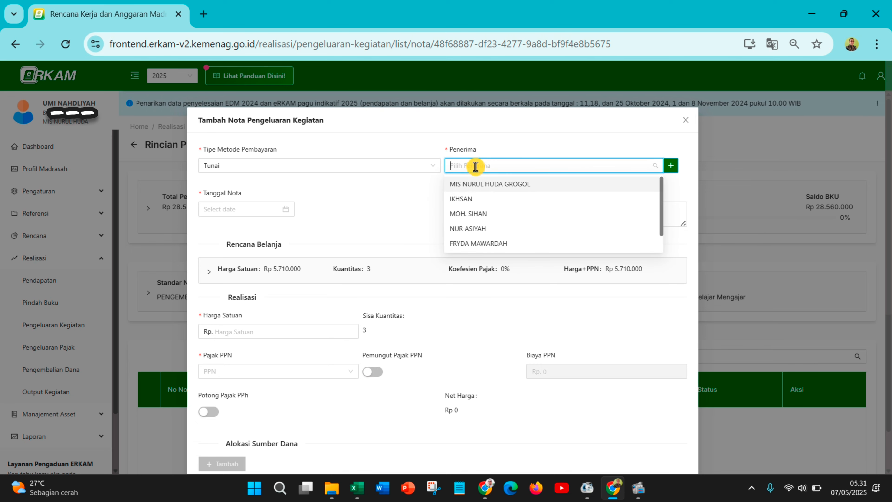
pyautogui.click(475, 201)
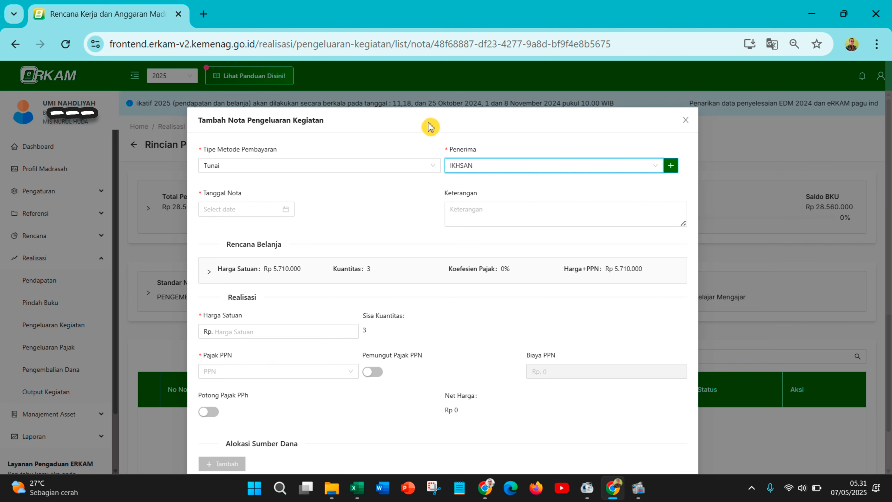
pyautogui.click(263, 211)
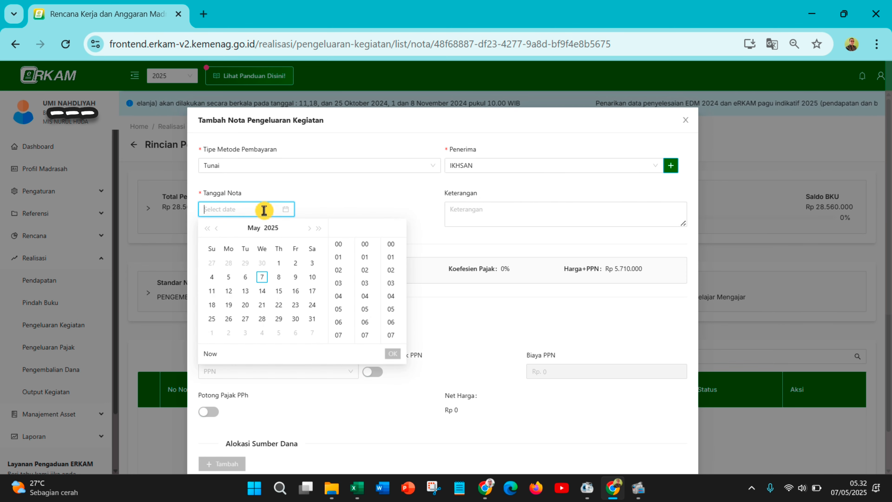
pyautogui.click(217, 229)
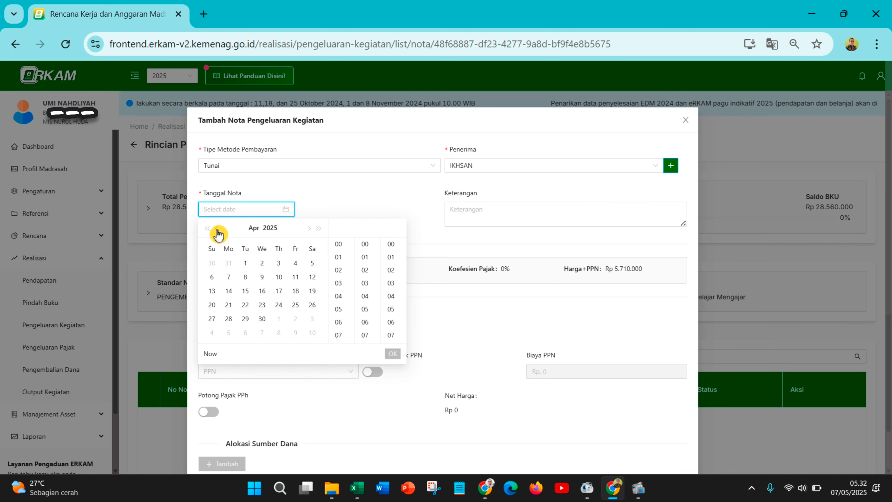
pyautogui.click(218, 228)
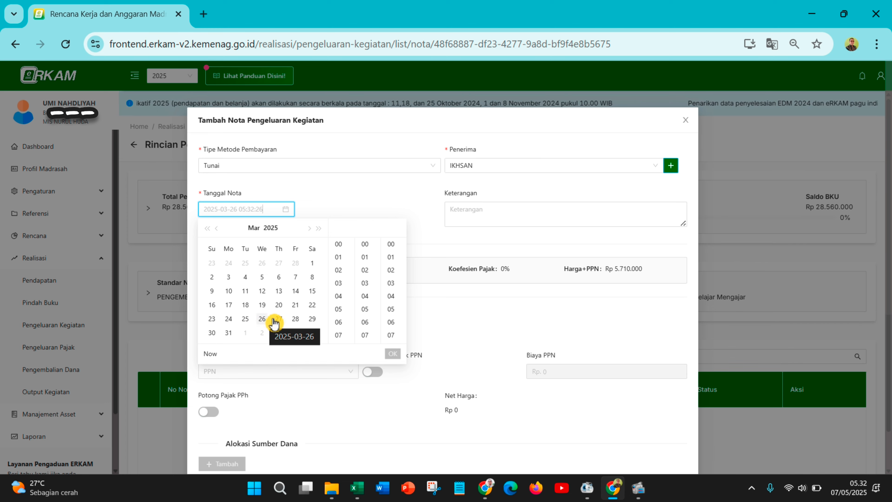
pyautogui.click(264, 323)
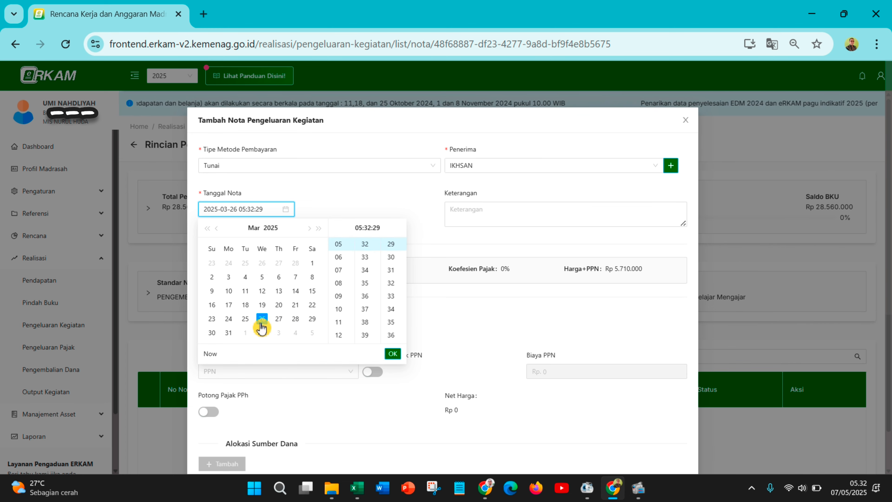
pyautogui.click(338, 296)
pyautogui.click(364, 298)
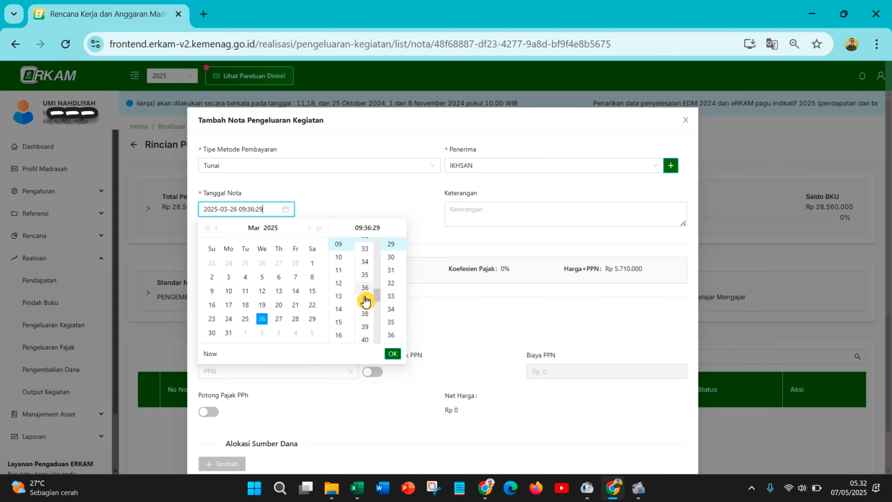
pyautogui.click(391, 296)
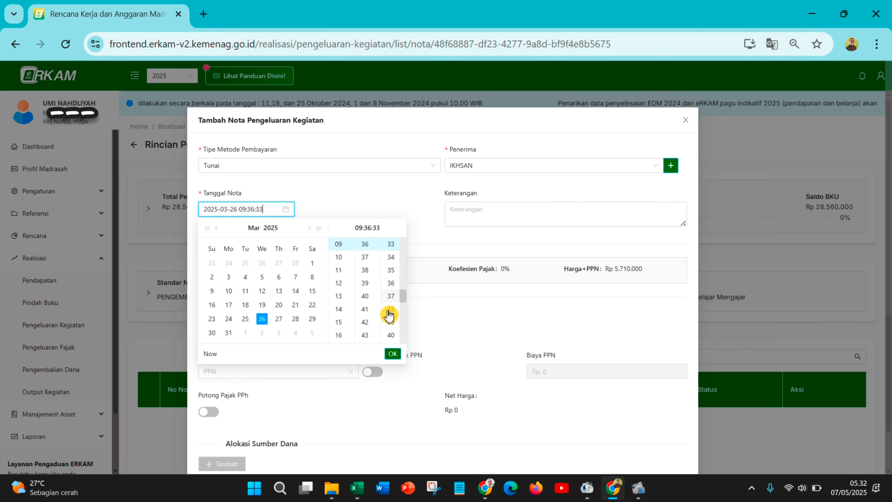
pyautogui.click(393, 354)
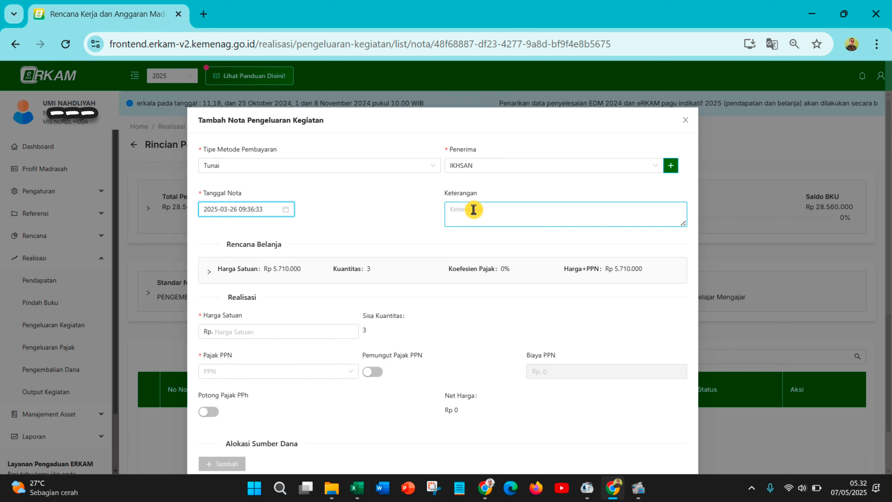
# Enter GAJI JANUARI - FEBRUARI as the expenditure note's Keterangan.
pyautogui.click(492, 212)
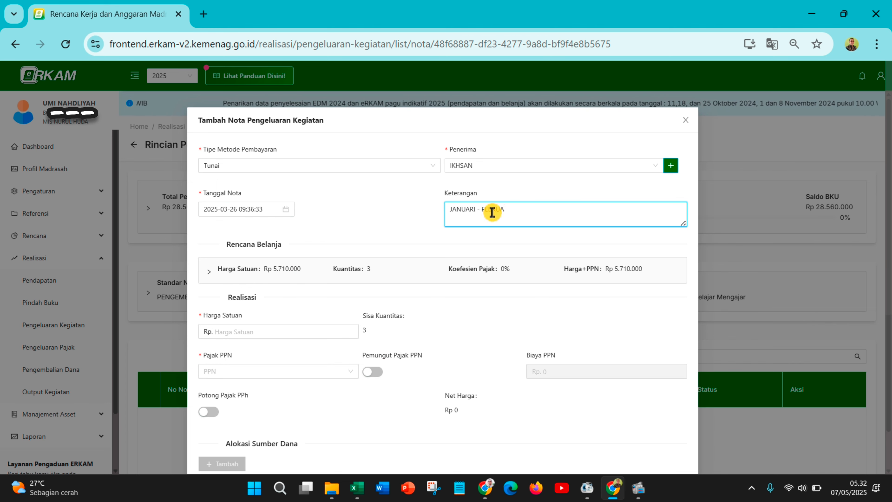
pyautogui.click(451, 209)
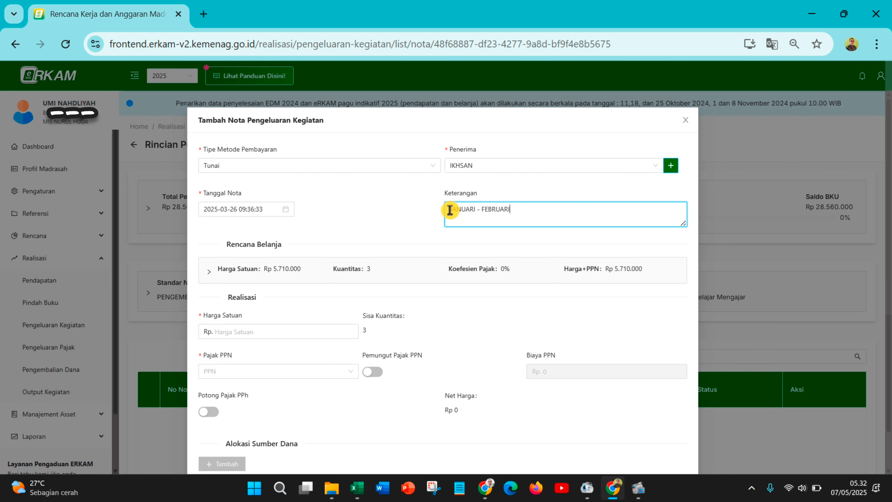
pyautogui.write('GAJI')
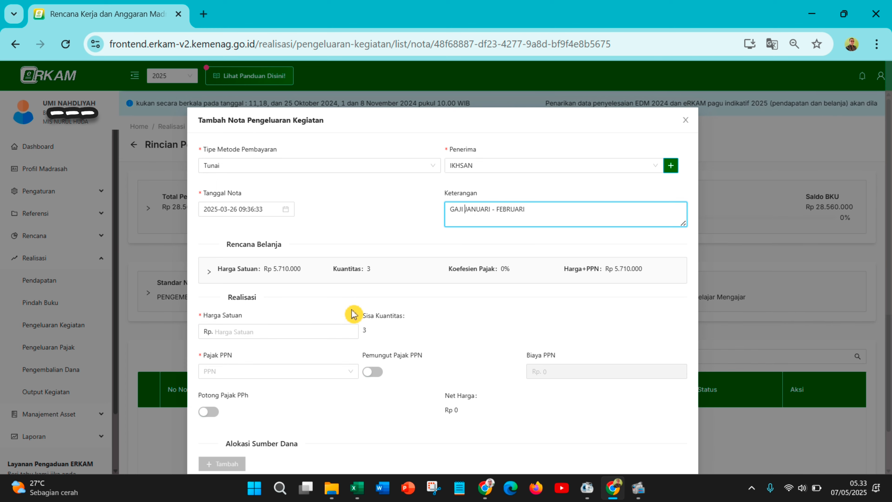
# Set the realised Harga Satuan to Rp 5,710,000 and the Pajak PPN to Tidak ada PPN.
pyautogui.click(299, 333)
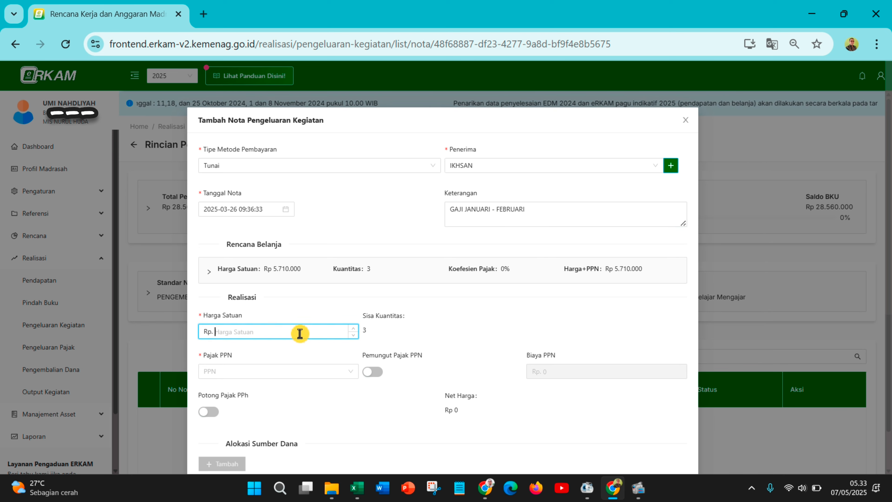
pyautogui.scroll(-6, 299, 332)
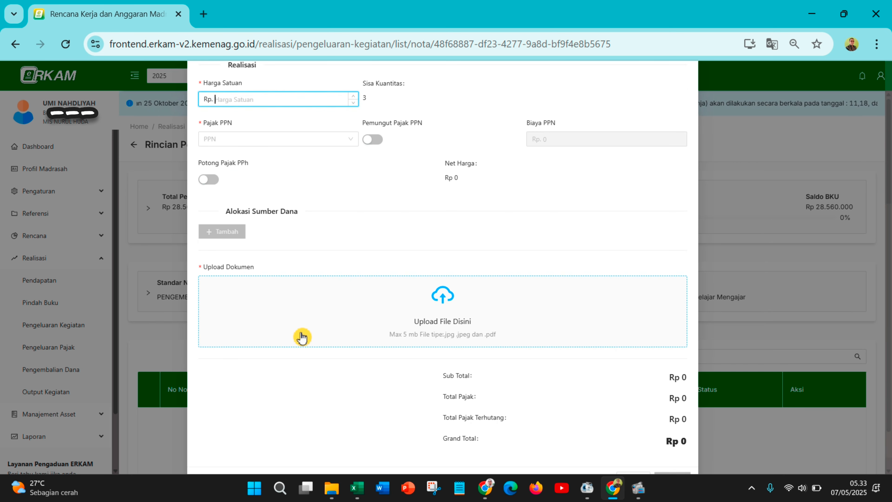
pyautogui.scroll(3, 300, 337)
pyautogui.scroll(3, 301, 337)
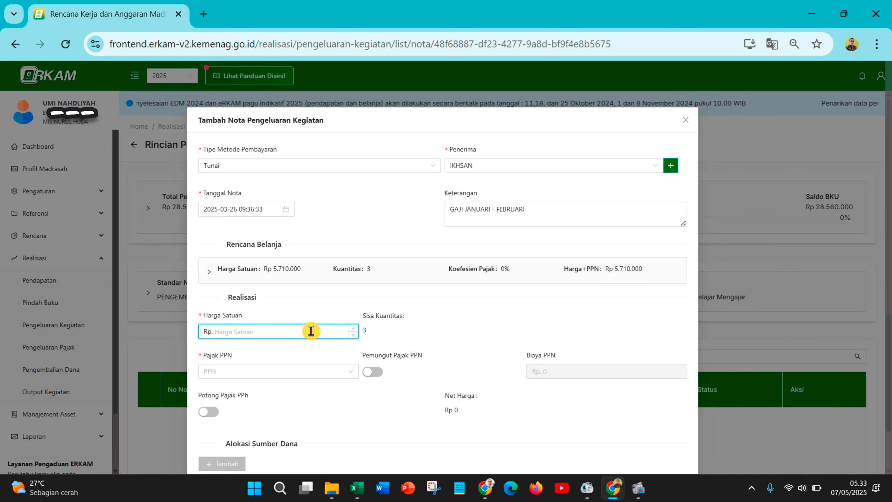
pyautogui.write('571')
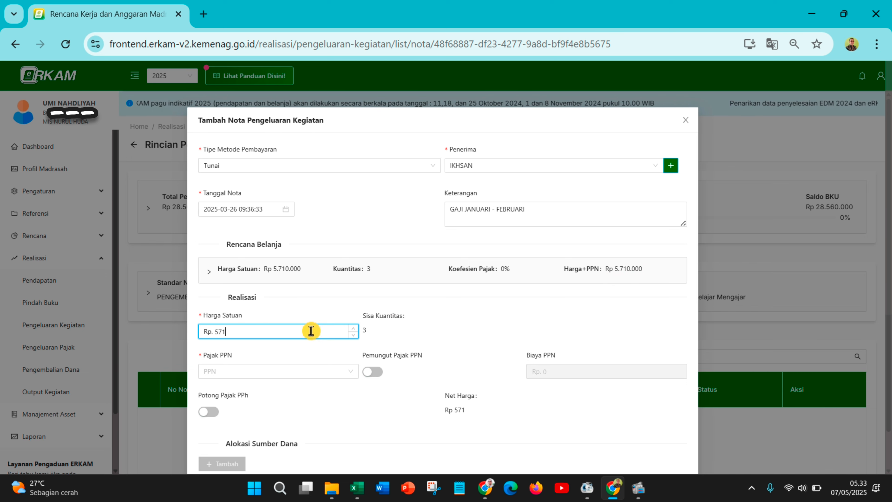
pyautogui.write('00000')
pyautogui.scroll(-3, 311, 330)
pyautogui.click(260, 254)
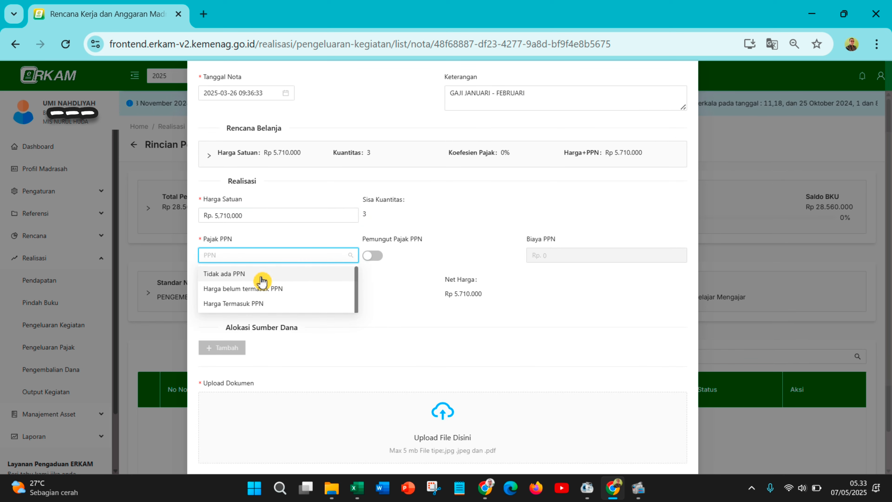
pyautogui.click(255, 274)
pyautogui.click(369, 220)
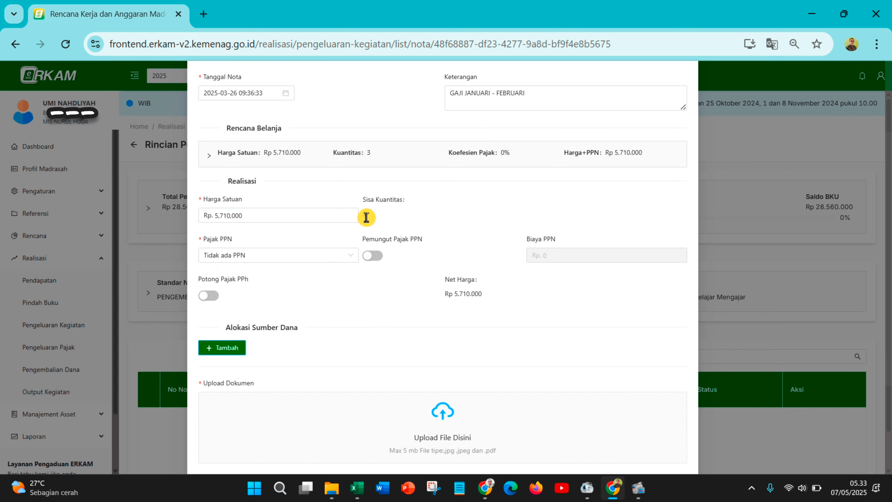
pyautogui.click(324, 214)
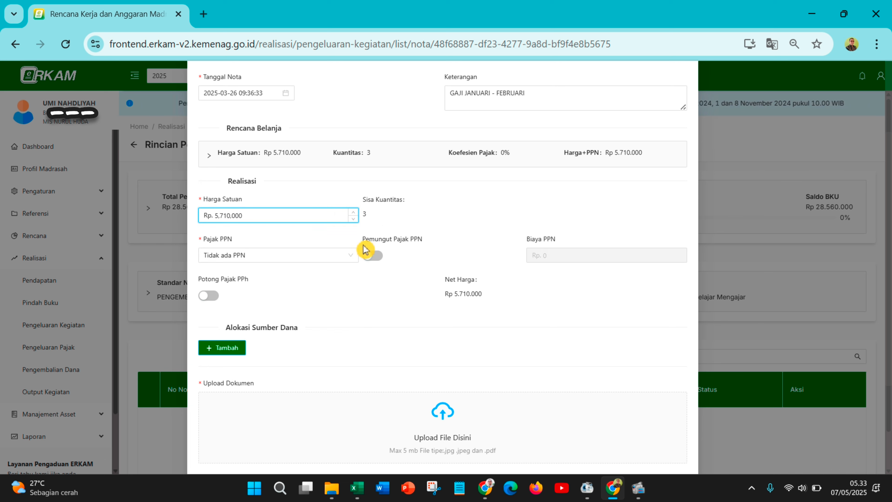
# Add an Alokasi Sumber Dana entry to the note with APBN BOS TRIWULAN 1 | Tunai as its Sumber Dana.
pyautogui.scroll(-3, 348, 283)
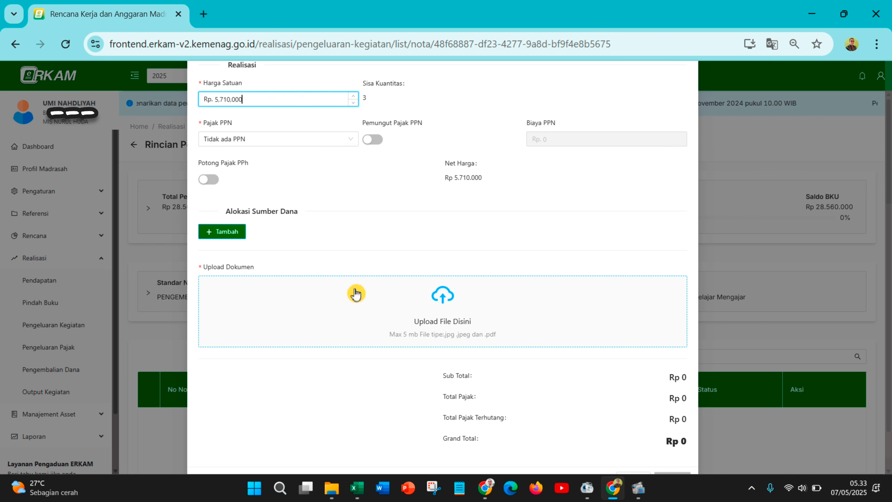
pyautogui.scroll(-1, 355, 291)
pyautogui.scroll(3, 356, 290)
pyautogui.scroll(4, 356, 290)
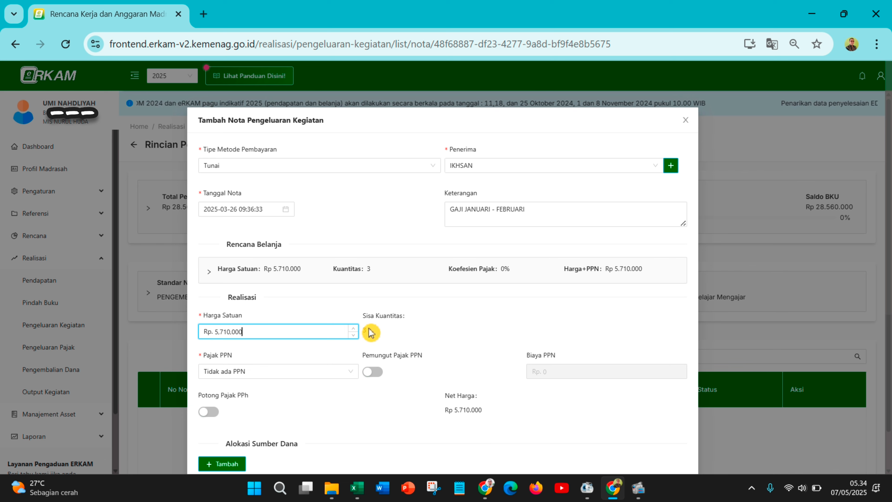
pyautogui.scroll(-3, 304, 333)
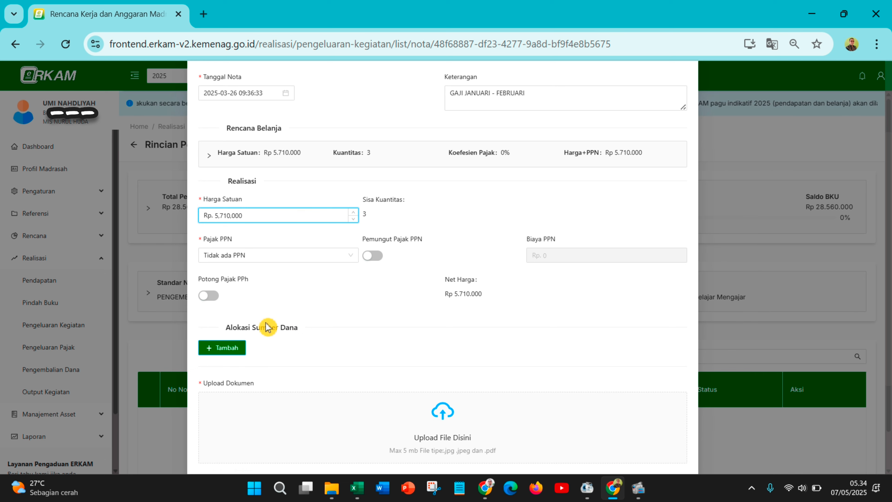
pyautogui.scroll(-3, 257, 340)
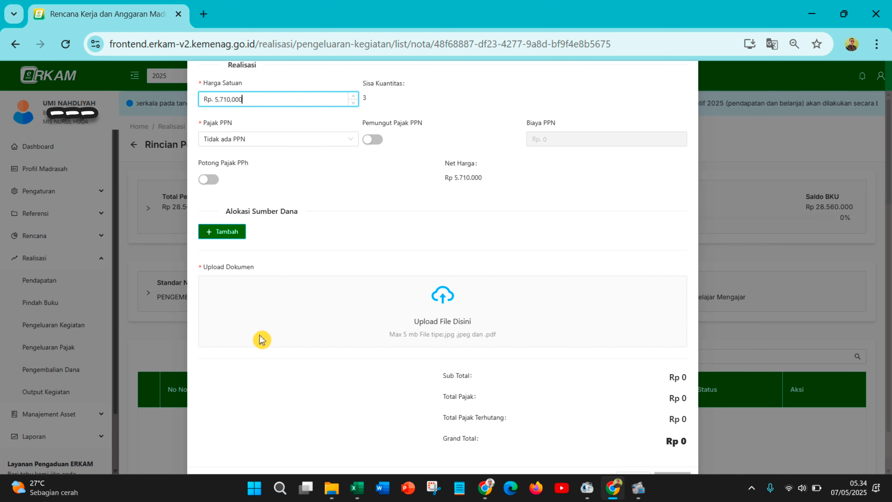
pyautogui.click(242, 238)
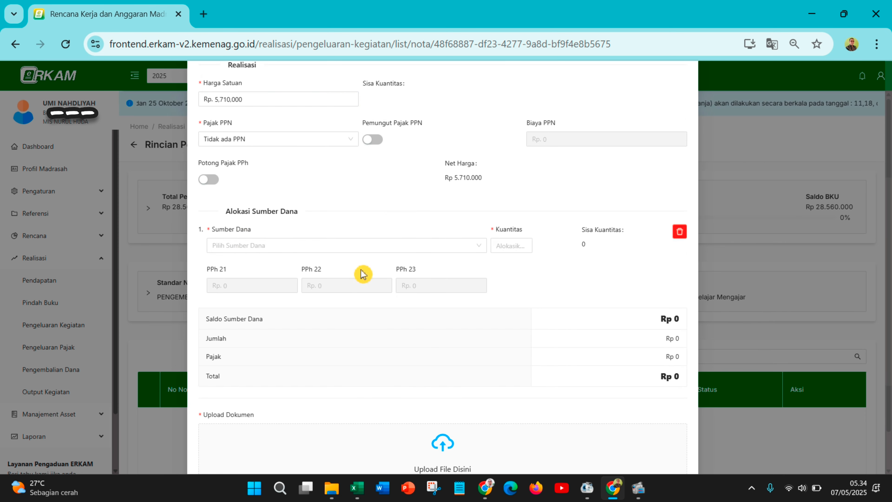
pyautogui.click(277, 249)
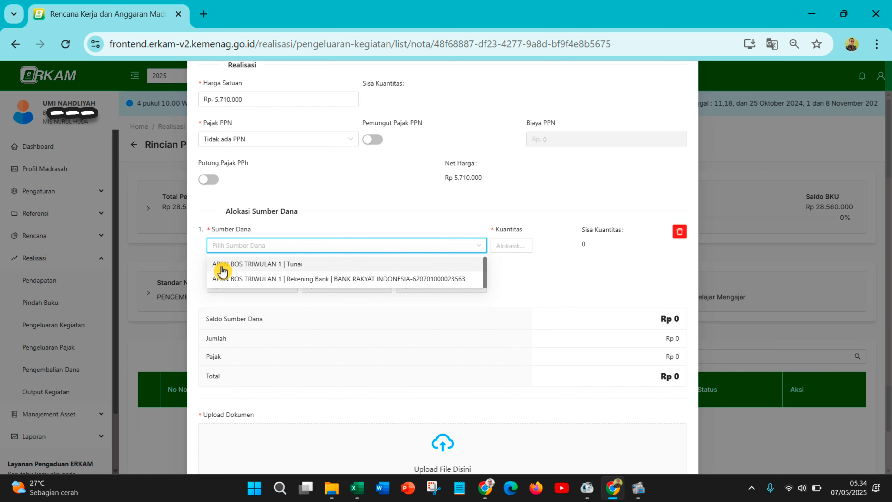
pyautogui.click(251, 264)
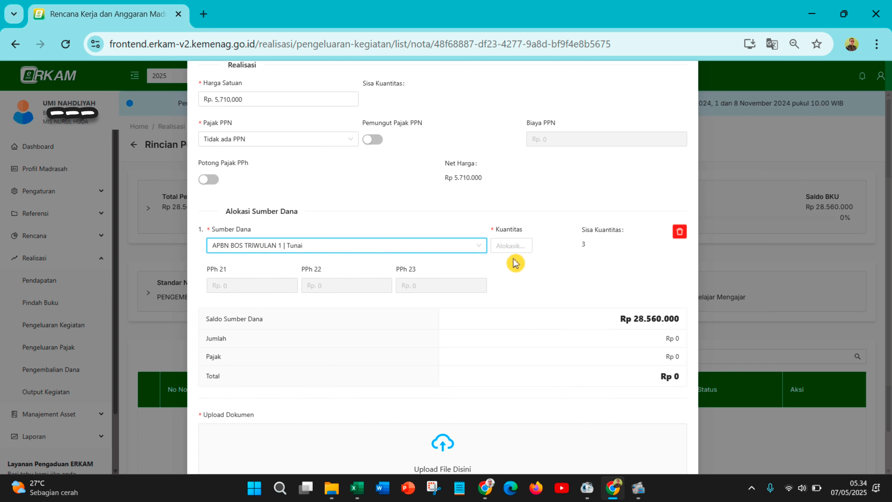
# Allocate a Kuantitas of 2 from APBN BOS TRIWULAN 1 | Tunai and upload tanda terima gaji.jpg as the note's document.
pyautogui.click(510, 248)
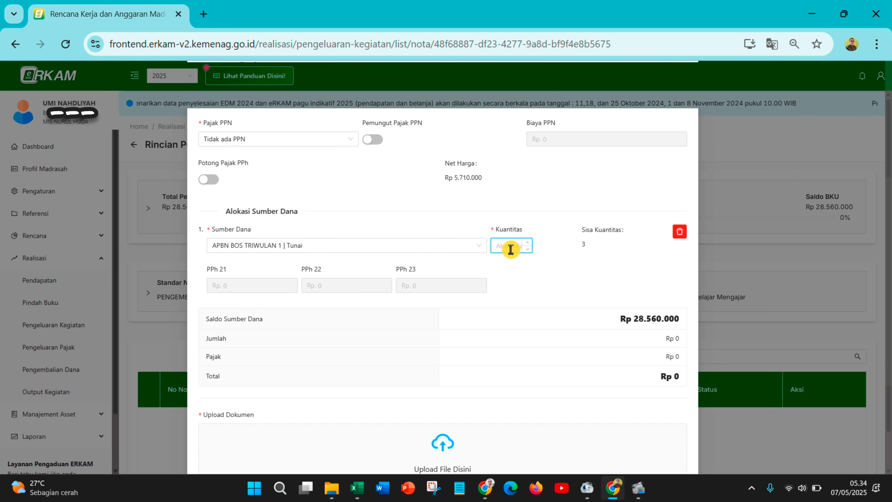
pyautogui.write('2')
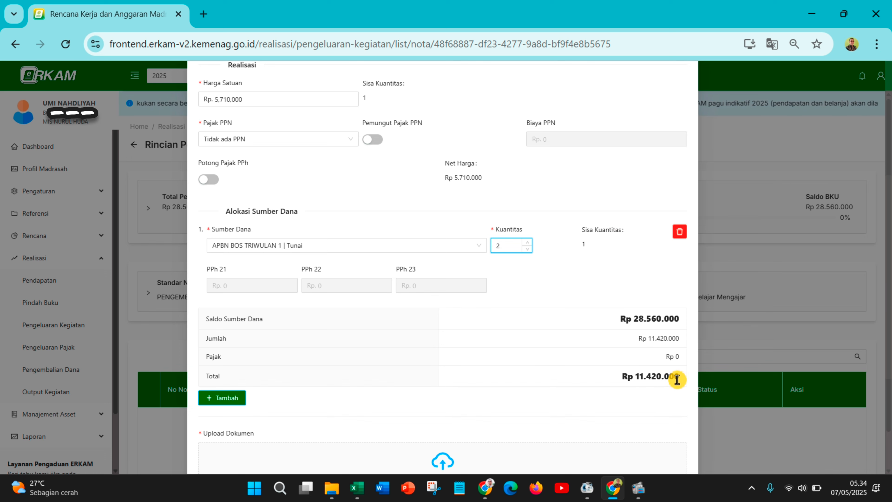
pyautogui.scroll(-4, 509, 351)
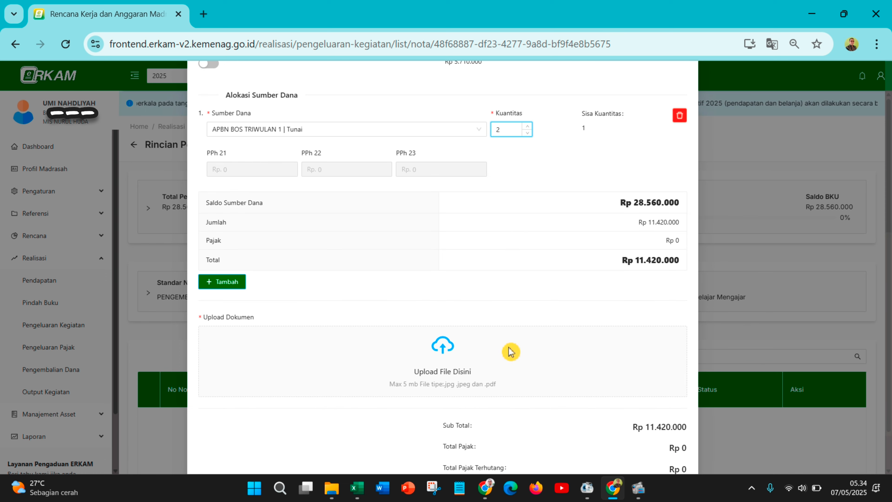
pyautogui.scroll(-2, 512, 350)
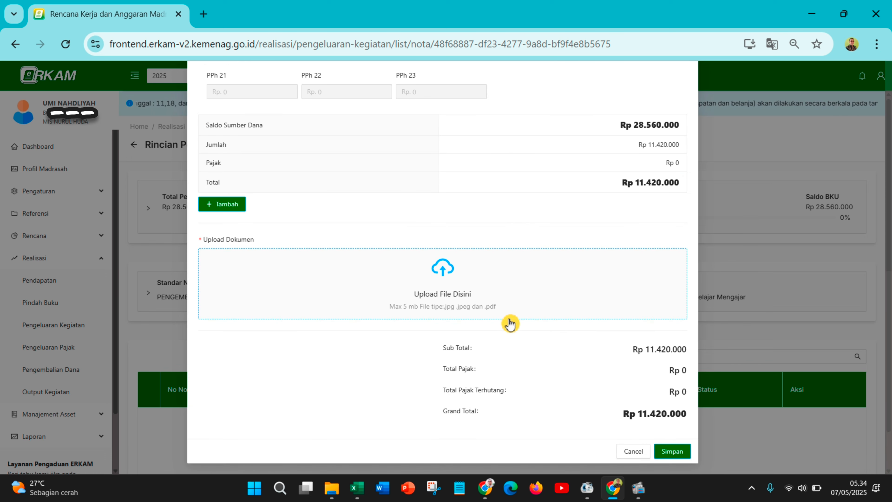
pyautogui.click(448, 273)
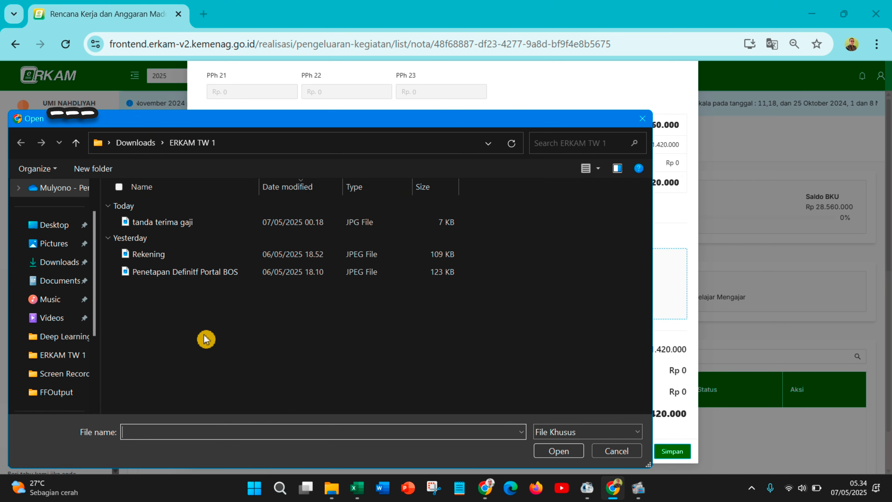
pyautogui.click(184, 222)
pyautogui.click(566, 449)
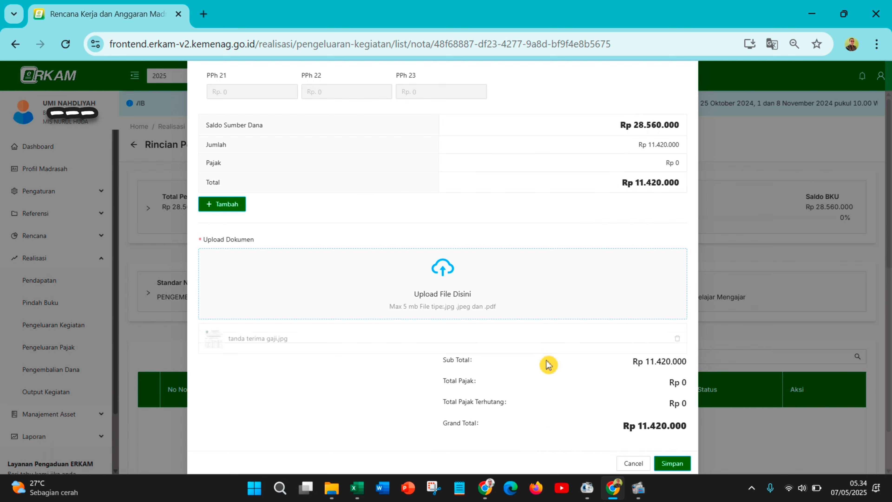
# Save the GAJI JANUARI - FEBRUARI expenditure note and acknowledge the confirmation.
pyautogui.scroll(-1, 524, 343)
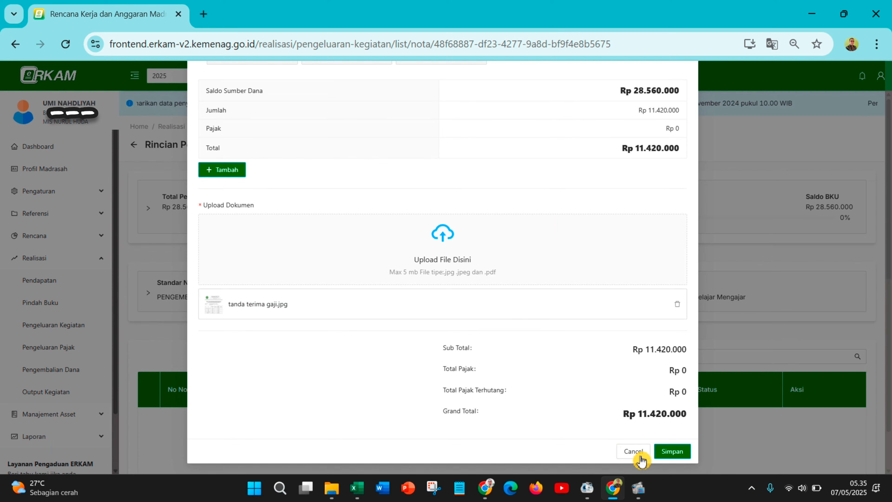
pyautogui.click(672, 453)
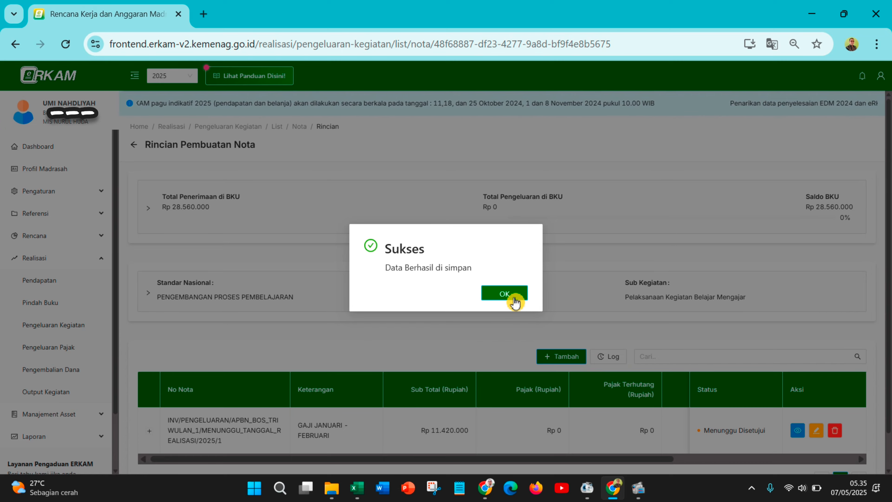
pyautogui.click(514, 296)
pyautogui.scroll(-1, 522, 388)
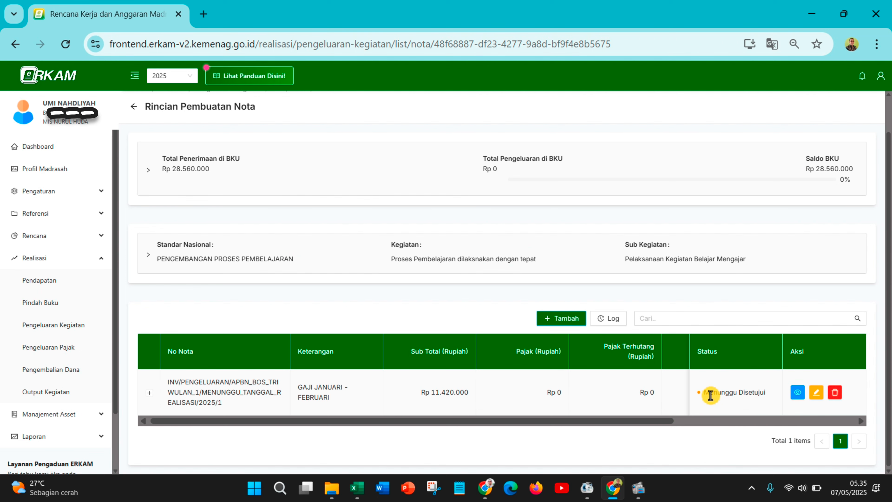
# Switch to the approver's browser window and open the Realisasi Pengeluaran Kegiatan list.
pyautogui.click(485, 492)
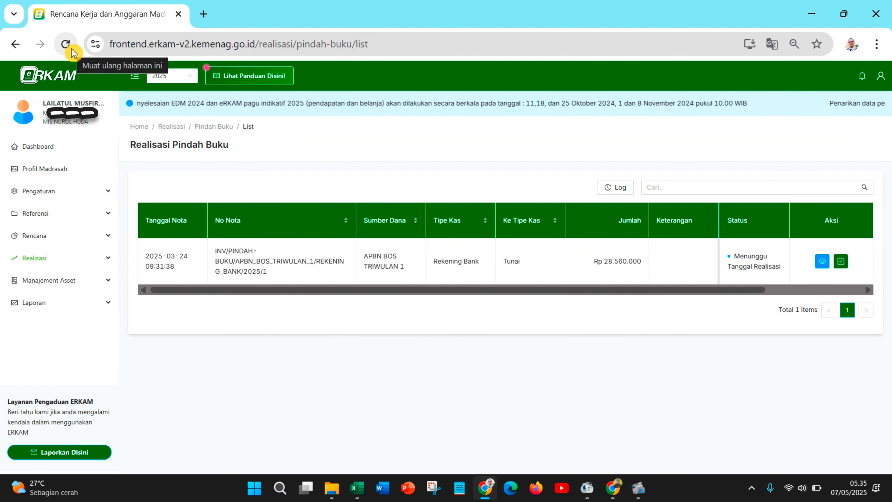
pyautogui.click(49, 280)
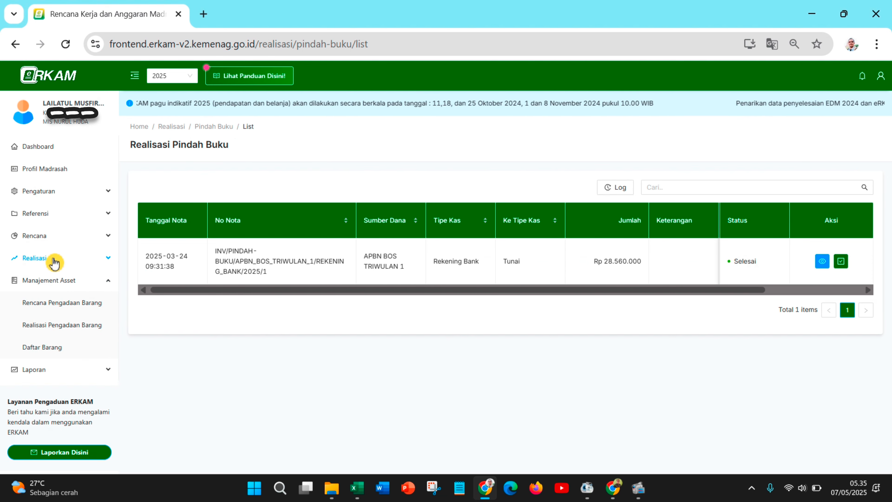
pyautogui.click(54, 259)
pyautogui.click(92, 330)
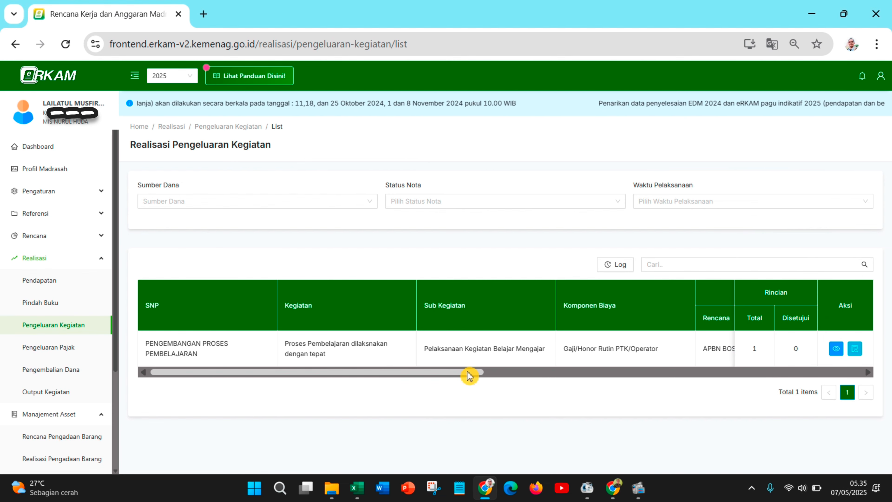
# Look across the Gaji/Honor Rutin PTK/Operator row and open its list of expenditure notes.
pyautogui.moveTo(470, 376); pyautogui.dragTo(848, 366)
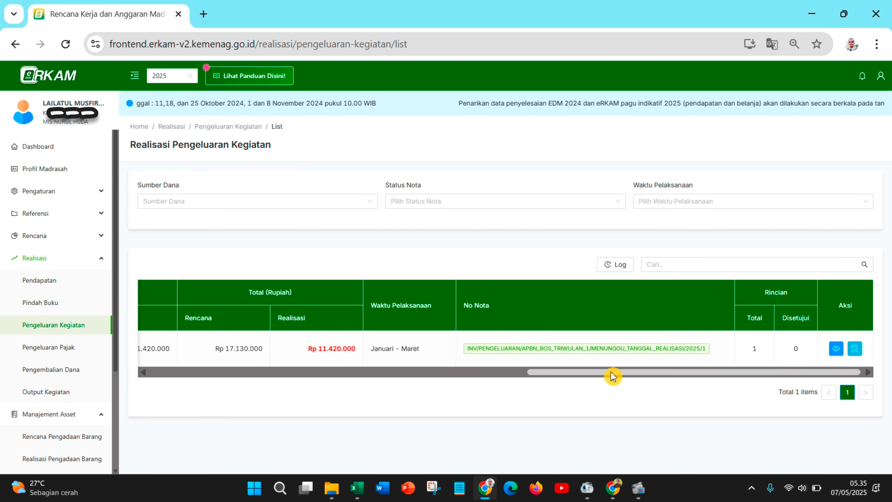
pyautogui.moveTo(637, 379); pyautogui.dragTo(698, 374)
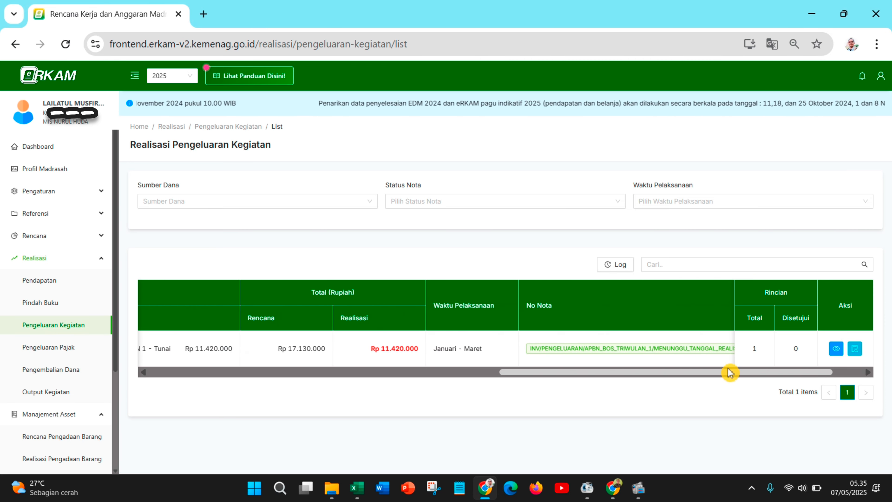
pyautogui.click(853, 350)
pyautogui.scroll(-1, 533, 327)
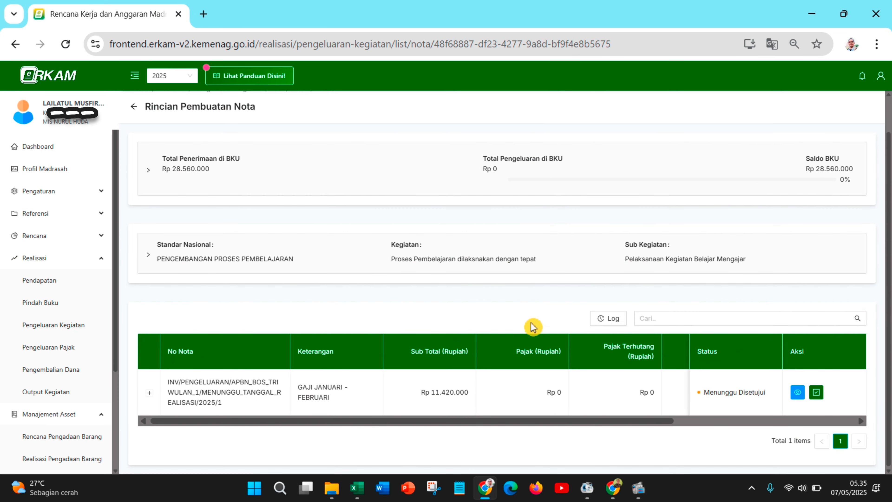
# Review the full details of the GAJI JANUARI - FEBRUARI note, including its document, allocation and totals, and close them.
pyautogui.click(797, 392)
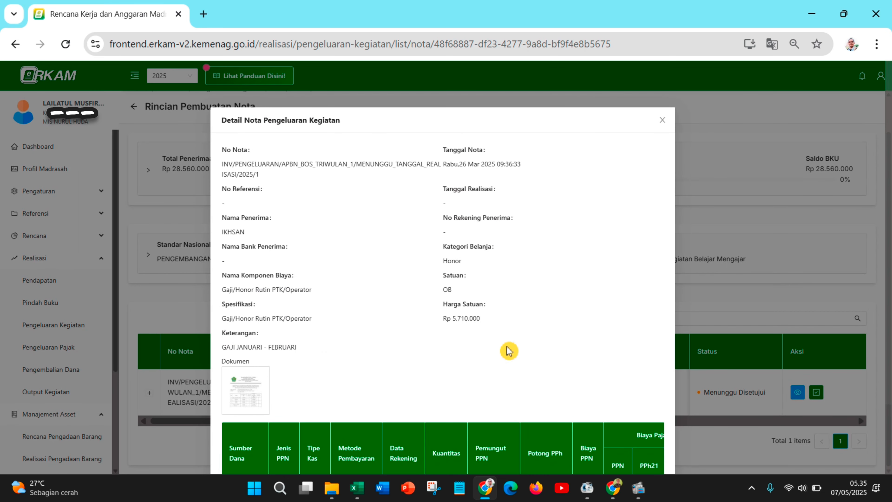
pyautogui.scroll(-2, 509, 350)
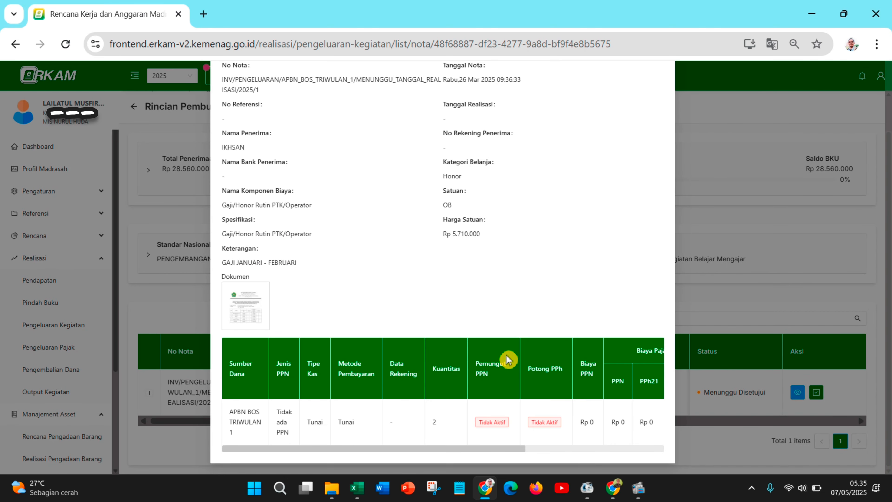
pyautogui.moveTo(475, 449); pyautogui.dragTo(665, 450)
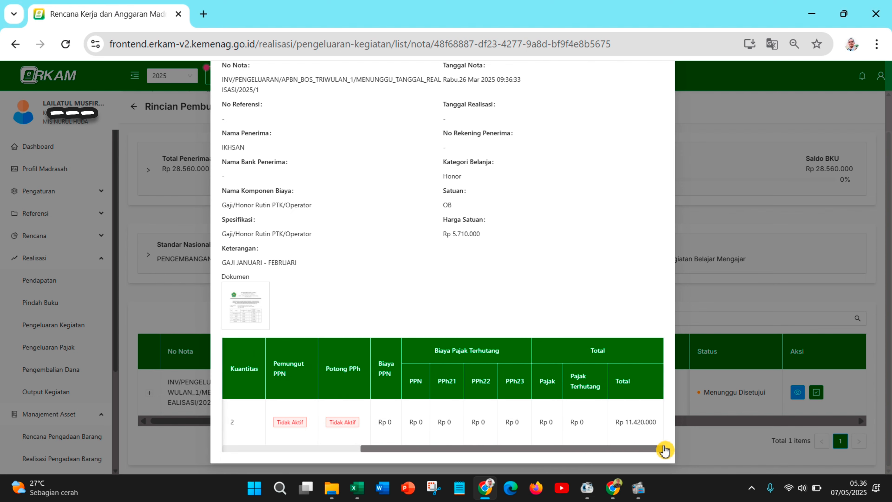
pyautogui.scroll(2, 568, 337)
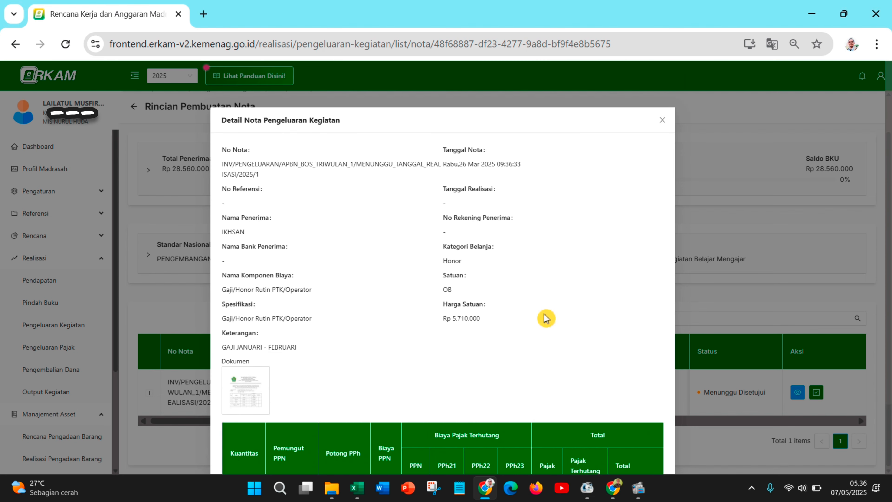
pyautogui.scroll(-2, 546, 318)
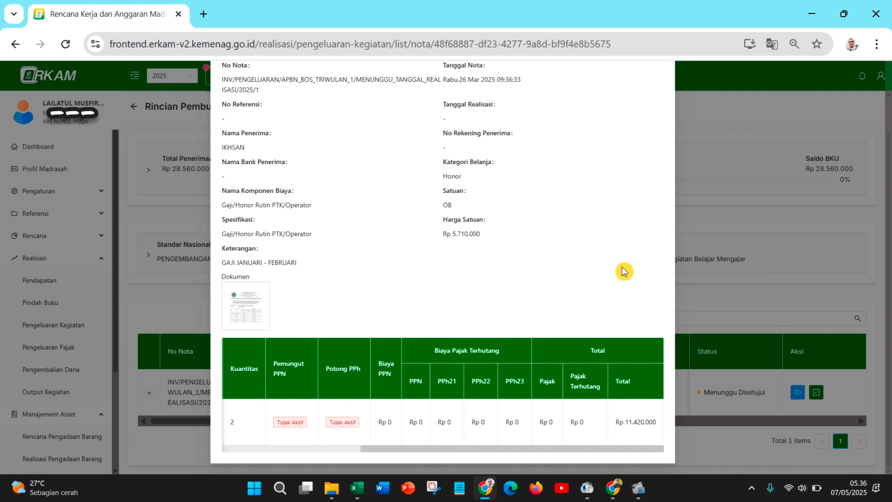
pyautogui.scroll(2, 675, 274)
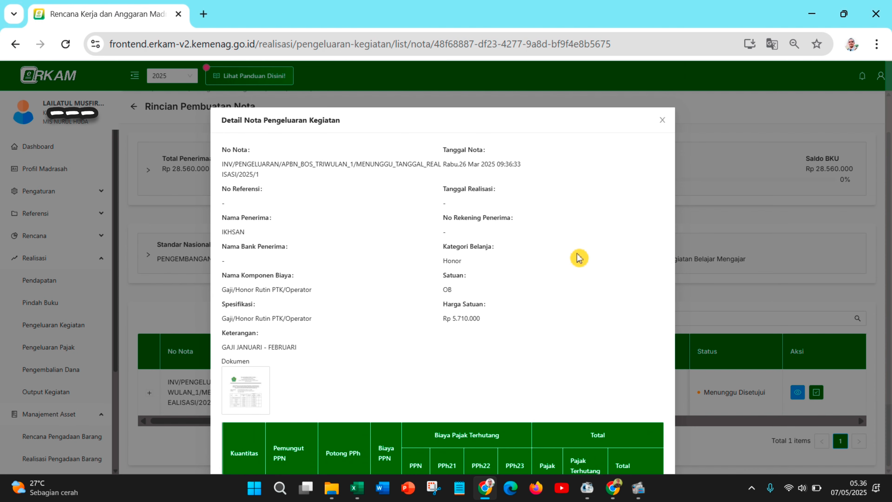
pyautogui.click(702, 293)
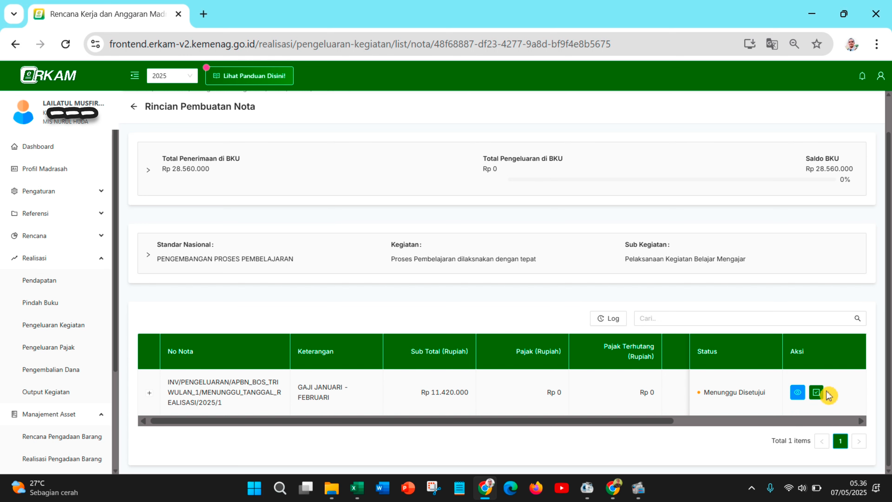
# Approve the GAJI JANUARI - FEBRUARI expenditure note as Disetujui and acknowledge the confirmation.
pyautogui.click(817, 394)
pyautogui.scroll(-3, 585, 372)
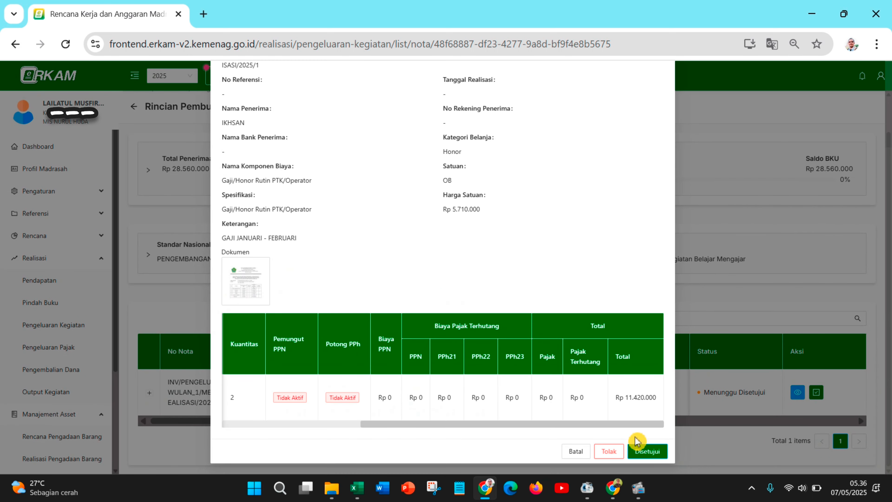
pyautogui.click(648, 456)
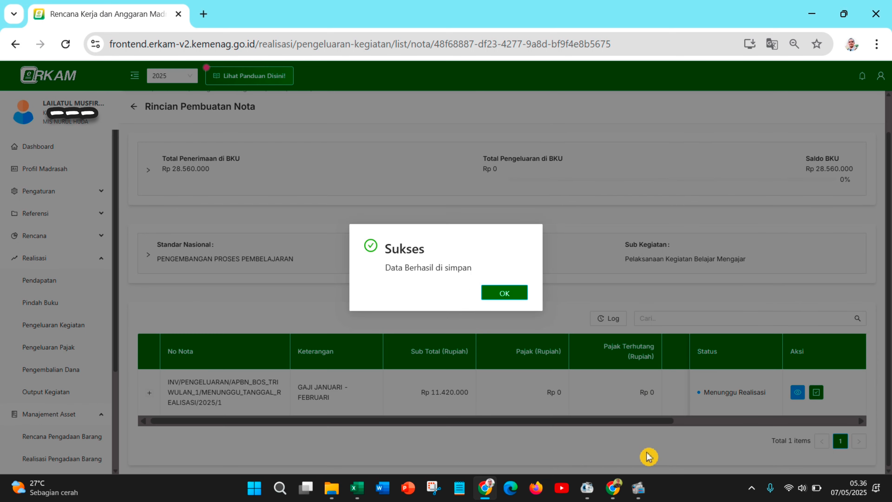
pyautogui.click(516, 297)
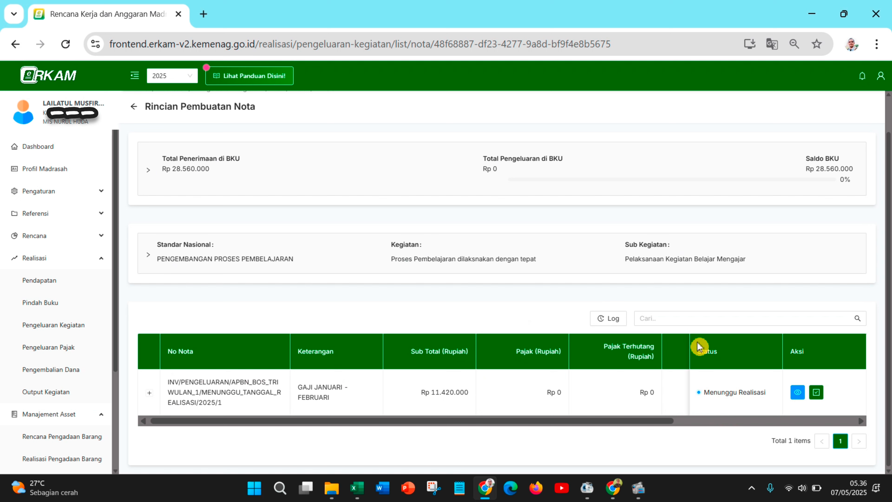
# Switch back to the note creator's browser window and reload the Rincian Pembuatan Nota page.
pyautogui.click(620, 495)
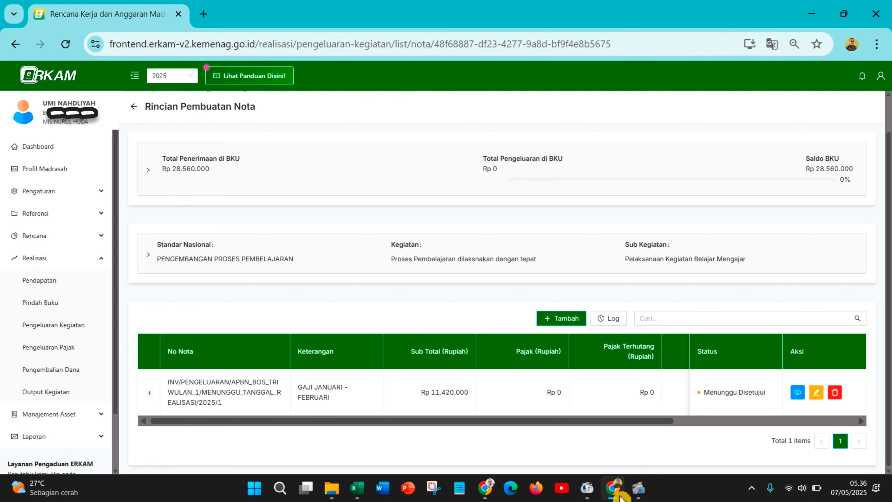
pyautogui.click(65, 44)
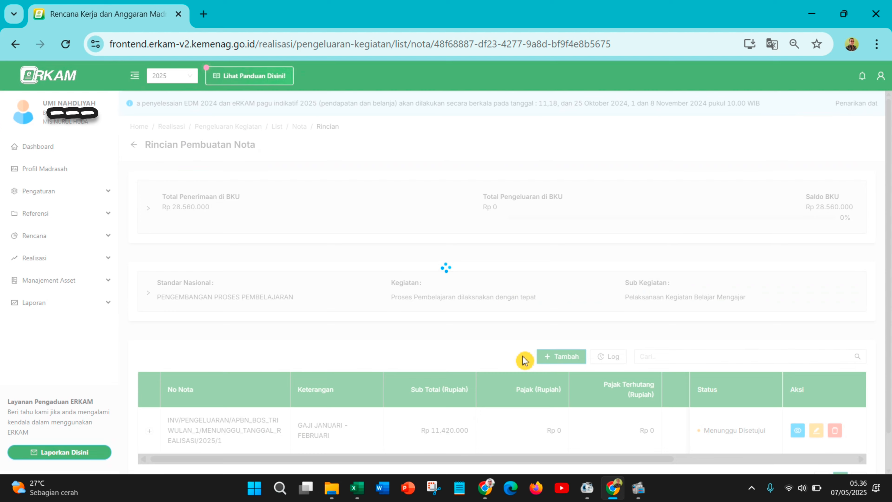
pyautogui.scroll(-1, 534, 353)
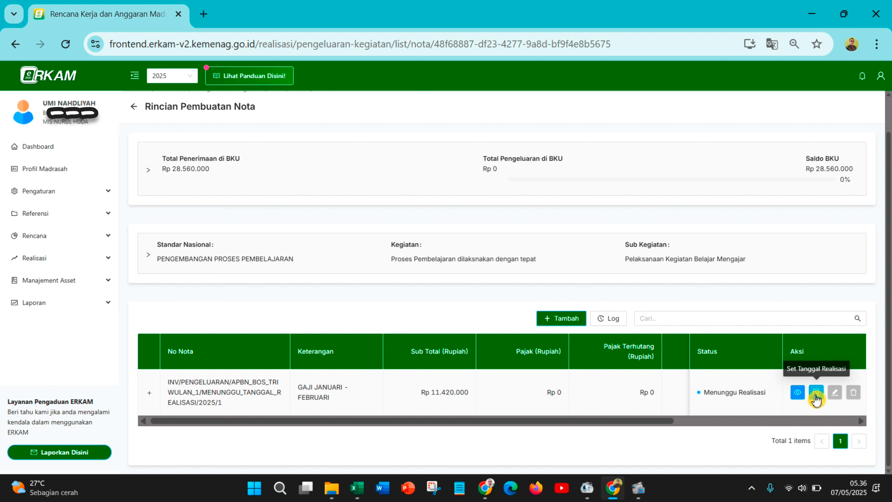
pyautogui.click(815, 399)
pyautogui.scroll(-3, 506, 353)
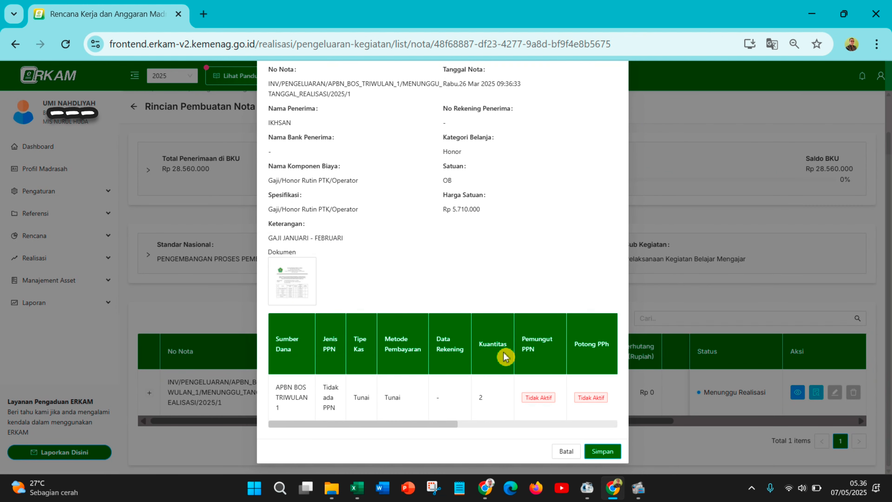
pyautogui.scroll(3, 504, 361)
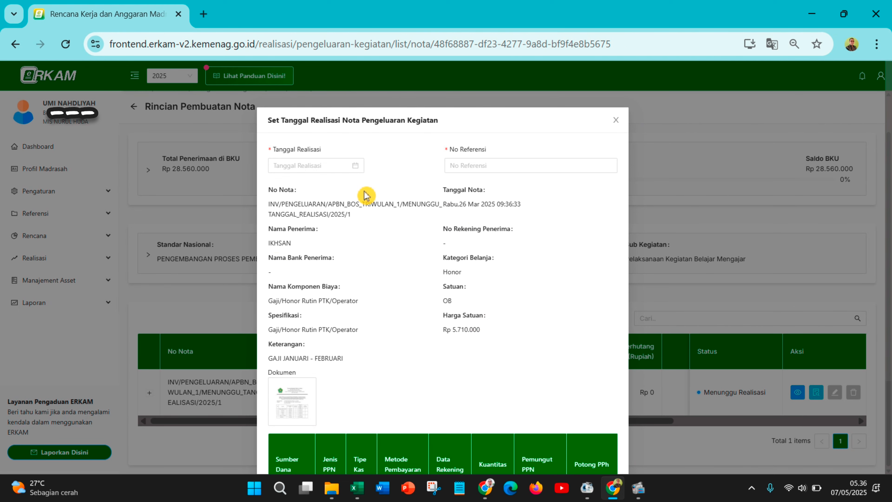
pyautogui.click(348, 166)
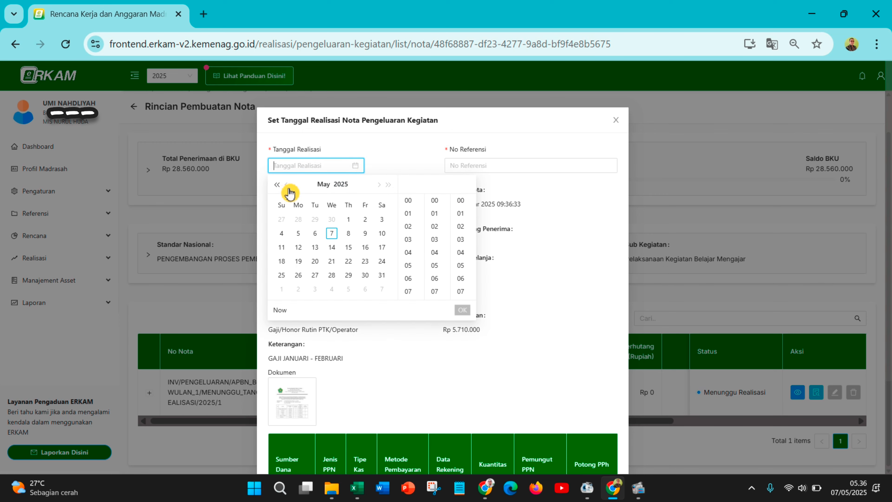
pyautogui.click(286, 185)
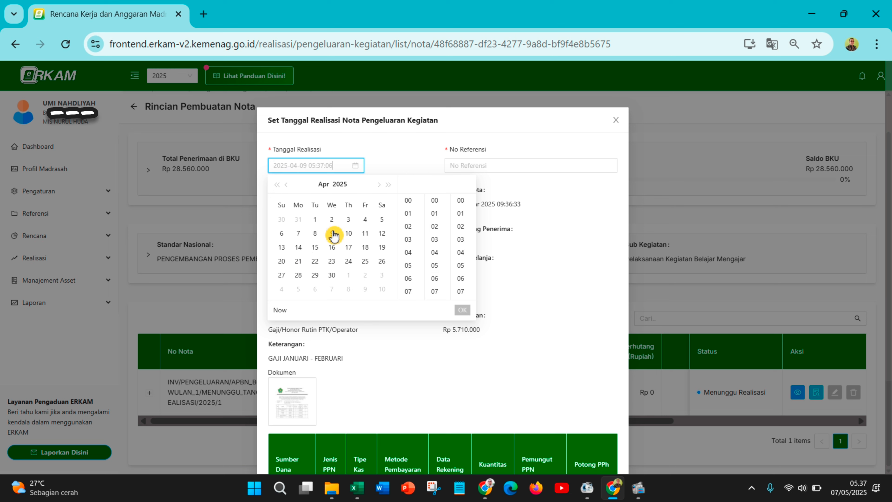
pyautogui.click(283, 277)
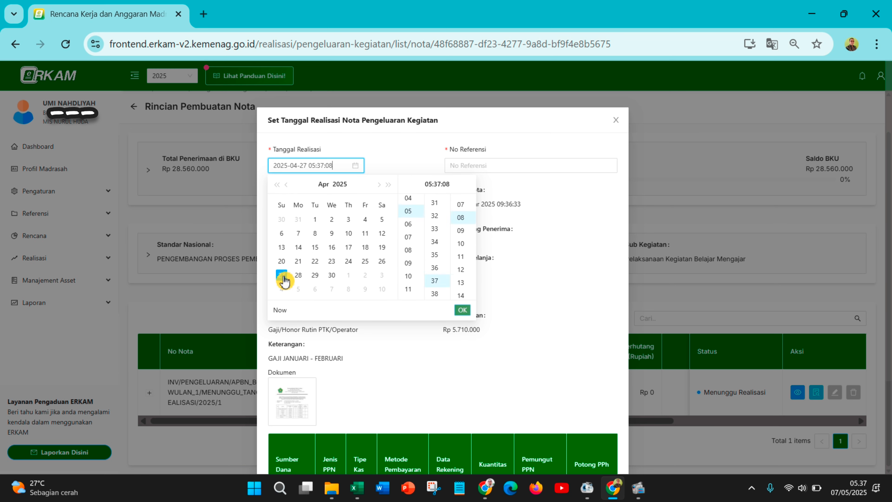
pyautogui.click(408, 243)
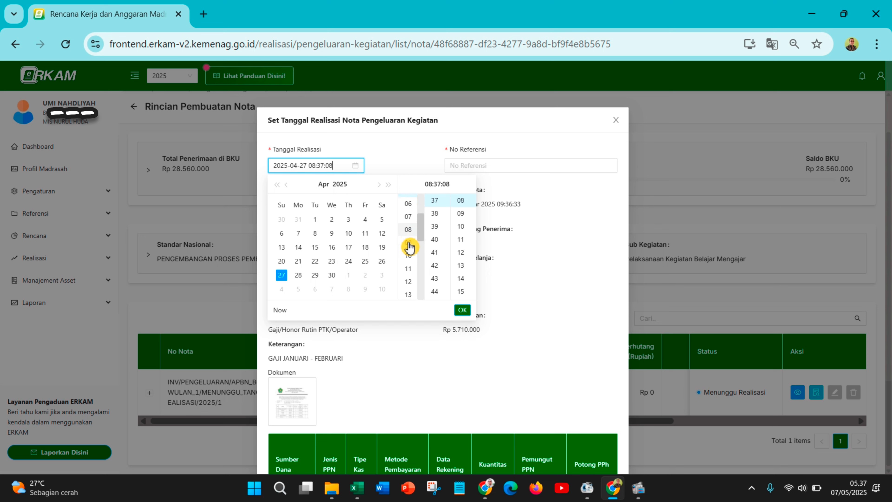
pyautogui.click(435, 239)
pyautogui.click(460, 242)
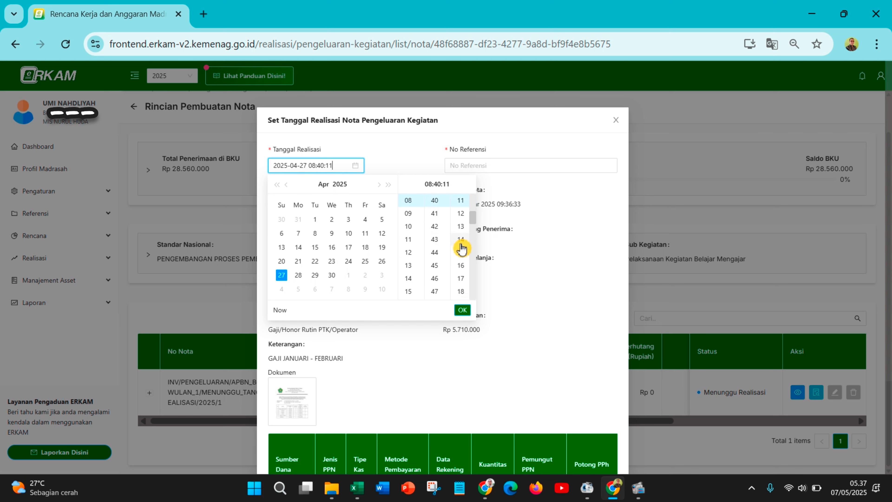
pyautogui.click(461, 310)
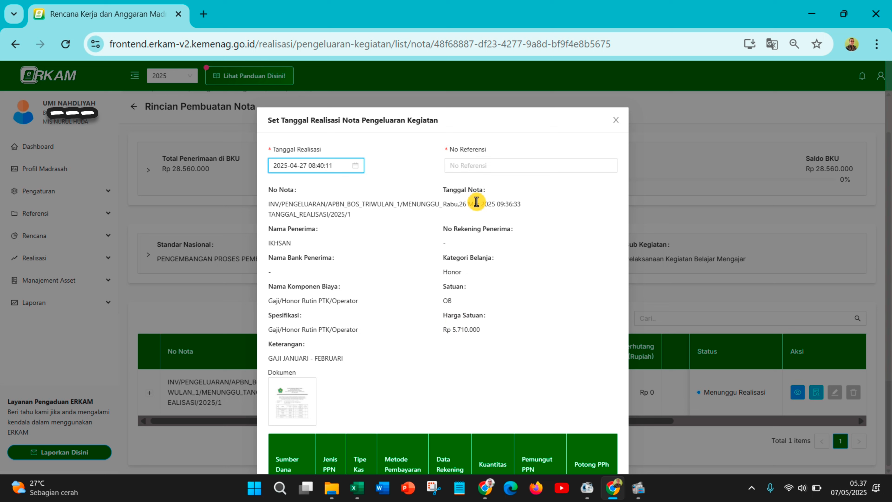
# Enter 003 as the note's No Referensi, save the realisation, and acknowledge the confirmation.
pyautogui.click(482, 168)
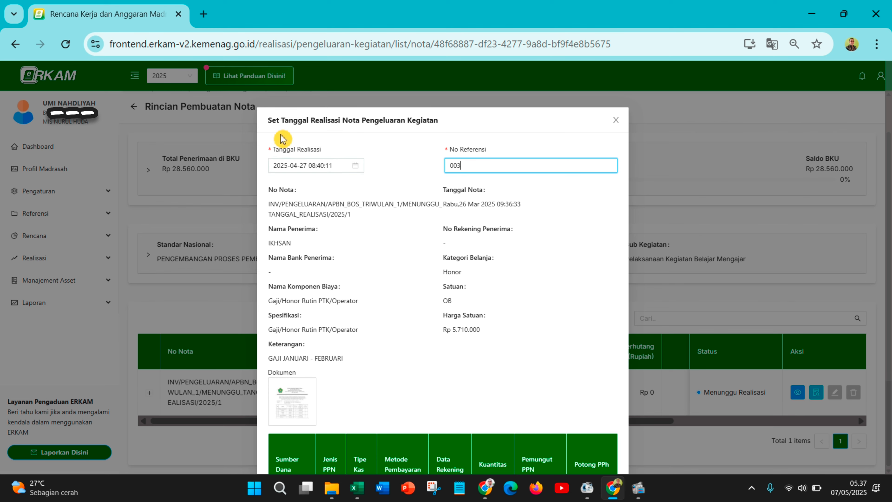
pyautogui.scroll(-3, 401, 248)
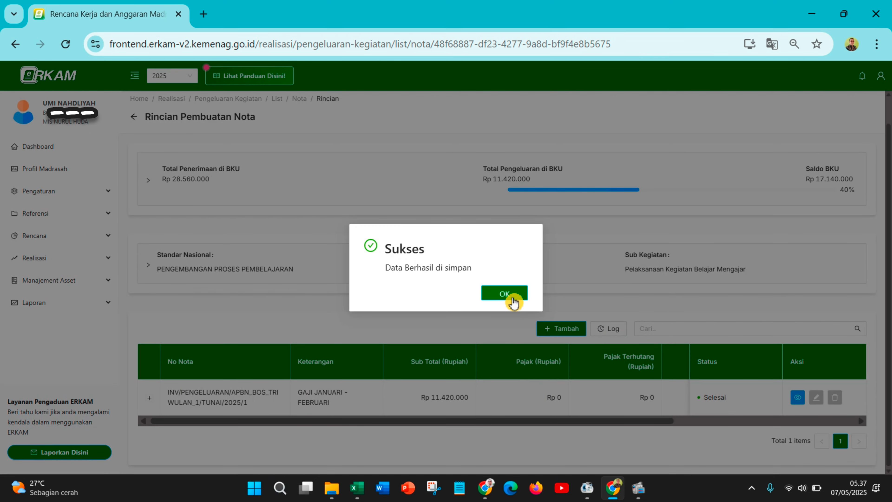
pyautogui.click(514, 302)
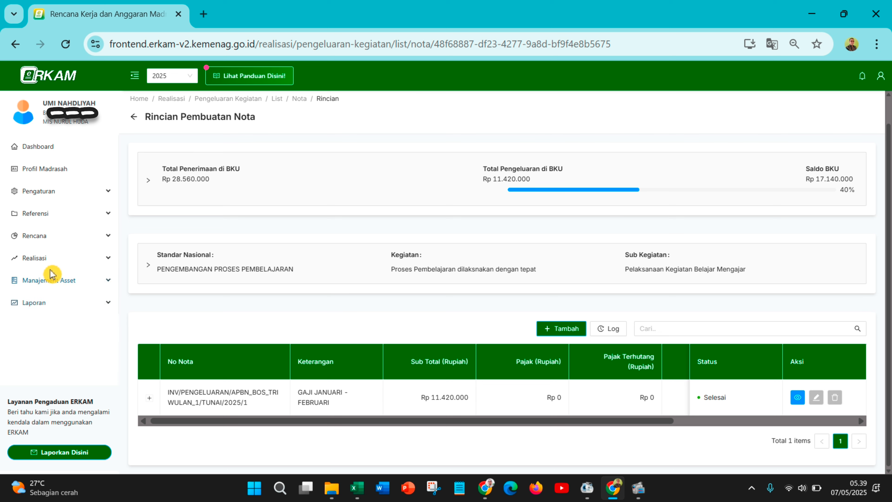
# Open the Pengeluaran Kegiatan realisation list and examine the planned and realised amounts in the Gaji/Honor Rutin PTK/Operator row.
pyautogui.click(43, 264)
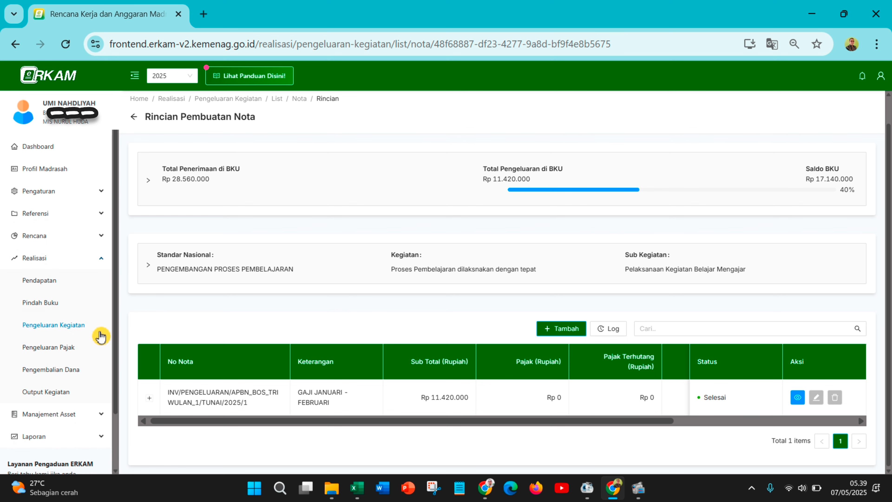
pyautogui.click(83, 325)
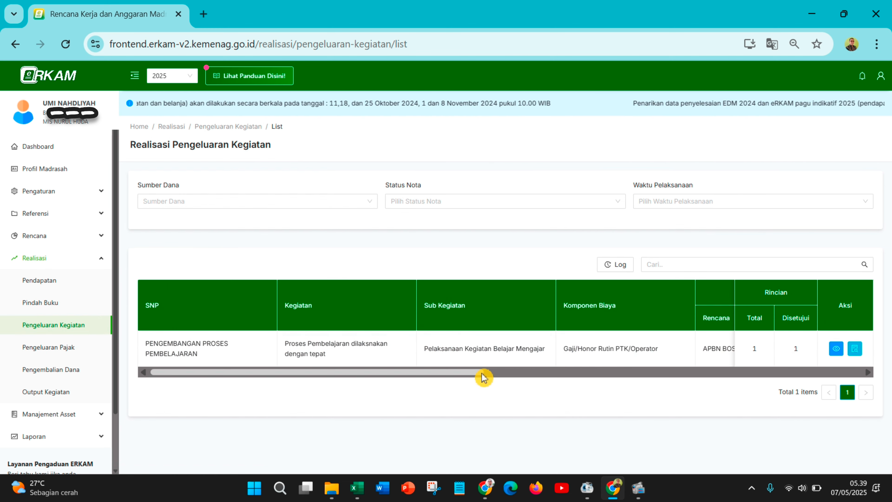
pyautogui.moveTo(478, 376); pyautogui.dragTo(704, 381)
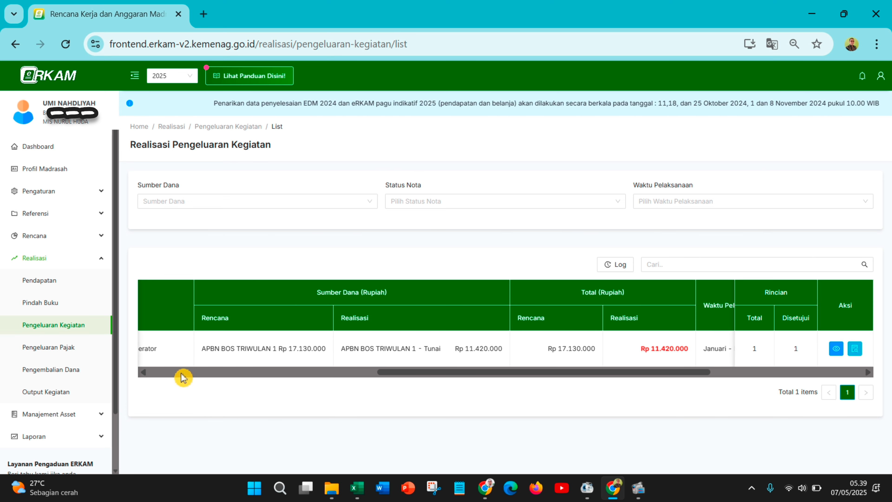
# Switch to the approver's browser window, reload it, and examine the salary row's realisation and note number in the Pengeluaran Kegiatan list.
pyautogui.click(485, 489)
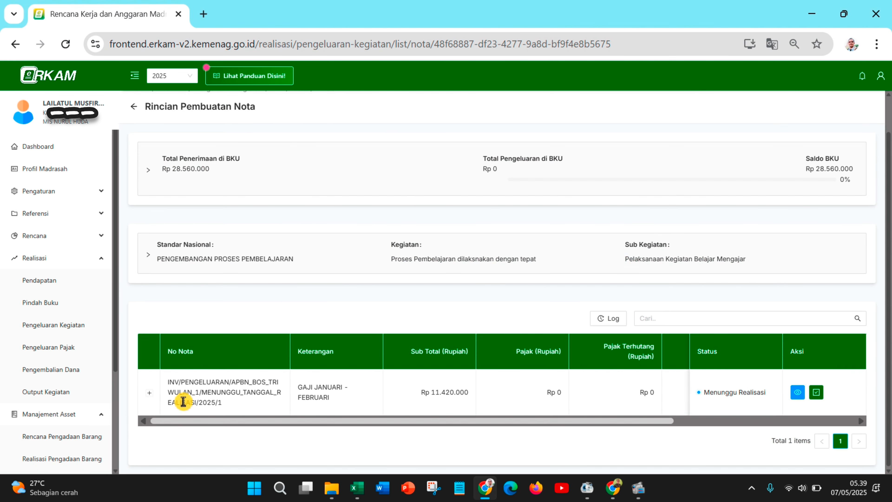
pyautogui.click(66, 45)
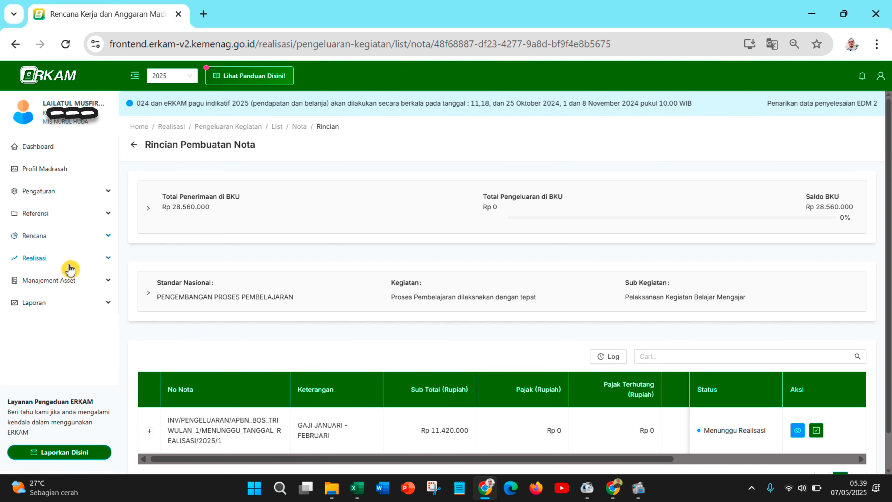
pyautogui.click(64, 259)
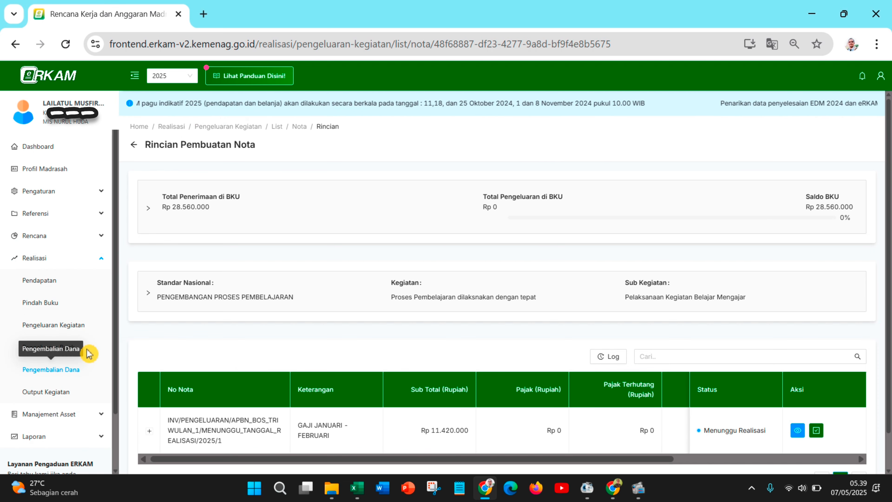
pyautogui.click(80, 326)
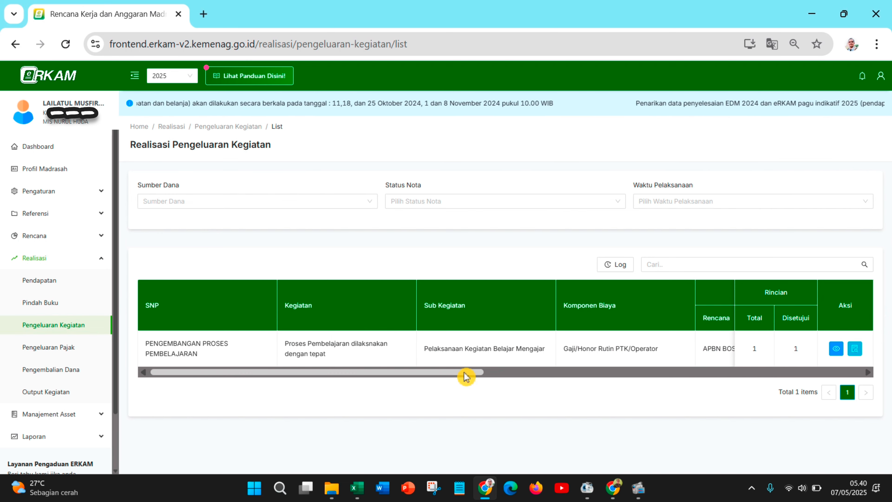
pyautogui.moveTo(466, 376); pyautogui.dragTo(839, 366)
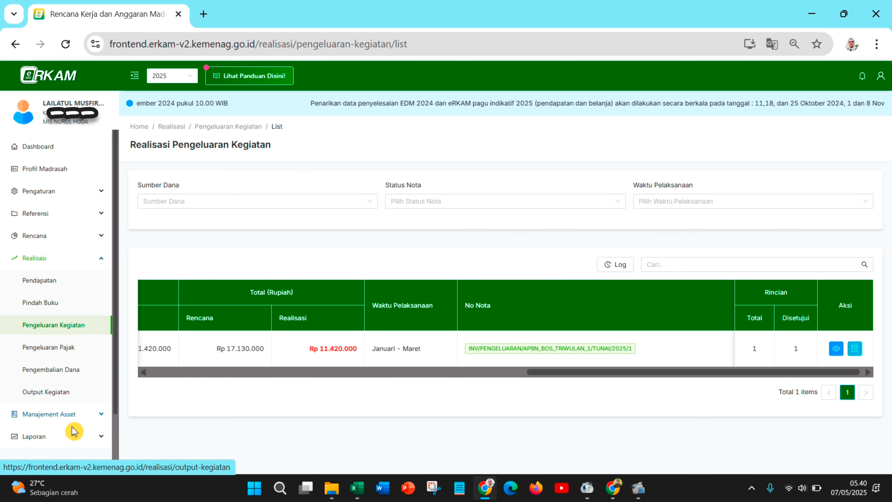
# Open the RKAM report from the Laporan Rencana reports.
pyautogui.scroll(-2, 76, 386)
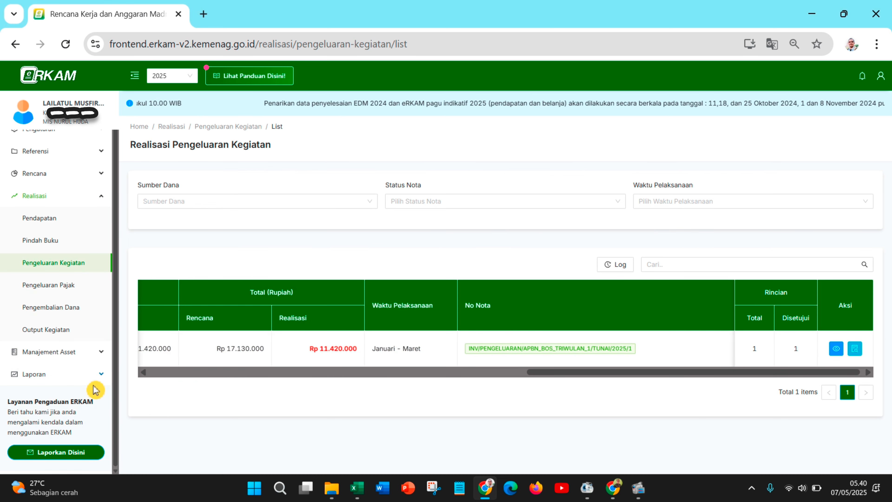
pyautogui.click(80, 376)
pyautogui.click(70, 404)
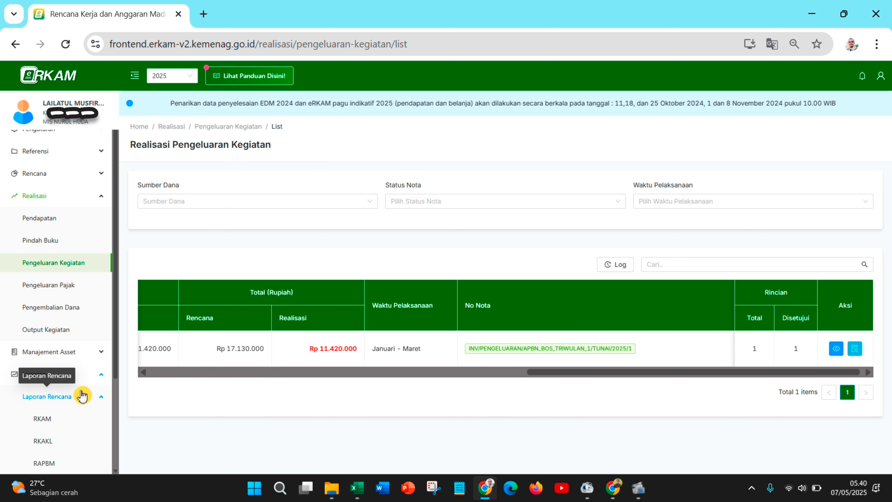
pyautogui.scroll(-3, 95, 383)
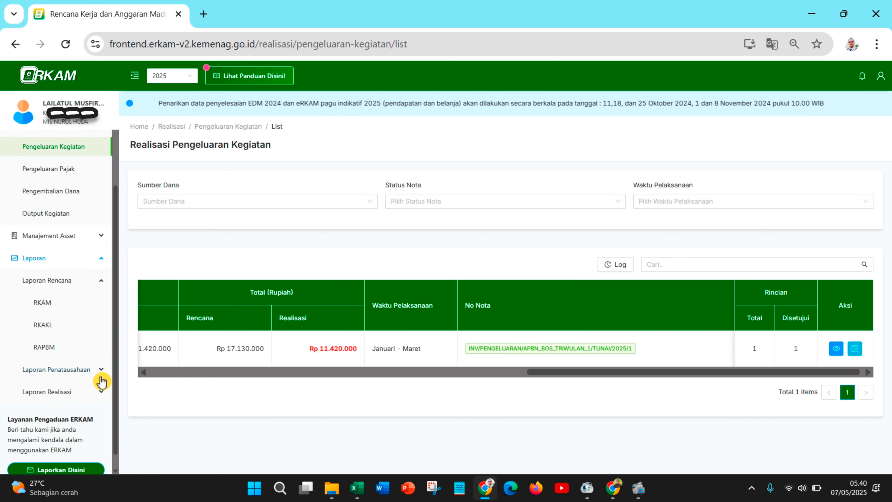
pyautogui.click(71, 309)
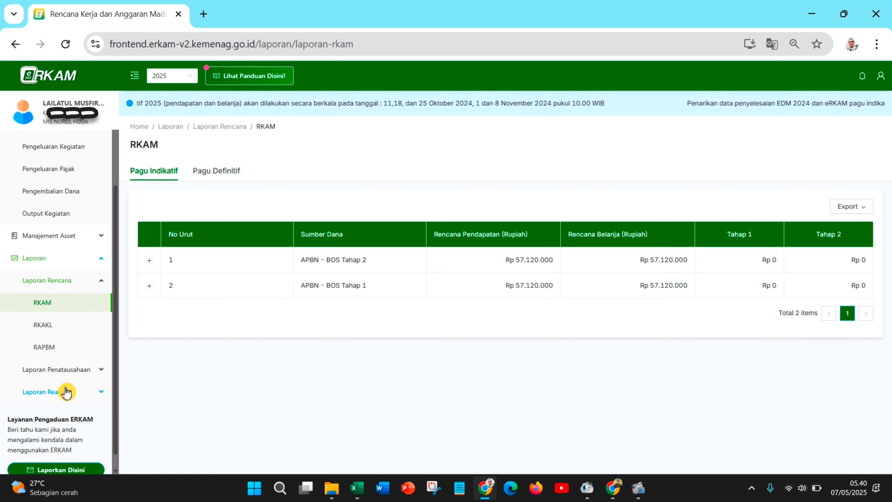
# Open the BKU report from Laporan Penatausahaan and filter it to period 2025-01 and Sumber Dana APBN BOS TRIWULAN 1.
pyautogui.click(84, 377)
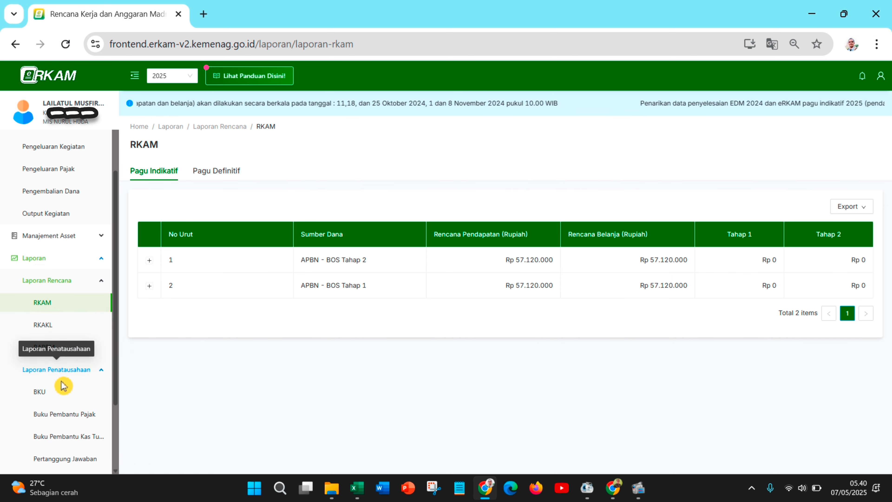
pyautogui.click(42, 398)
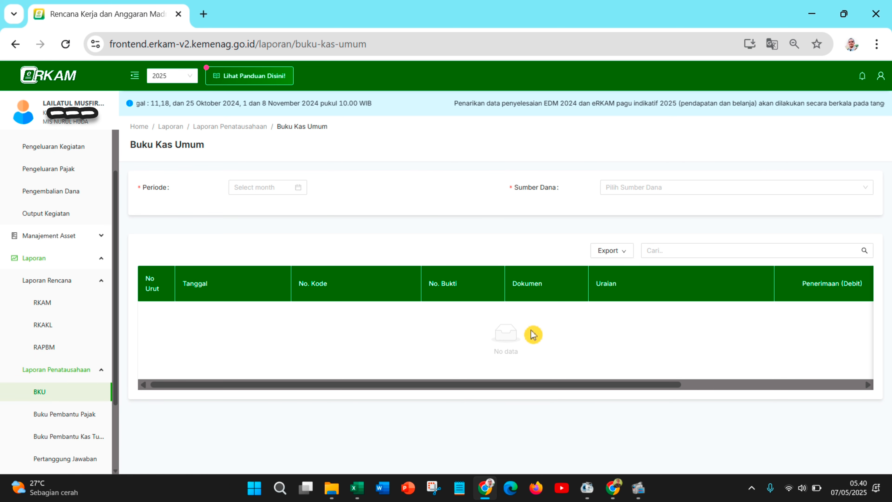
pyautogui.click(277, 190)
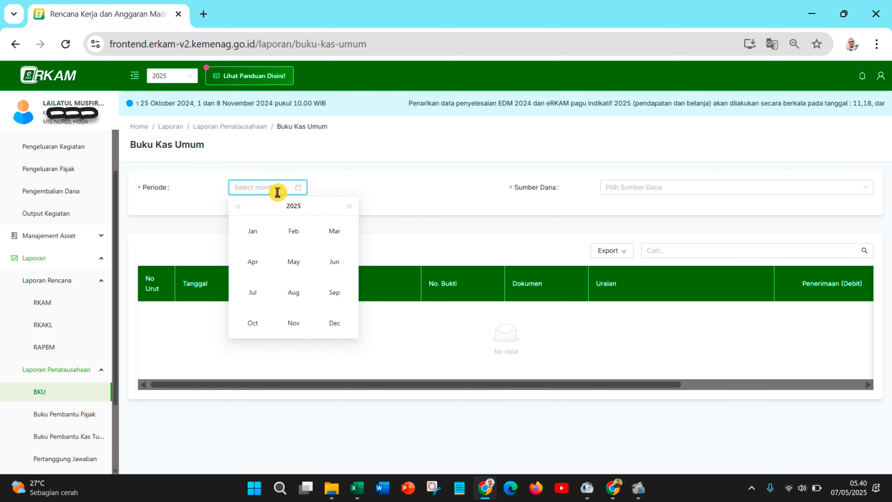
pyautogui.click(257, 237)
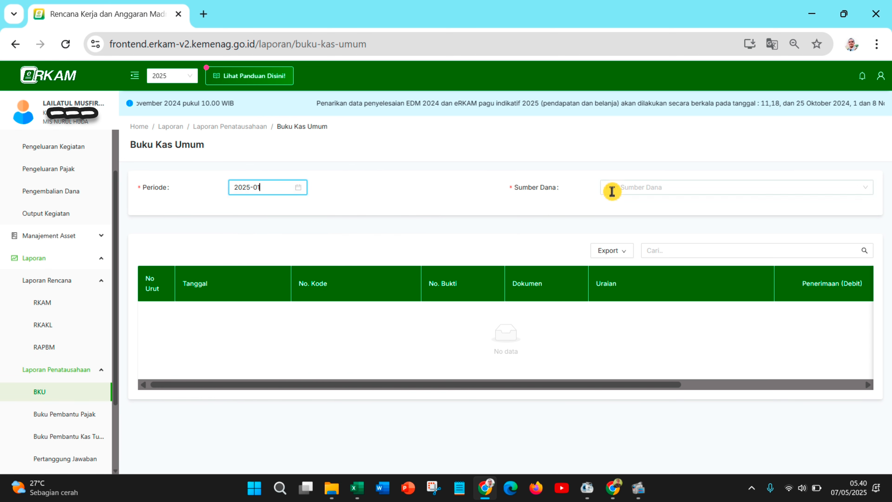
pyautogui.click(613, 191)
pyautogui.click(629, 207)
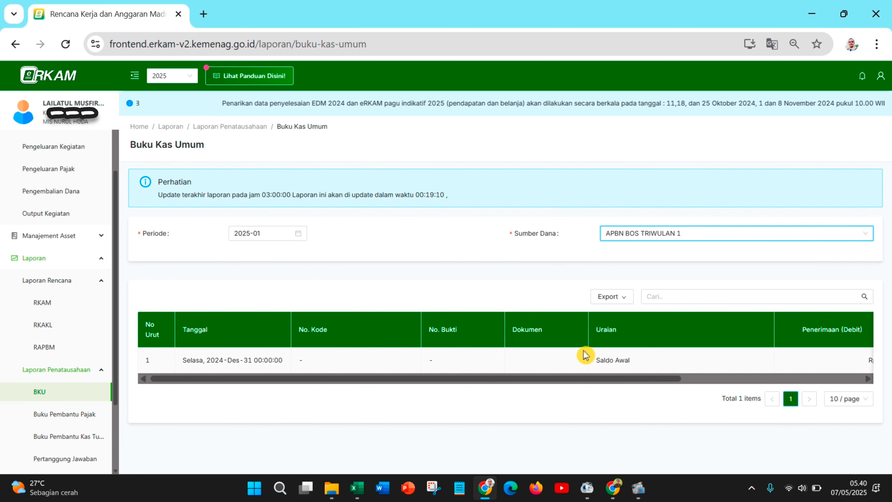
# Export the January 2025 Buku Kas Umum as PDF, review the document, and return to the report page.
pyautogui.click(609, 294)
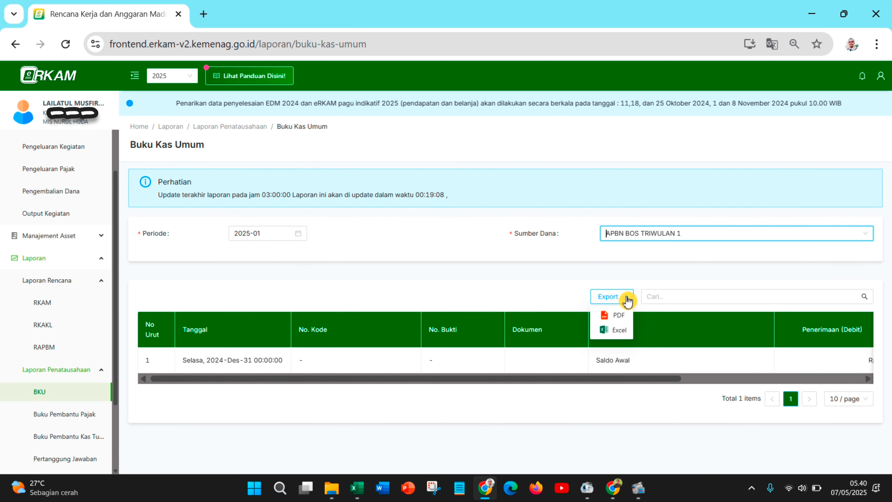
pyautogui.click(619, 315)
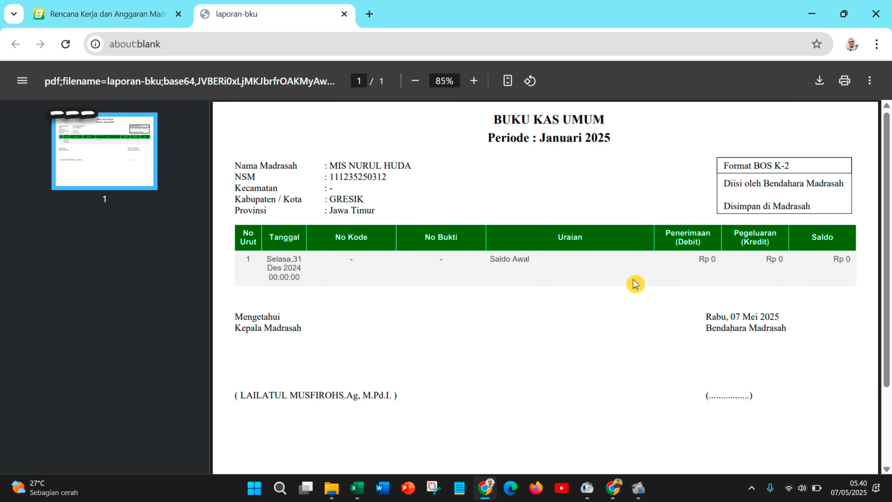
pyautogui.scroll(-3, 634, 284)
pyautogui.scroll(3, 635, 284)
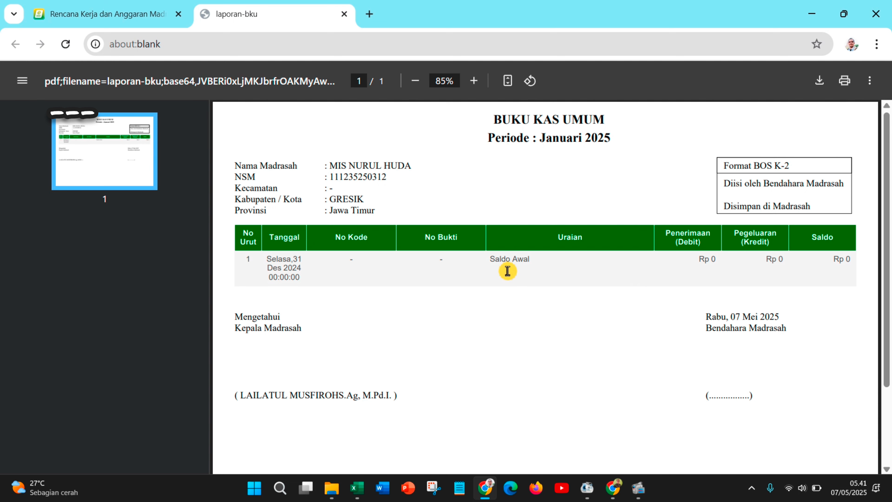
pyautogui.click(121, 17)
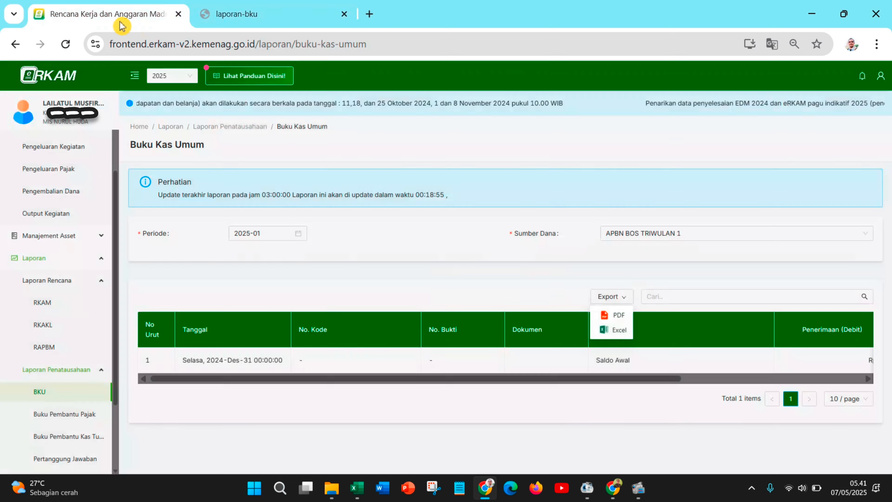
pyautogui.click(503, 295)
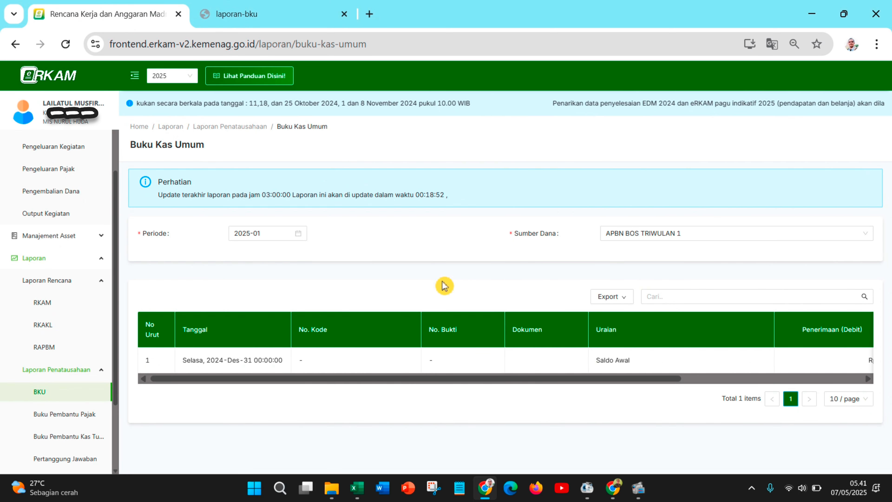
# Change the Buku Kas Umum report period to 2025-03.
pyautogui.click(266, 234)
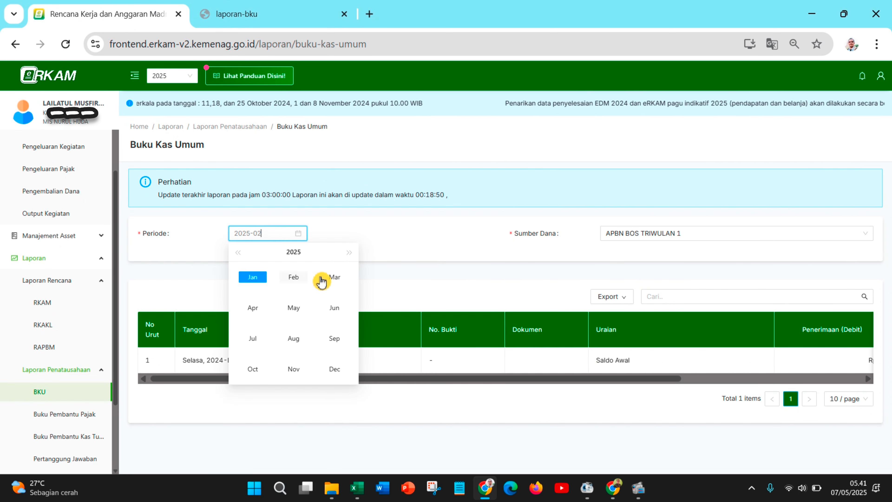
pyautogui.click(334, 277)
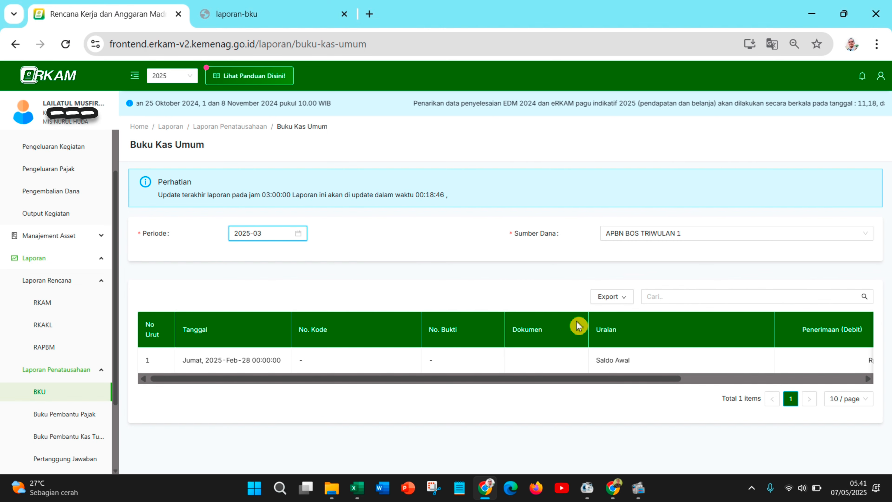
# Export the March 2025 Buku Kas Umum as PDF, view the document, and return to the report page.
pyautogui.click(618, 298)
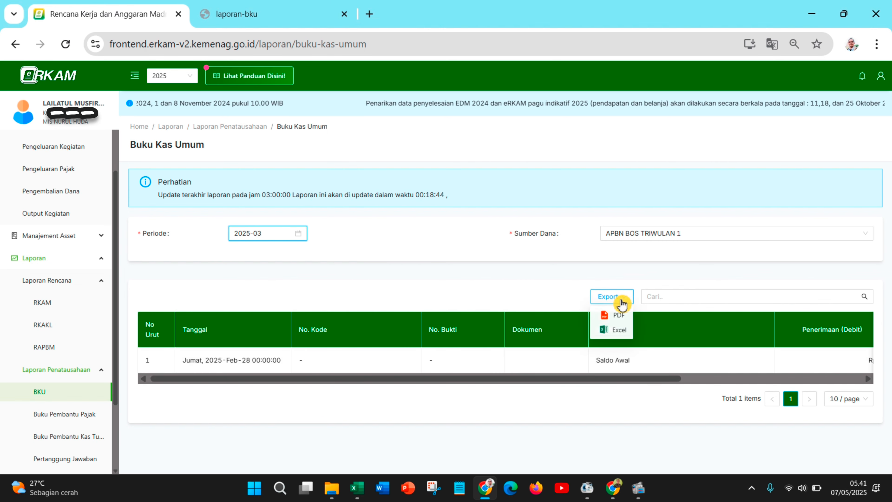
pyautogui.click(624, 318)
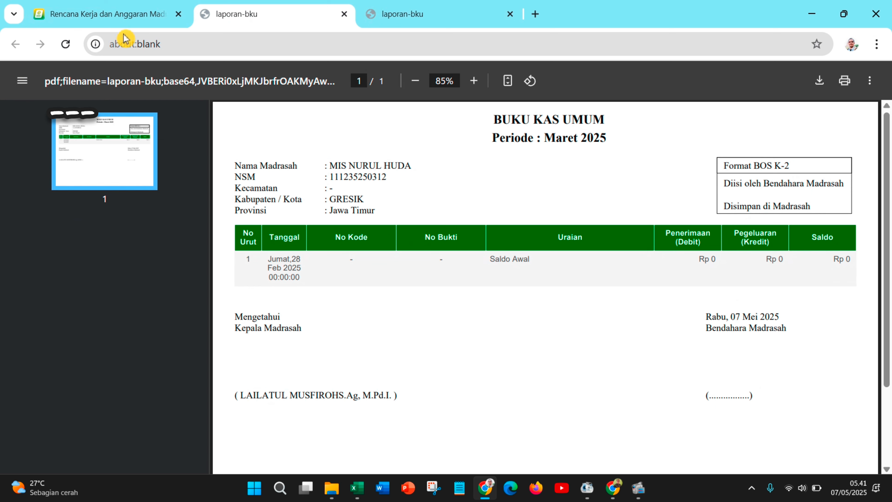
pyautogui.click(133, 17)
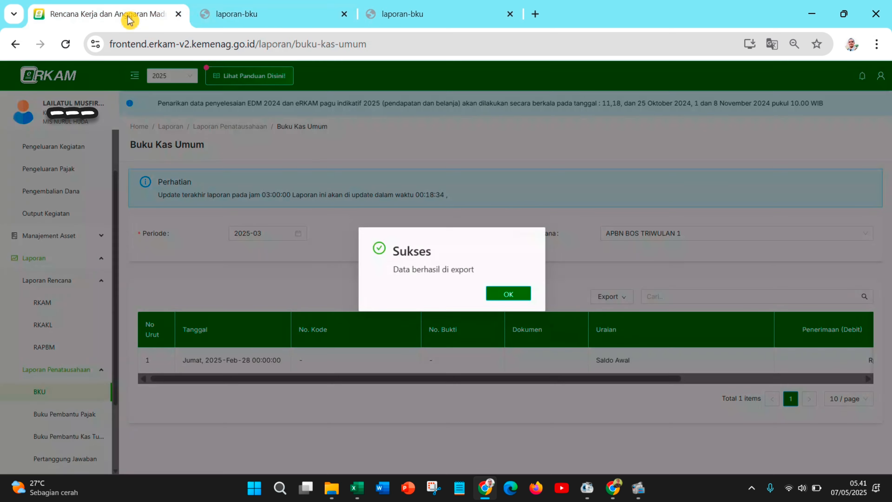
pyautogui.click(499, 295)
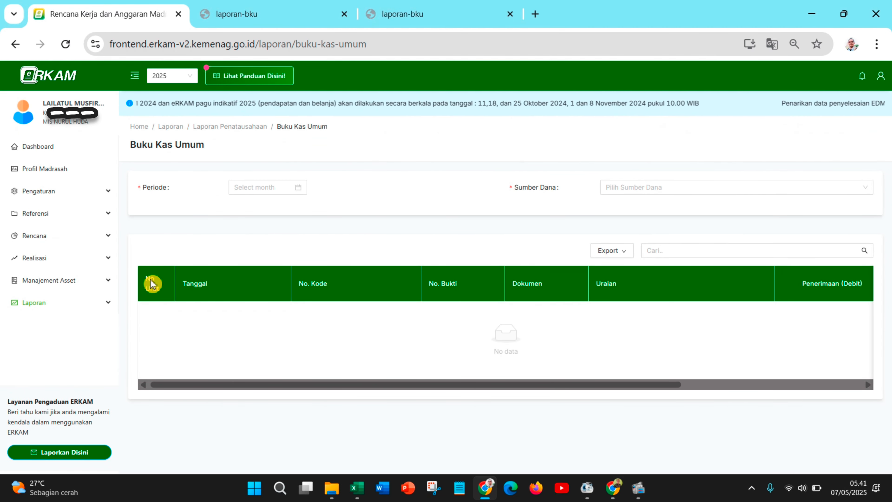
# Filter the reloaded Buku Kas Umum to period 2025-03 and Sumber Dana APBN BOS TRIWULAN 1, and check its debit and credit columns.
pyautogui.click(258, 187)
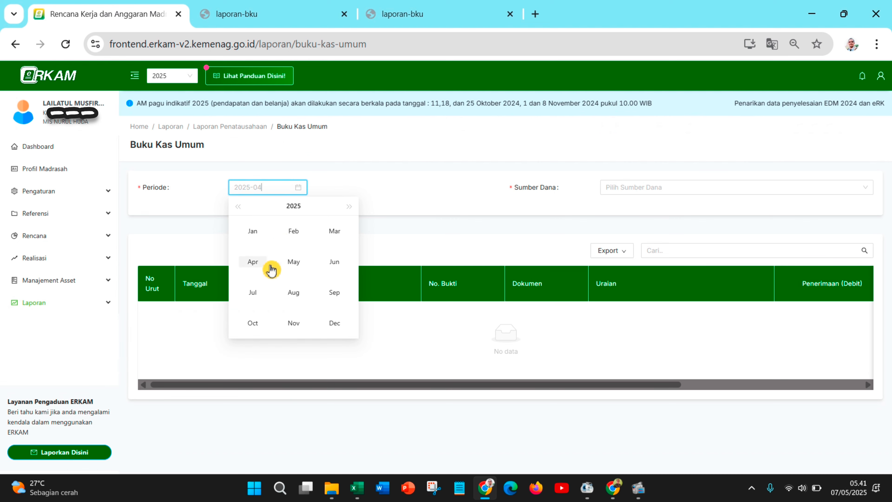
pyautogui.click(336, 235)
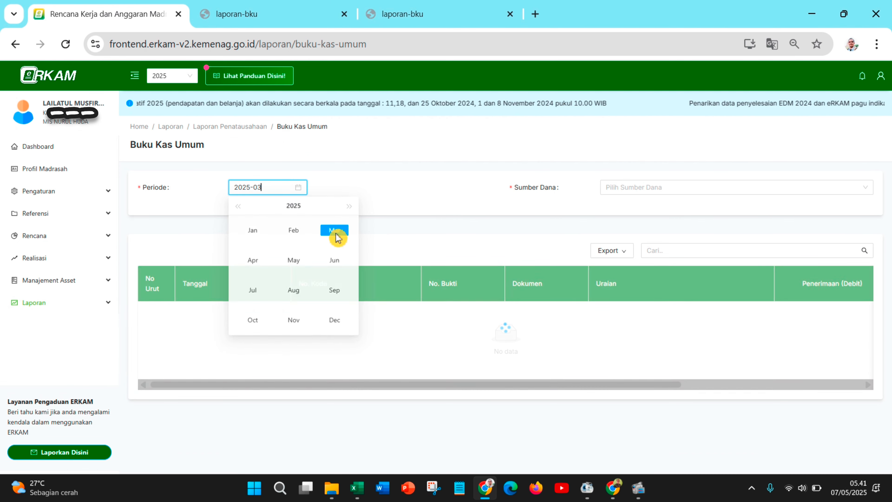
pyautogui.click(627, 188)
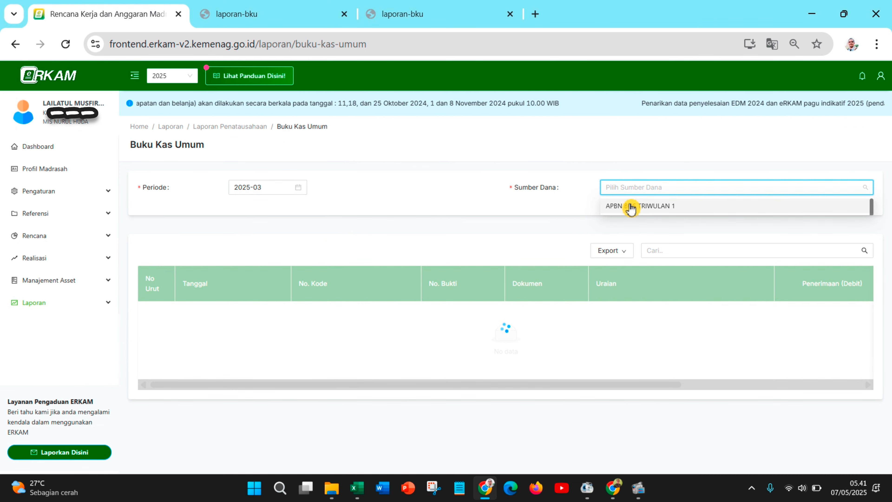
pyautogui.click(629, 206)
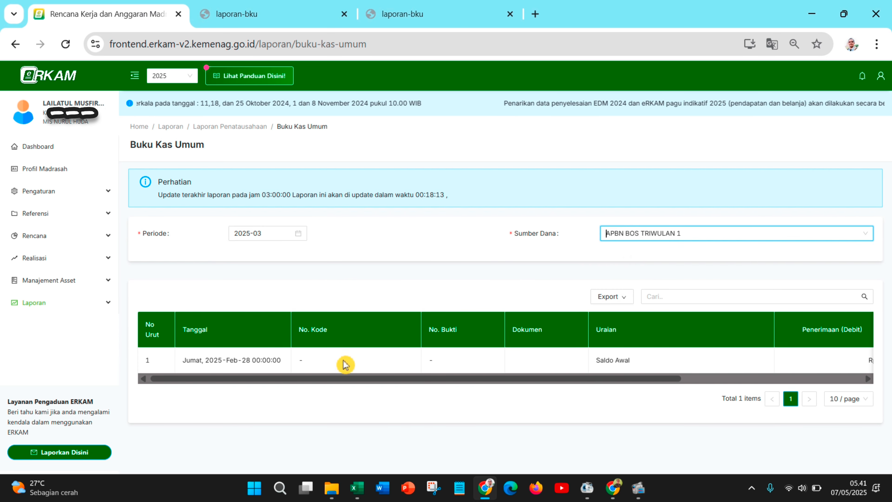
pyautogui.moveTo(312, 379); pyautogui.dragTo(464, 384)
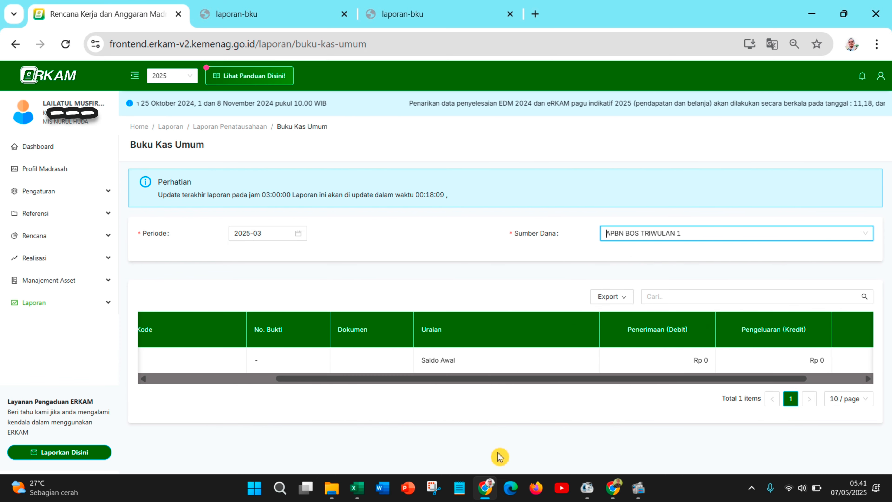
# Switch to the other Chrome window with the second eRKAM account and open the BKU report from Laporan Penatausahaan.
pyautogui.click(614, 494)
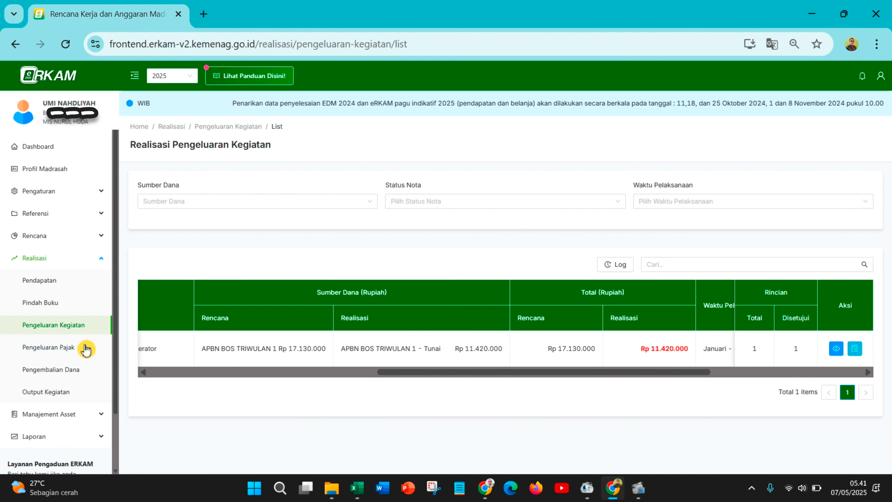
pyautogui.scroll(-3, 94, 372)
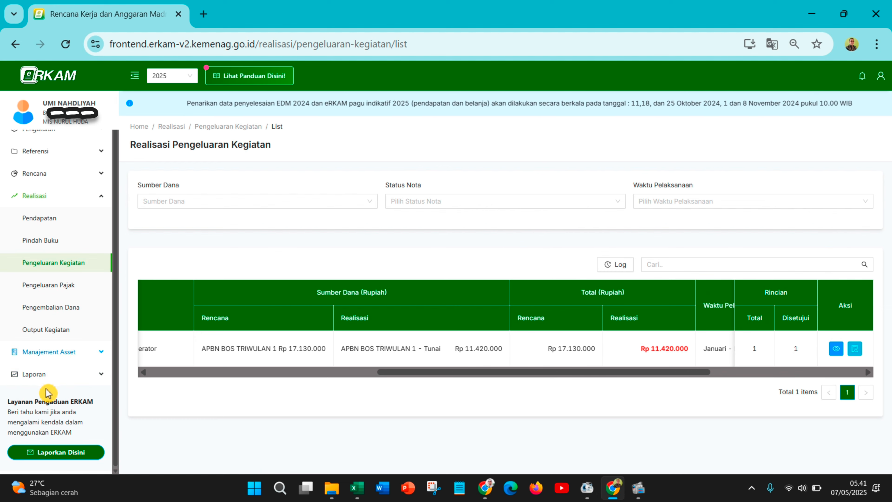
pyautogui.click(65, 375)
pyautogui.scroll(-3, 70, 373)
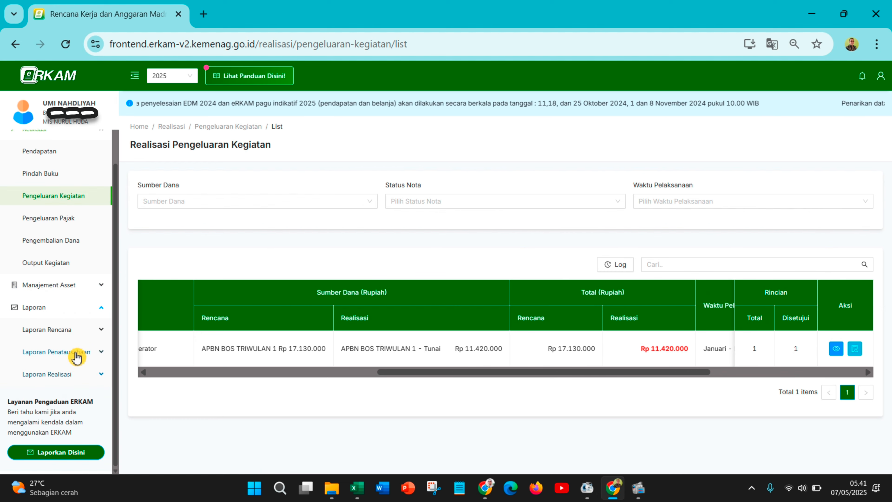
pyautogui.click(76, 333)
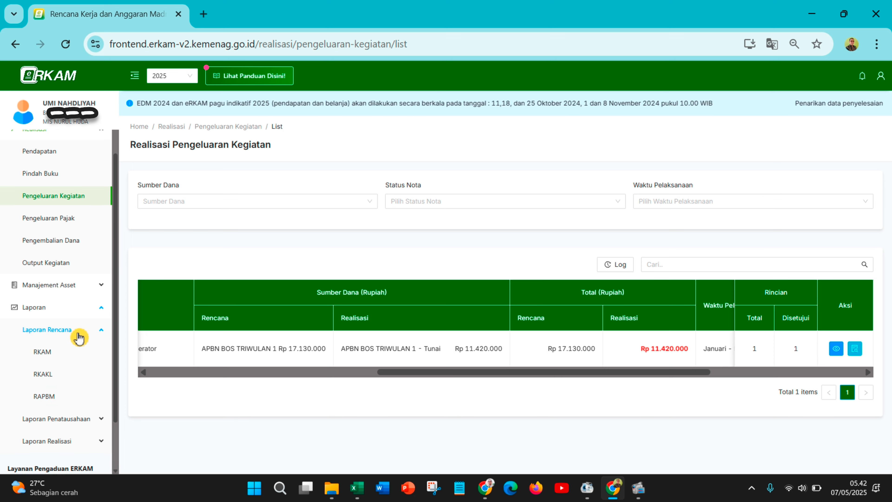
pyautogui.scroll(-3, 81, 362)
pyautogui.click(75, 354)
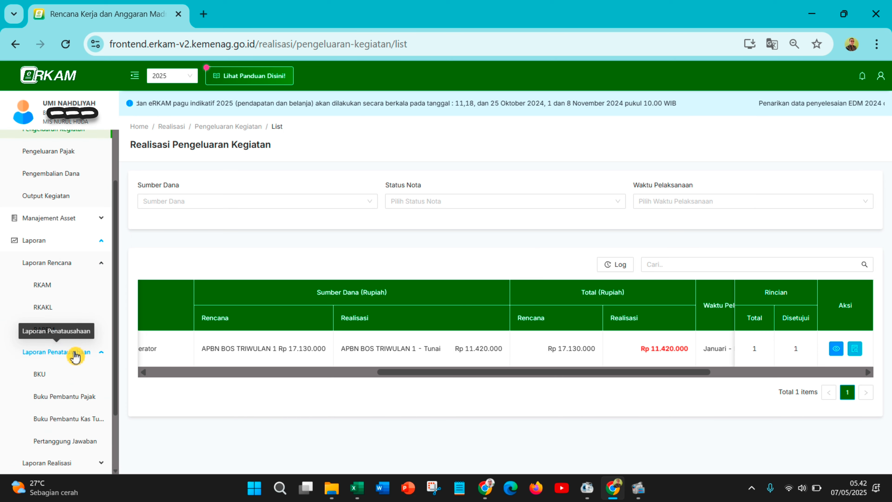
pyautogui.click(58, 375)
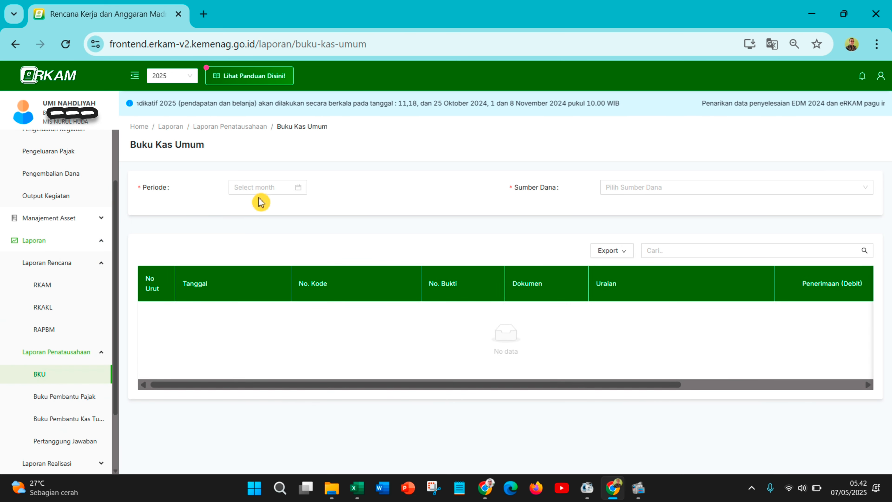
# Show this account's Buku Kas Umum for 2025-03 and APBN BOS TRIWULAN 1, and examine the debit, credit and balance columns.
pyautogui.click(260, 190)
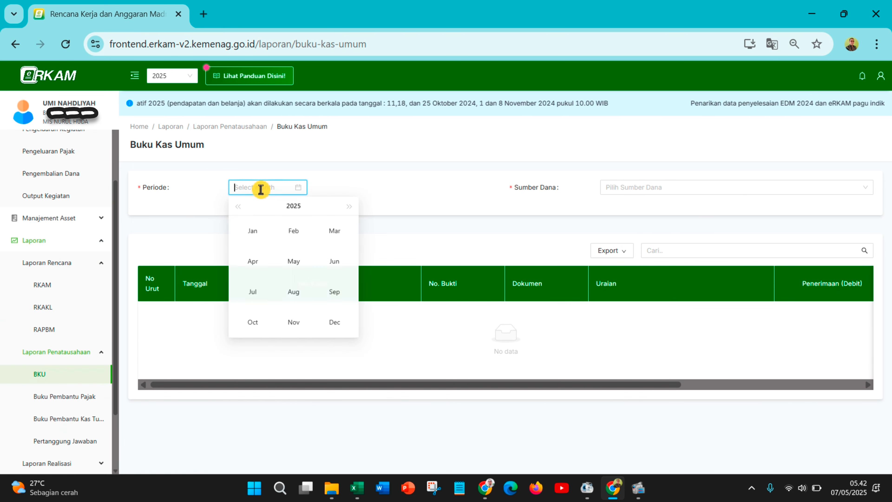
pyautogui.click(332, 235)
pyautogui.click(630, 190)
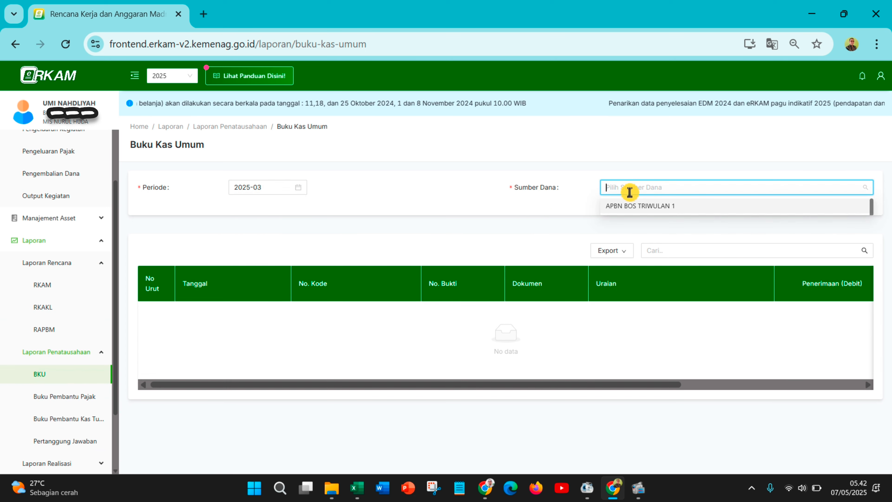
pyautogui.click(638, 208)
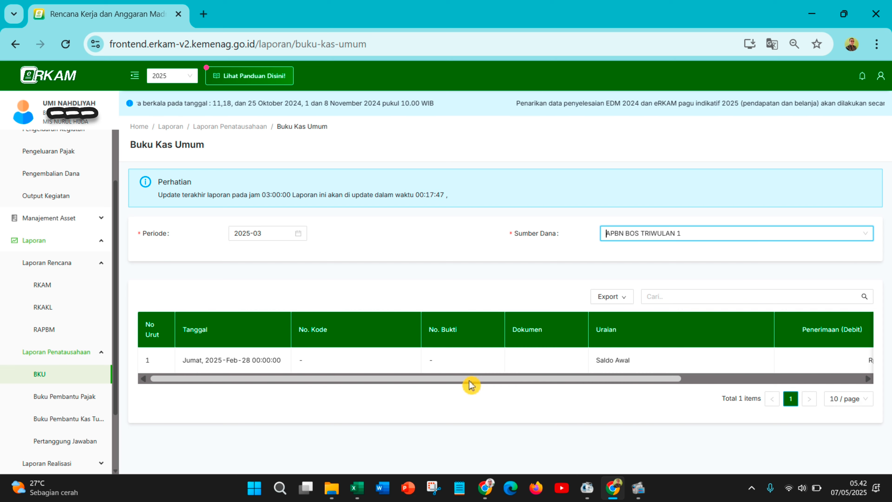
pyautogui.moveTo(472, 379); pyautogui.dragTo(705, 371)
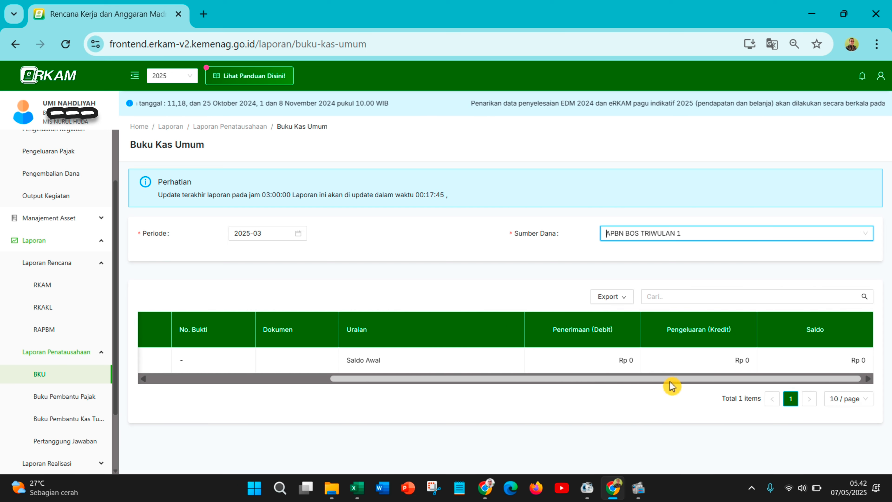
pyautogui.moveTo(650, 384); pyautogui.dragTo(505, 384)
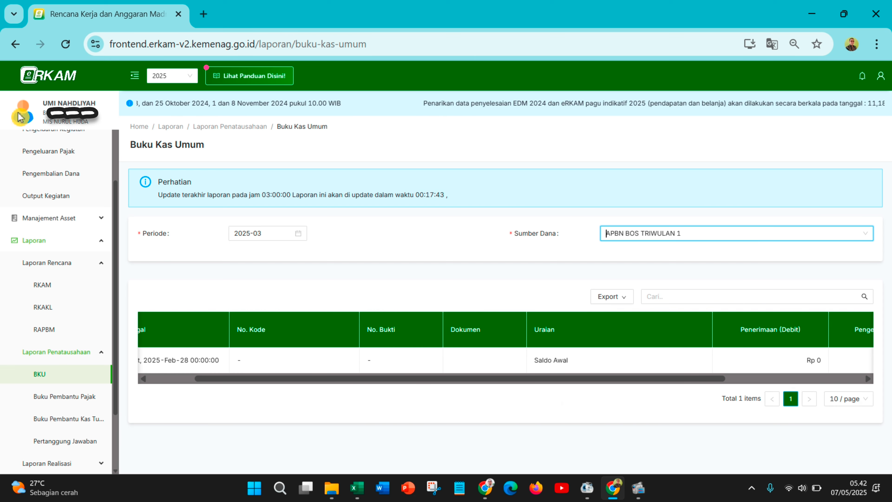
# Reload the Buku Kas Umum page and reapply period 2025-03 and Sumber Dana APBN BOS TRIWULAN 1 to recheck the entries.
pyautogui.click(66, 53)
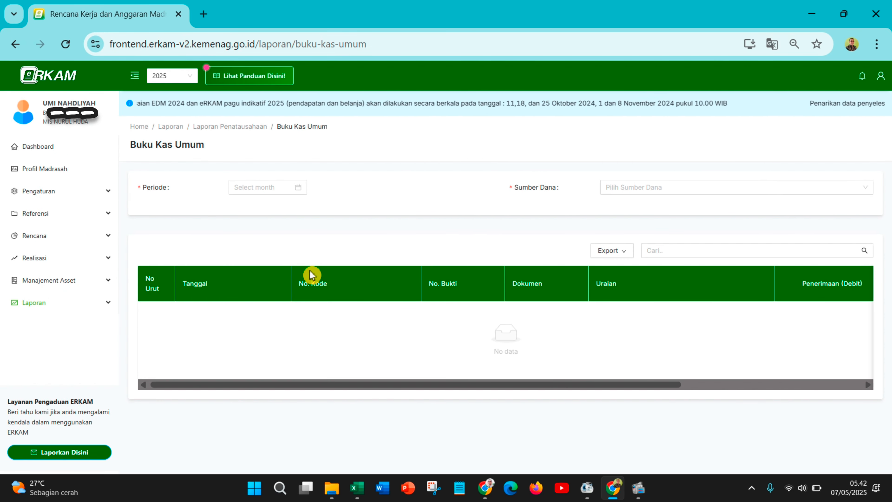
pyautogui.click(261, 191)
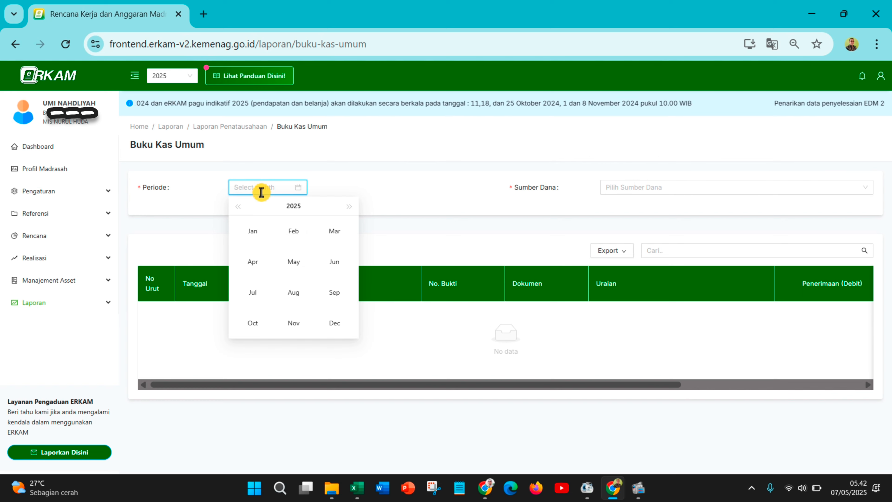
pyautogui.click(340, 234)
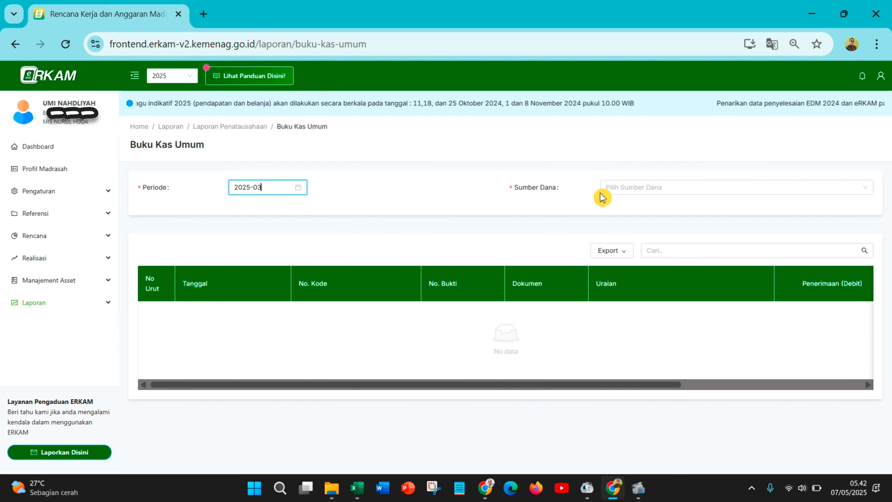
pyautogui.click(623, 188)
pyautogui.click(627, 207)
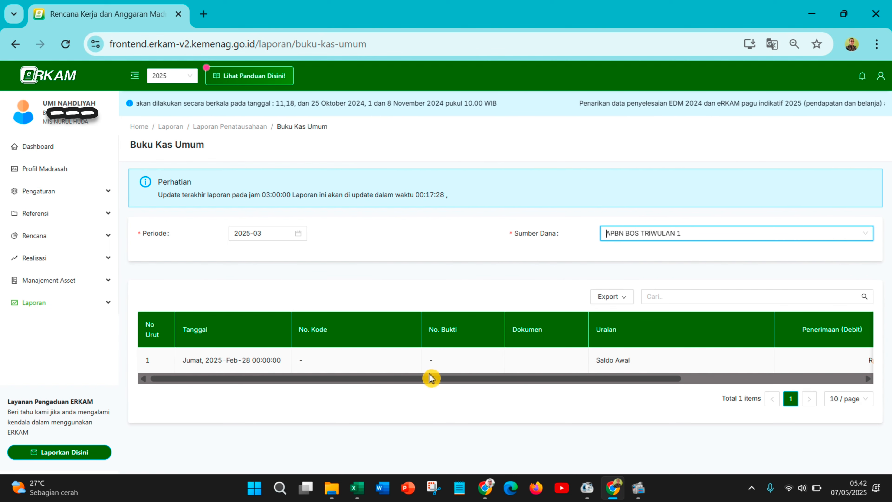
pyautogui.moveTo(429, 384); pyautogui.dragTo(156, 354)
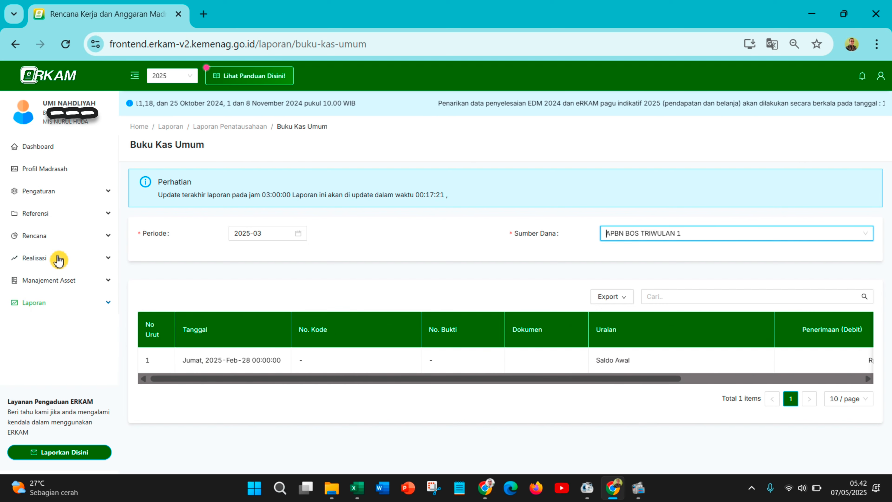
# Open the Realisasi Pengeluaran Kegiatan list and check the salary activity's realised total, Waktu Pelaksanaan and No Nota.
pyautogui.click(37, 262)
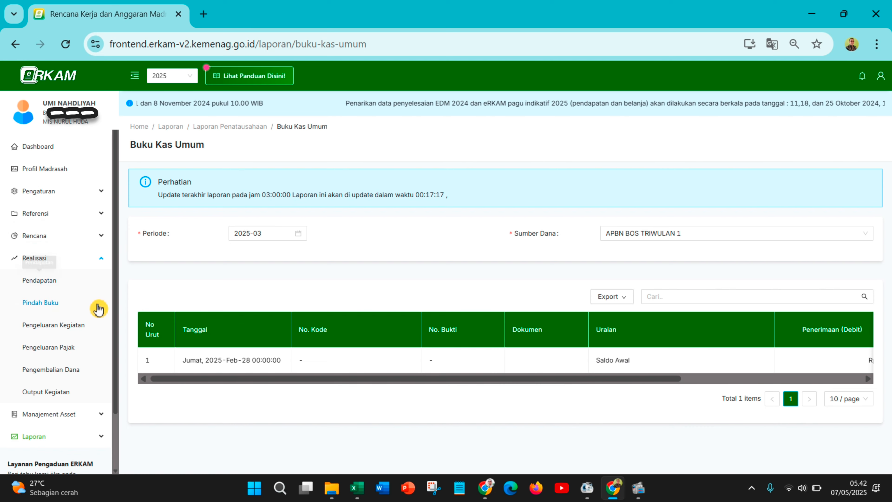
pyautogui.click(74, 332)
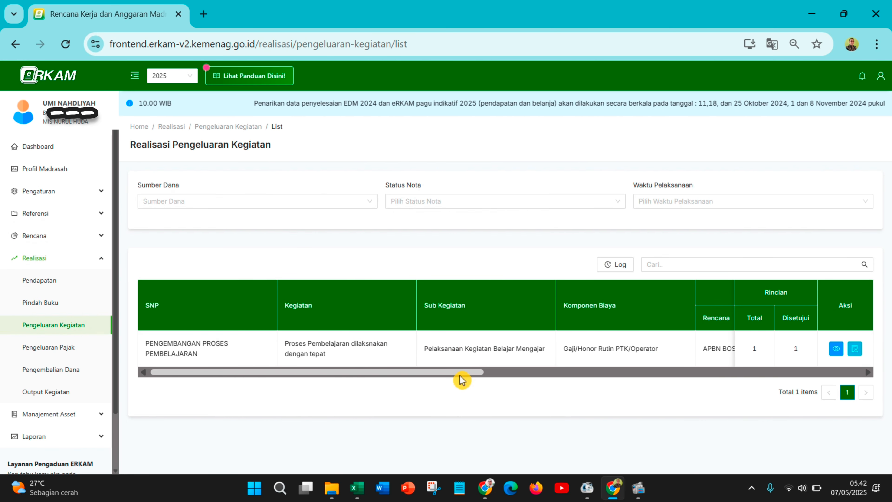
pyautogui.moveTo(462, 378); pyautogui.dragTo(844, 368)
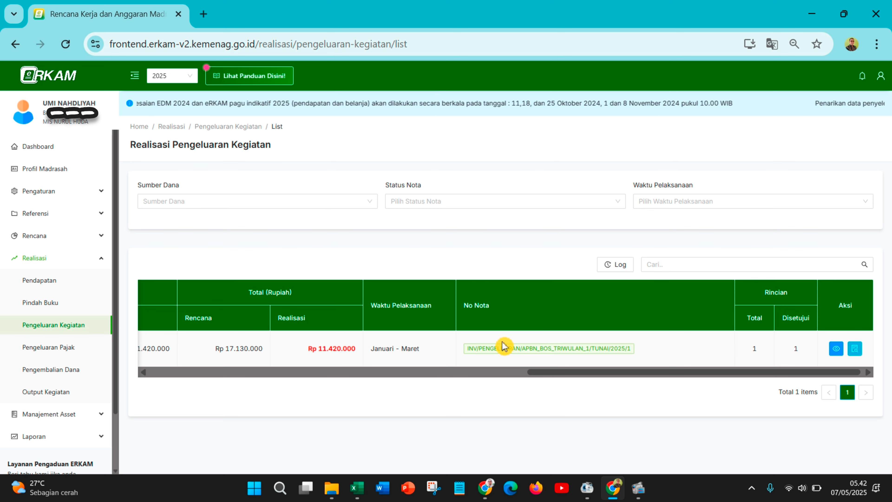
# Filter the Realisasi Pengeluaran Kegiatan list by Sumber Dana APBN BOS TRIWULAN 1 and show the Status Nota options.
pyautogui.click(222, 206)
pyautogui.click(197, 220)
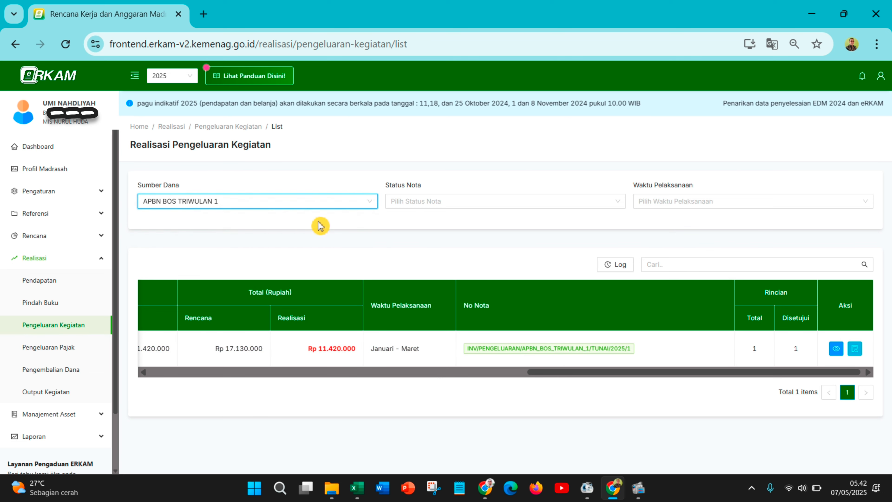
pyautogui.click(415, 204)
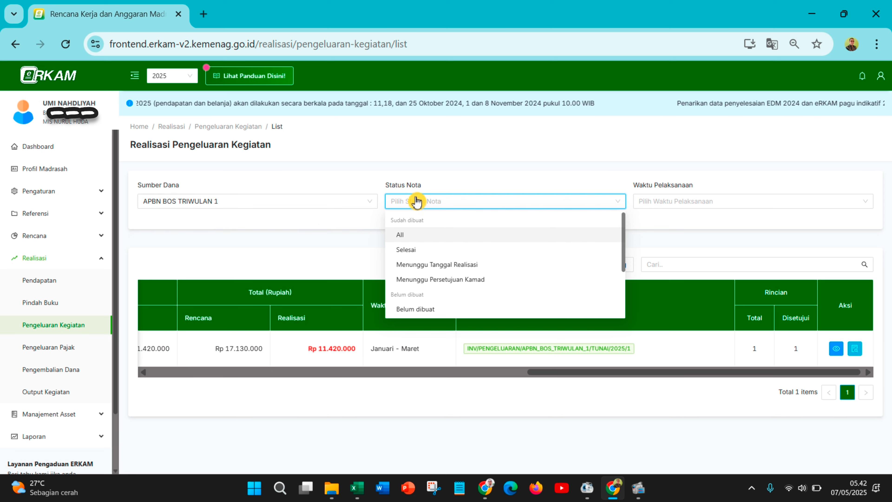